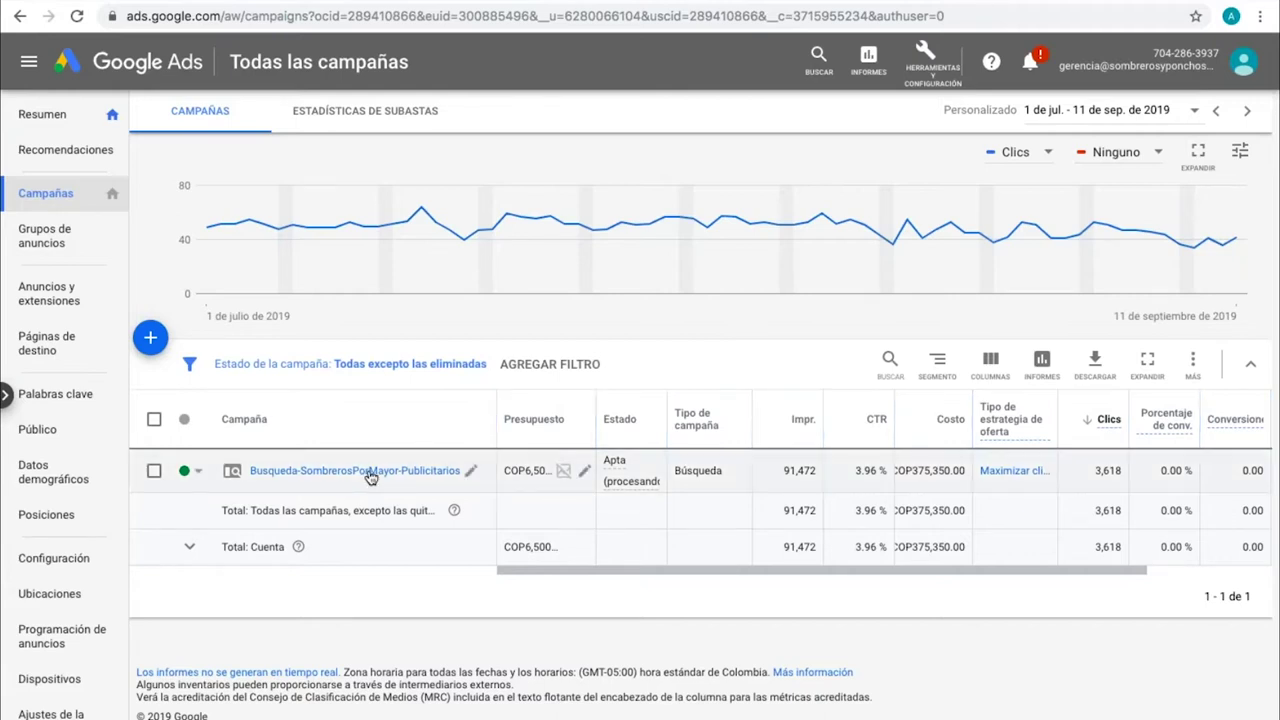
# Step: Open Grupo de anuncios 1 of the Busqueda-SombrerosPorMayor-Publicitarios campaign and examine its search keywords' quality levels, clicks and costs
pyautogui.click(428, 470)
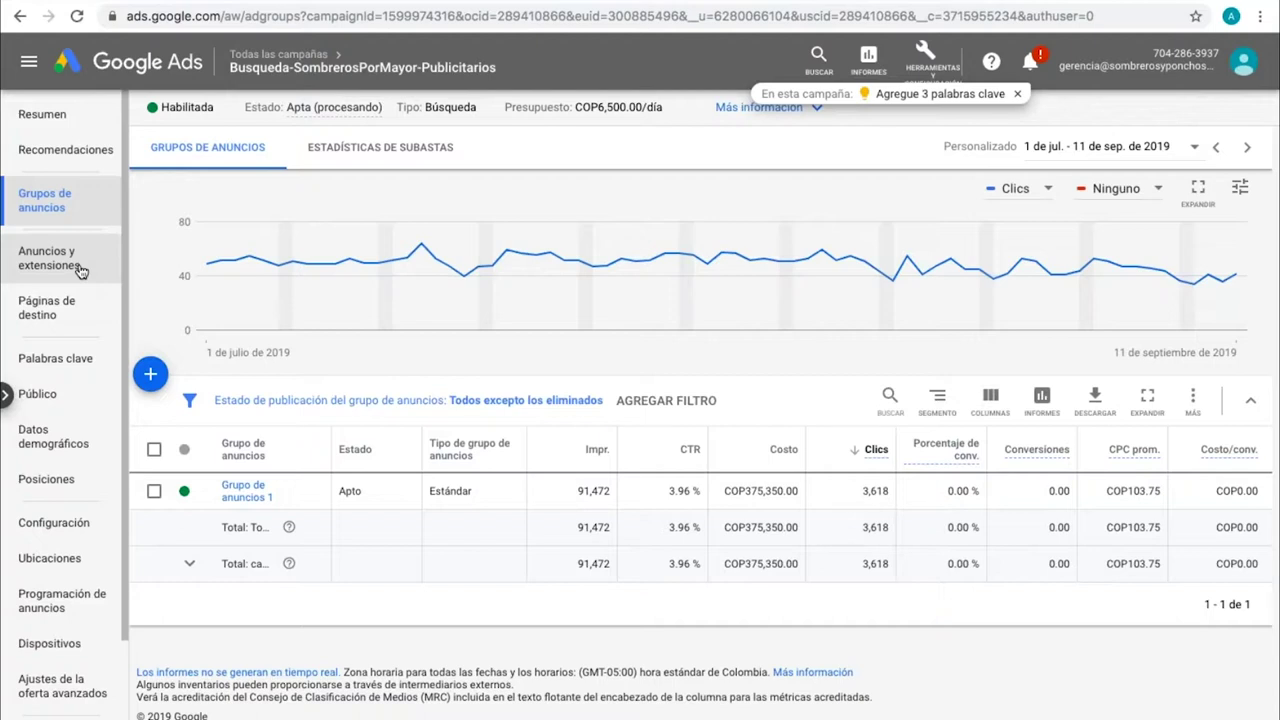
pyautogui.click(242, 492)
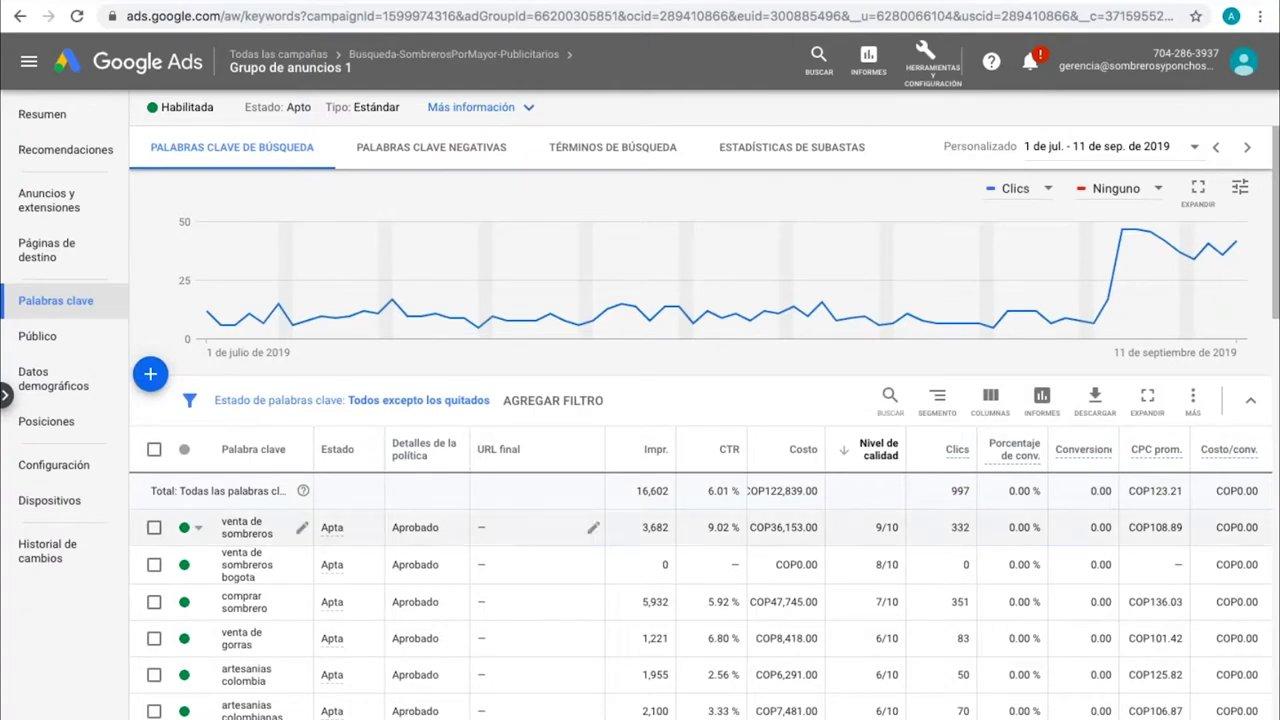
pyautogui.scroll(-3, 499, 516)
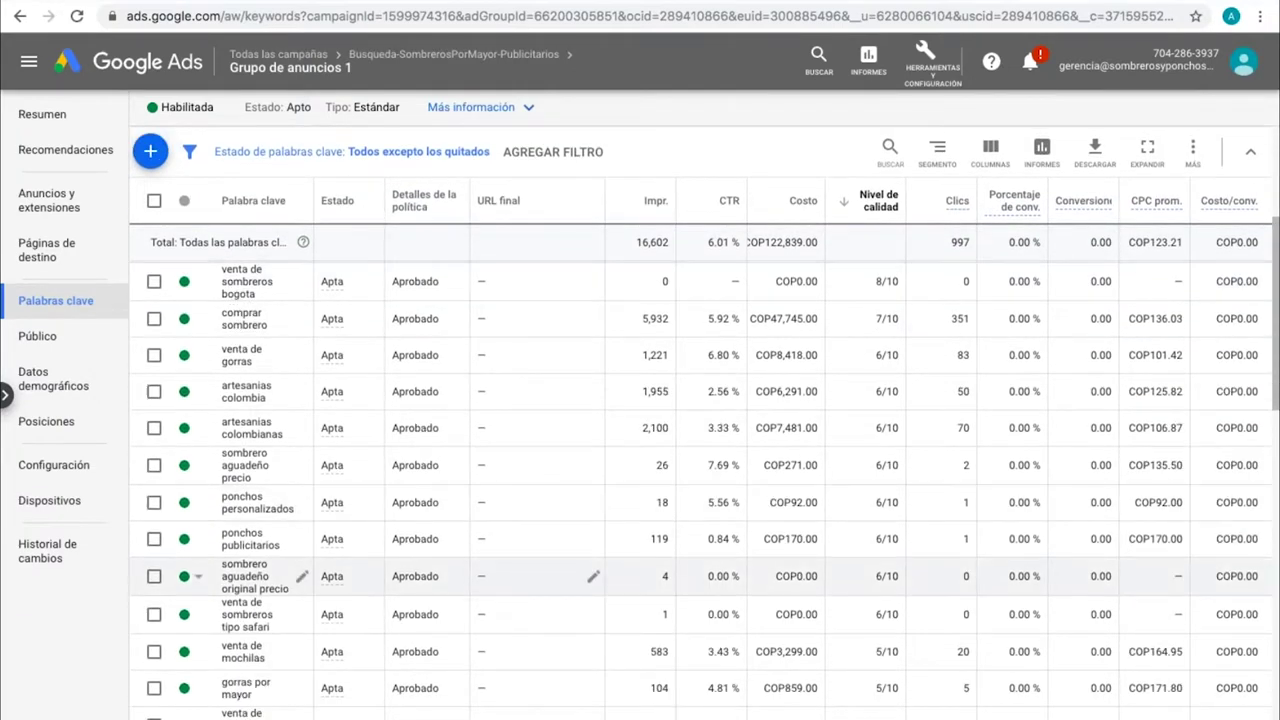
pyautogui.scroll(2, 499, 516)
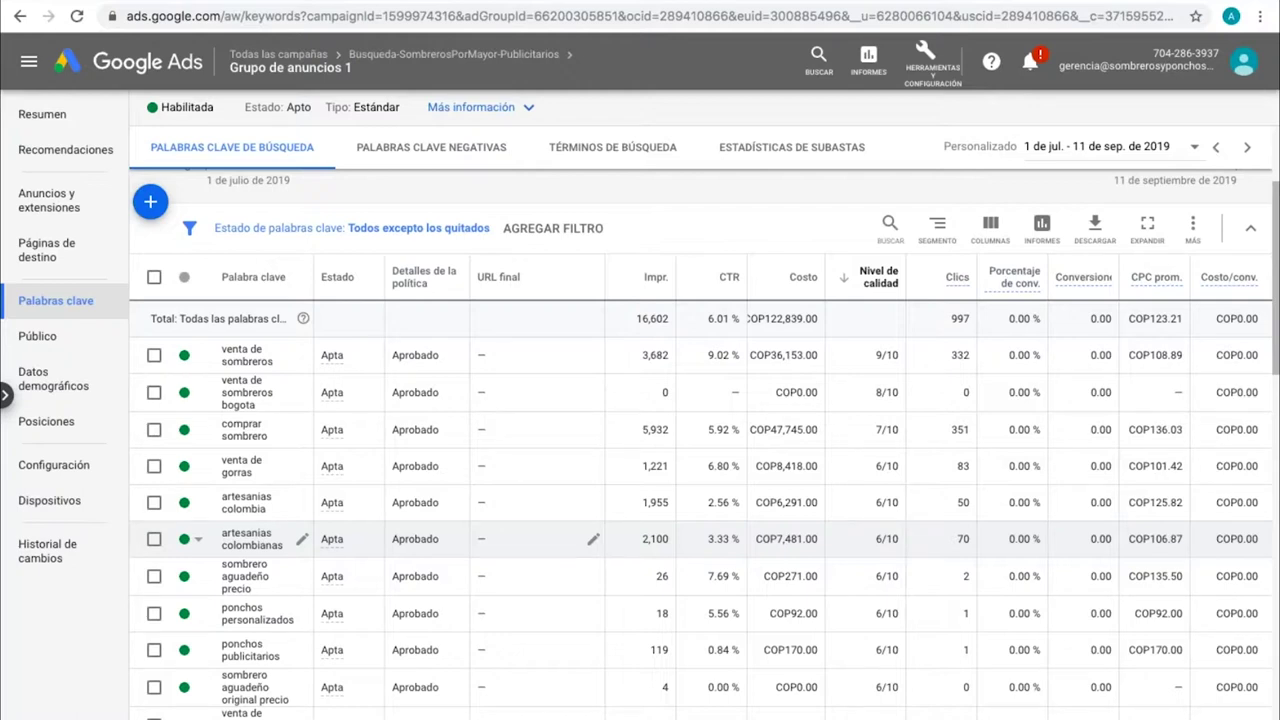
pyautogui.scroll(-2, 640, 450)
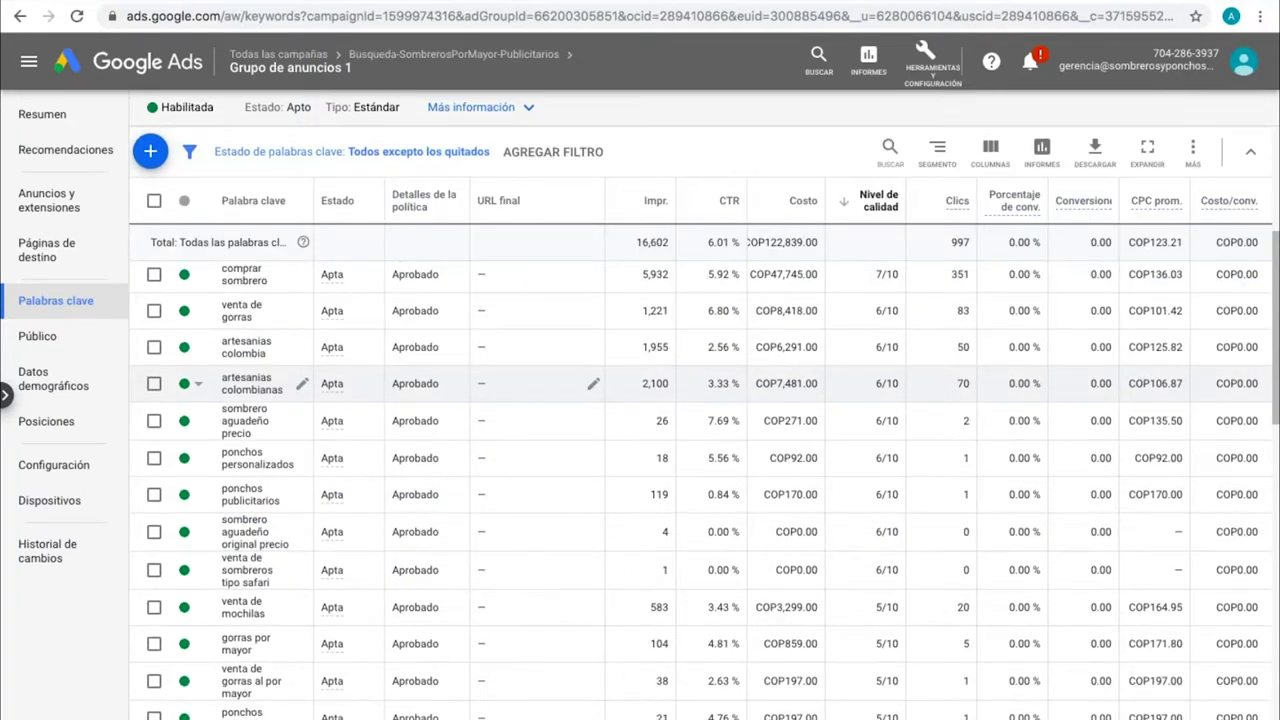
pyautogui.scroll(3, 800, 491)
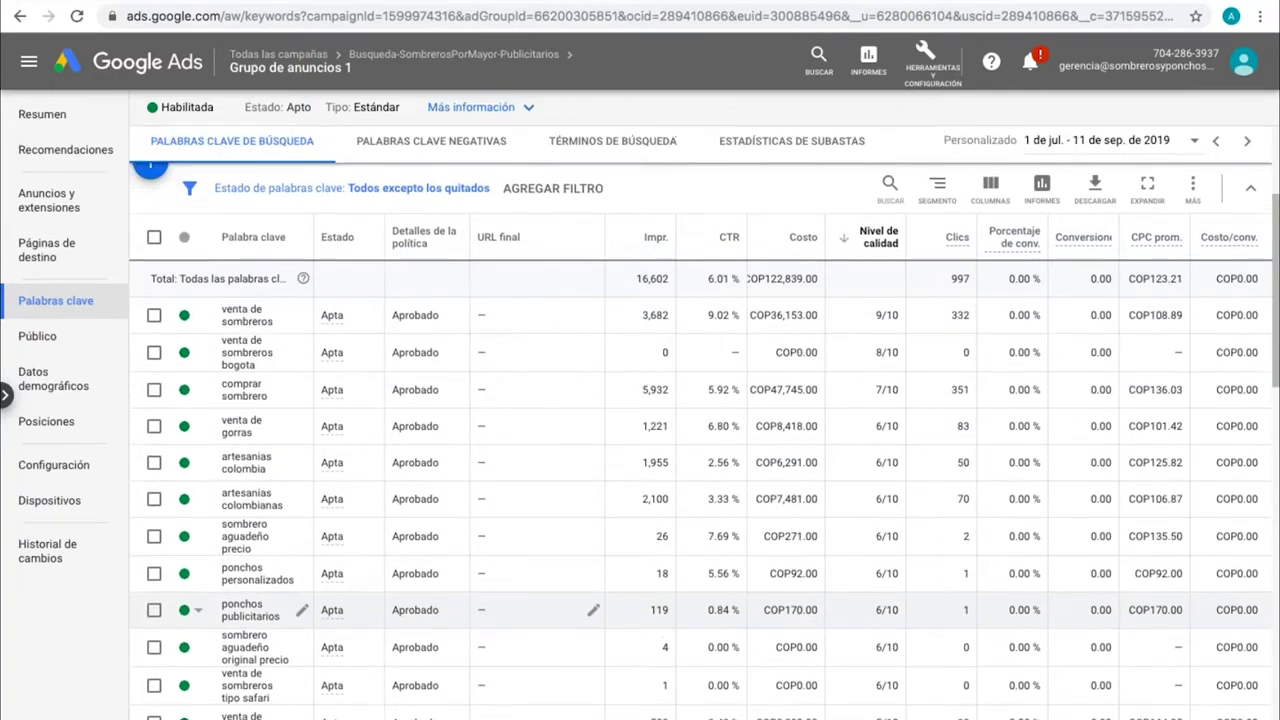
pyautogui.scroll(1, 762, 358)
pyautogui.scroll(-2, 762, 358)
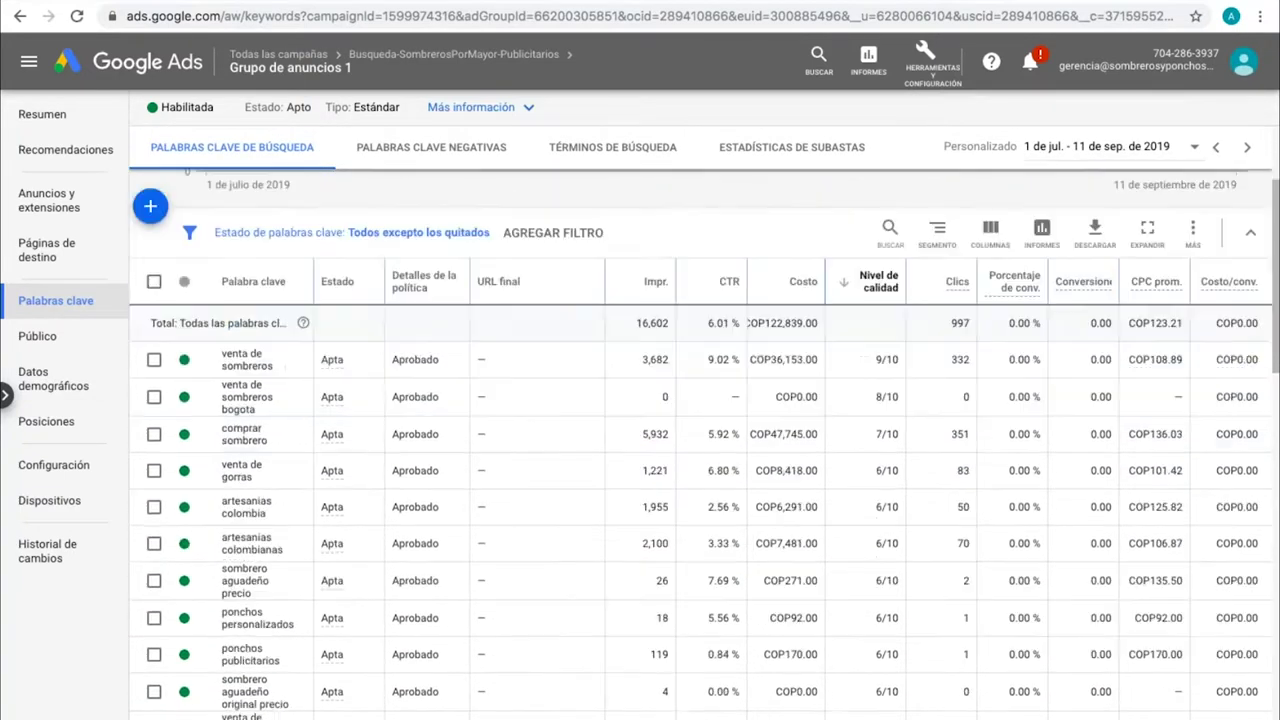
pyautogui.moveTo(862, 226)
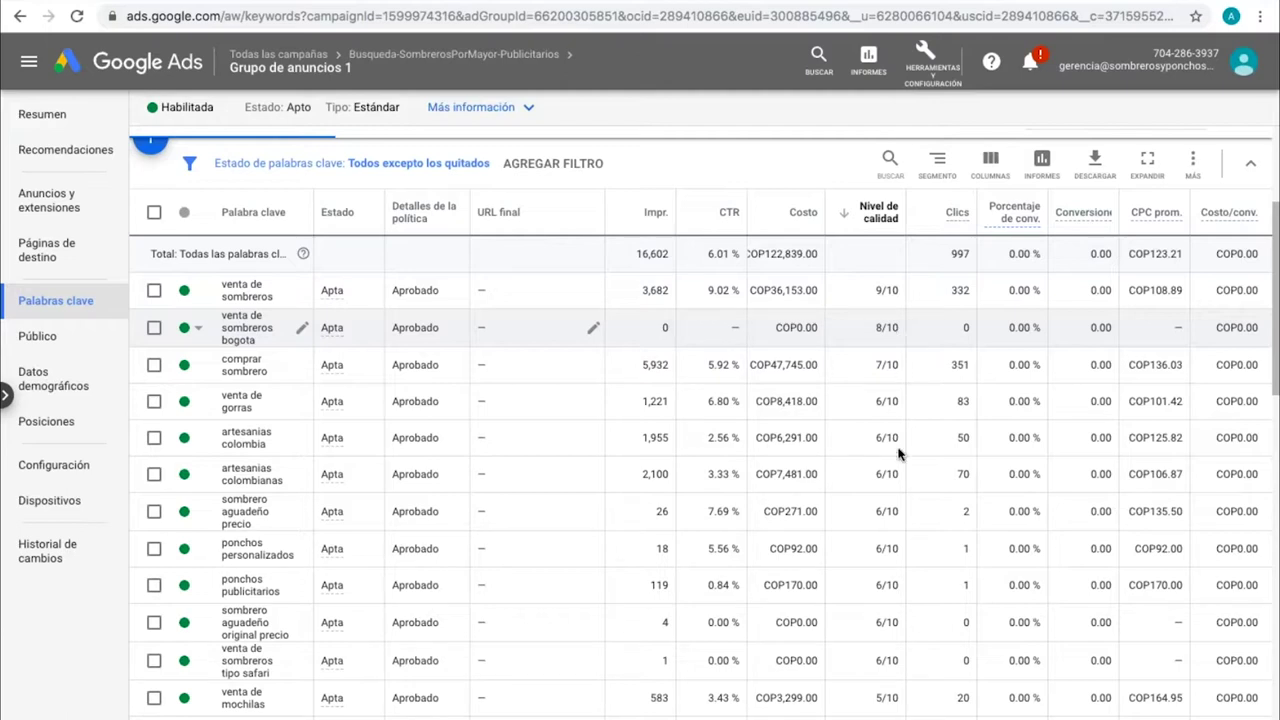
pyautogui.scroll(-10, 897, 453)
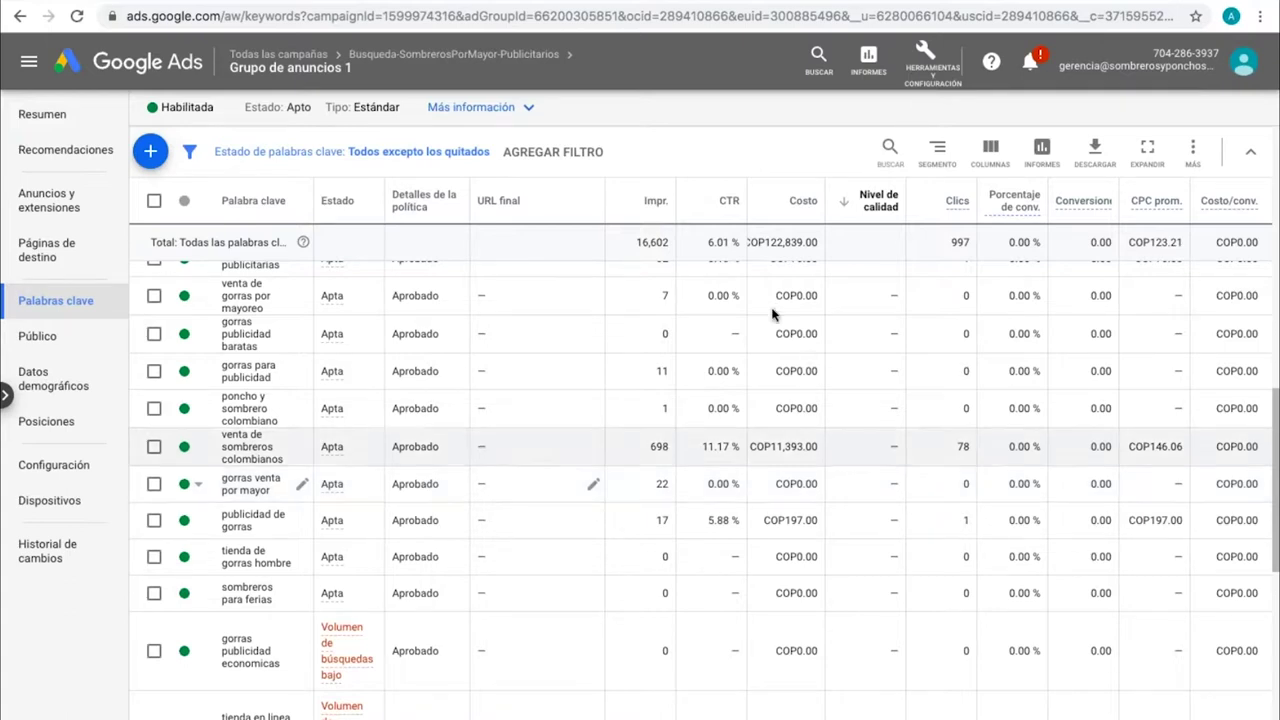
# Step: Review the ad group's ads list, and examine the most shown ads in its summary up to the second one
pyautogui.click(72, 207)
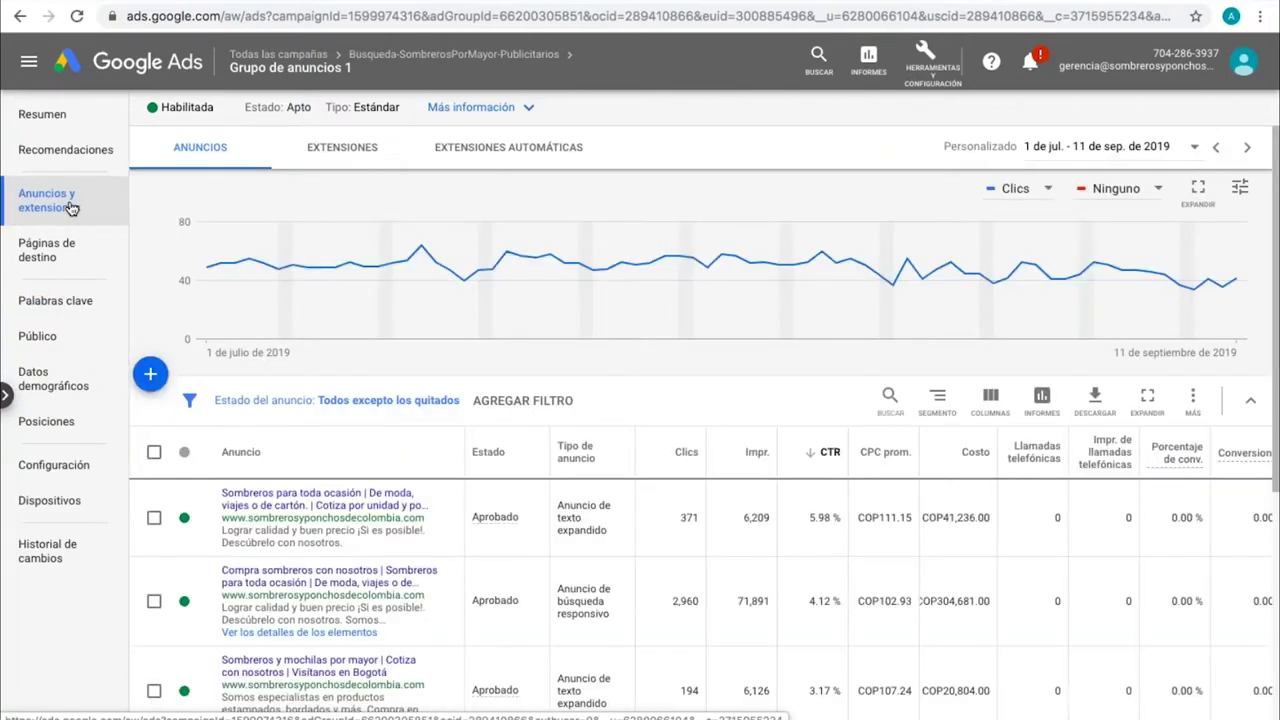
pyautogui.scroll(-2, 625, 349)
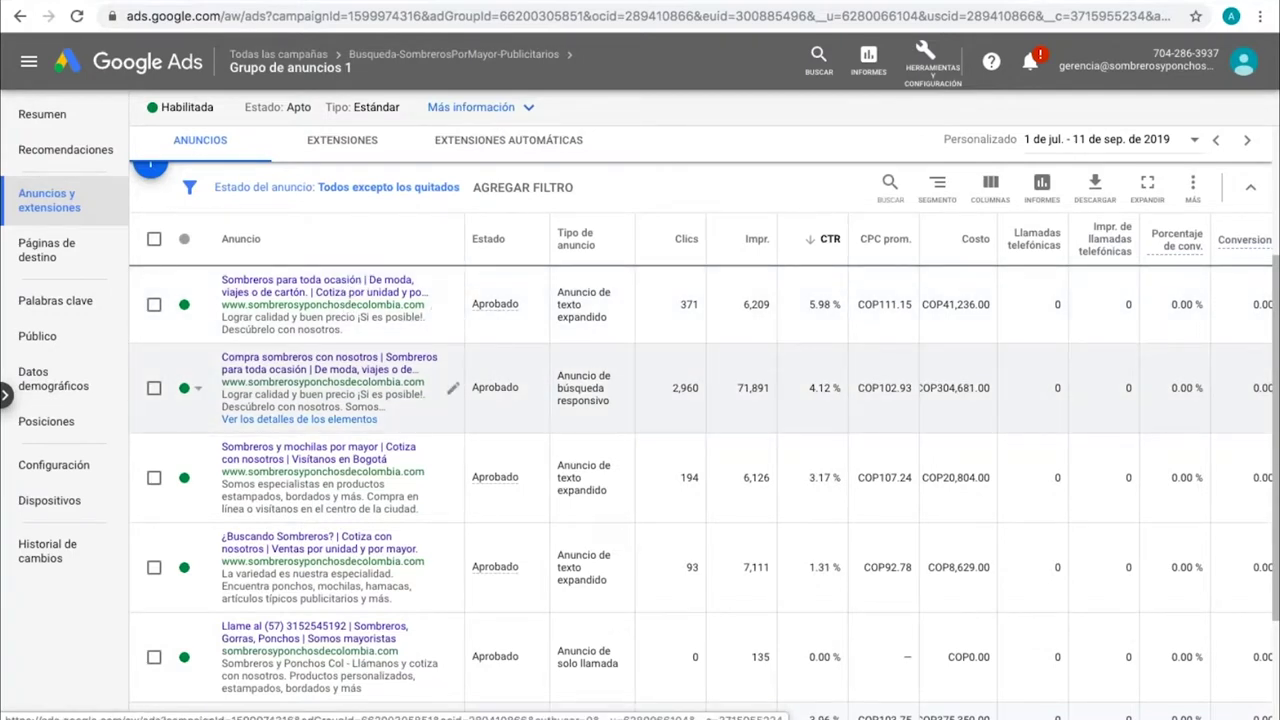
pyautogui.click(68, 115)
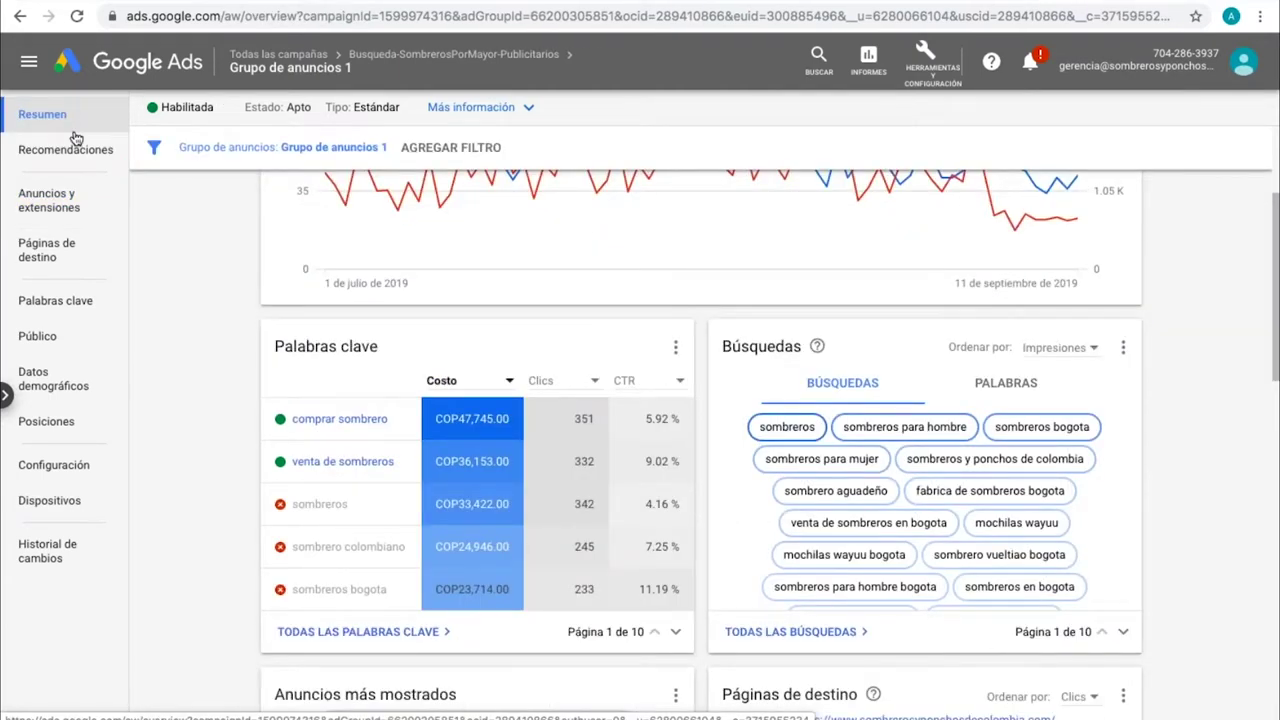
pyautogui.scroll(-5, 204, 477)
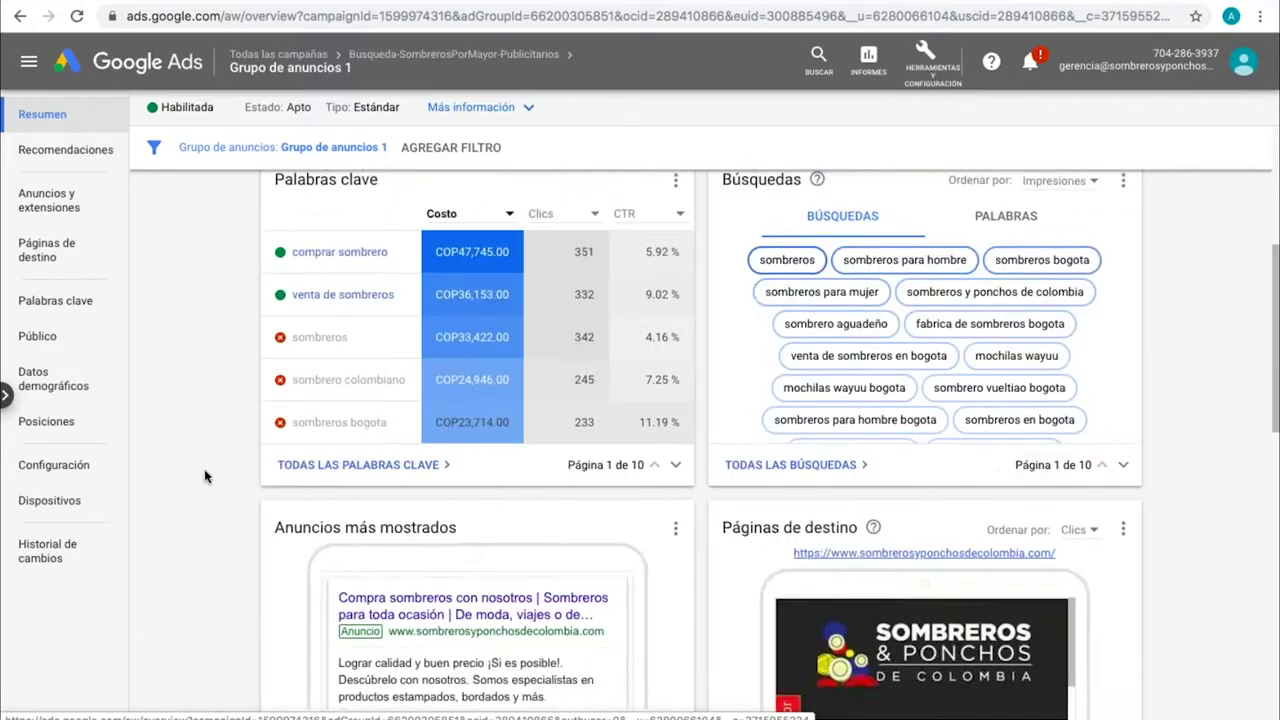
pyautogui.moveTo(528, 418)
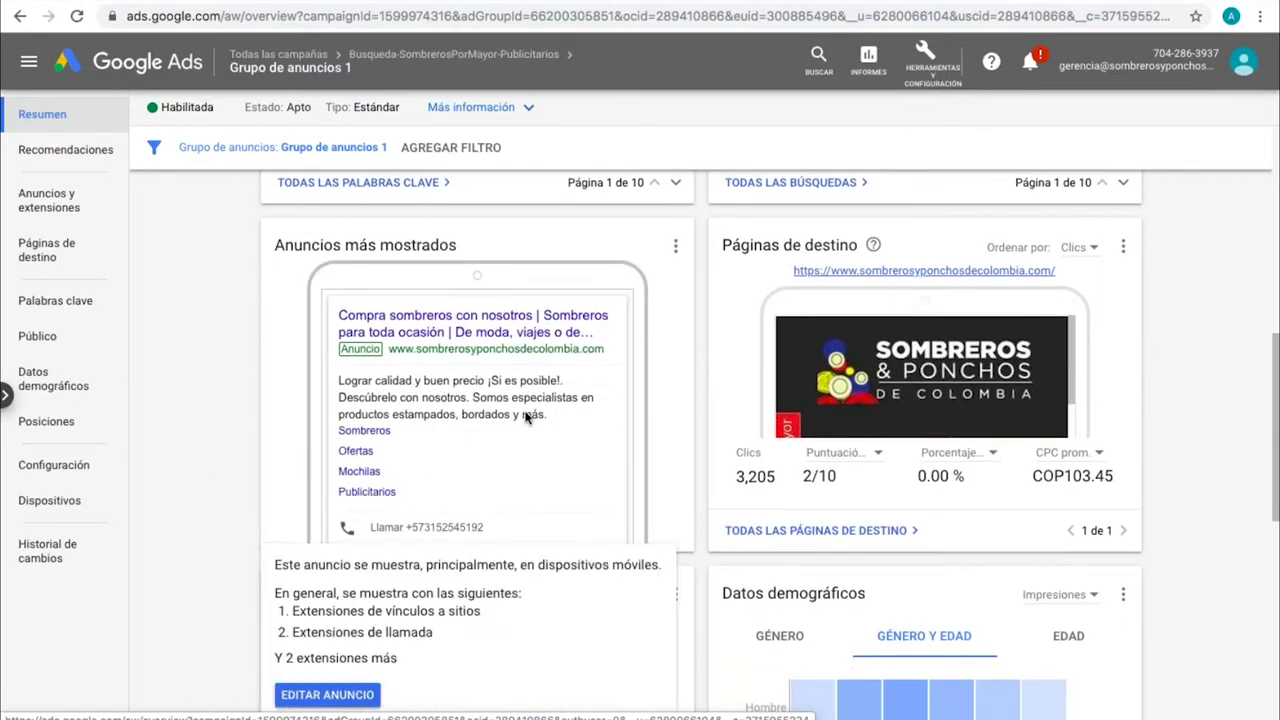
pyautogui.scroll(-1, 528, 418)
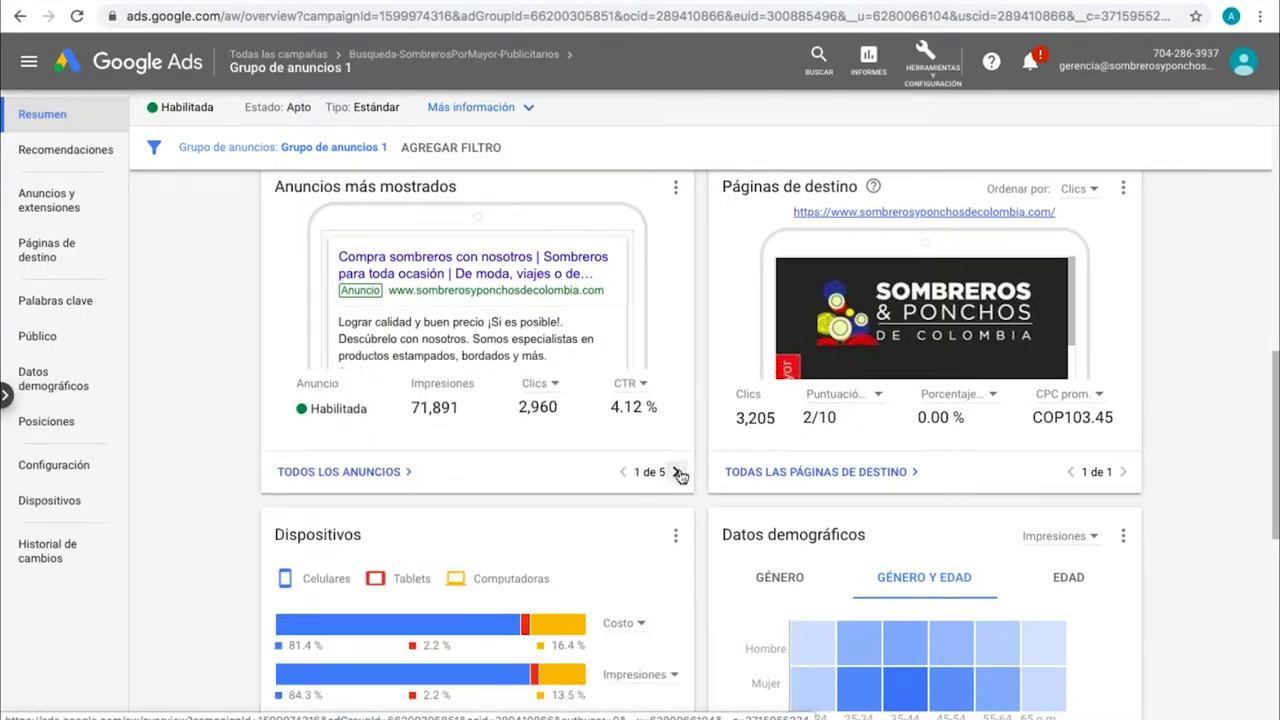
pyautogui.click(677, 473)
pyautogui.moveTo(637, 384)
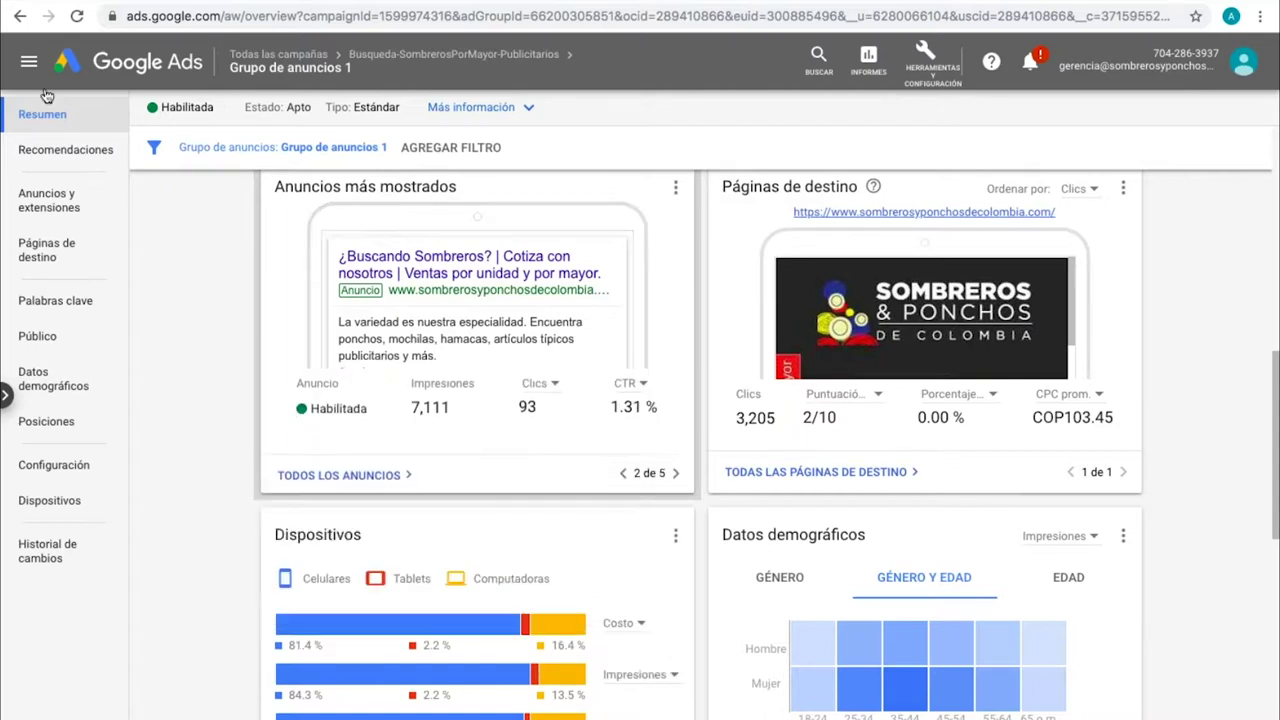
# Step: From all campaigns, start a new campaign without goal guidance, choosing the Búsqueda type and Visitas al sitio web as the desired result
pyautogui.click(123, 73)
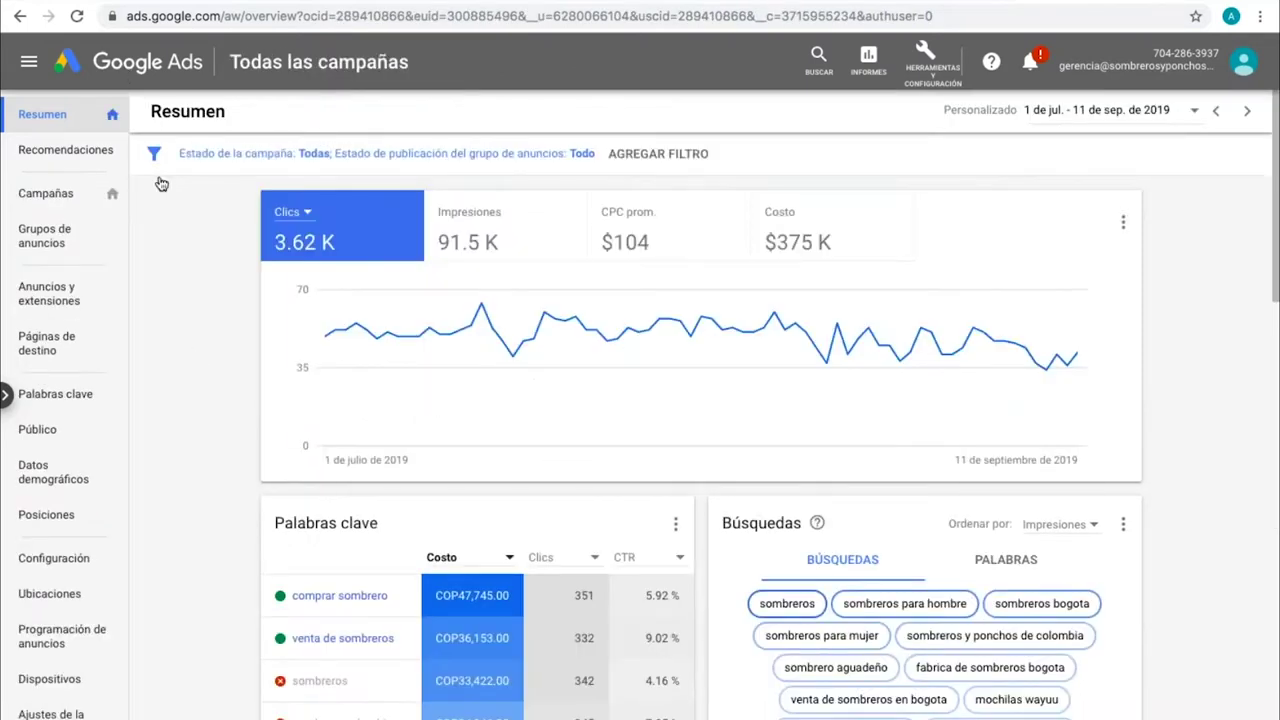
pyautogui.click(63, 203)
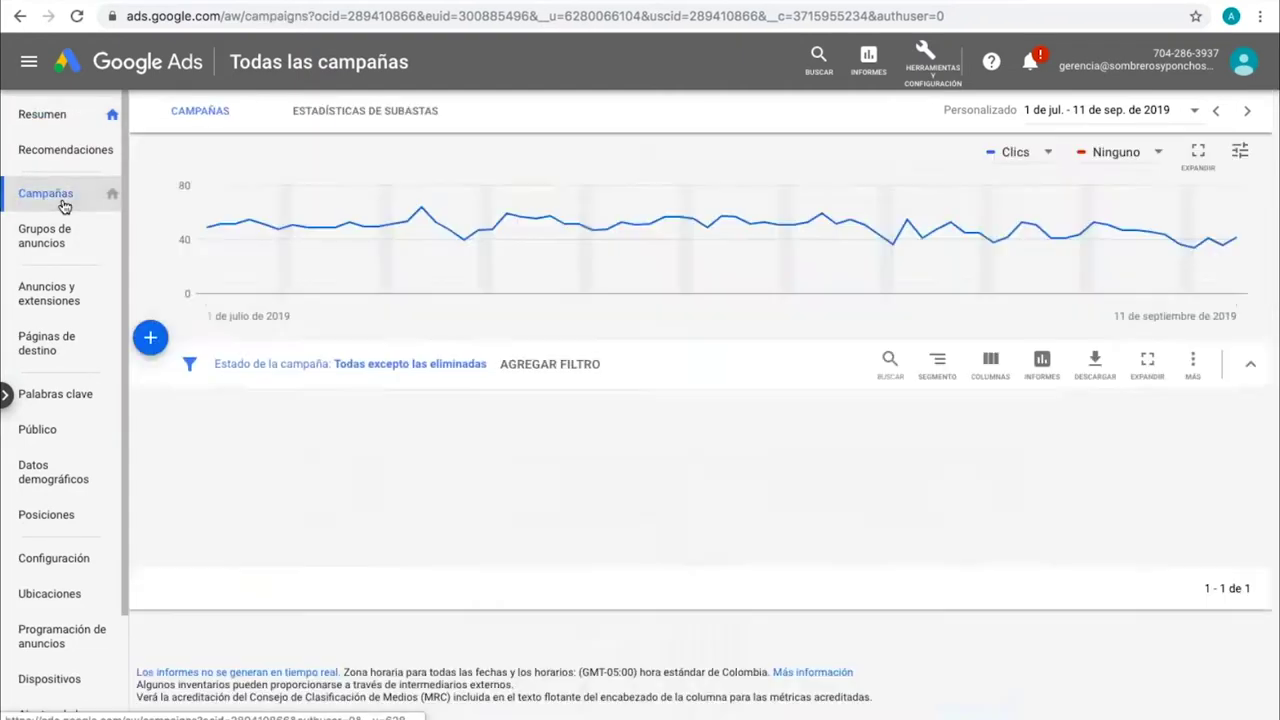
pyautogui.click(151, 341)
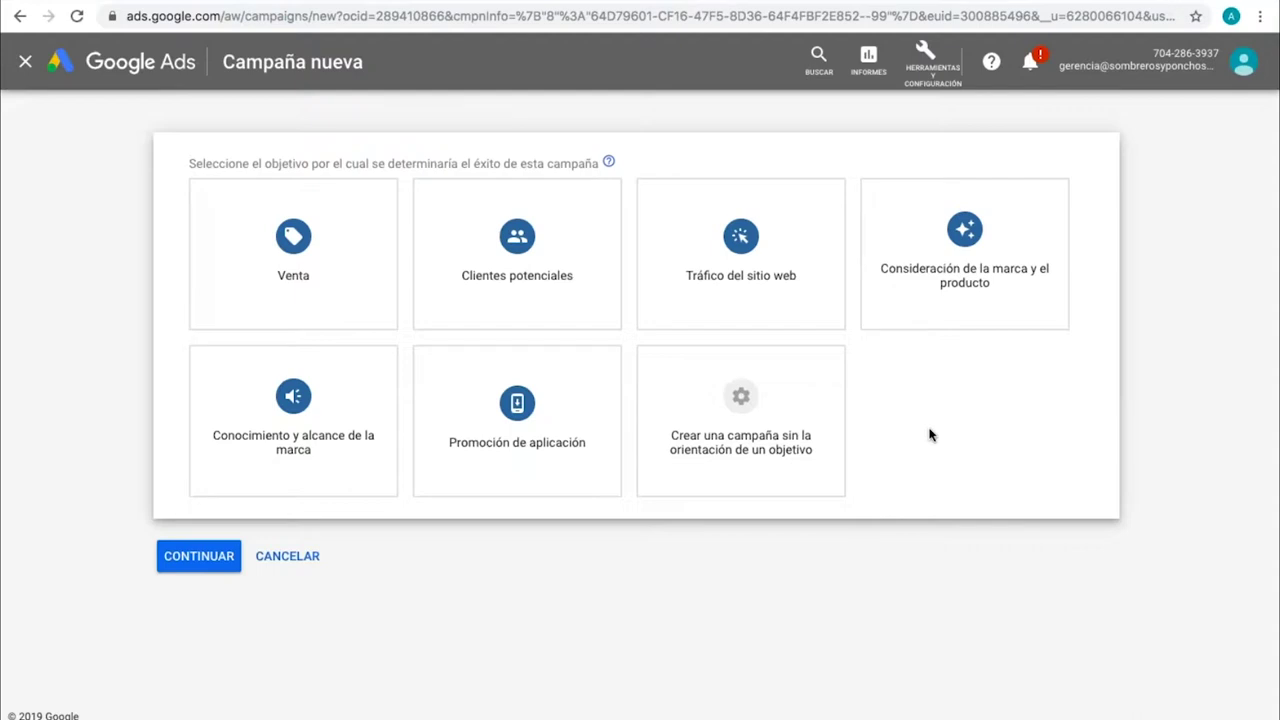
pyautogui.click(757, 438)
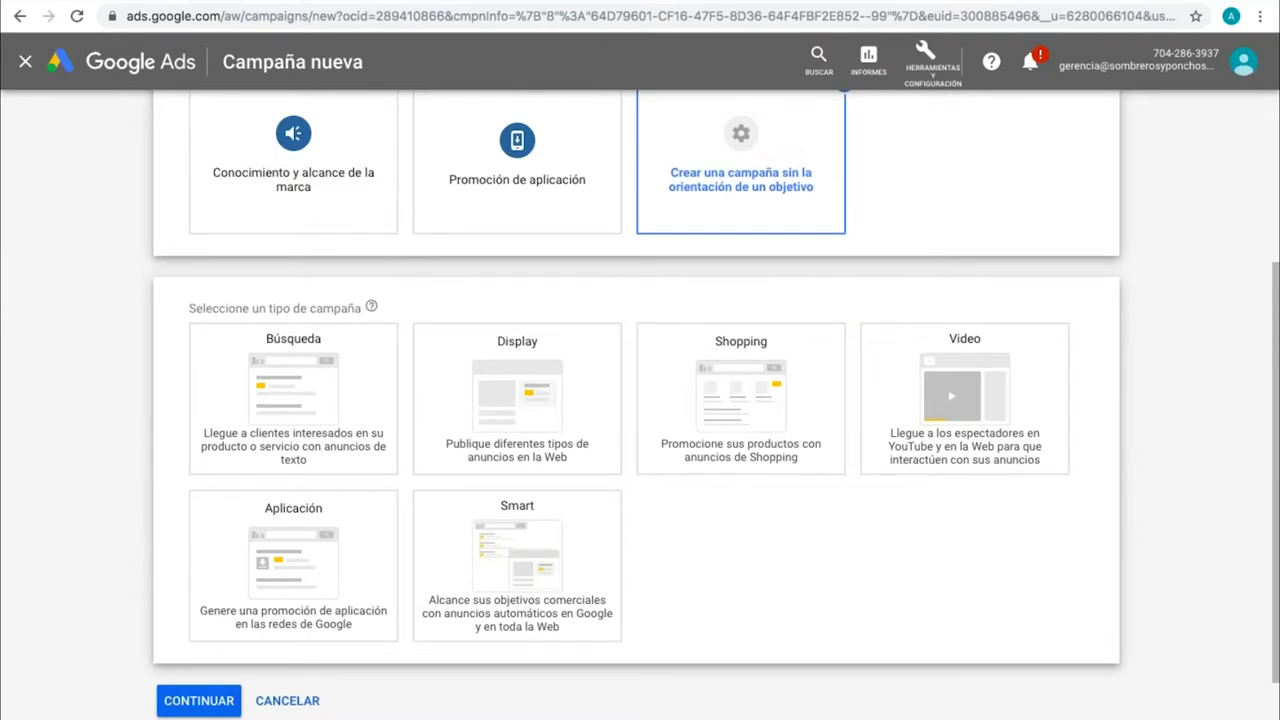
pyautogui.scroll(-1, 640, 400)
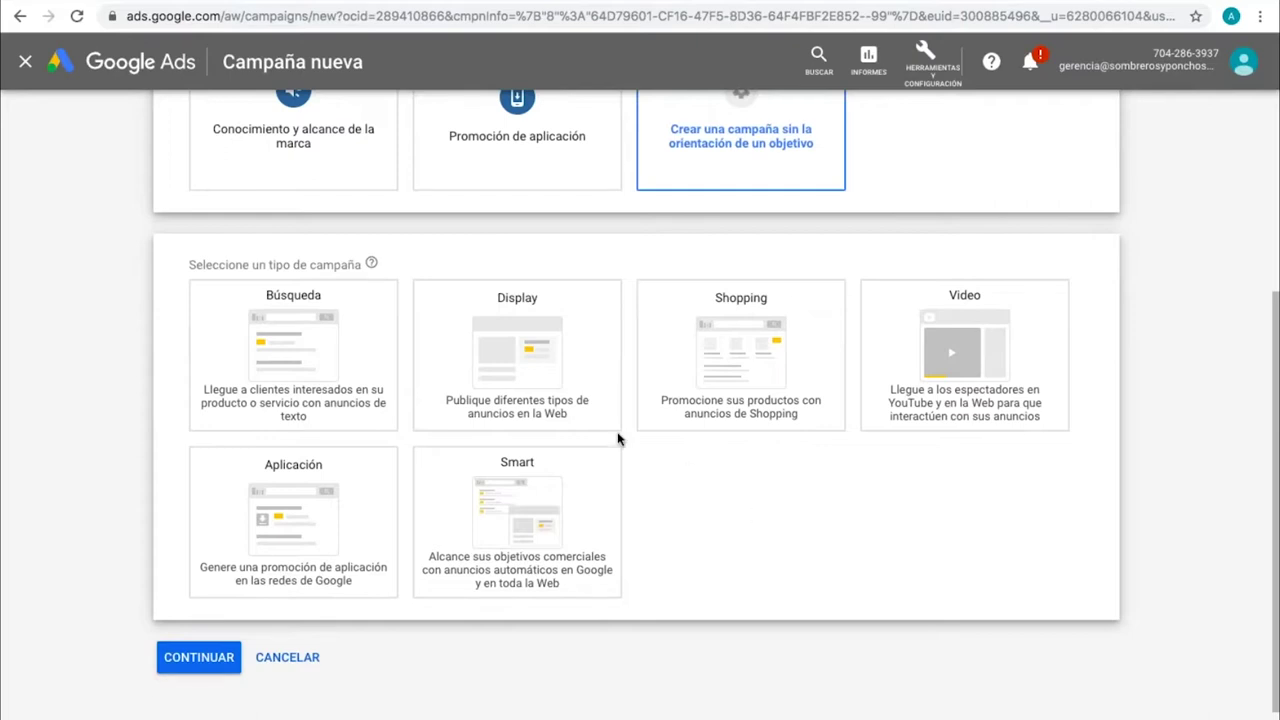
pyautogui.moveTo(394, 374)
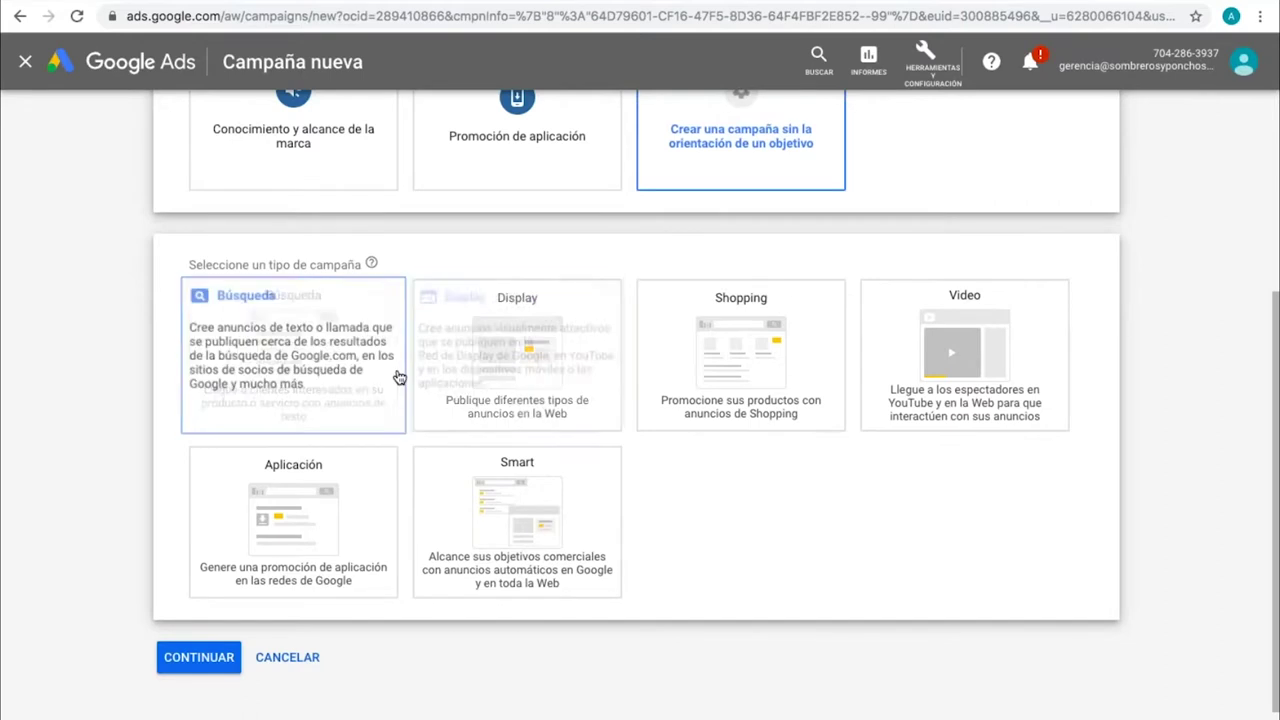
pyautogui.click(313, 353)
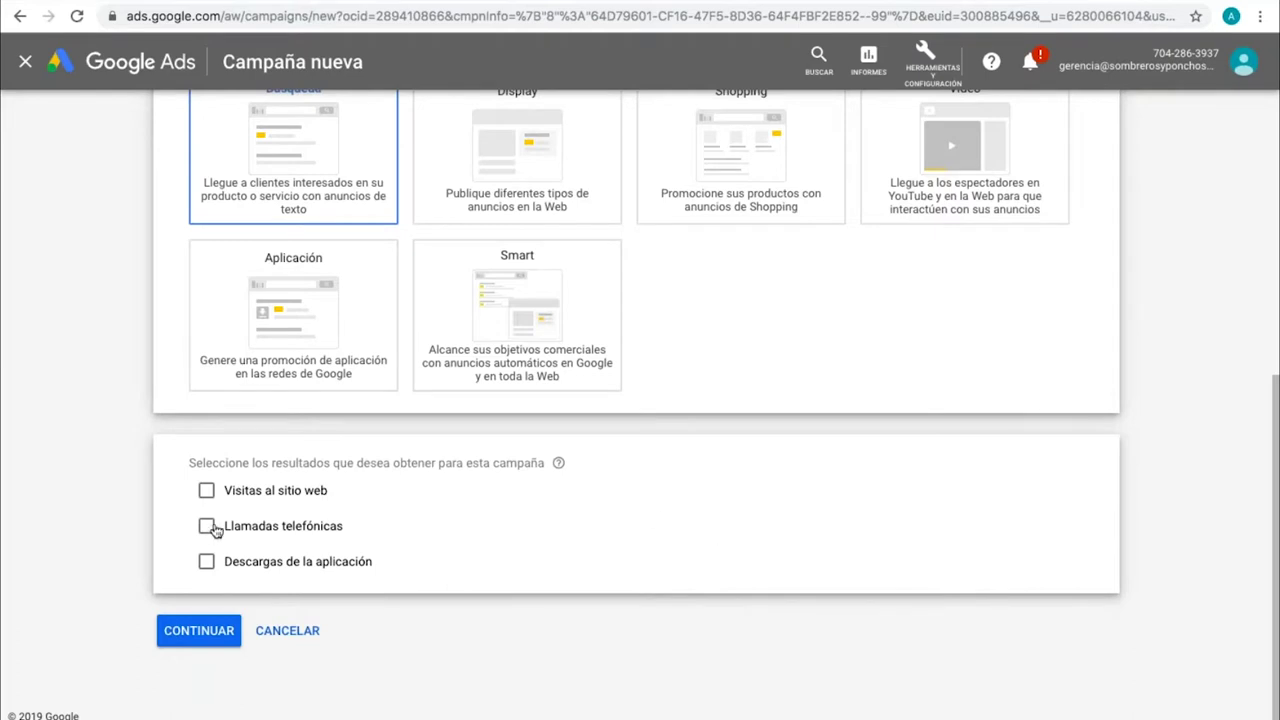
pyautogui.click(226, 492)
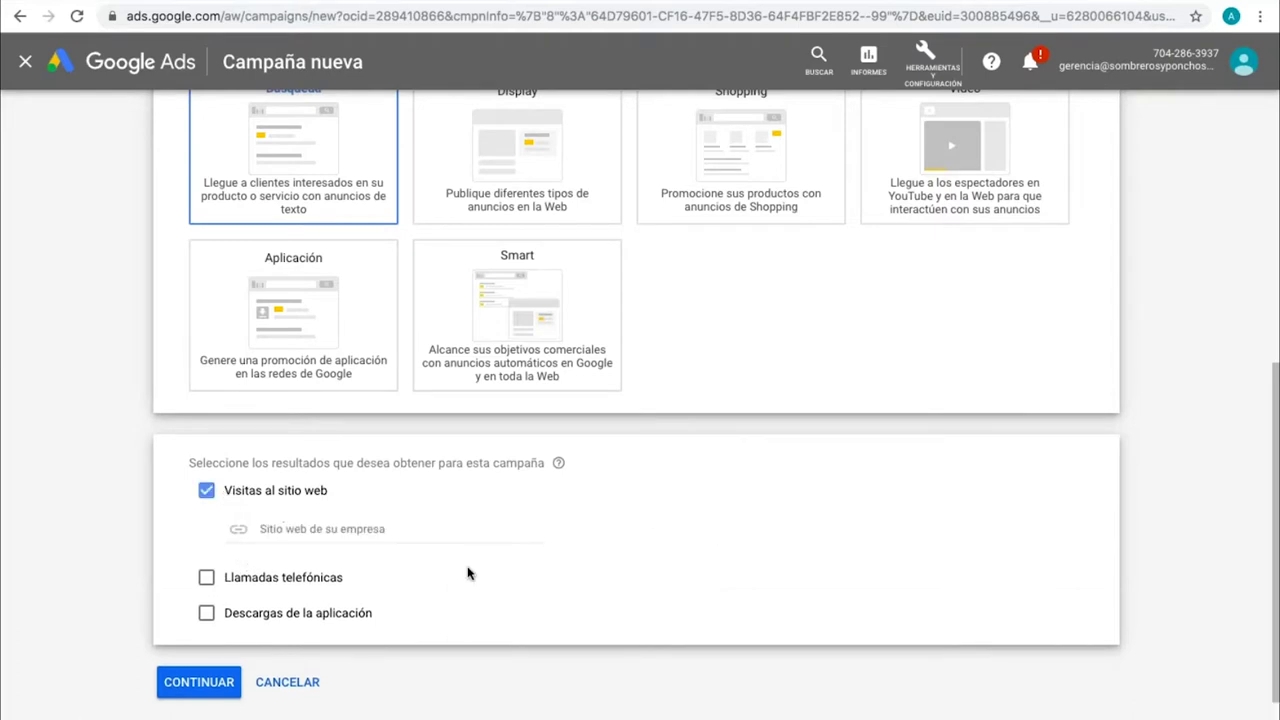
pyautogui.click(363, 530)
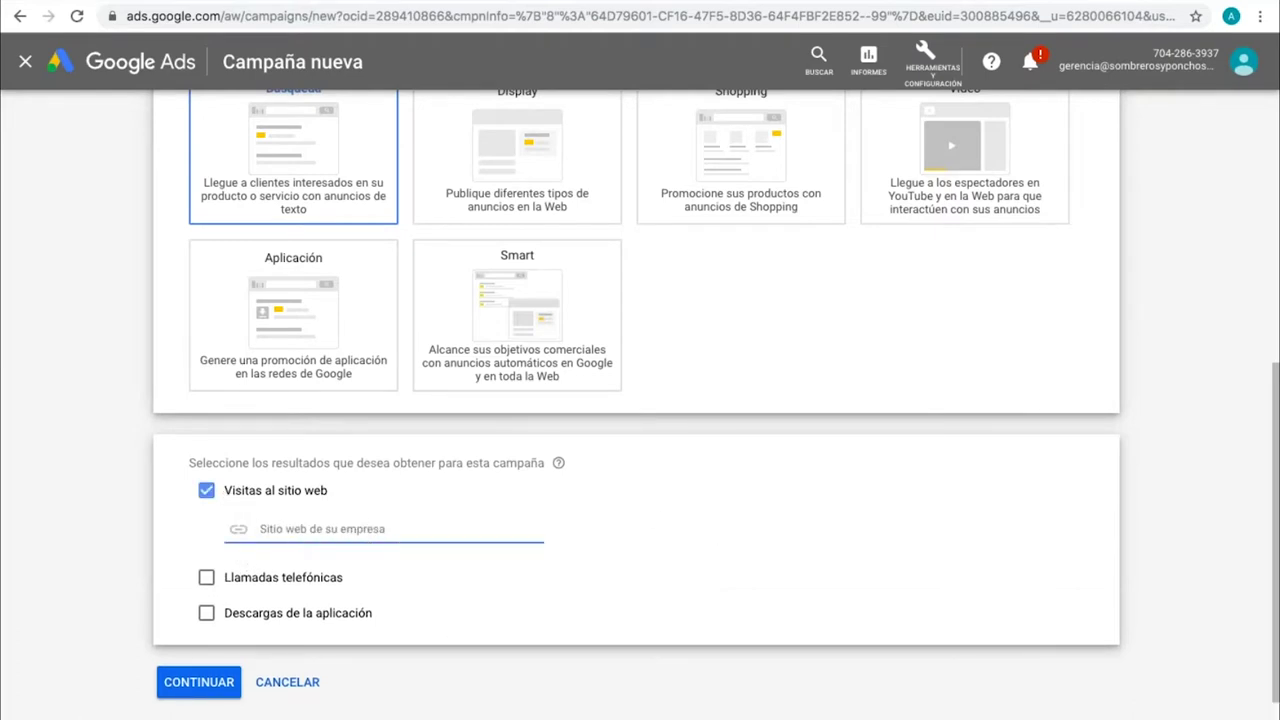
# Step: Open sombrerosyponchosdecolombia.com in a new browser tab, dismiss the sign-up pop-up and copy the site's address
pyautogui.hotkey('ctrl', 't')
pyautogui.write('sombrero')
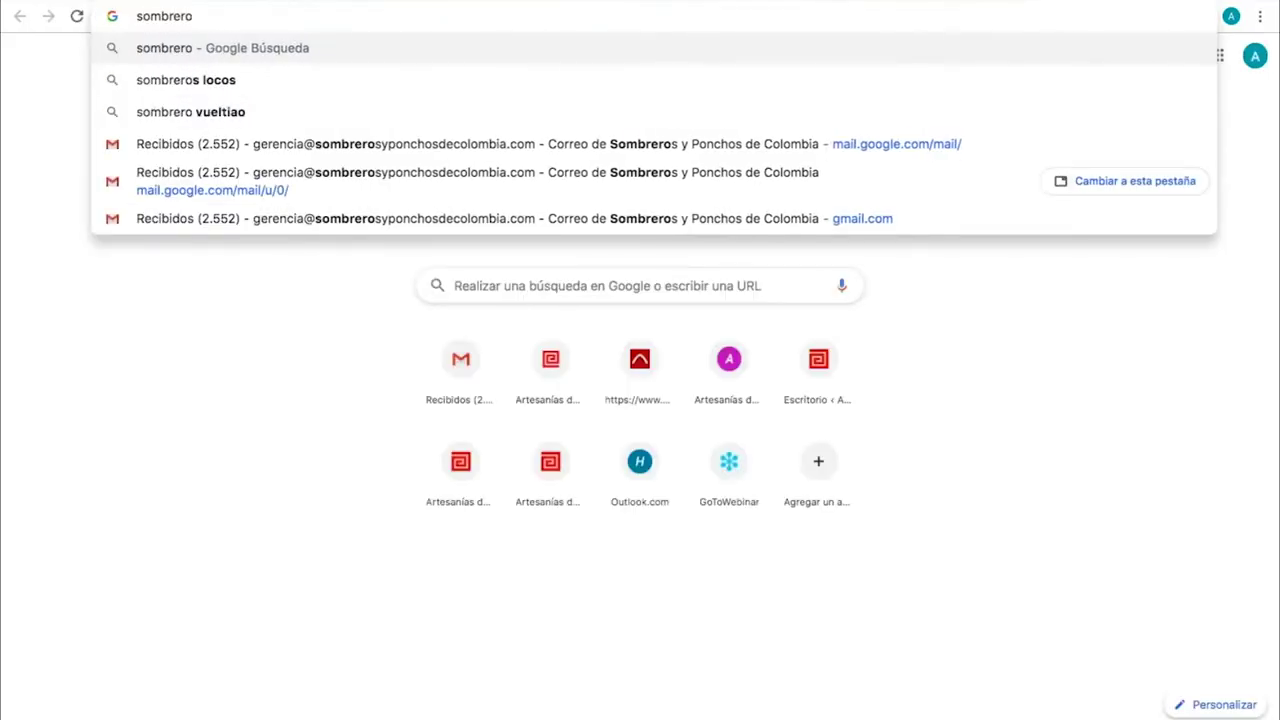
pyautogui.write('s')
pyautogui.write('yponcho')
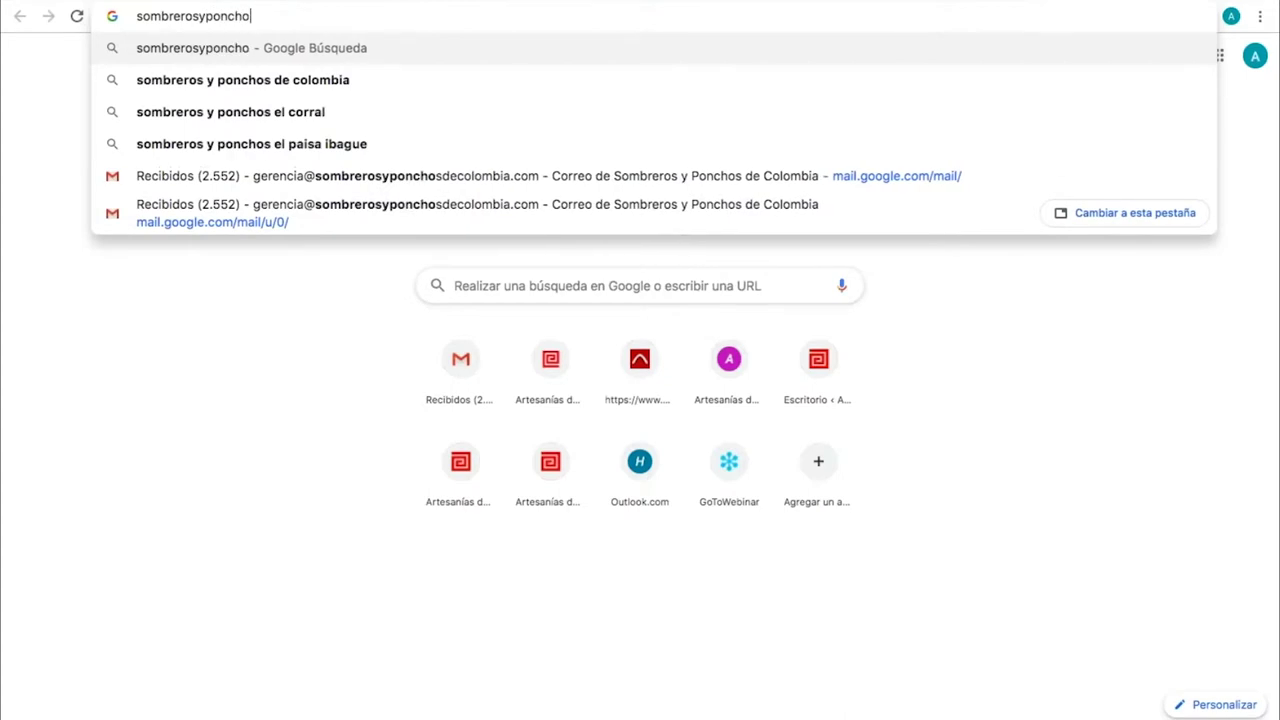
pyautogui.write('sdecolombia')
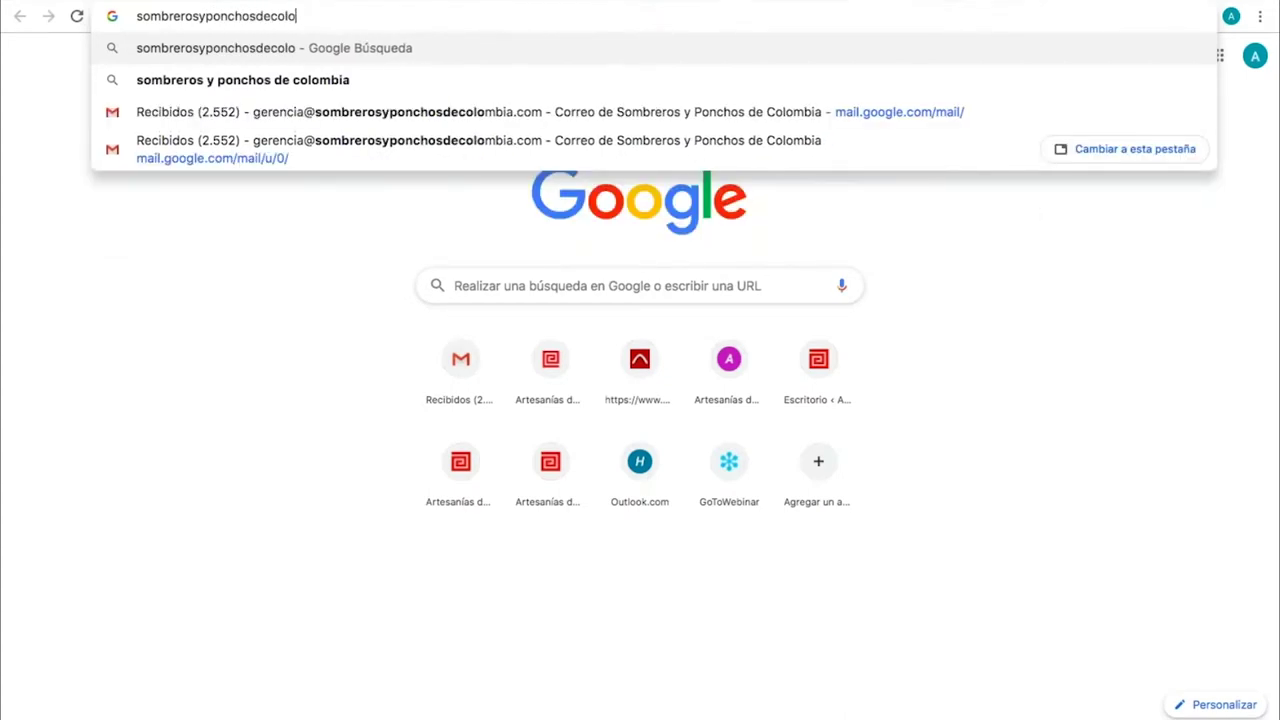
pyautogui.write('.com')
pyautogui.press('Return')
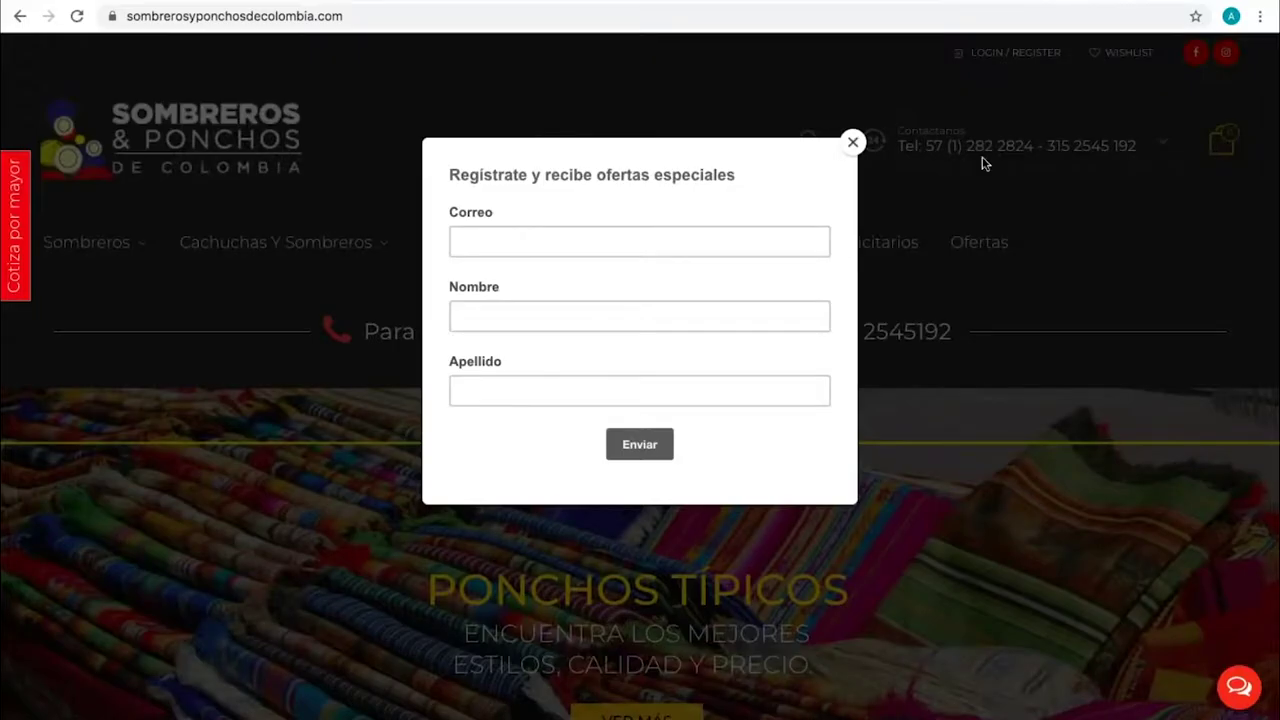
pyautogui.click(865, 147)
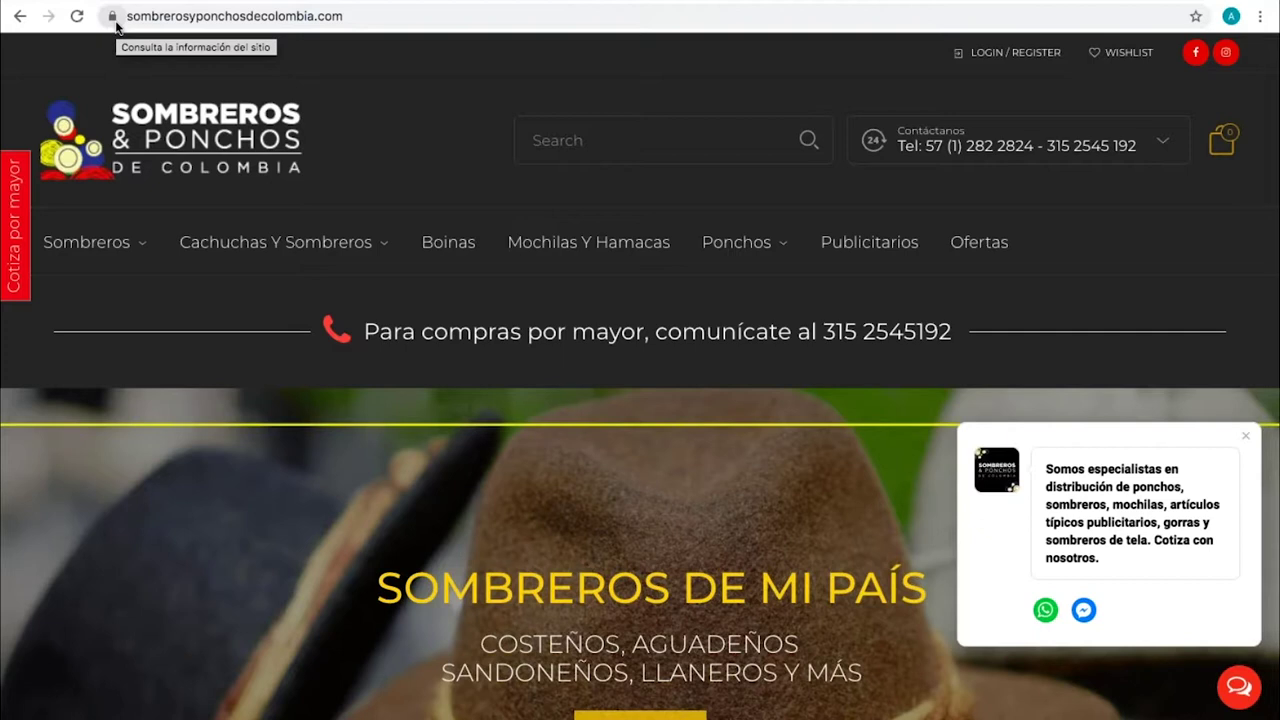
pyautogui.click(234, 16)
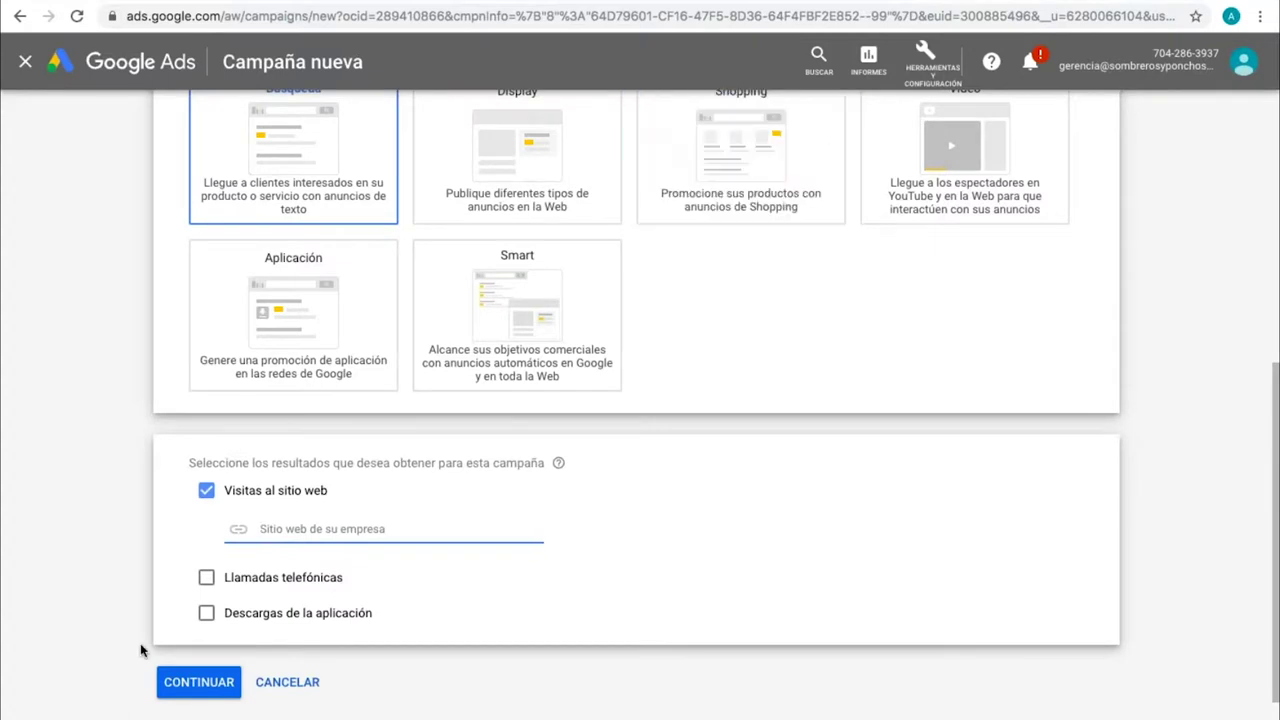
pyautogui.write('https://www.sombrerosyponchosdecolombia.com/')
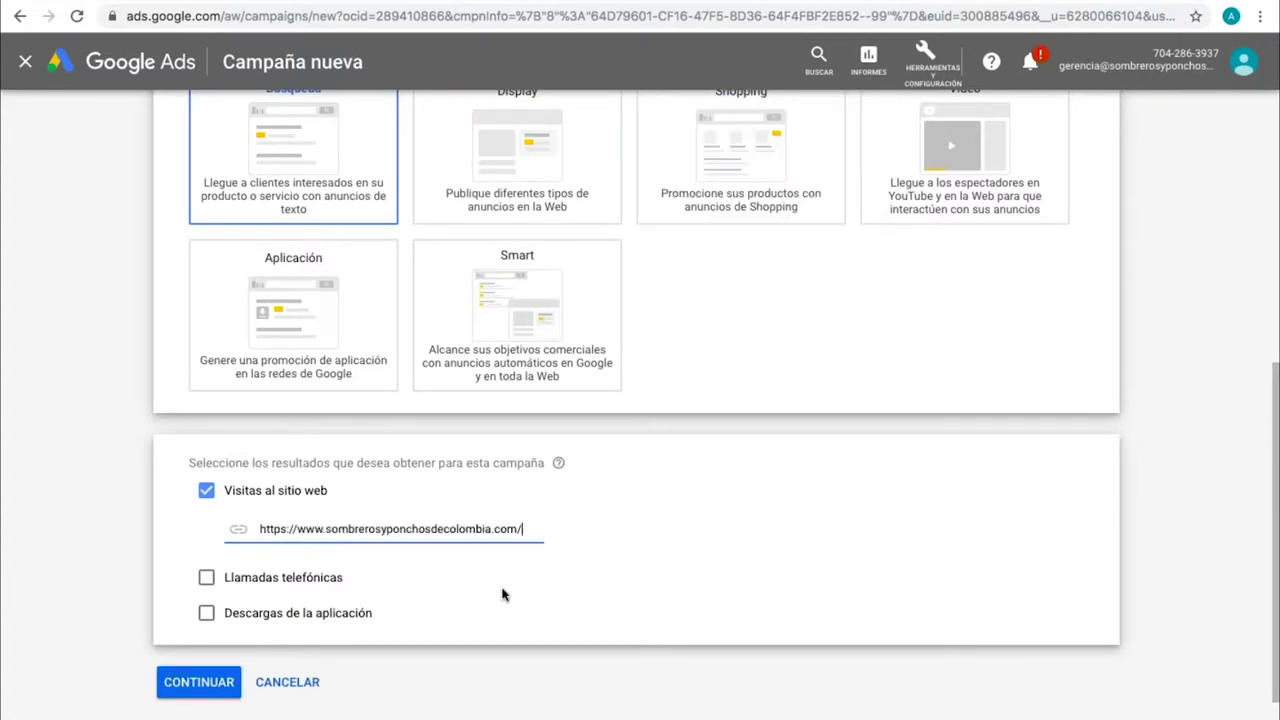
pyautogui.scroll(-1, 503, 594)
pyautogui.click(211, 636)
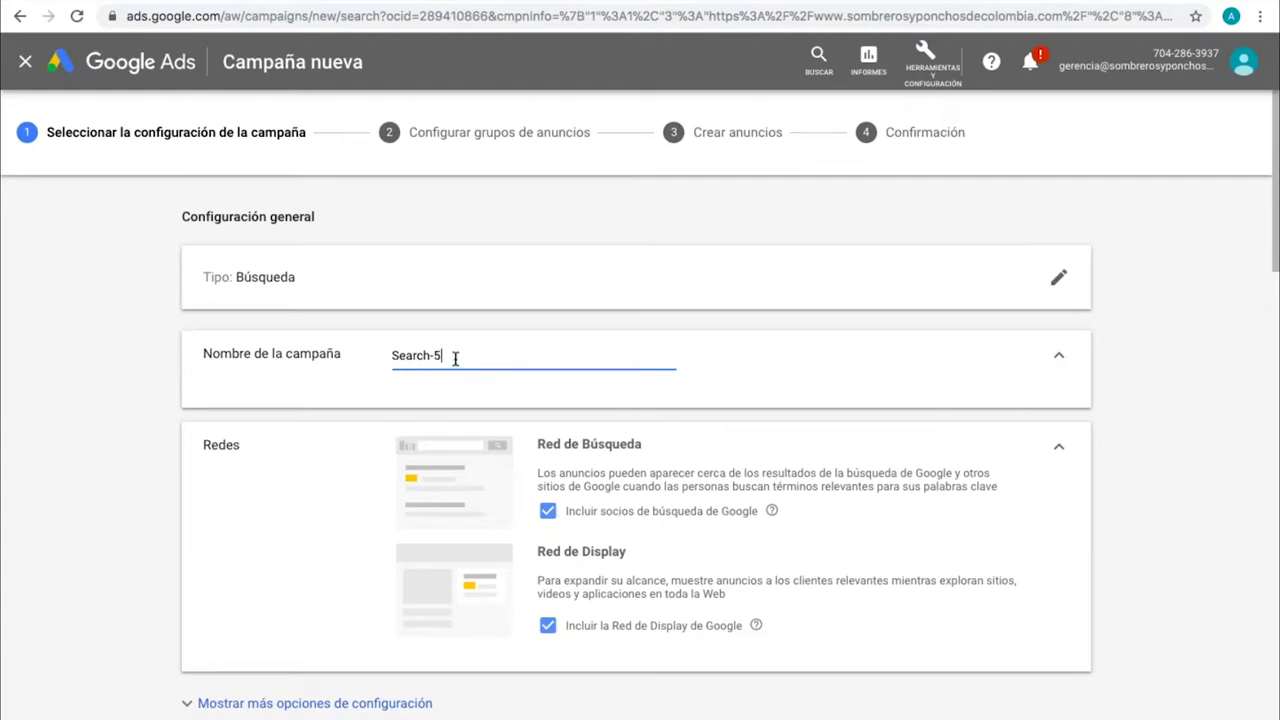
# Step: Replace the default campaign name with "Mochilas wayuu"
pyautogui.moveTo(453, 360); pyautogui.dragTo(390, 360)
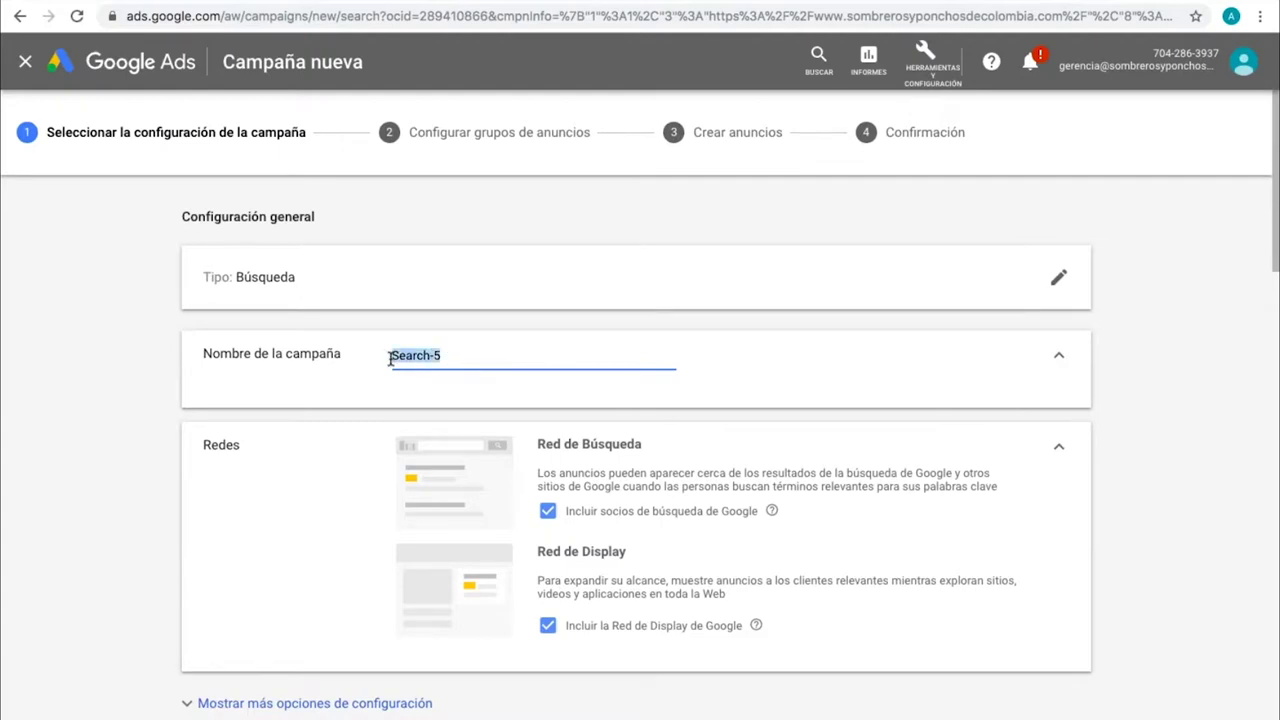
pyautogui.write('mi')
pyautogui.press('BackSpace')
pyautogui.press('BackSpace')
pyautogui.write('Mochilas wayuu')
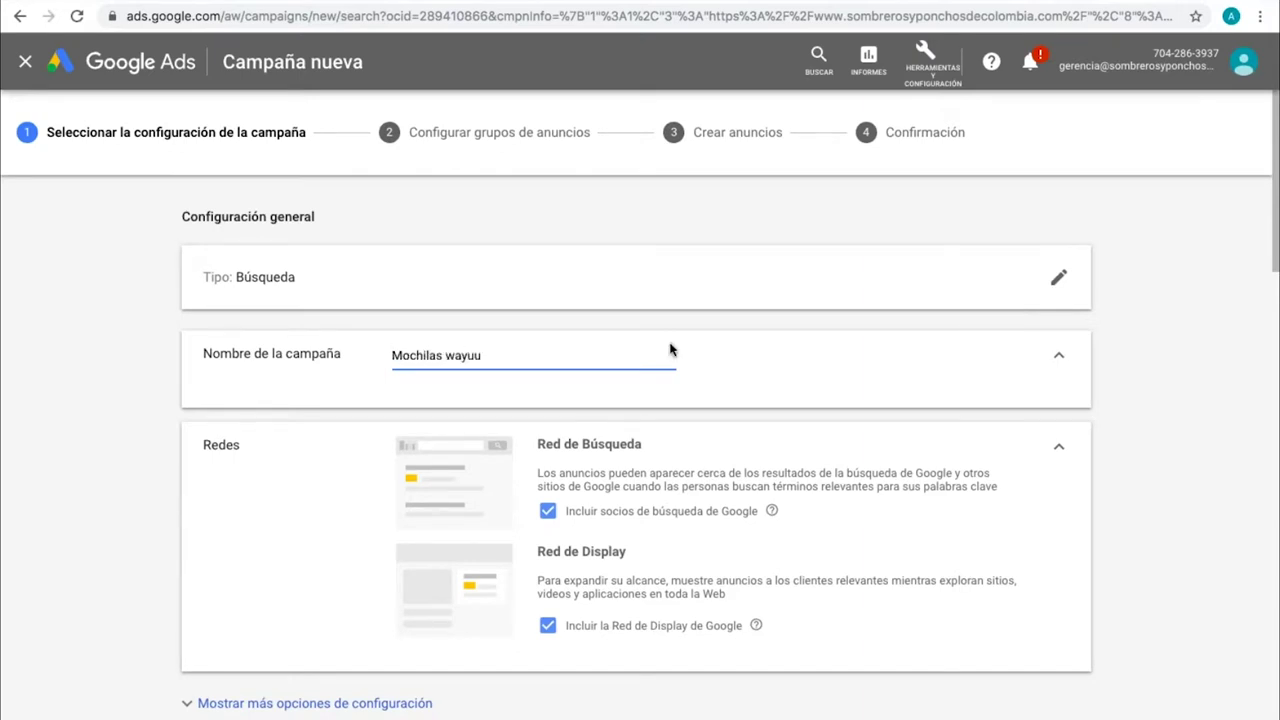
# Step: Exclude the Google Display Network from the campaign's networks, keeping the search partners included
pyautogui.scroll(-1, 837, 372)
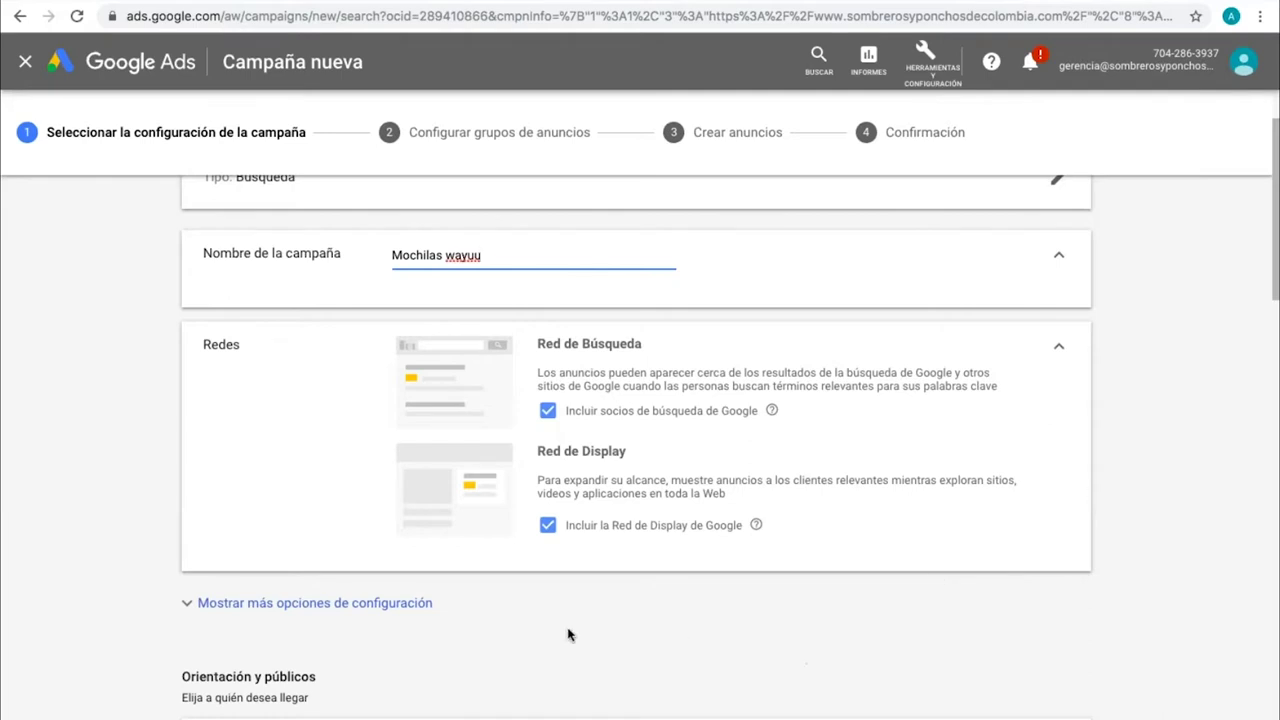
pyautogui.click(547, 527)
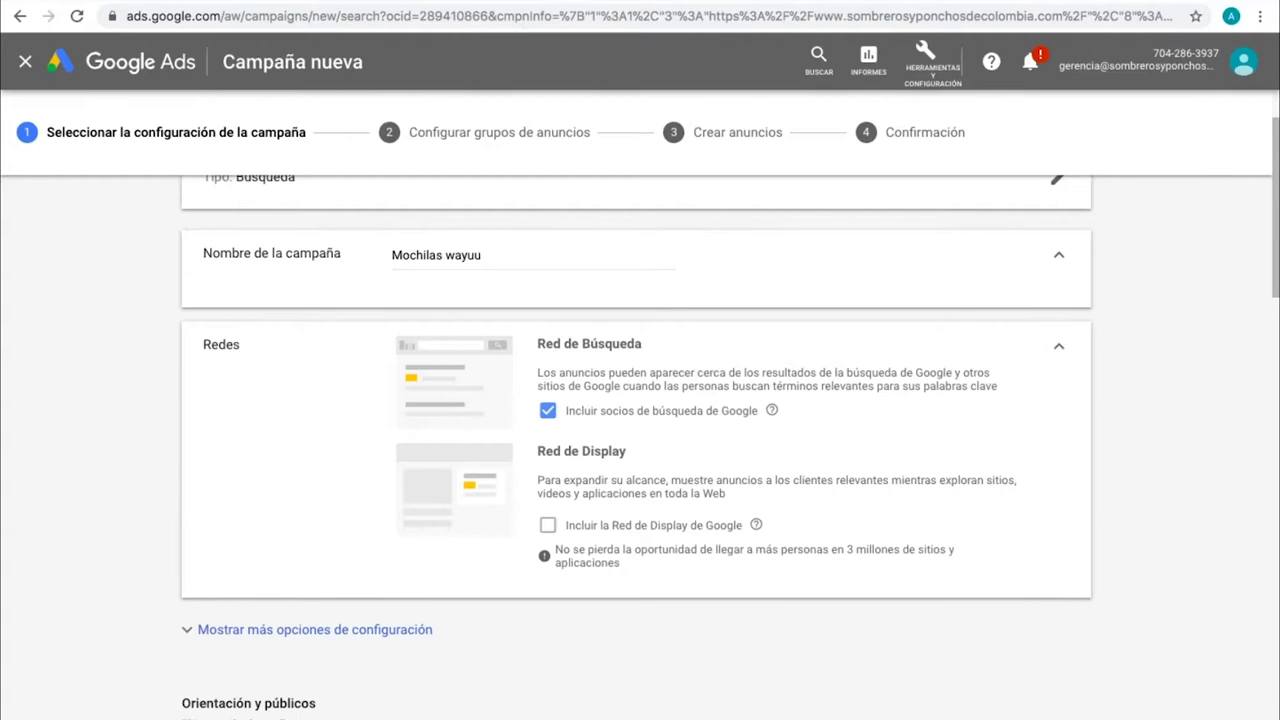
# Step: Target another location instead of all Colombia, including the city Bogotá, Bogotá, Colombia
pyautogui.scroll(-4, 740, 540)
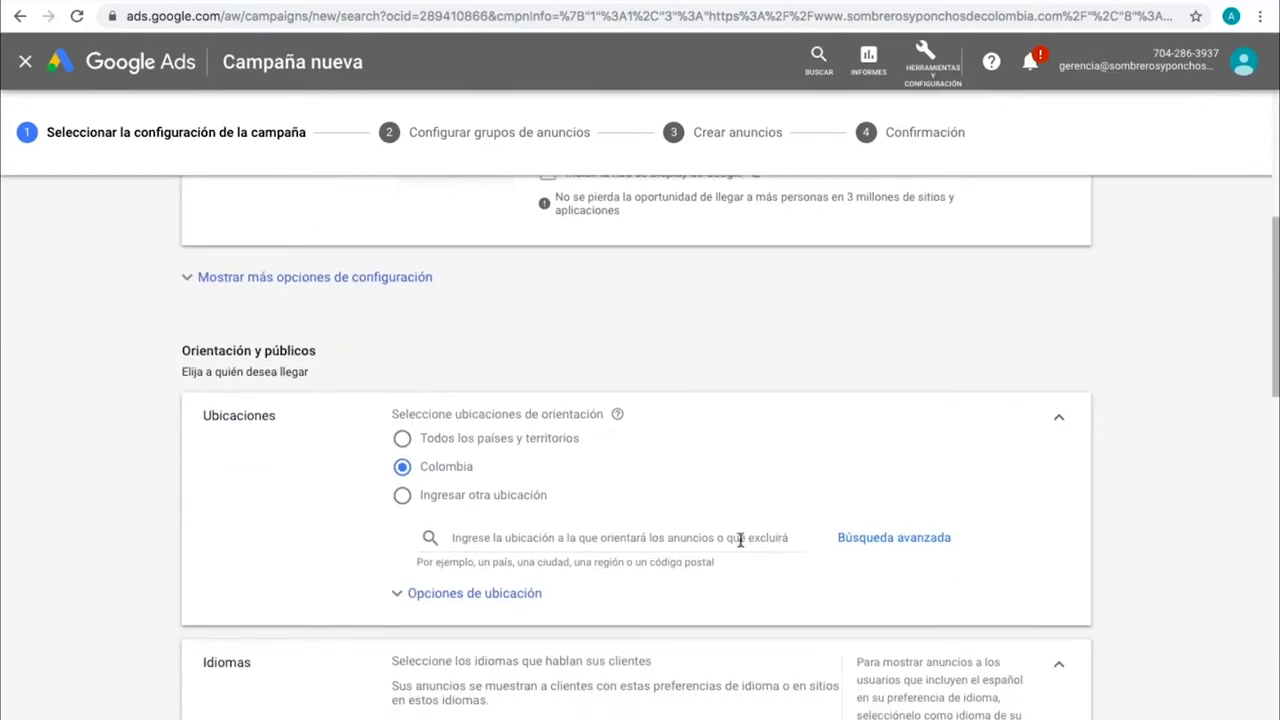
pyautogui.scroll(-2, 859, 468)
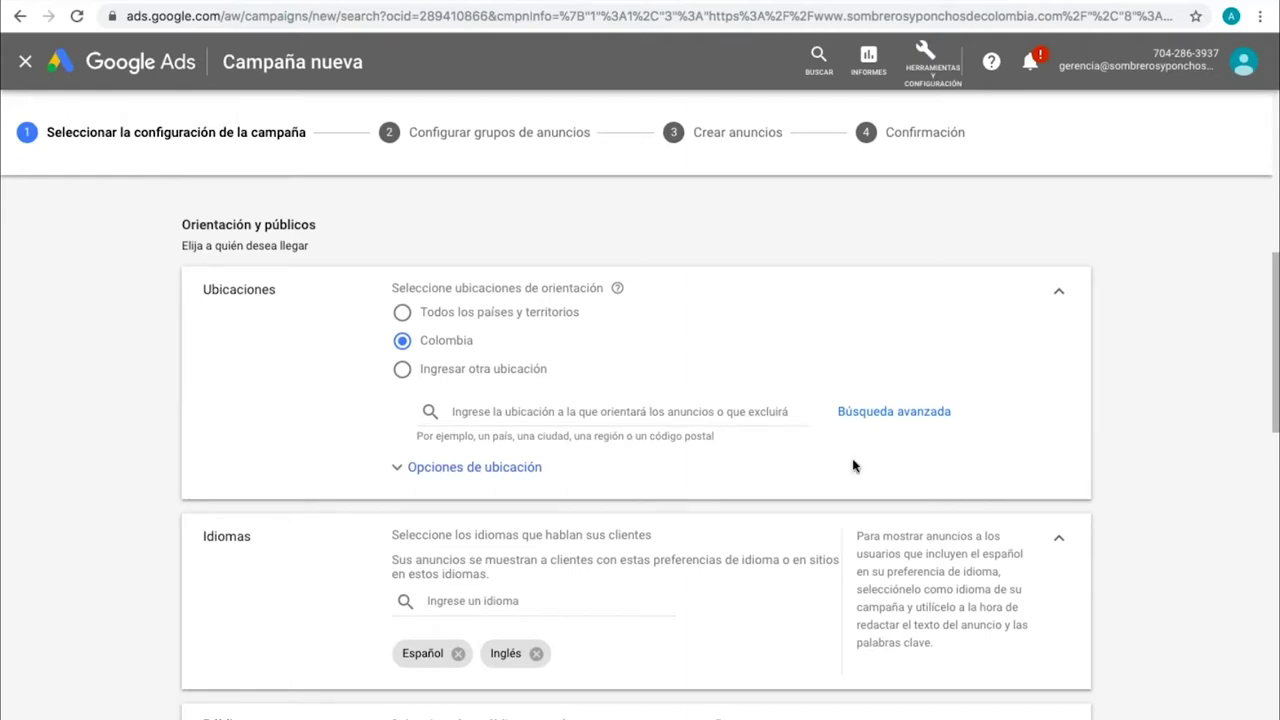
pyautogui.click(525, 410)
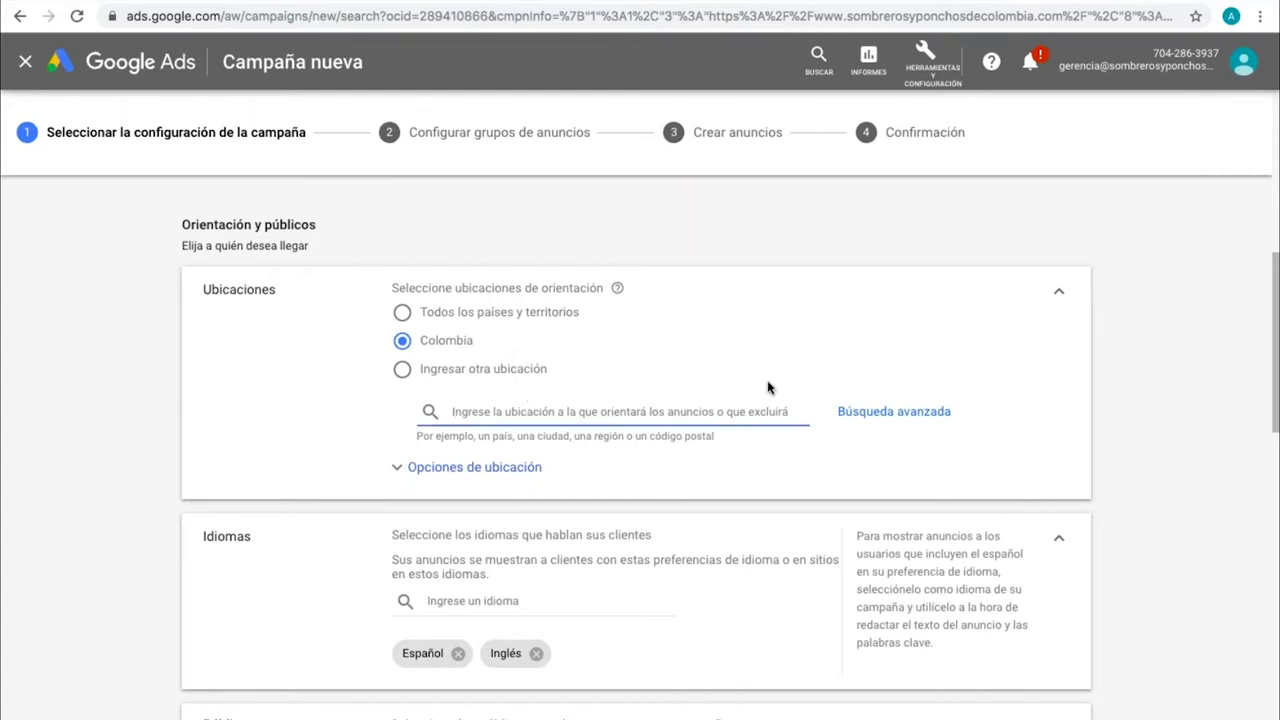
pyautogui.click(452, 372)
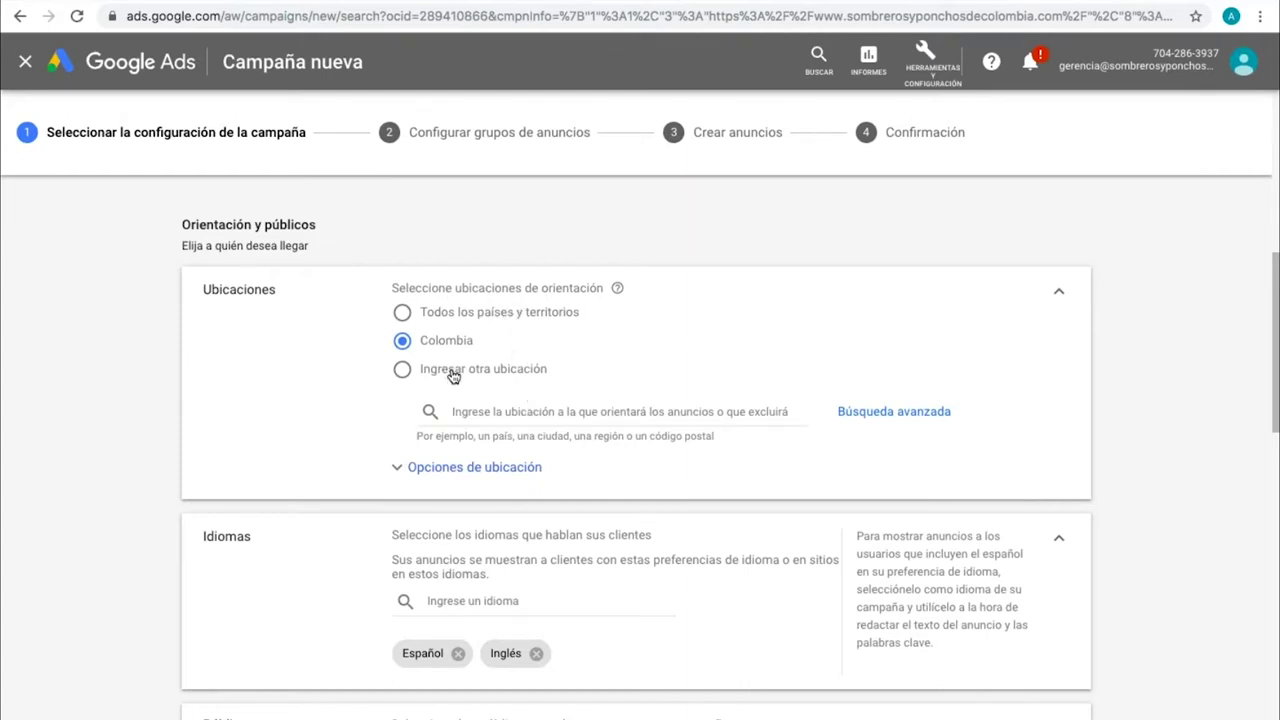
pyautogui.click(495, 407)
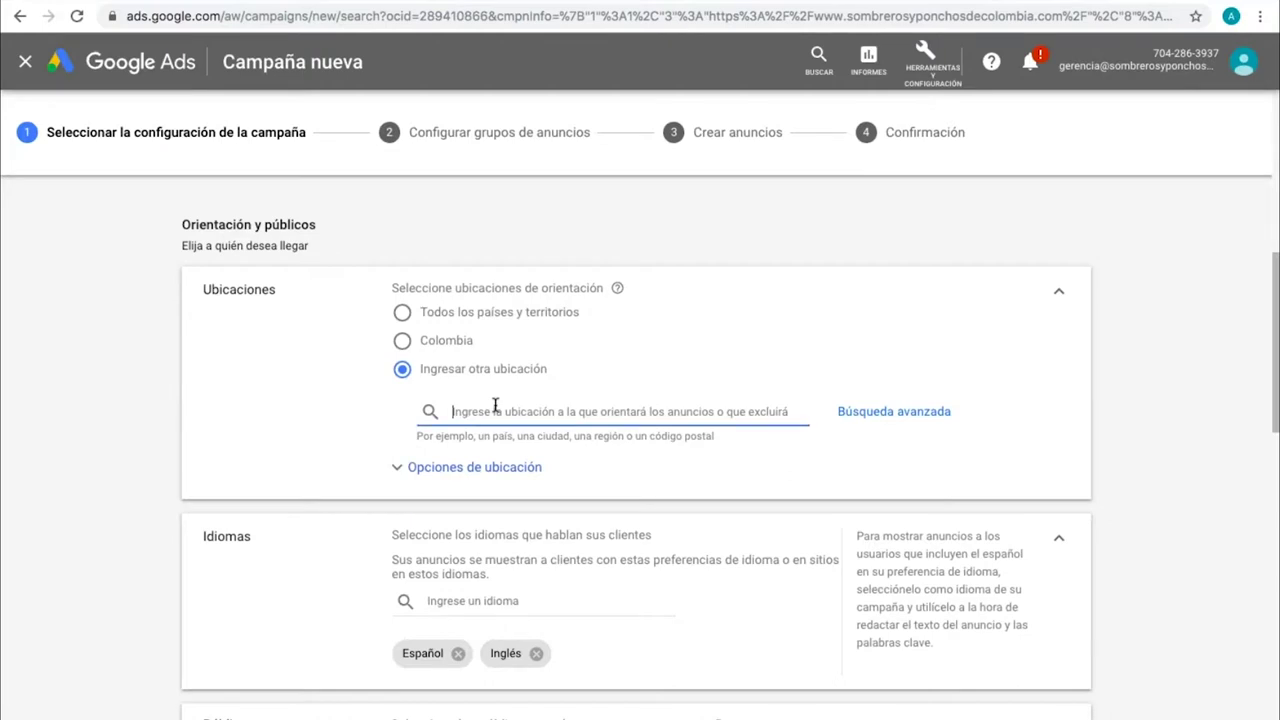
pyautogui.write('Bogot')
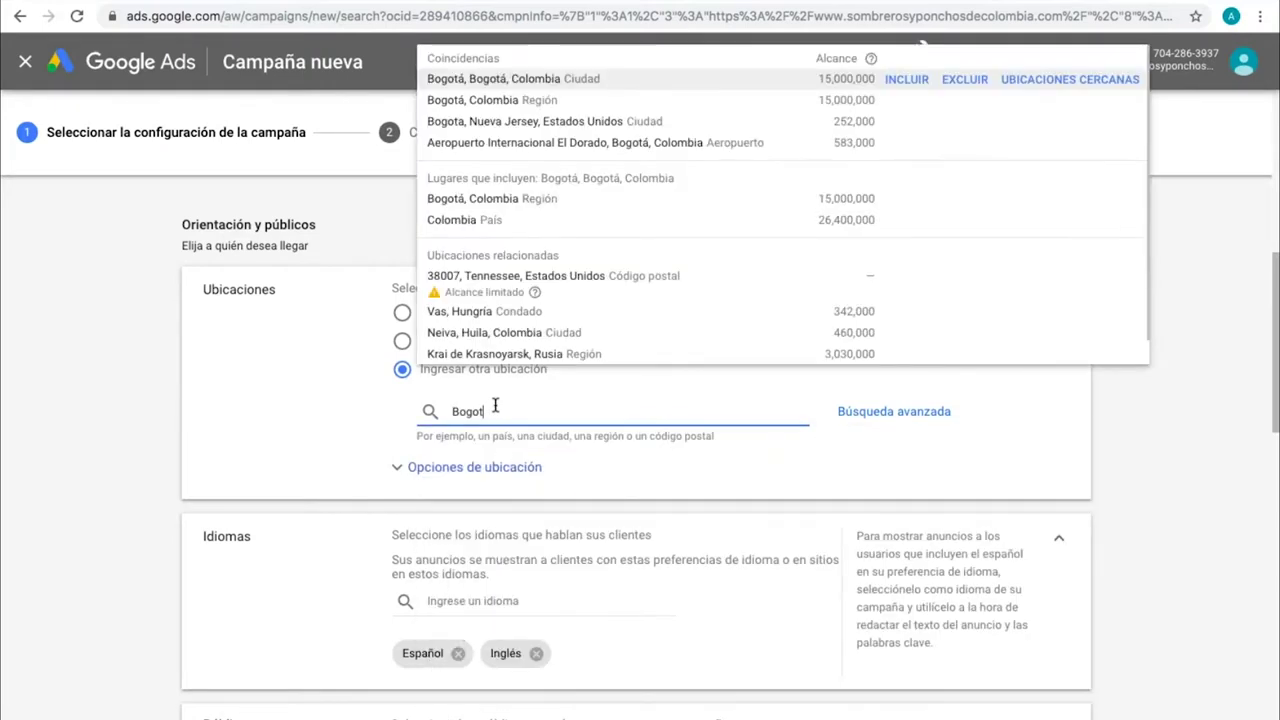
pyautogui.click(484, 80)
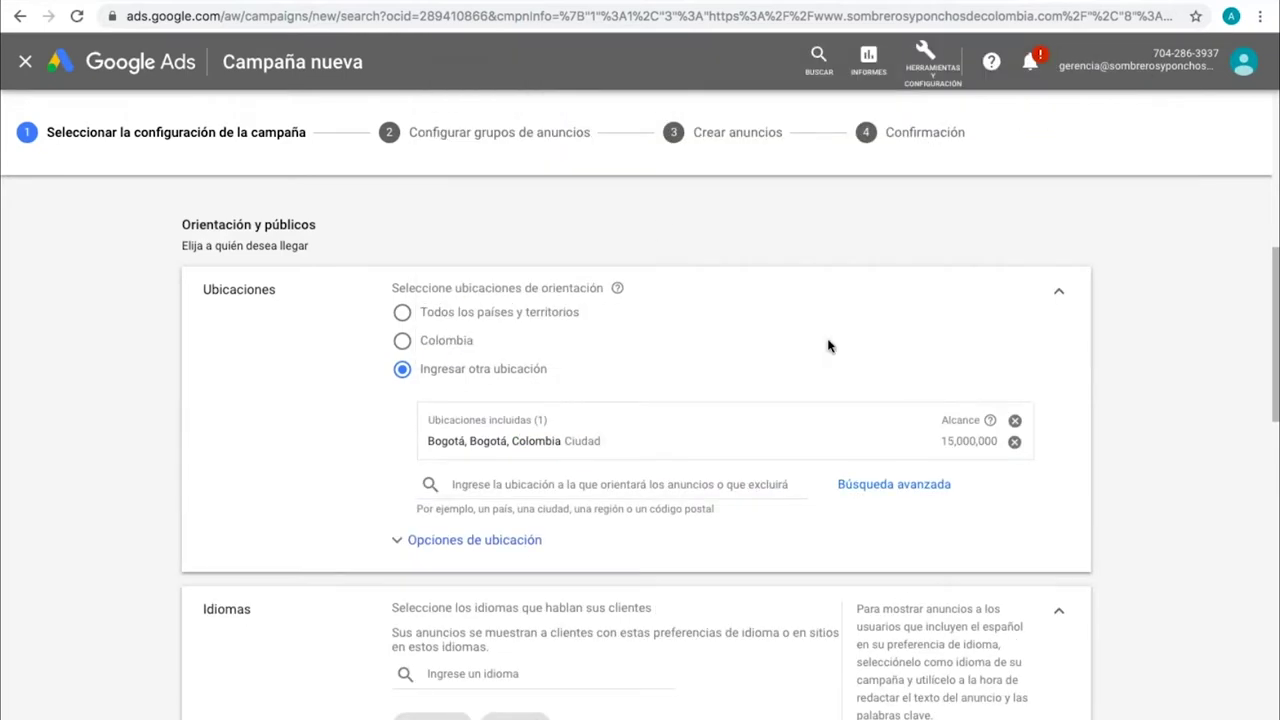
# Step: Browse the recently selected audiences and add the in-market audience Viajes to the campaign
pyautogui.scroll(-1, 900, 330)
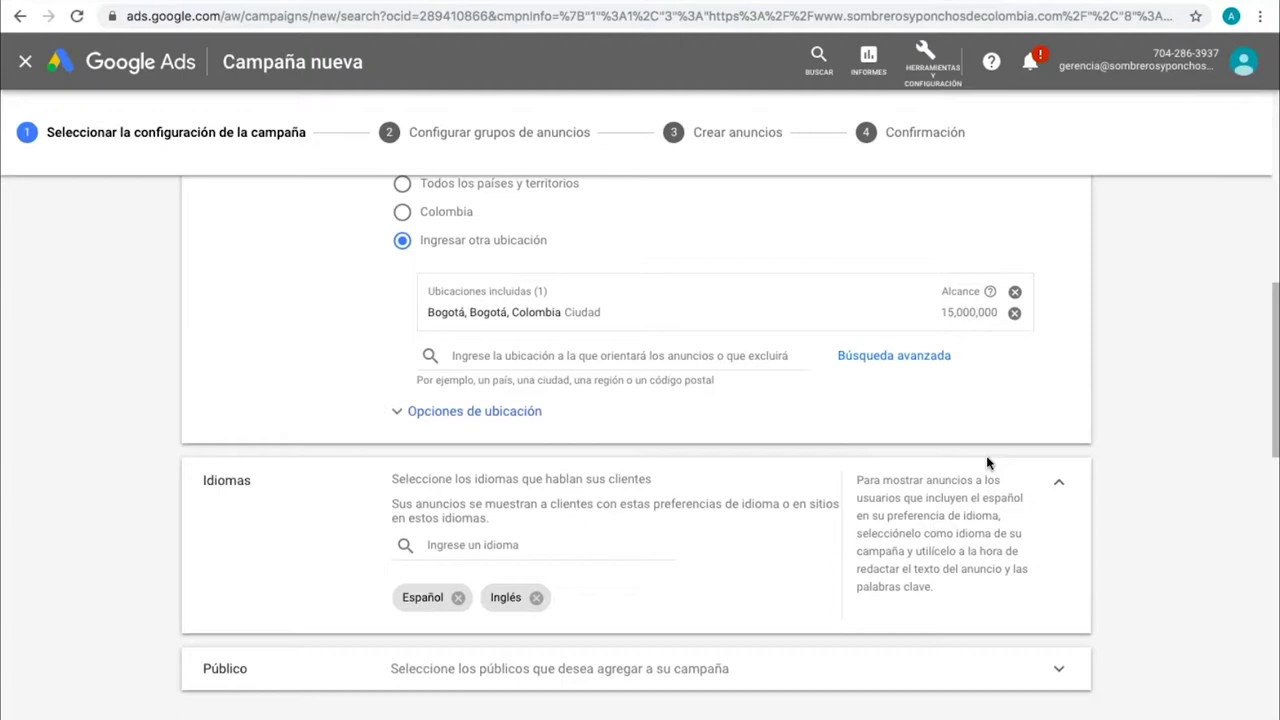
pyautogui.scroll(-2, 987, 463)
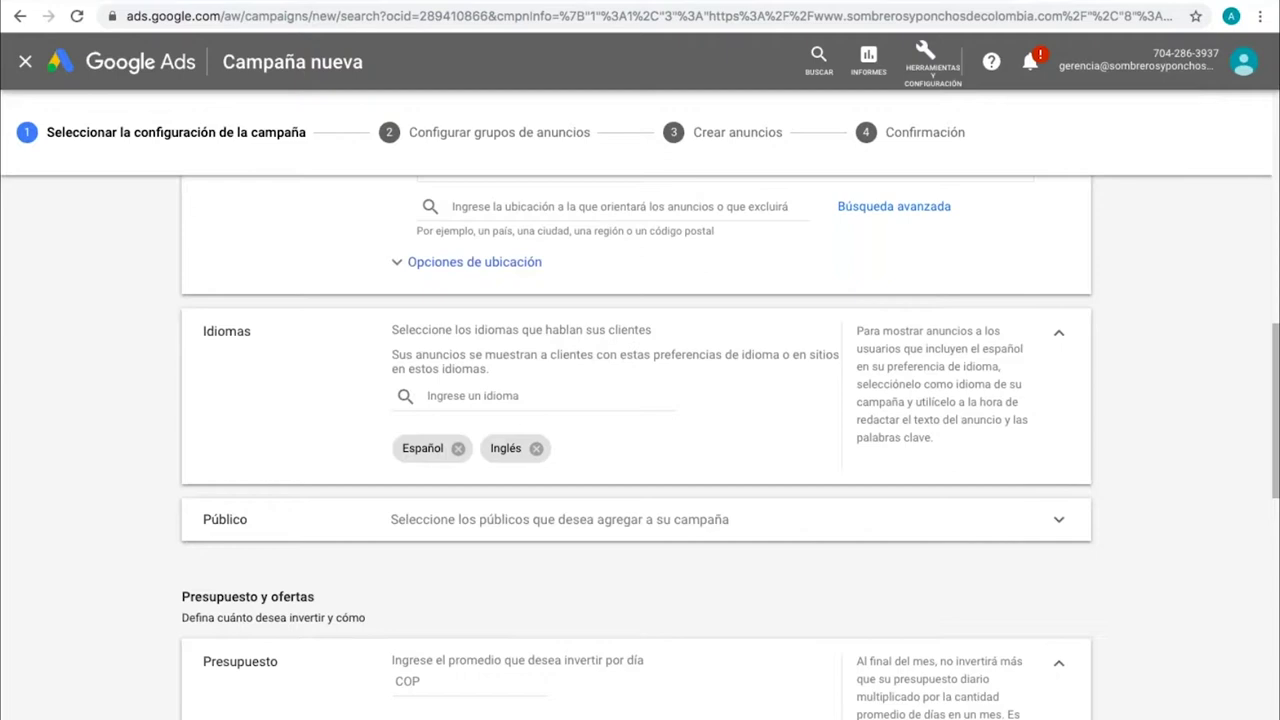
pyautogui.scroll(-2, 1104, 492)
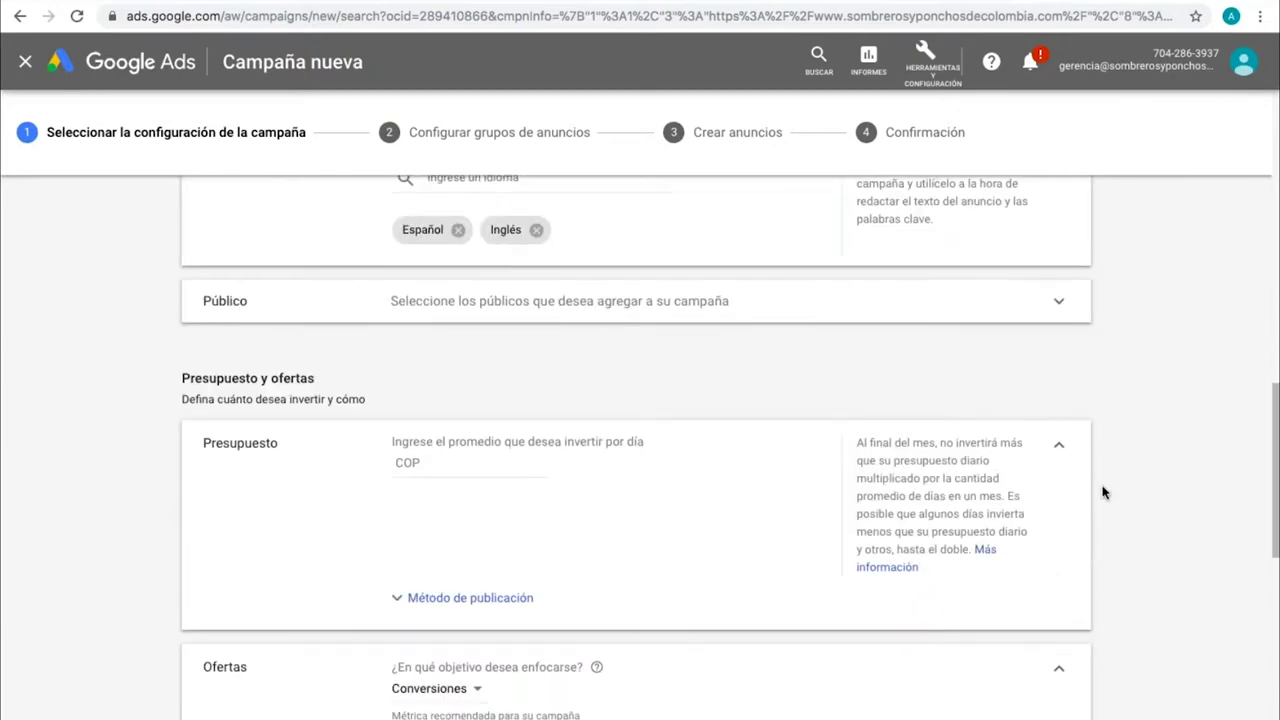
pyautogui.click(1055, 301)
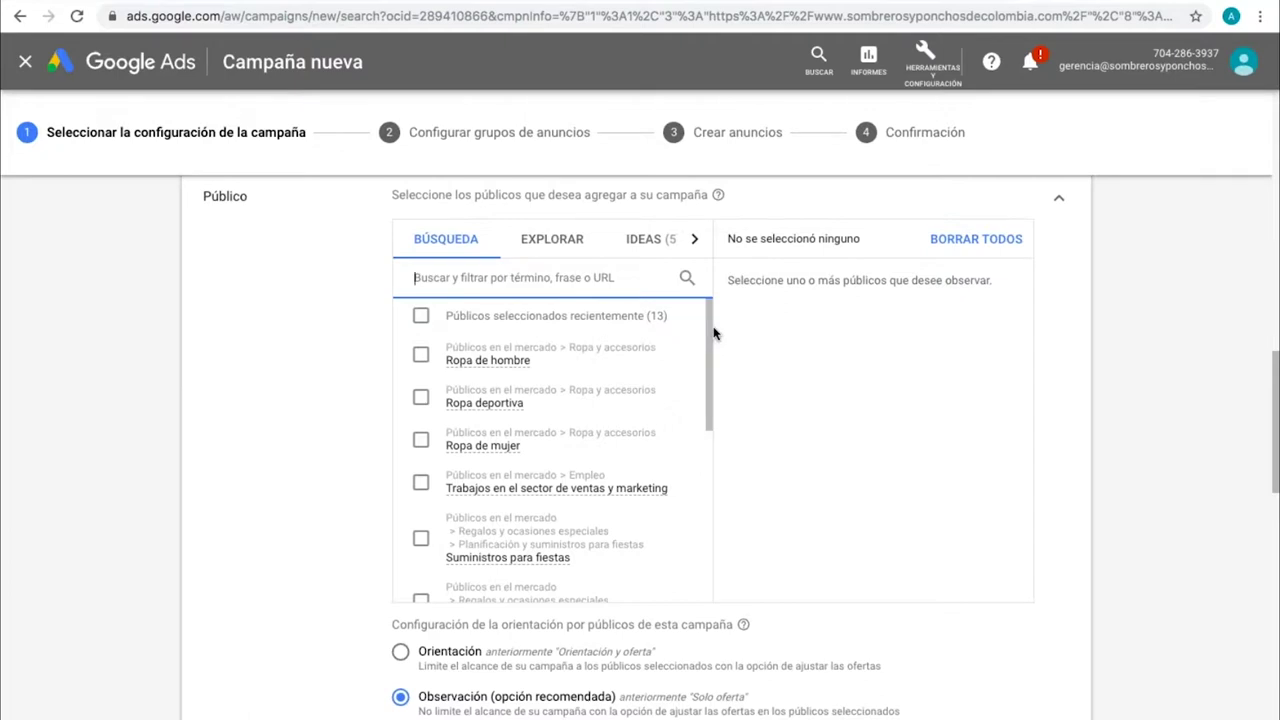
pyautogui.moveTo(710, 335); pyautogui.dragTo(706, 535)
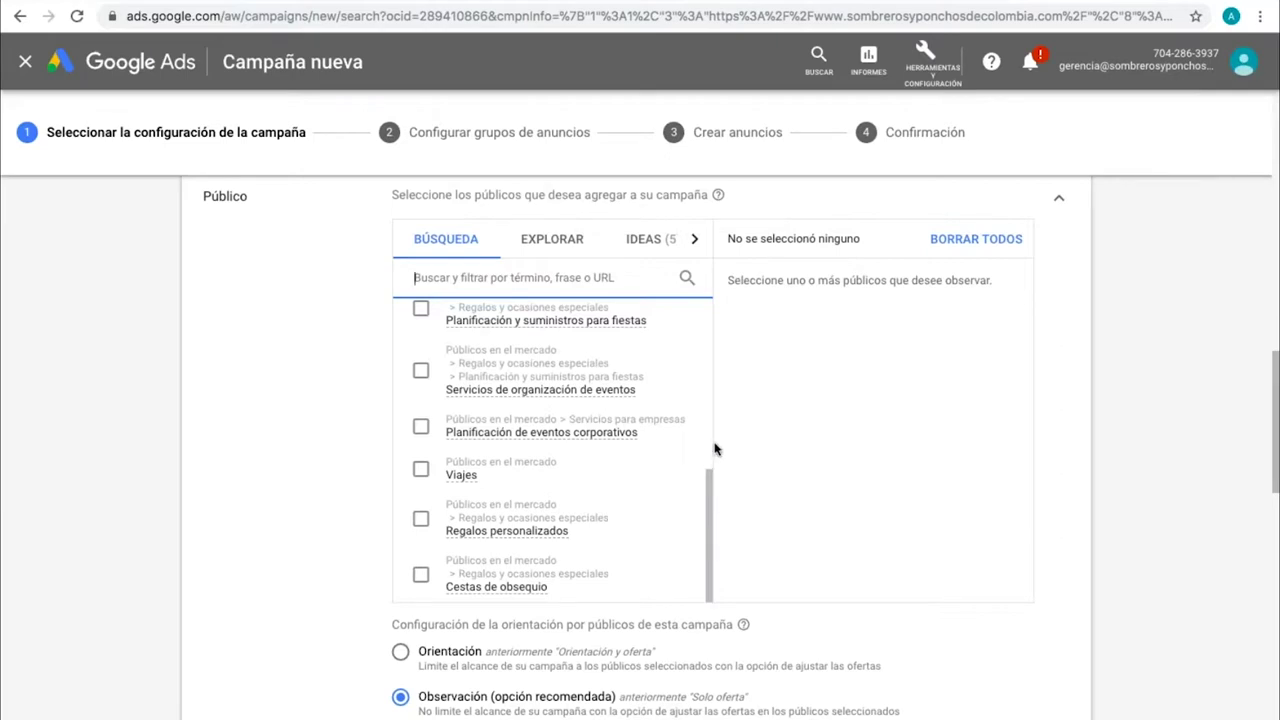
pyautogui.scroll(4, 704, 406)
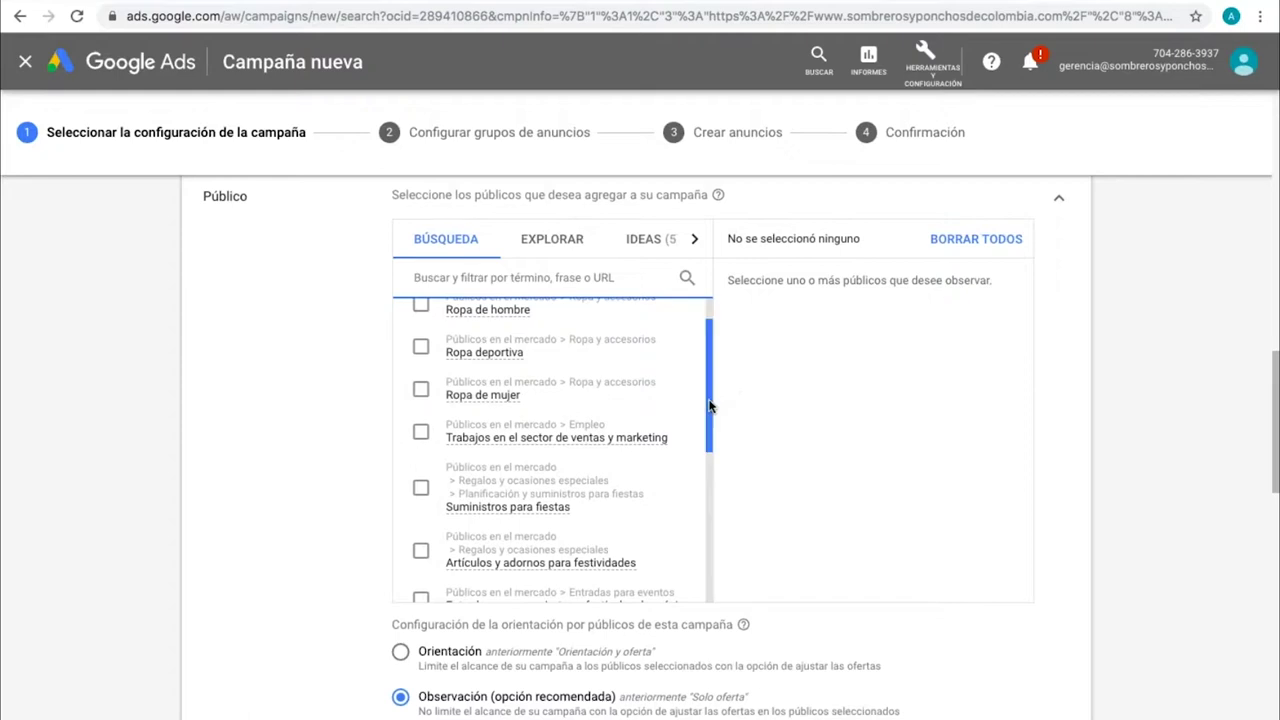
pyautogui.scroll(1, 708, 392)
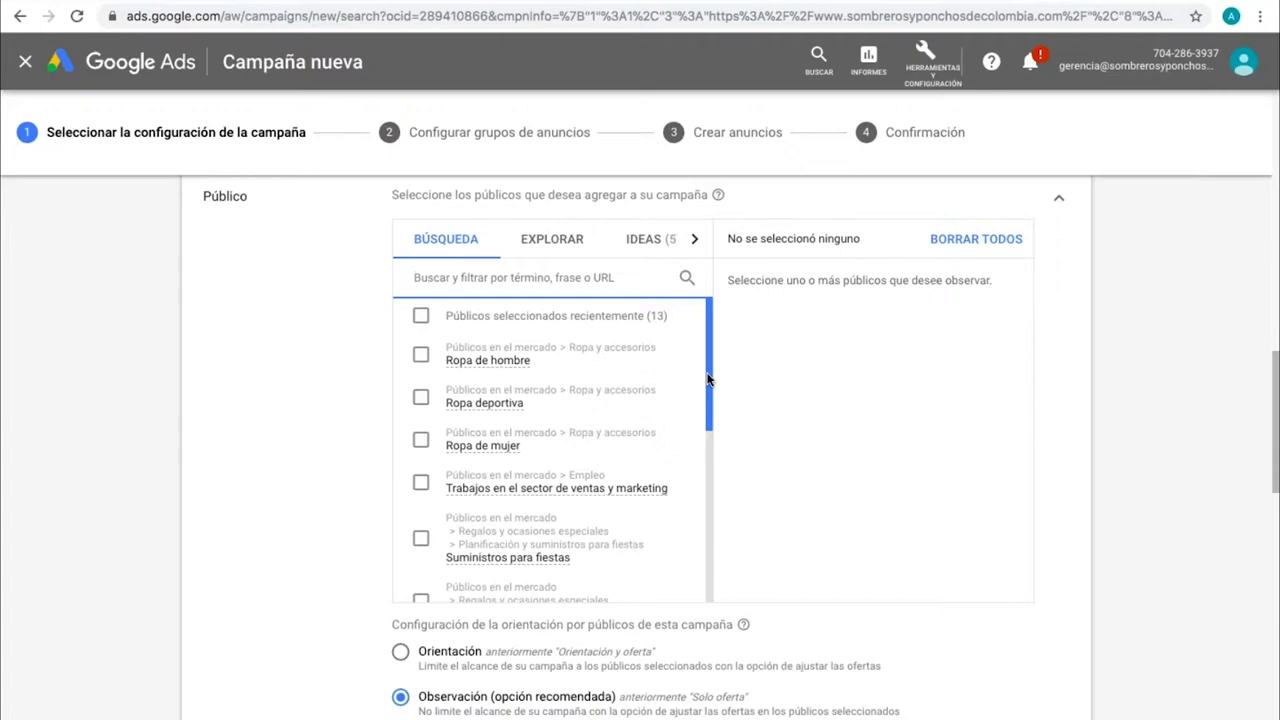
pyautogui.scroll(-2, 711, 390)
pyautogui.moveTo(713, 401); pyautogui.dragTo(711, 460)
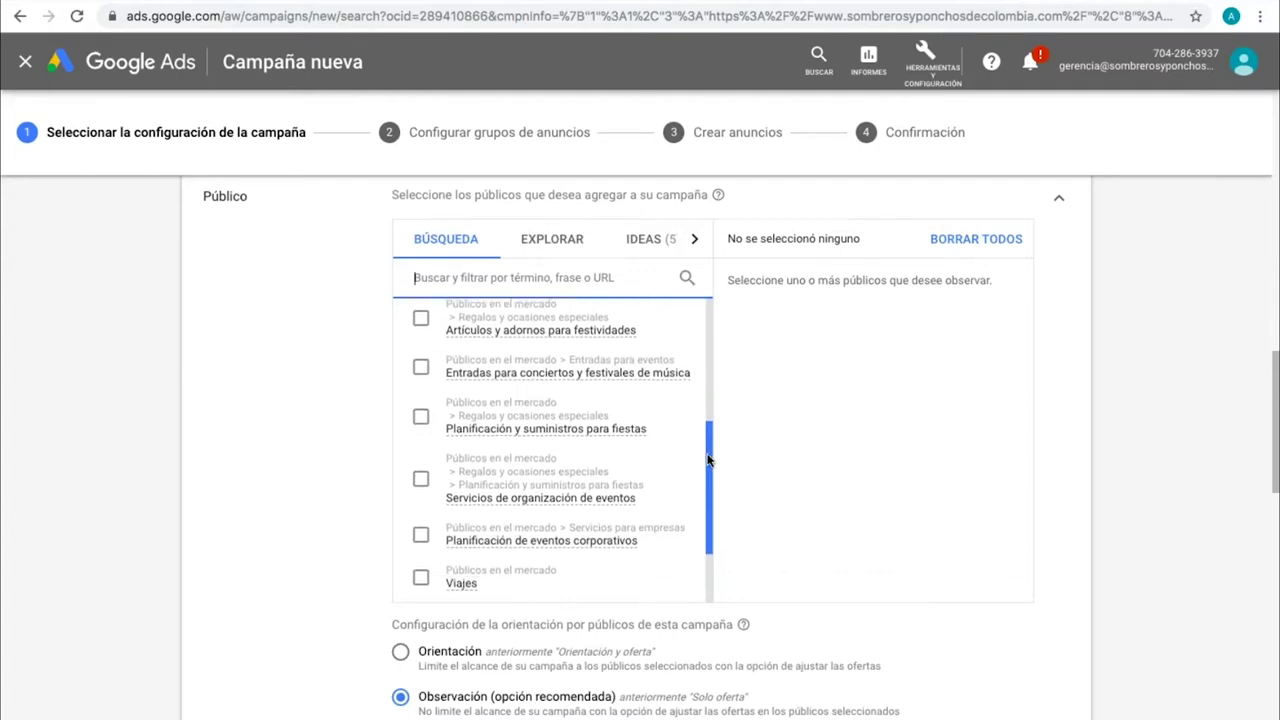
pyautogui.scroll(-2, 709, 480)
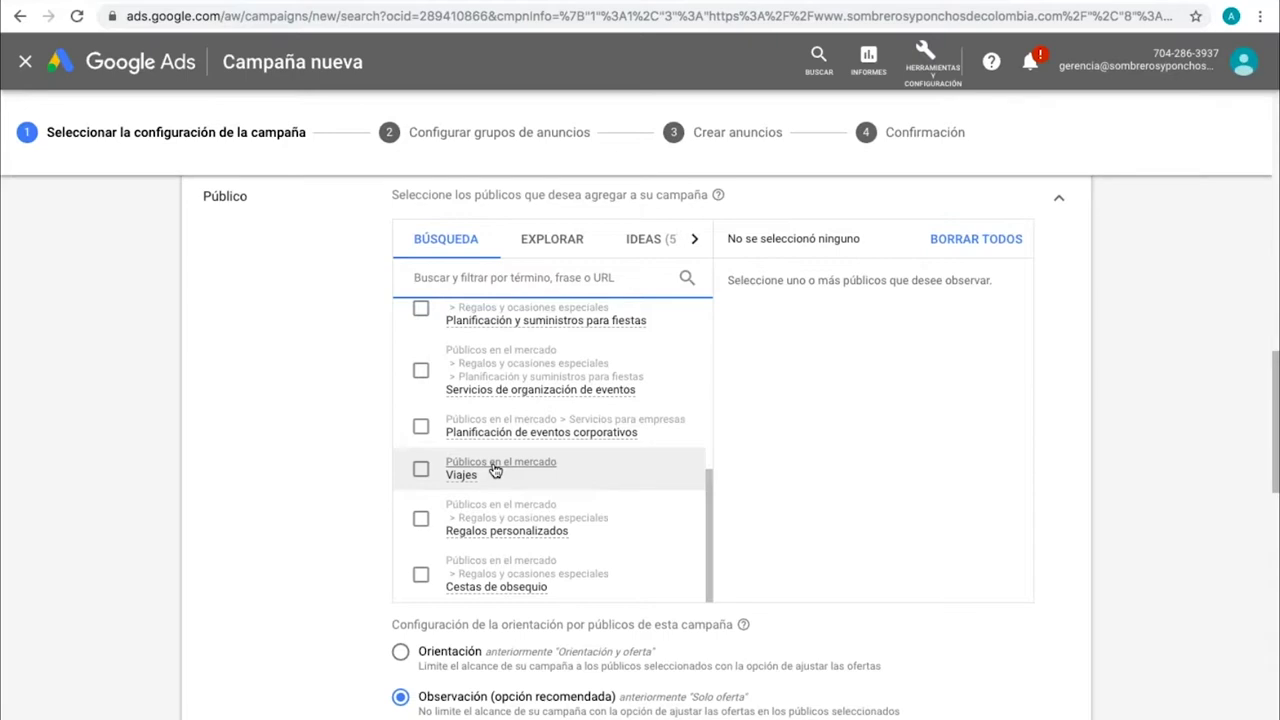
pyautogui.click(421, 477)
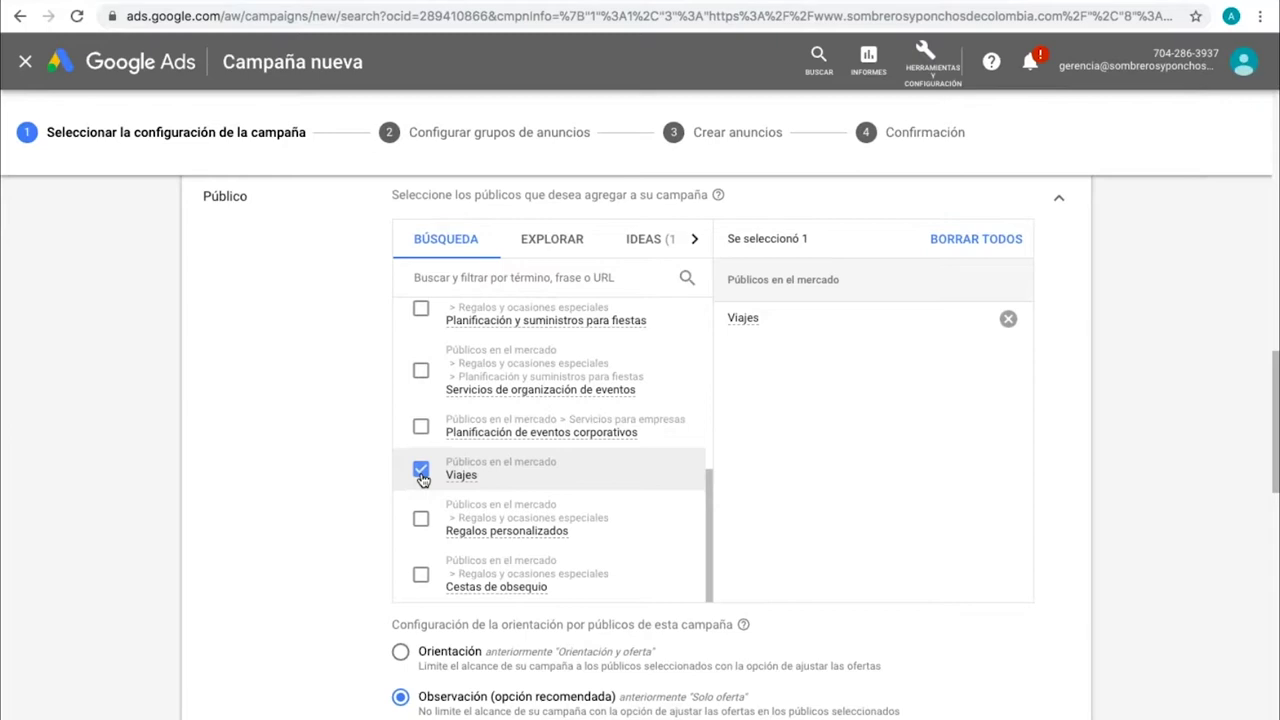
pyautogui.click(694, 242)
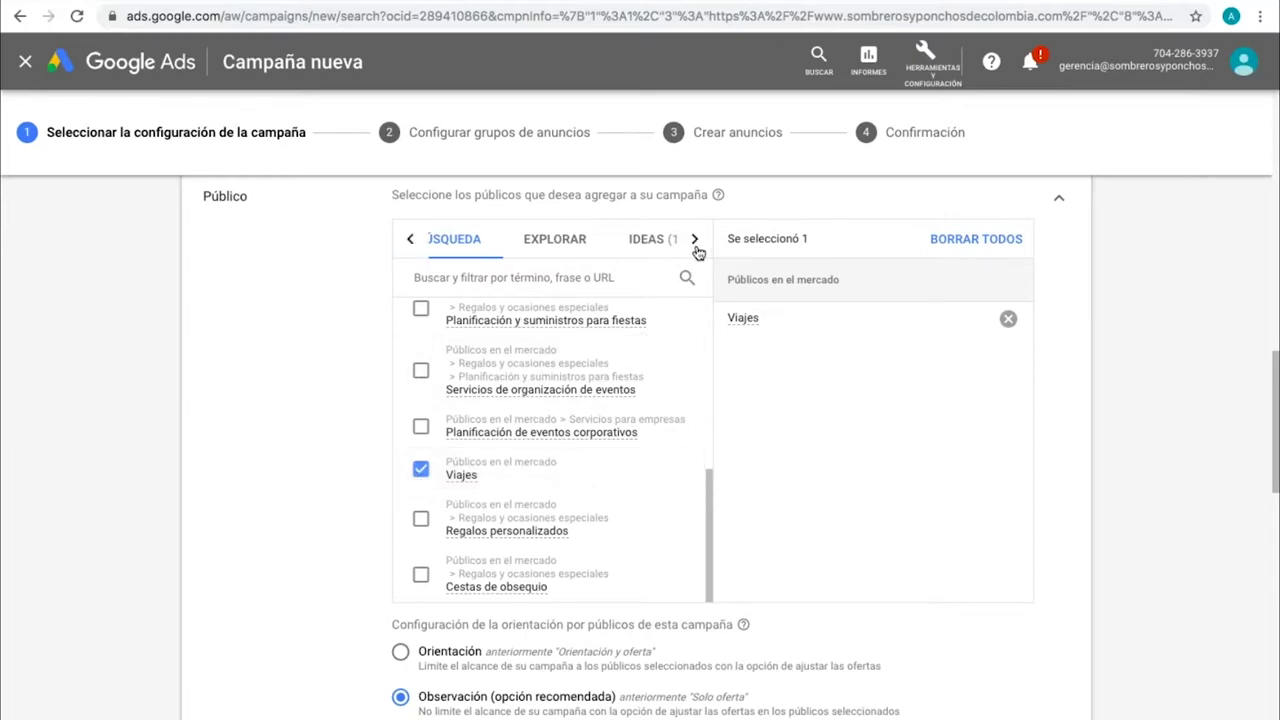
# Step: Set the campaign's average daily budget to COP 6,600
pyautogui.scroll(-3, 370, 474)
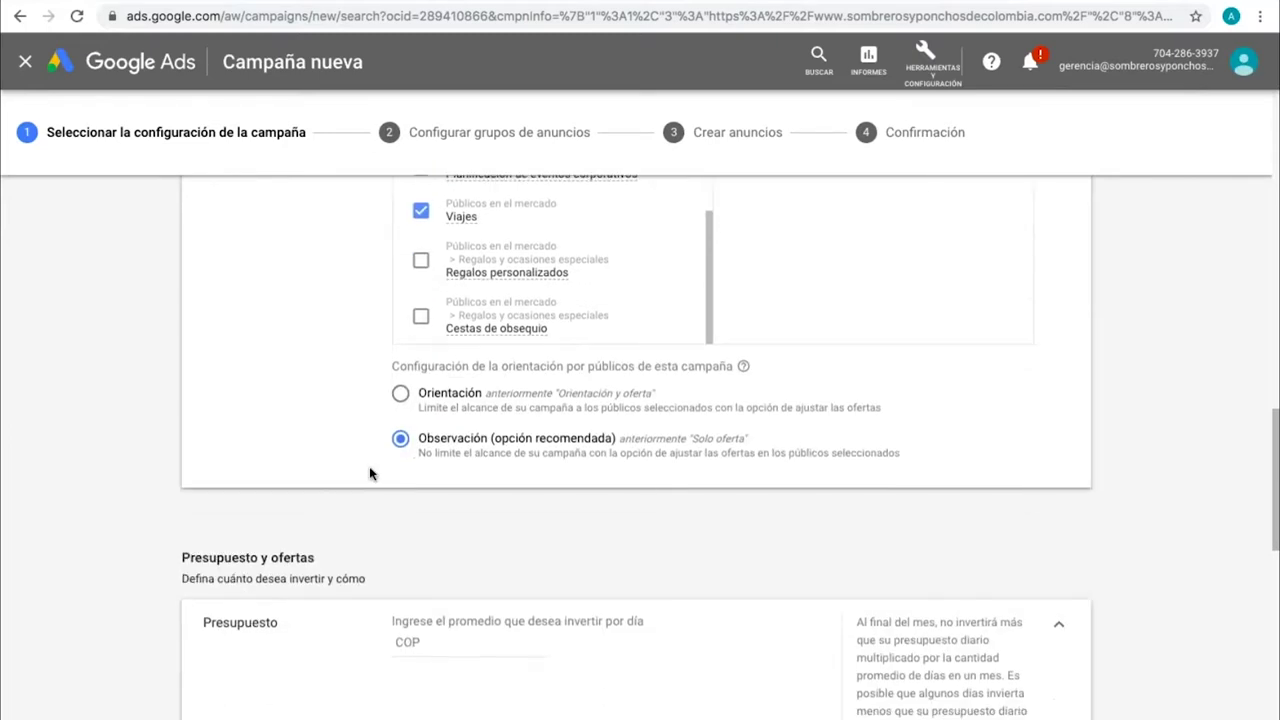
pyautogui.scroll(-3, 588, 525)
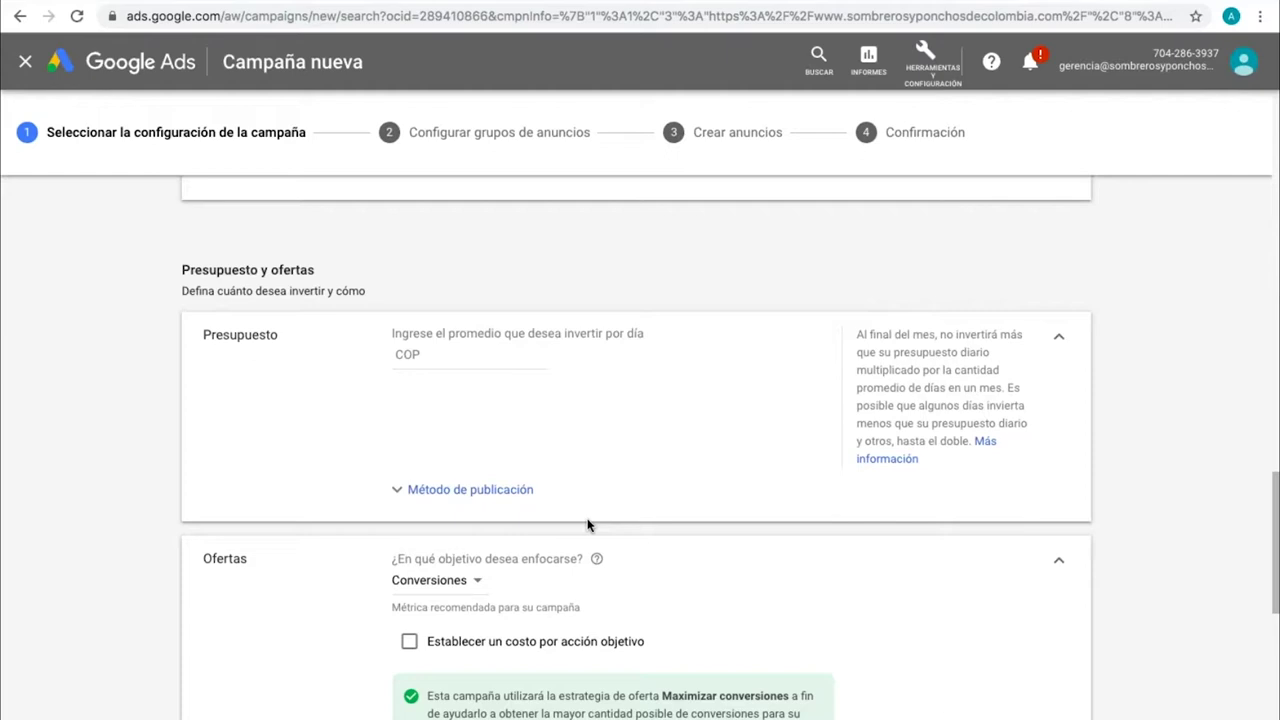
pyautogui.click(428, 357)
pyautogui.write('6500')
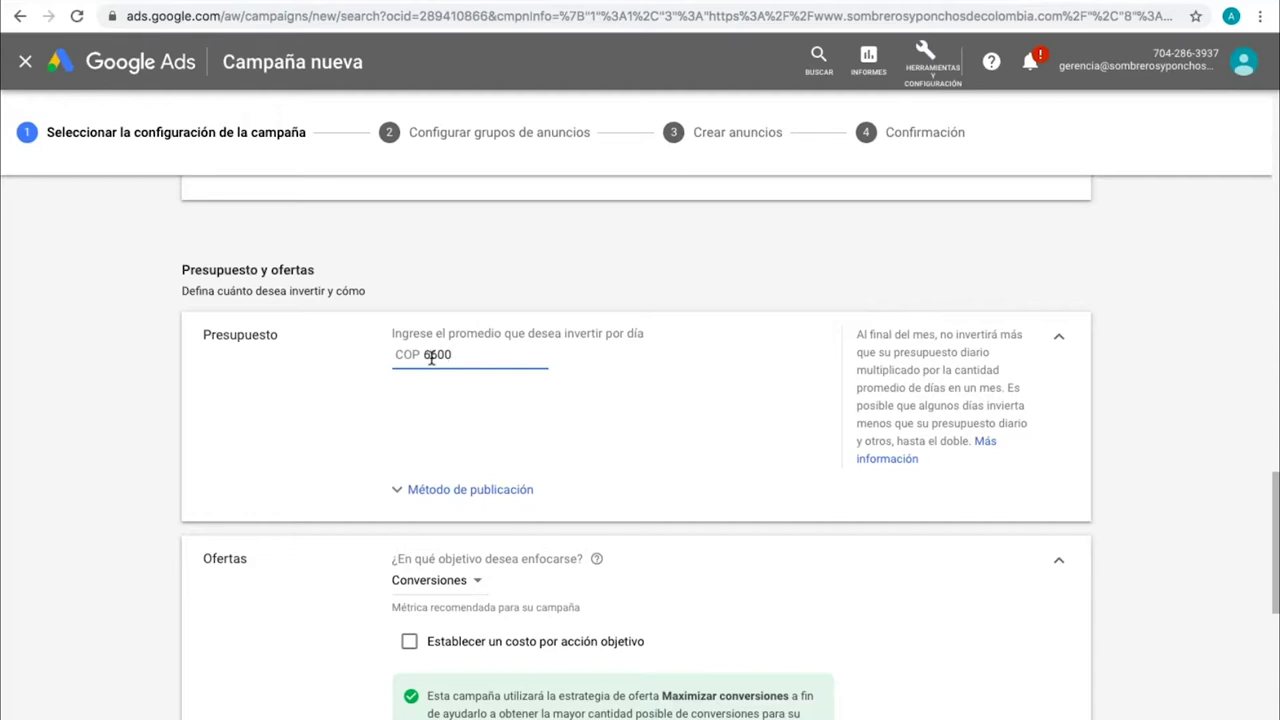
pyautogui.click(632, 447)
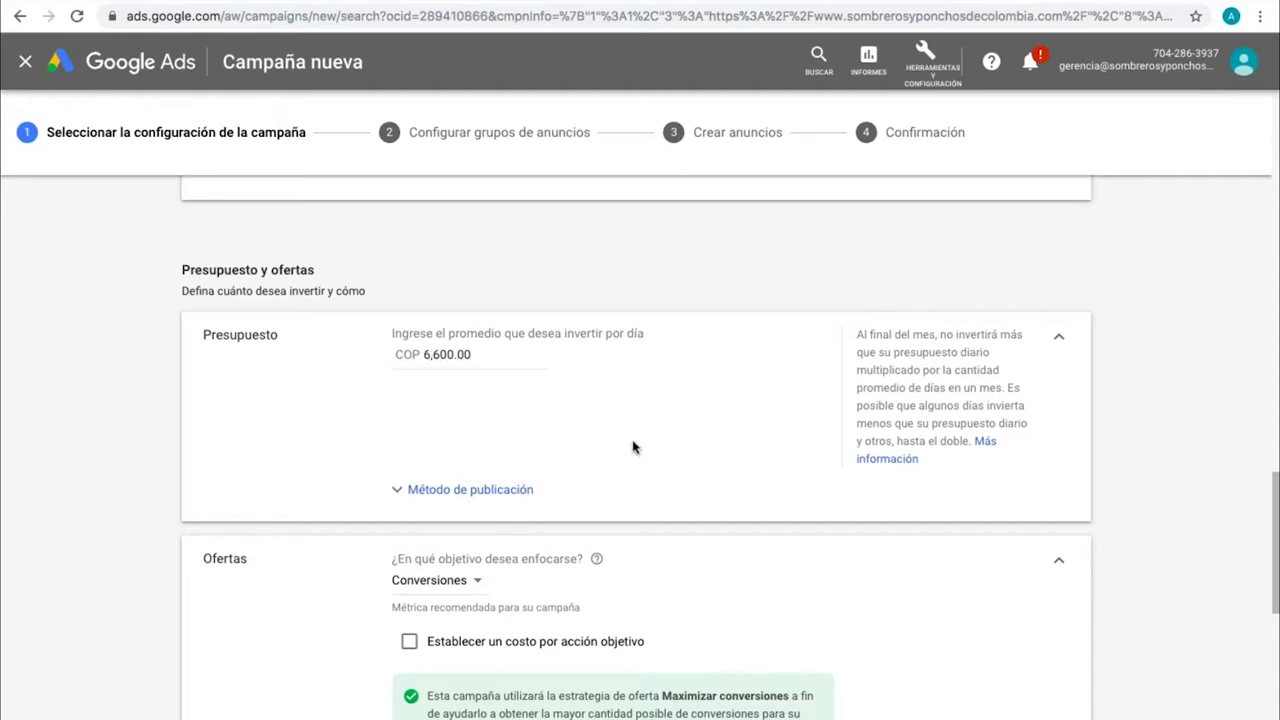
# Step: Change the bidding focus of the campaign to Clics
pyautogui.scroll(-3, 632, 447)
pyautogui.click(470, 327)
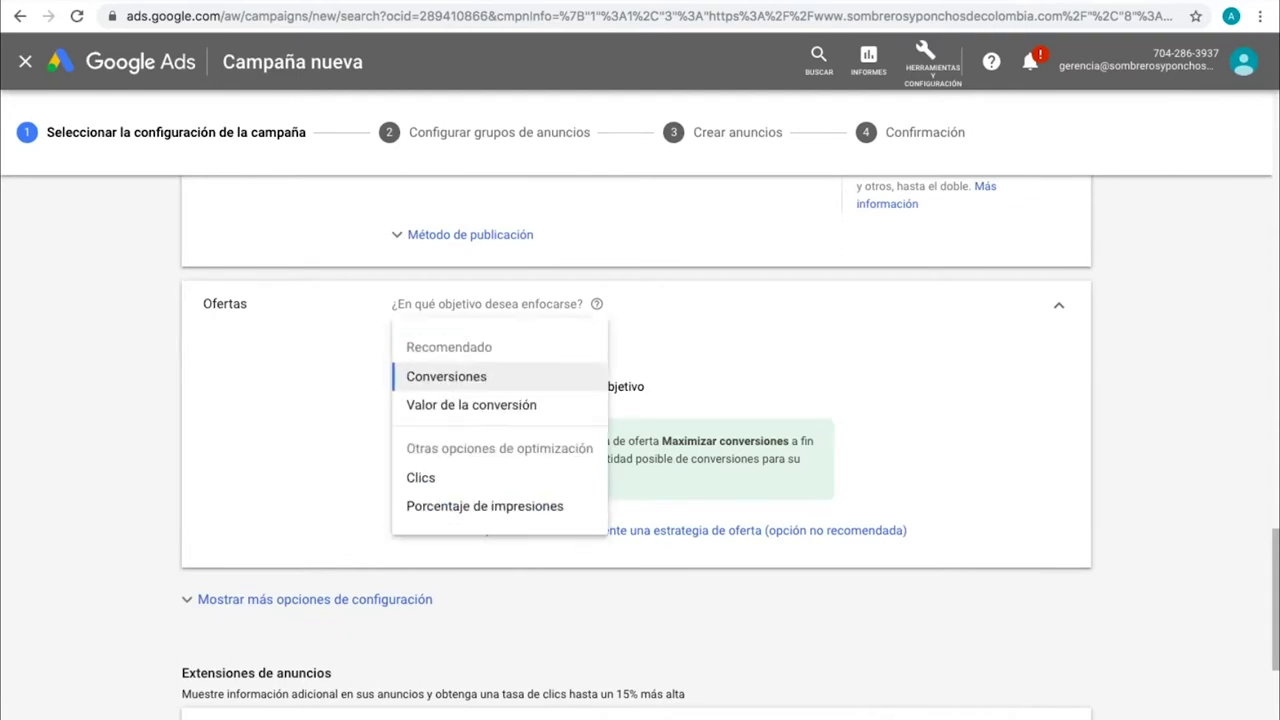
pyautogui.click(424, 481)
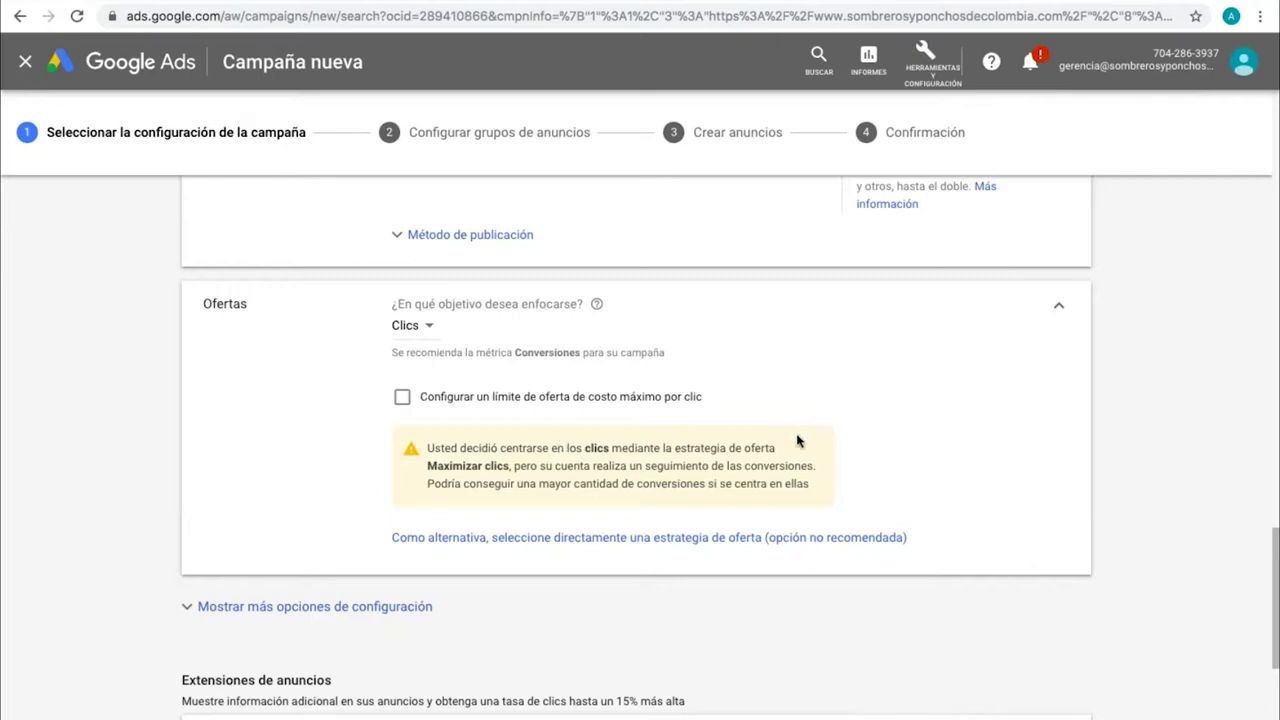
# Step: Select the existing call extension at campaign level, and save the campaign settings to continue to the ad group setup
pyautogui.scroll(-5, 797, 440)
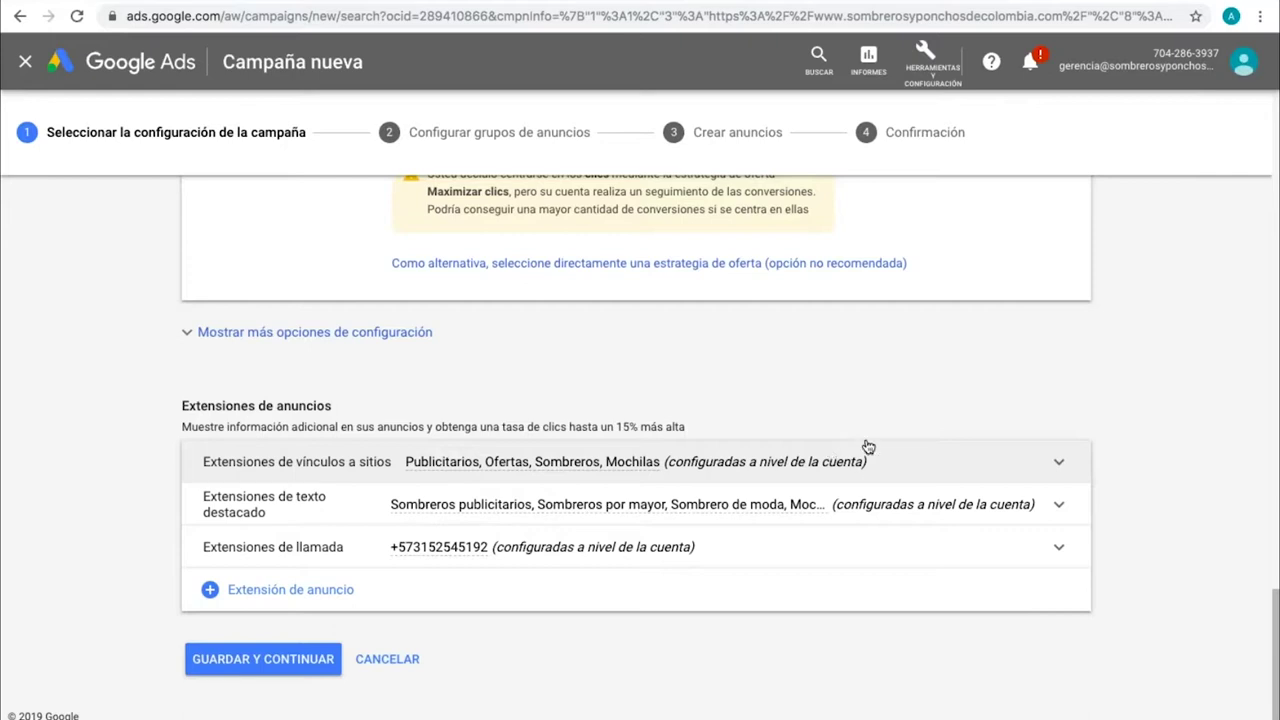
pyautogui.click(1040, 554)
pyautogui.scroll(-3, 720, 482)
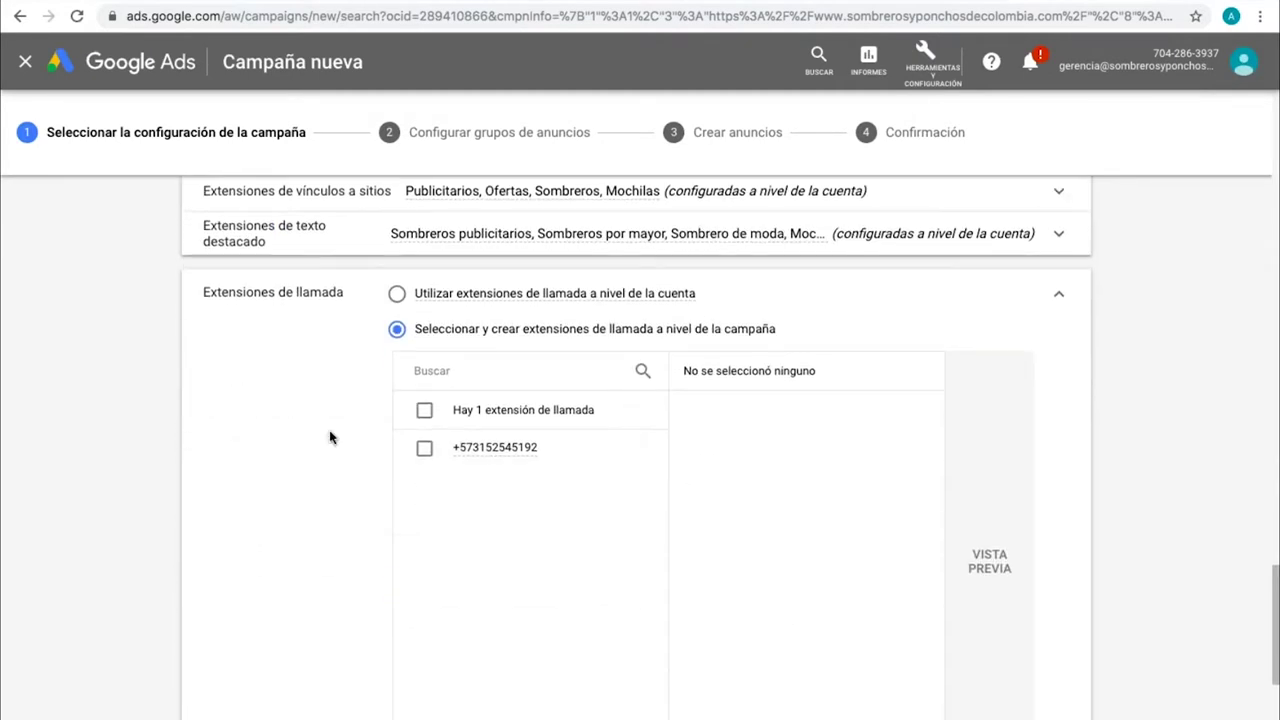
pyautogui.scroll(-3, 417, 471)
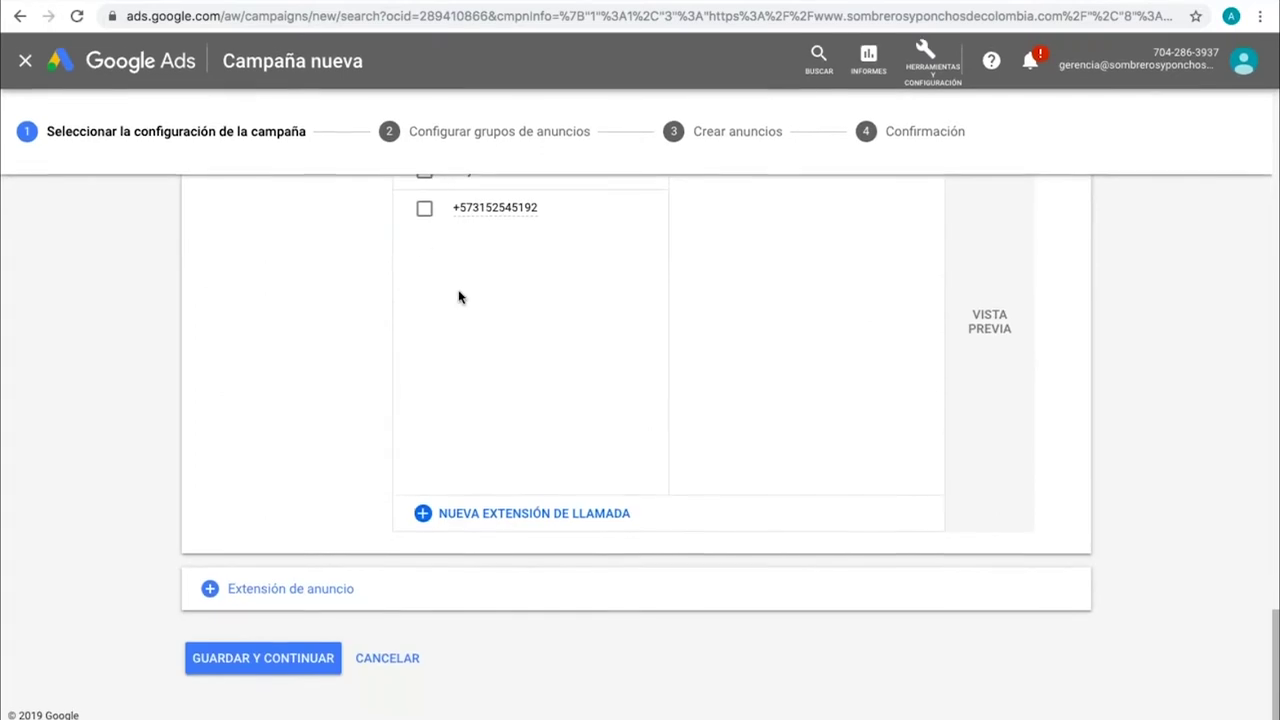
pyautogui.click(425, 208)
pyautogui.scroll(3, 326, 334)
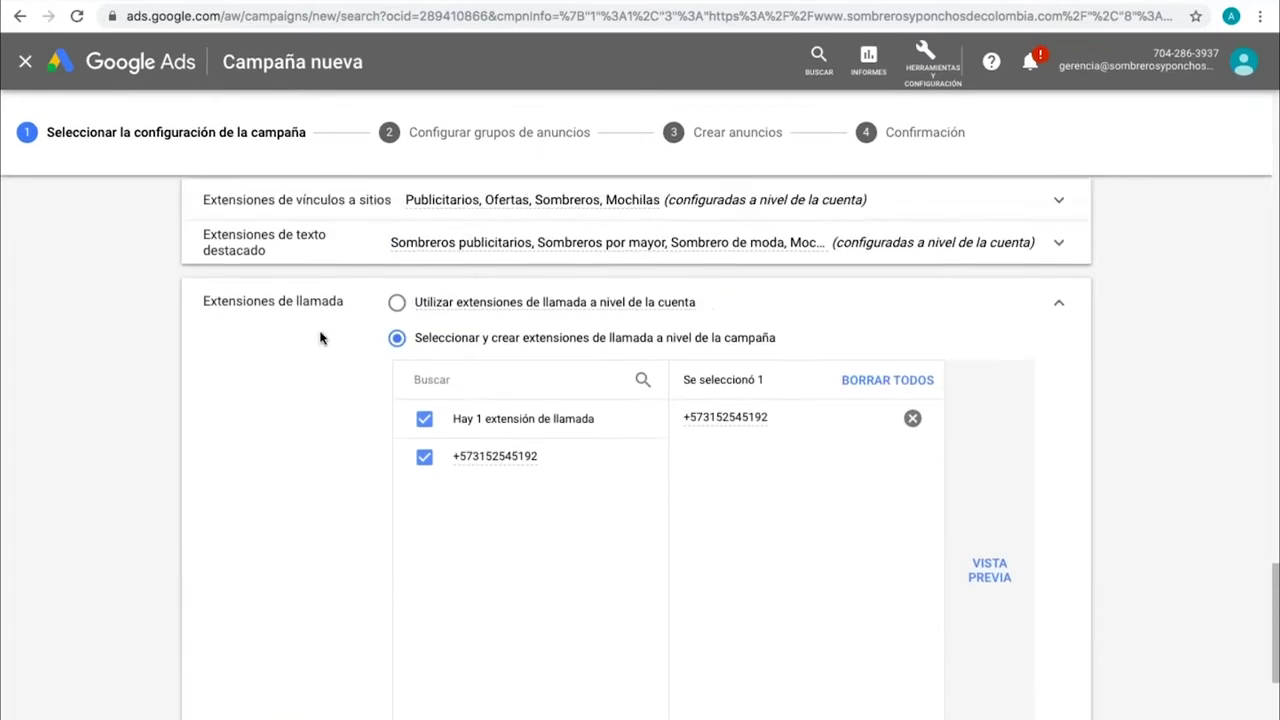
pyautogui.scroll(-3, 360, 481)
pyautogui.click(268, 660)
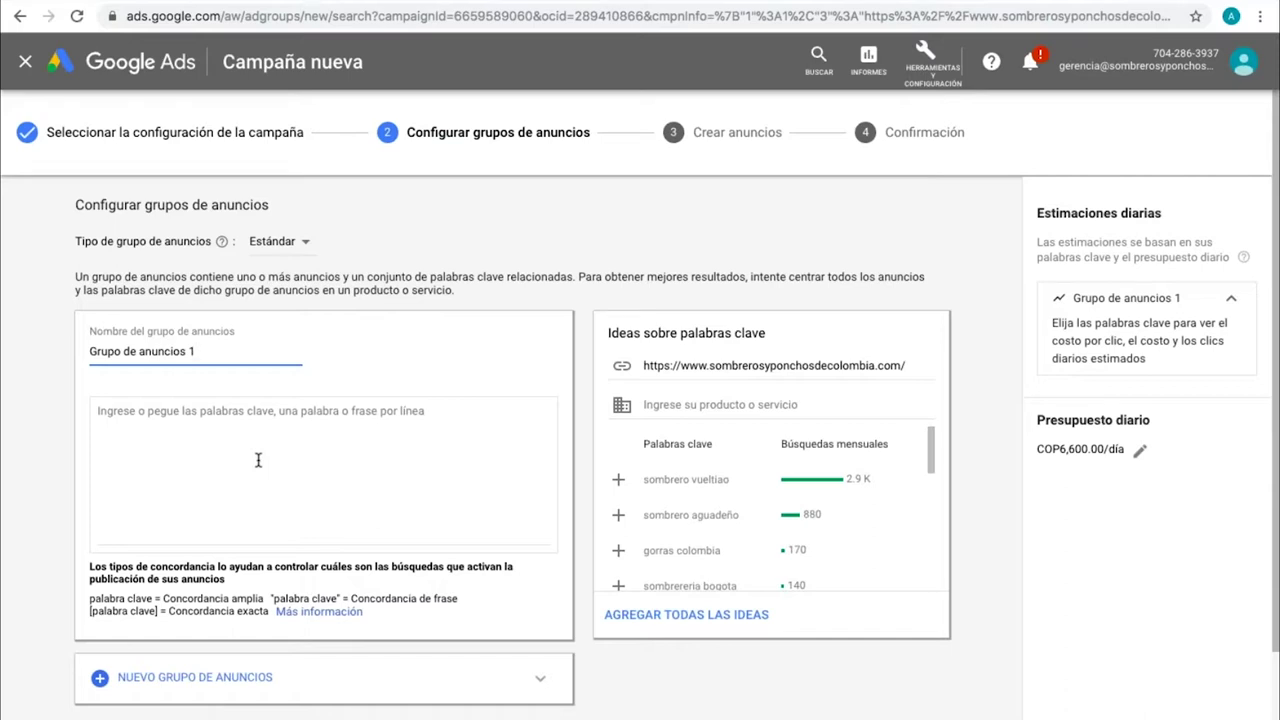
# Step: Enter the ad group keywords "comprar mochila wayuu en bogota", "mochilas mayuu en venta" and "artesanos que vendan mochilas wayuu", one per line
pyautogui.click(219, 461)
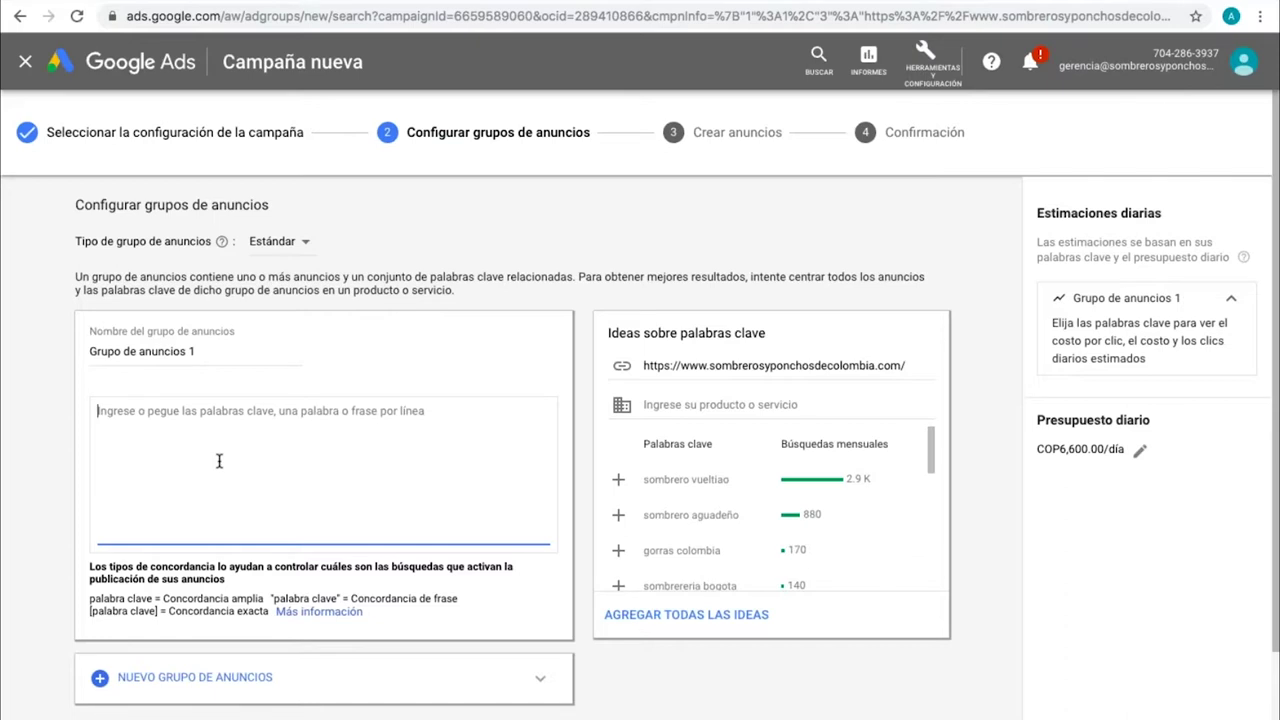
pyautogui.scroll(-2, 219, 461)
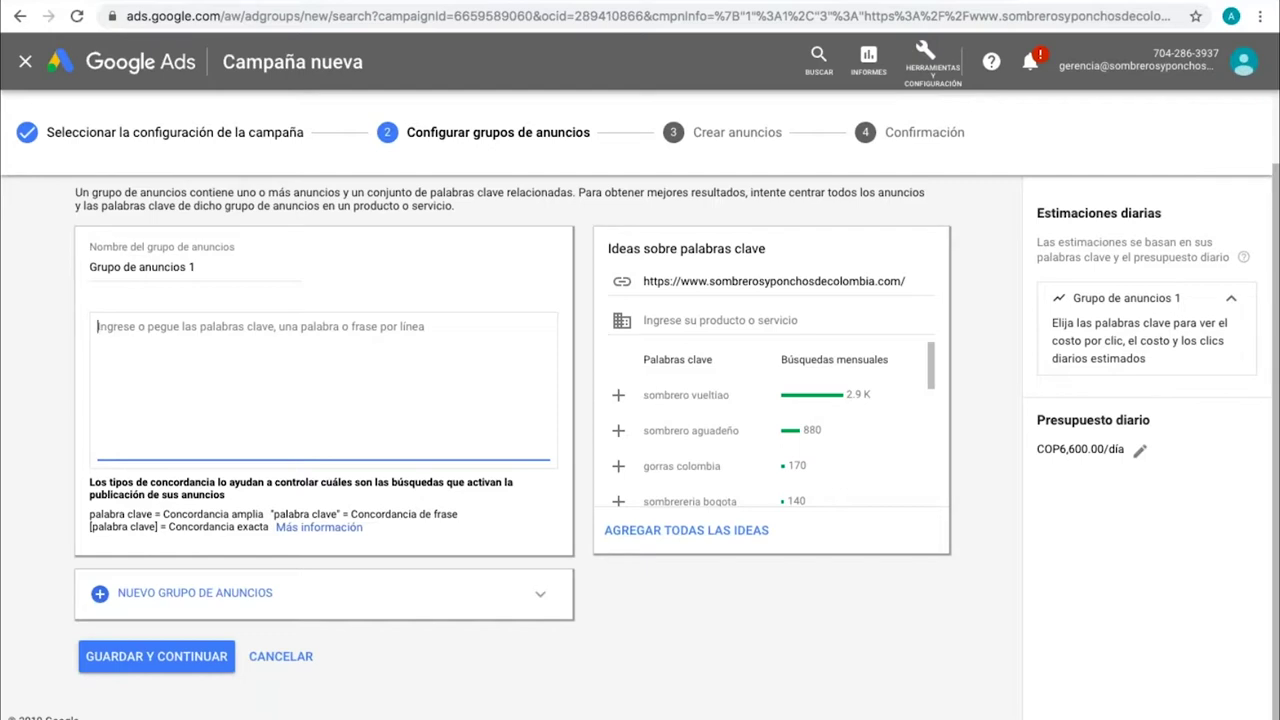
pyautogui.scroll(2, 640, 440)
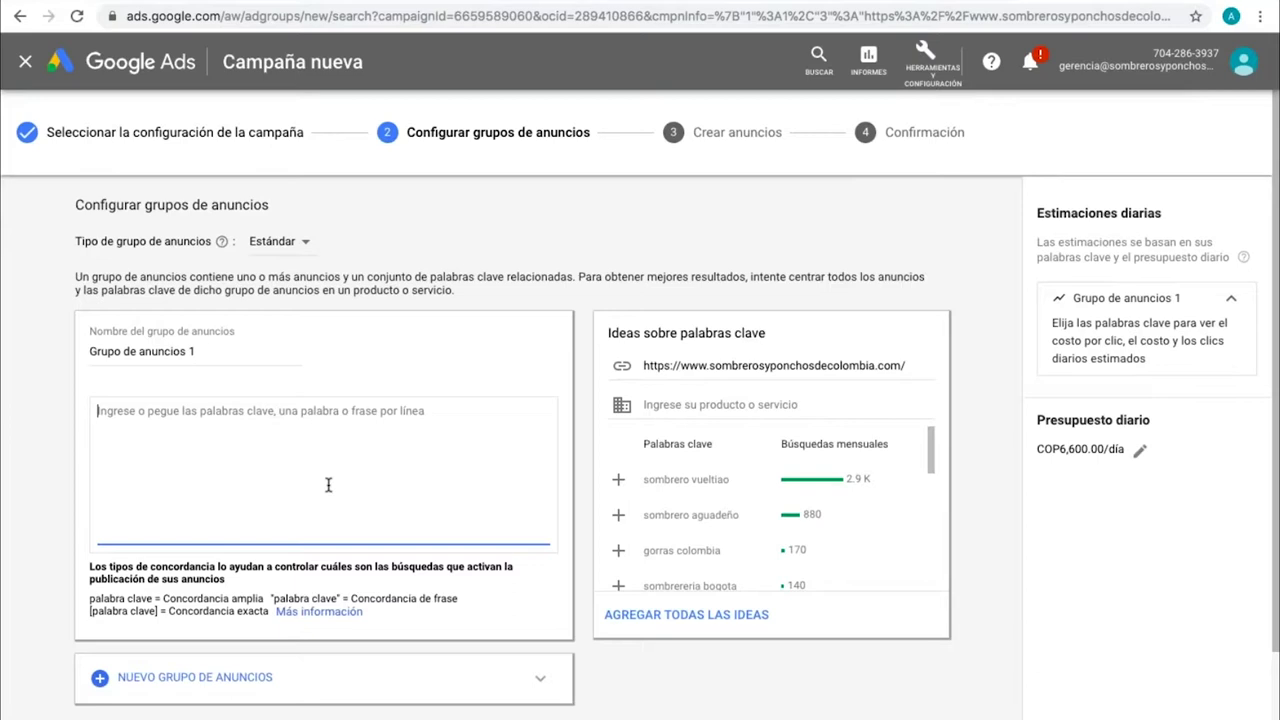
pyautogui.write('comprar mochila wayuu en bogota')
pyautogui.press('Return')
pyautogui.write('mochilas mayuu en venta')
pyautogui.press('Return')
pyautogui.write('artsa')
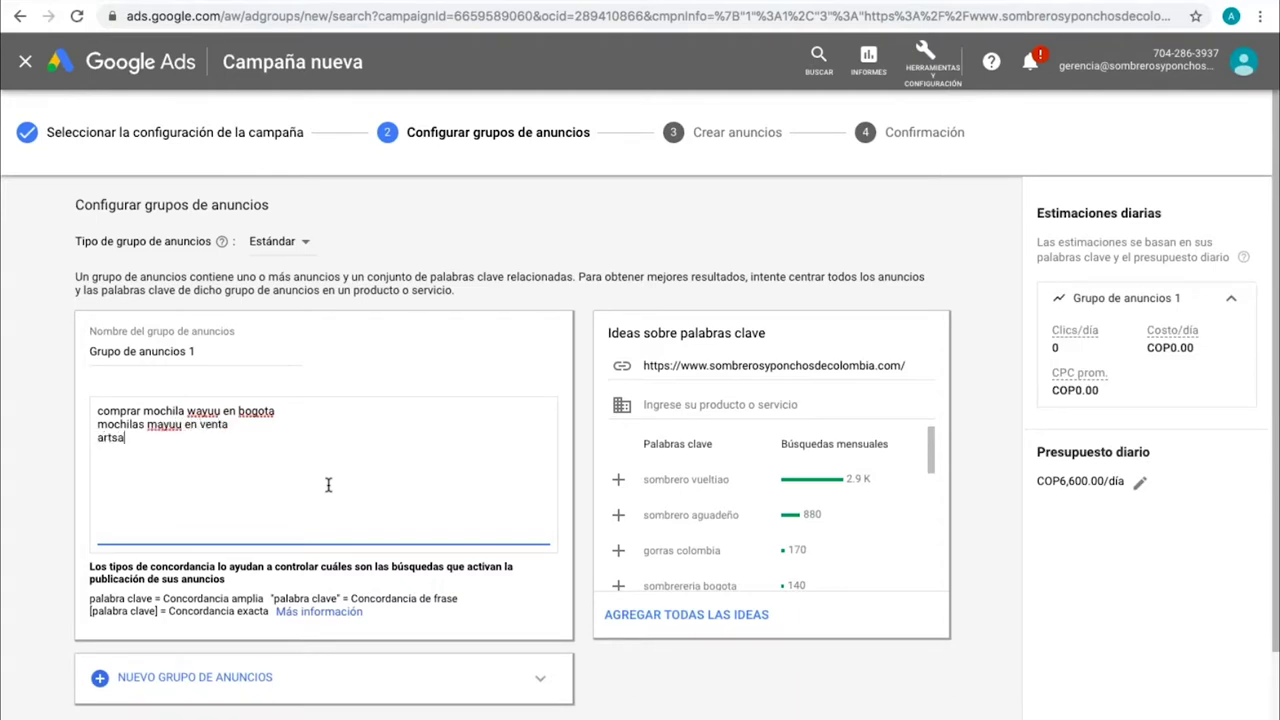
pyautogui.write('nos que vendan m')
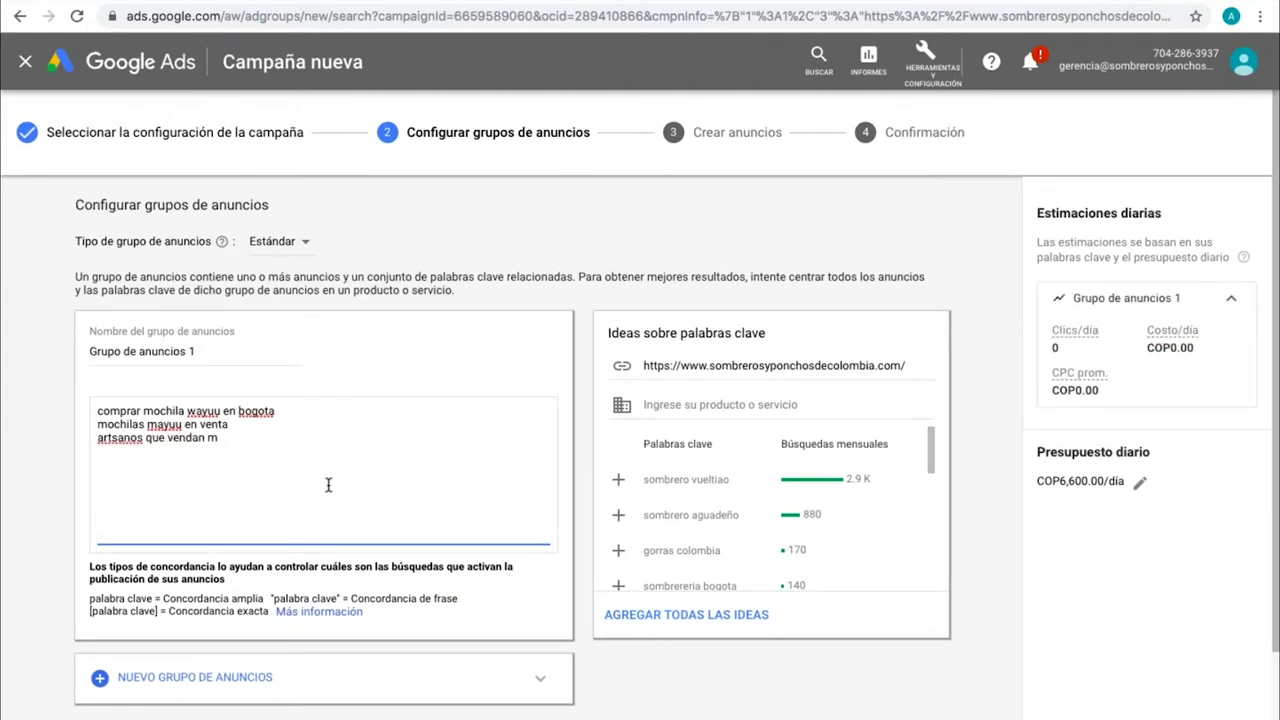
pyautogui.write('ochilas wayuu')
pyautogui.click(118, 437)
pyautogui.write('e')
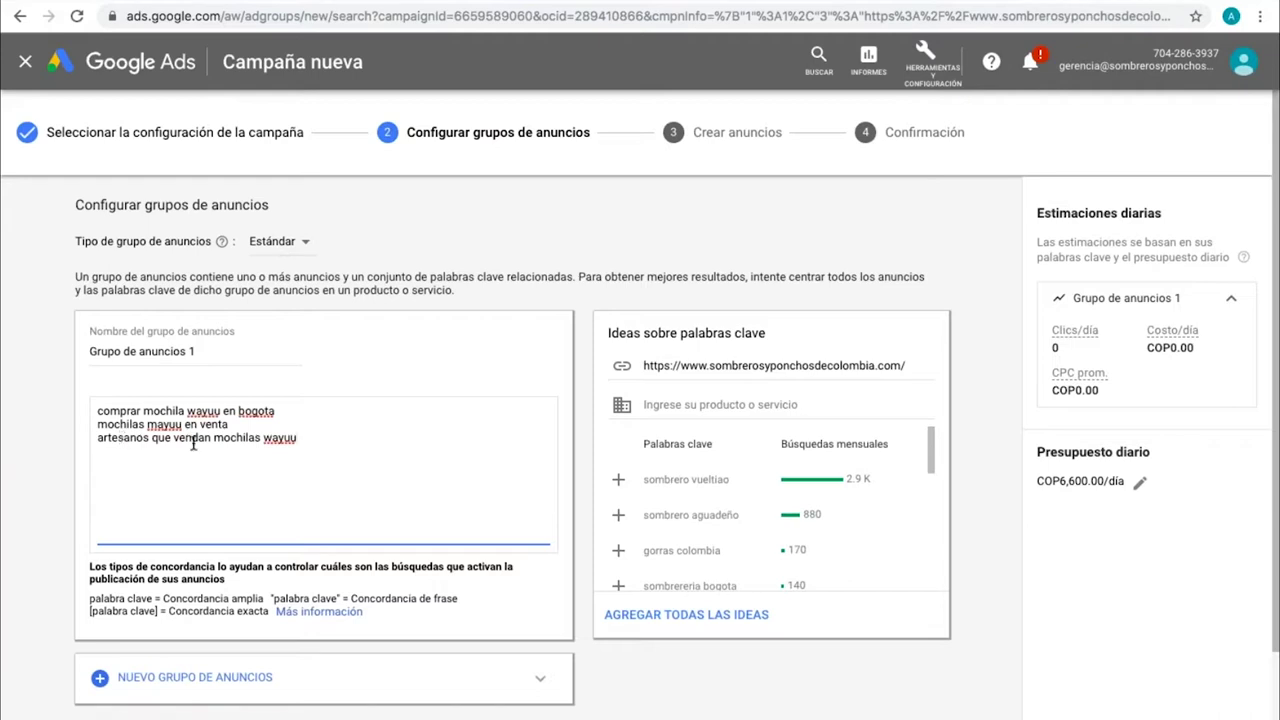
# Step: Browse the suggested keyword ideas for the website, and save the ad group to continue to ad creation
pyautogui.scroll(-1, 321, 453)
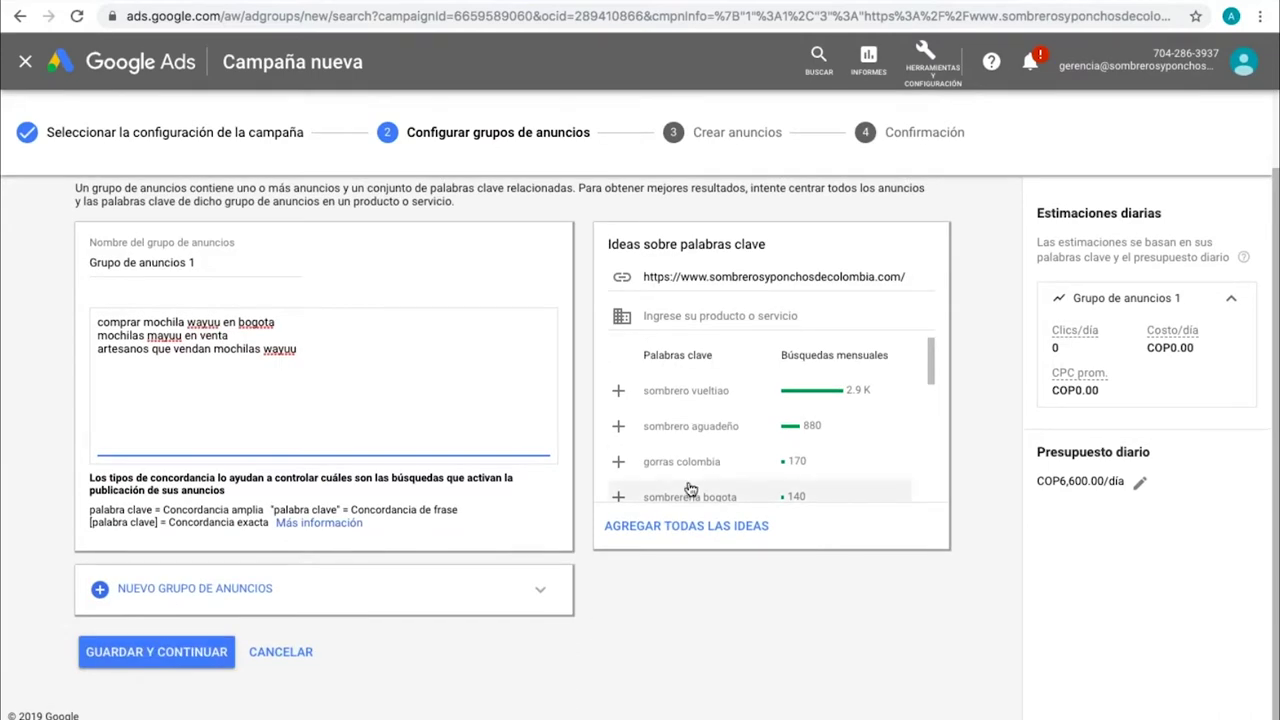
pyautogui.scroll(-1, 768, 456)
pyautogui.scroll(-1, 768, 456)
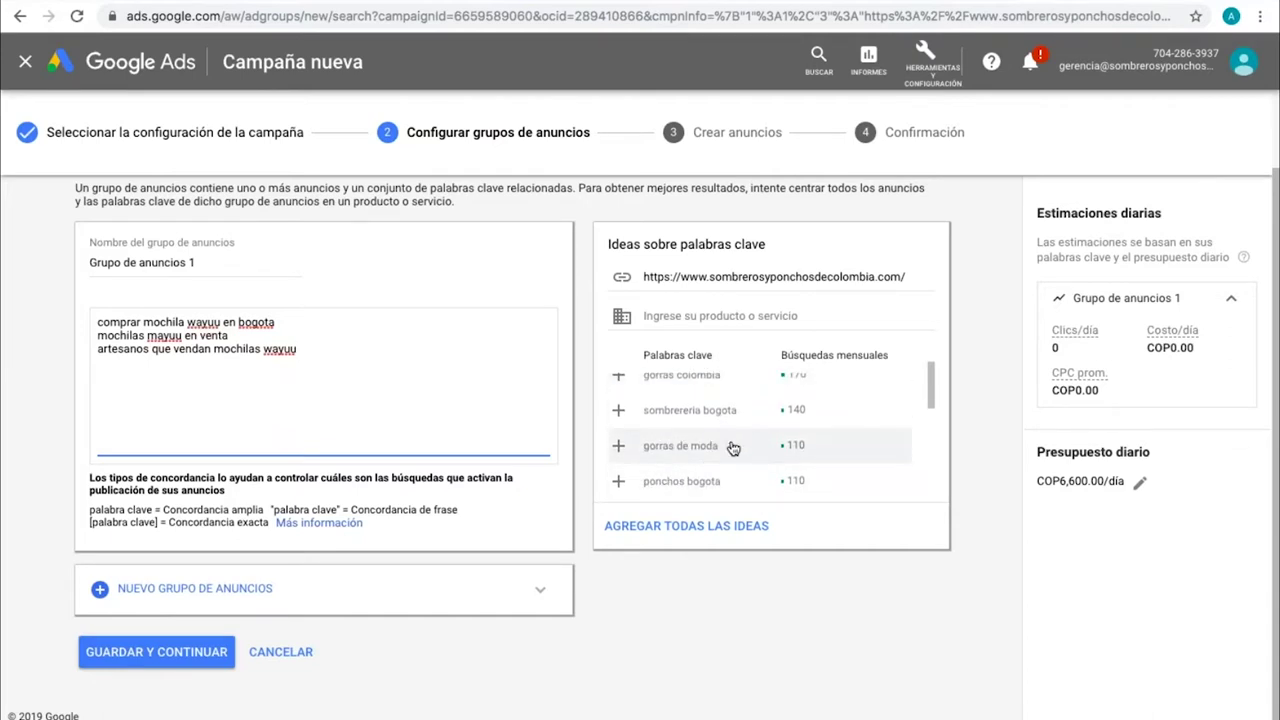
pyautogui.scroll(-3, 733, 447)
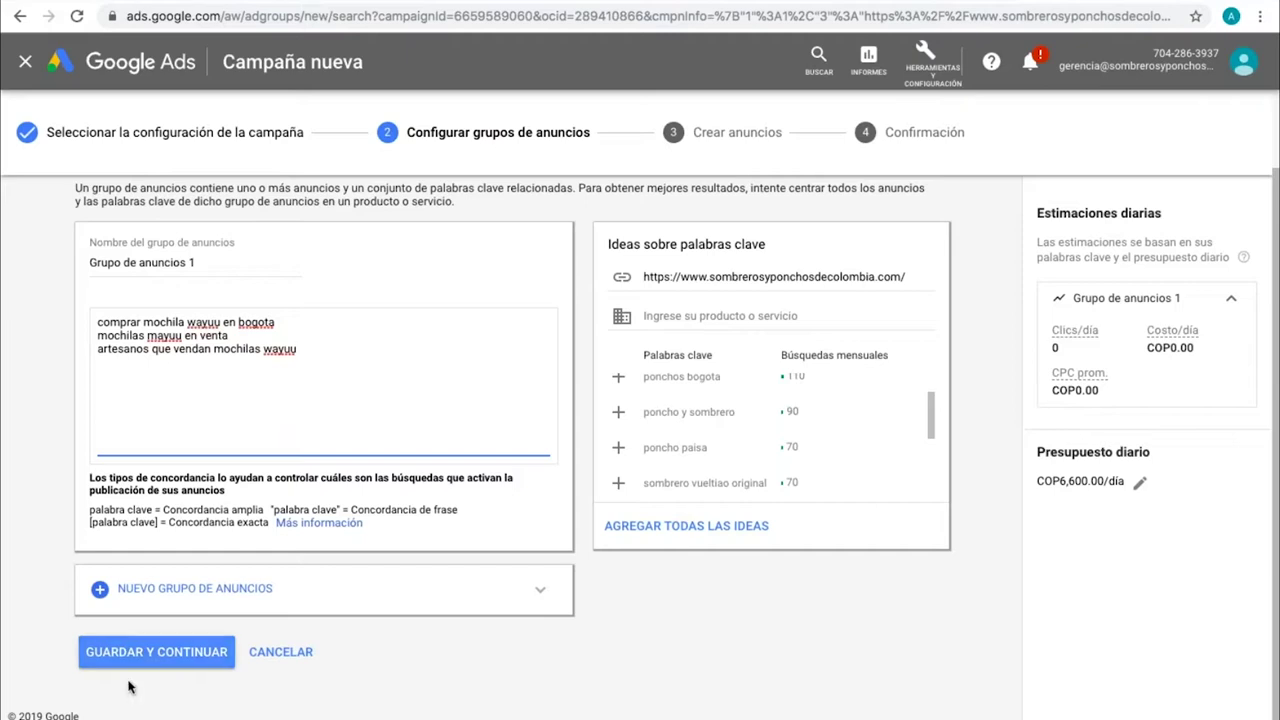
pyautogui.click(156, 652)
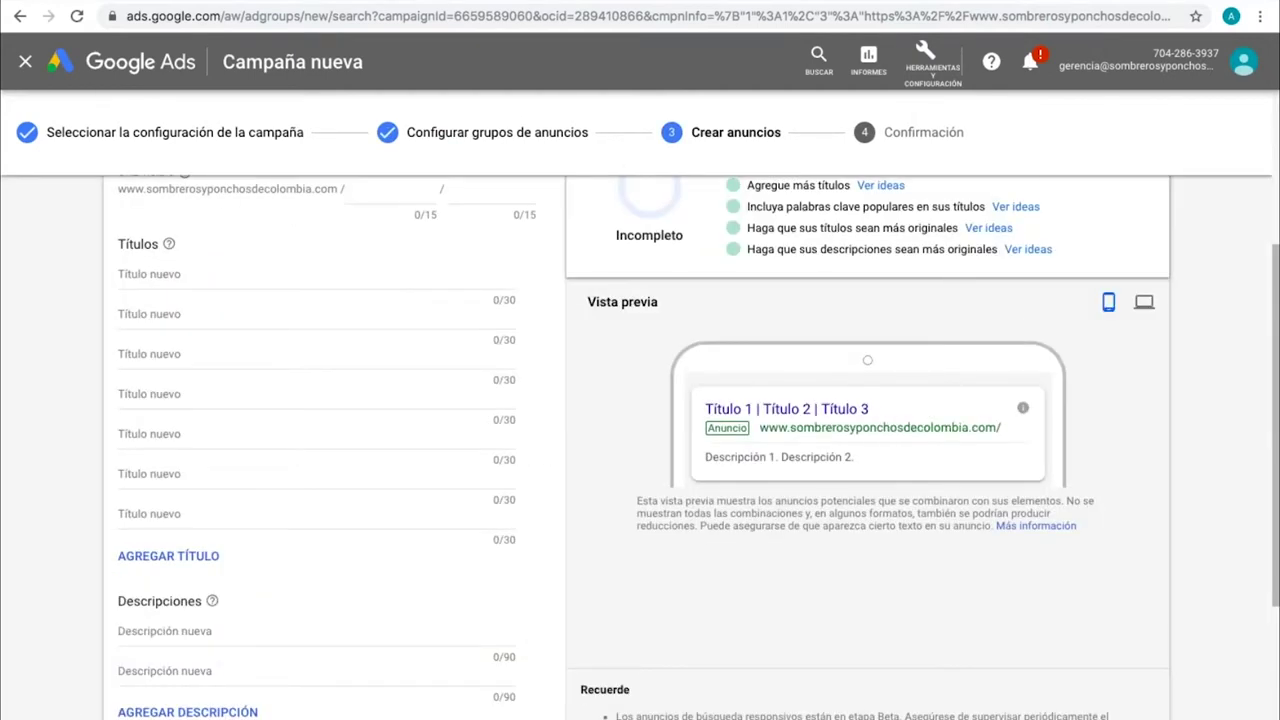
# Step: Examine the new ad's form, covering the final URL, display path, headlines, descriptions and preview
pyautogui.scroll(3, 705, 538)
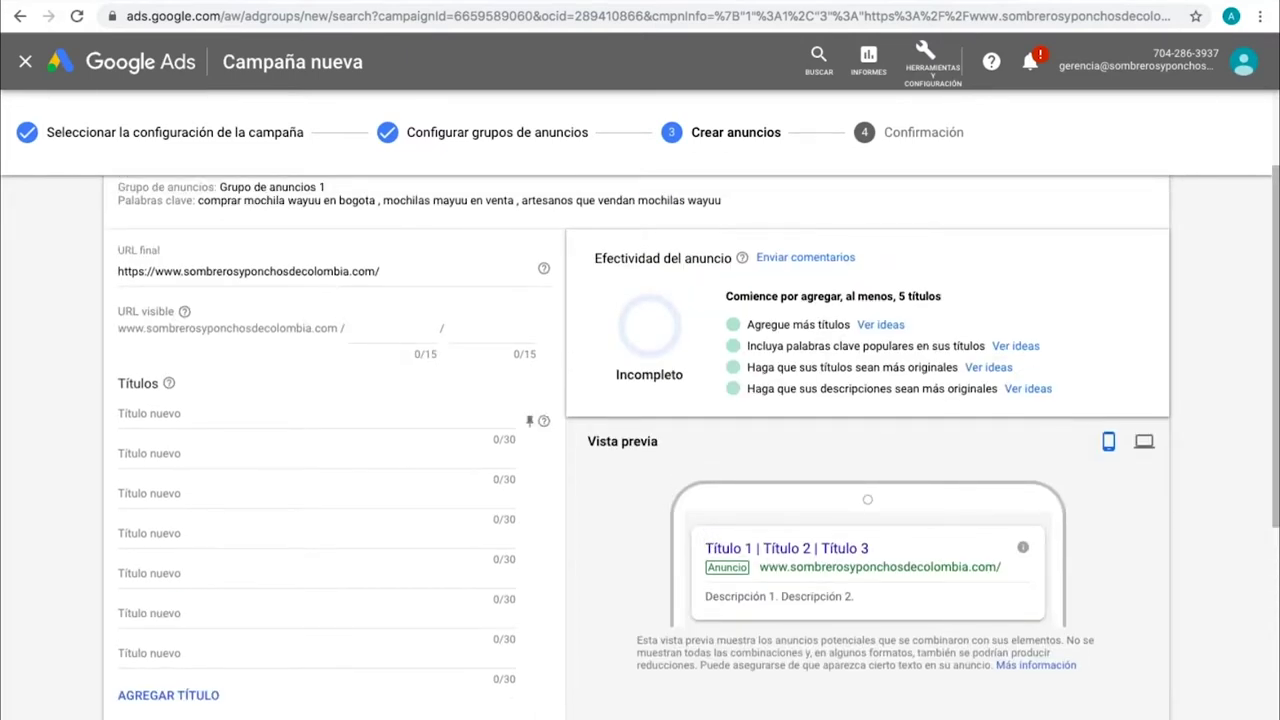
pyautogui.click(382, 327)
pyautogui.scroll(-2, 640, 440)
pyautogui.scroll(-3, 640, 440)
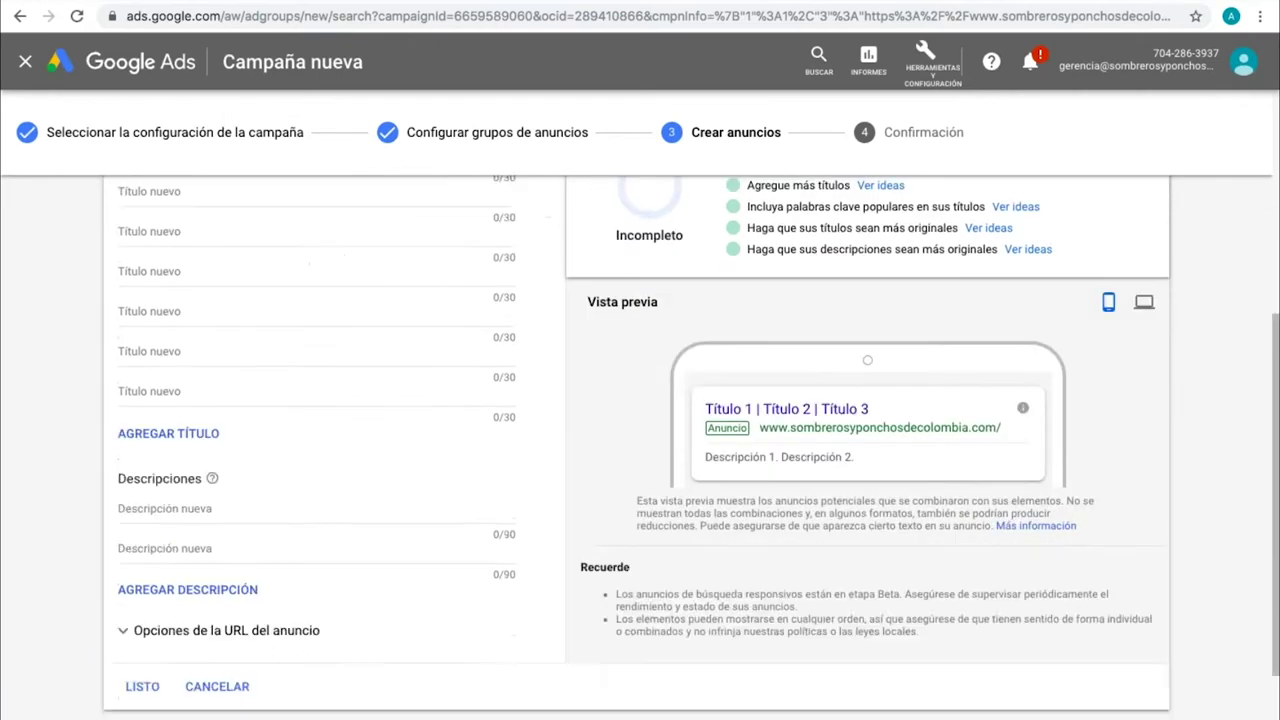
pyautogui.scroll(2, 340, 489)
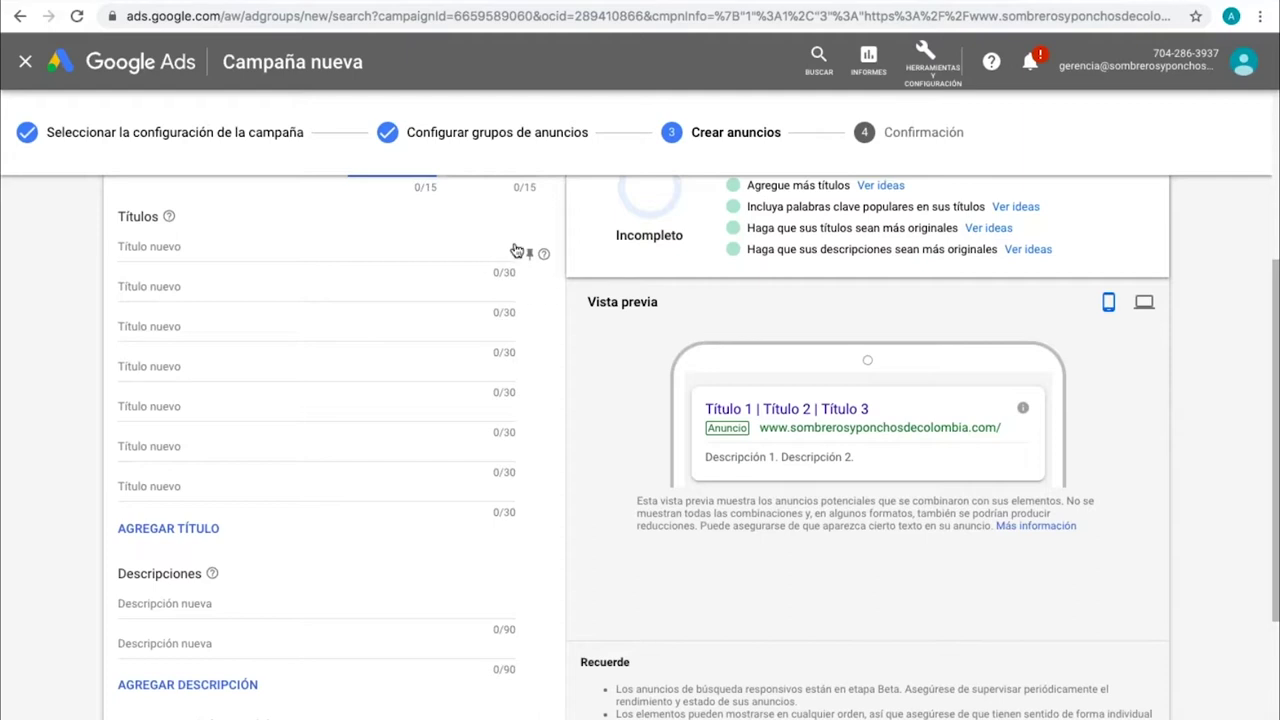
pyautogui.scroll(-2, 470, 516)
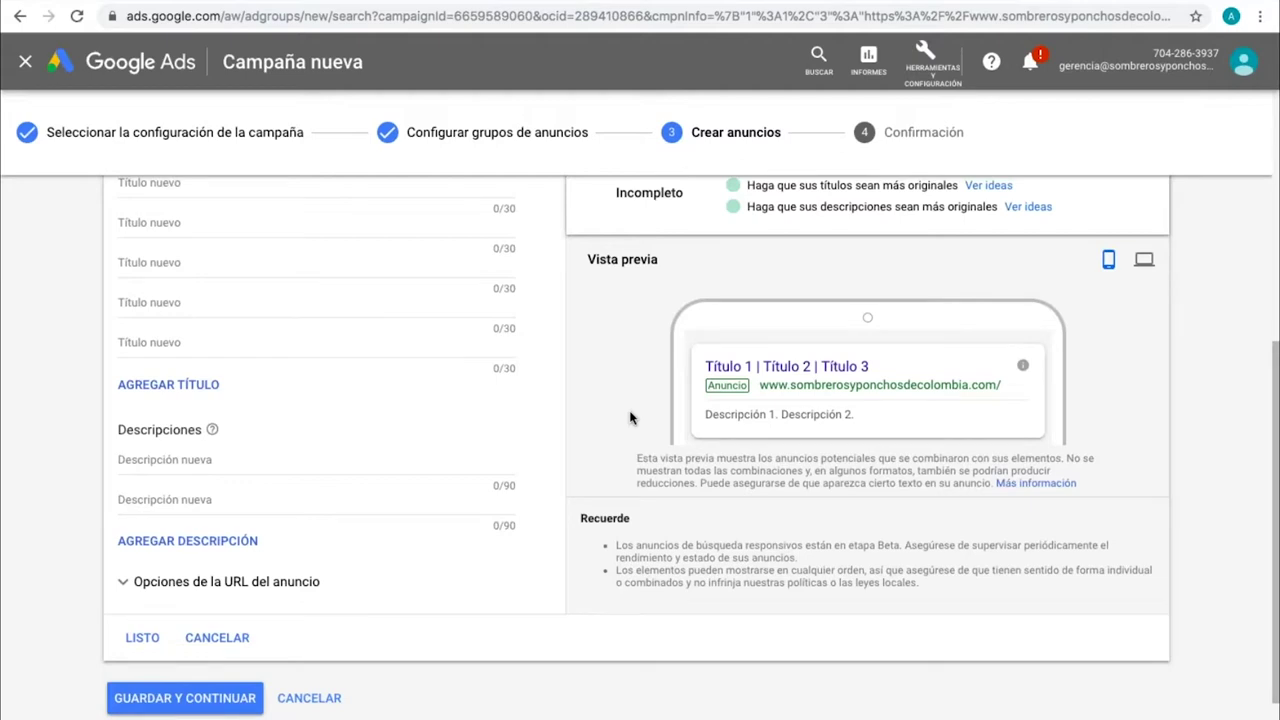
pyautogui.scroll(2, 630, 417)
# Step: Start the ad's first headline with the text "Mochilas Wayuu"
pyautogui.click(150, 244)
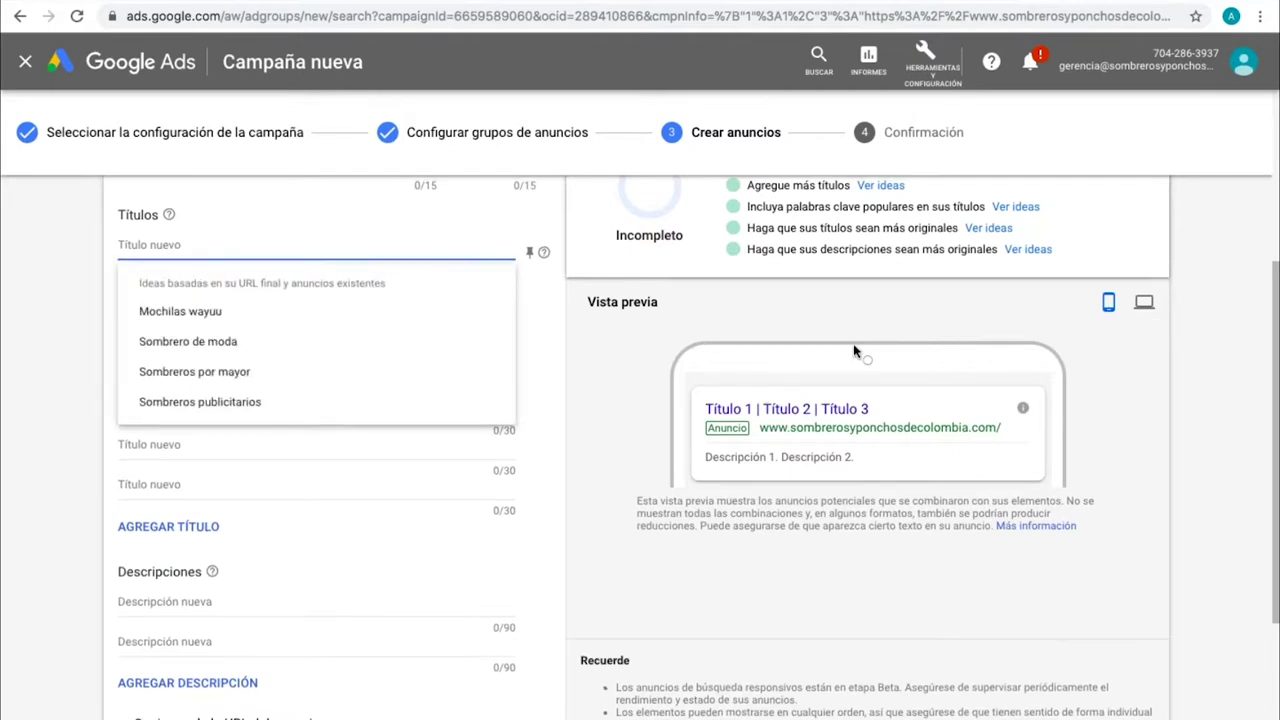
pyautogui.scroll(1, 855, 350)
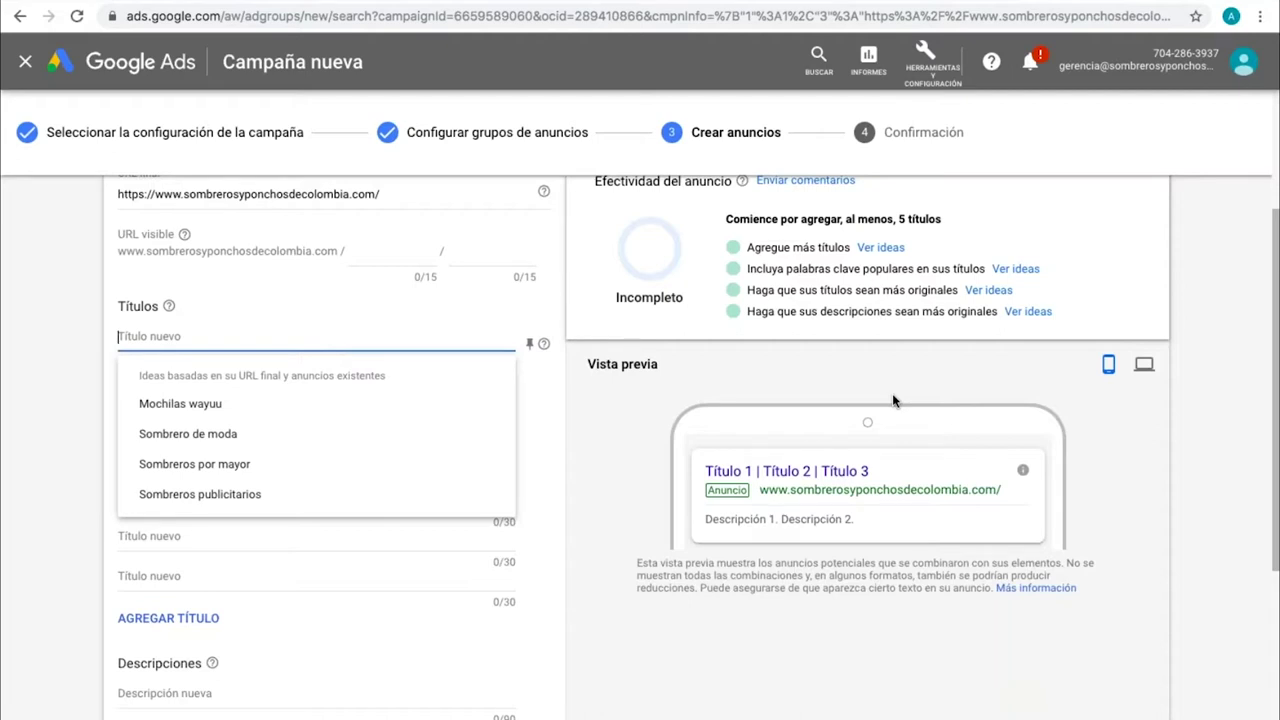
pyautogui.write('J')
pyautogui.press('BackSpace')
pyautogui.write('Mochilas')
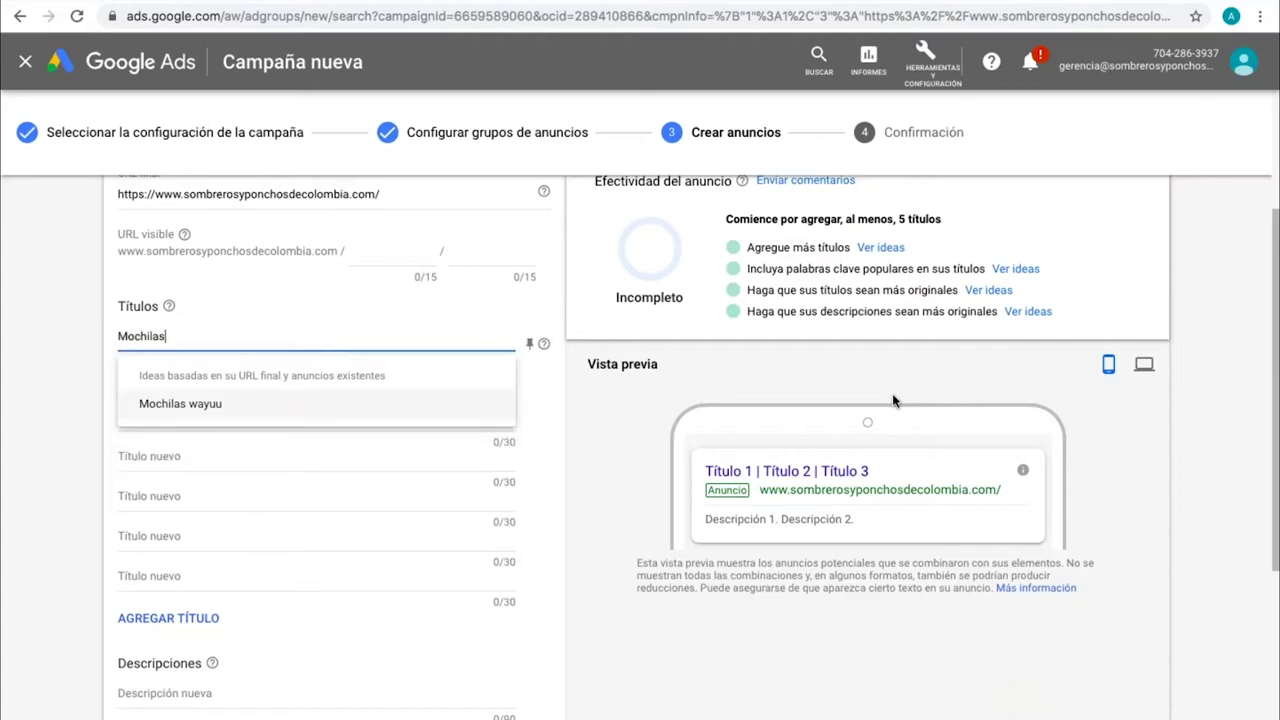
pyautogui.write(' wy')
pyautogui.press('BackSpace')
pyautogui.press('BackSpace')
pyautogui.write('Wayuu')
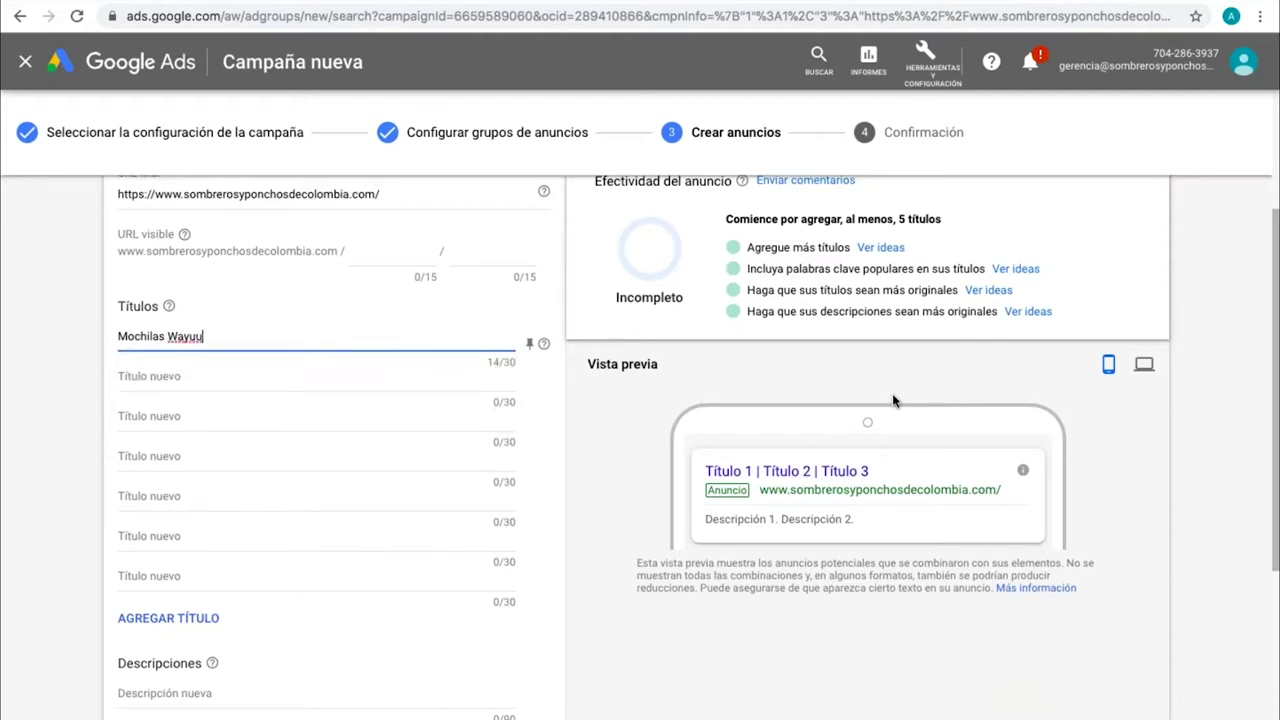
pyautogui.write(' de col')
pyautogui.press('BackSpace')
pyautogui.press('BackSpace')
pyautogui.press('BackSpace')
pyautogui.press('BackSpace')
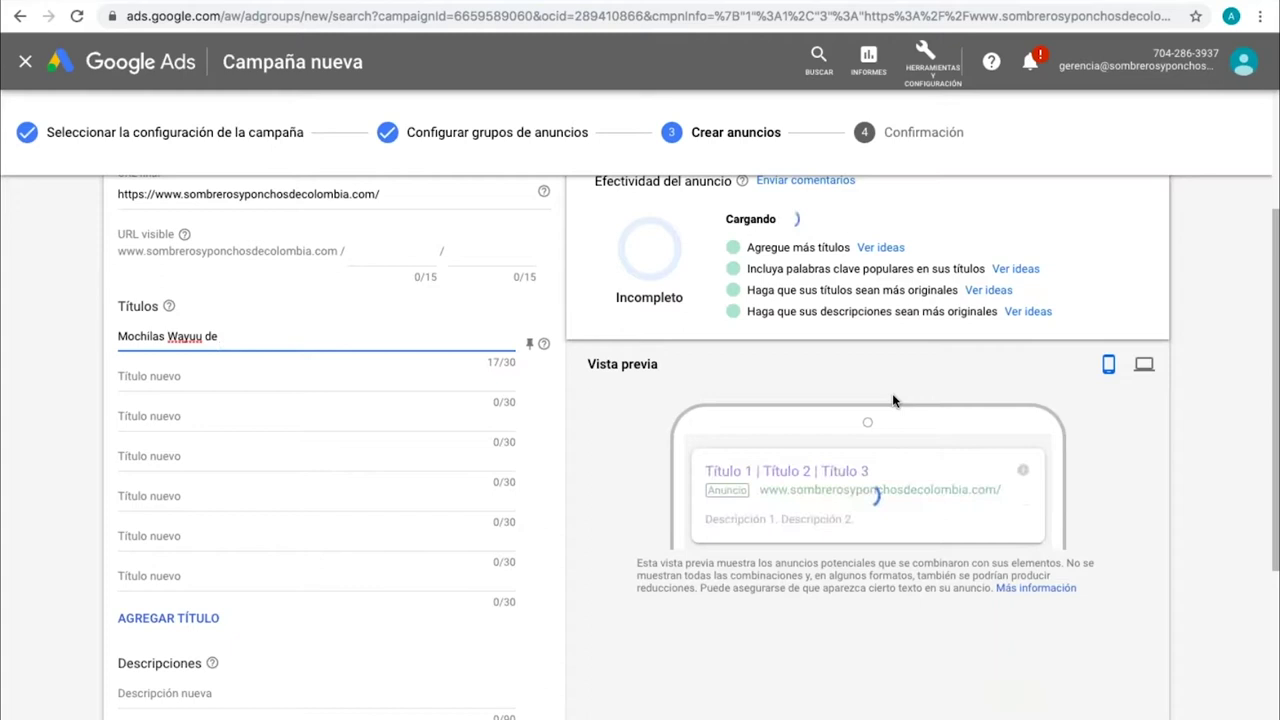
pyautogui.write('de')
pyautogui.press('BackSpace')
pyautogui.press('BackSpace')
pyautogui.write('colores')
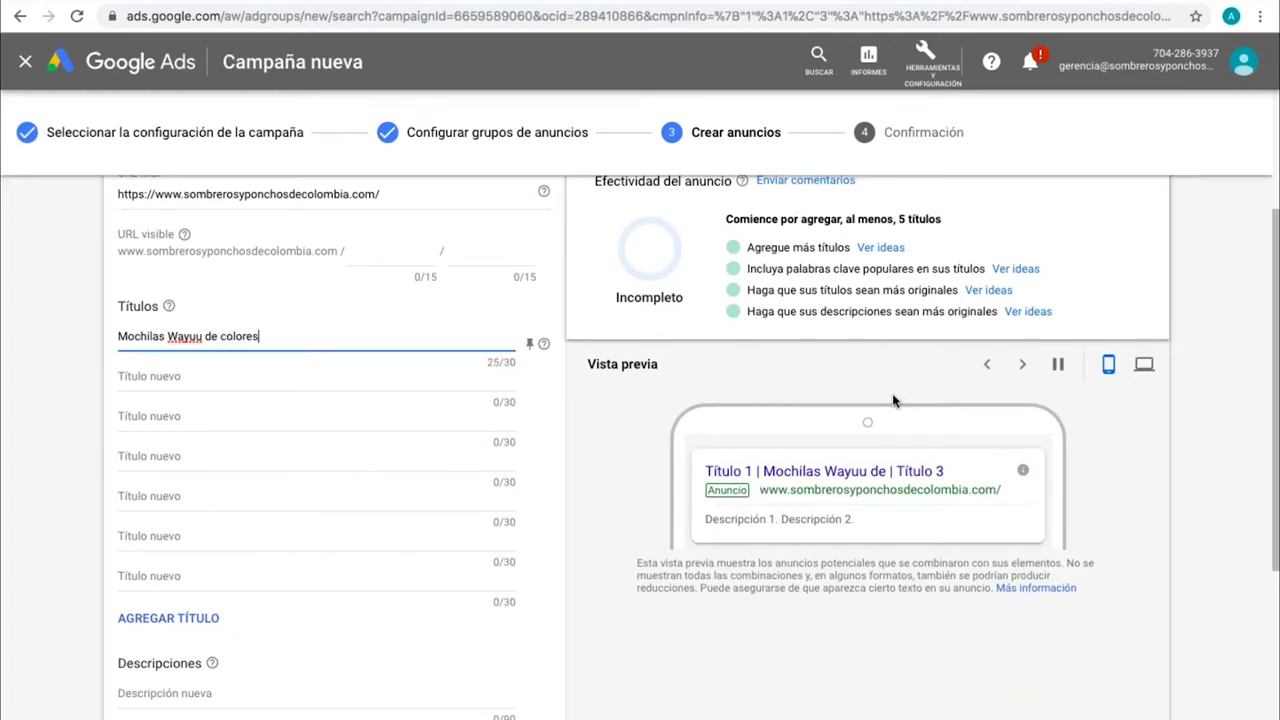
pyautogui.press('BackSpace')
pyautogui.press('BackSpace')
pyautogui.press('BackSpace')
pyautogui.press('BackSpace')
pyautogui.press('BackSpace')
pyautogui.press('BackSpace')
pyautogui.press('BackSpace')
pyautogui.press('BackSpace')
pyautogui.press('BackSpace')
pyautogui.press('BackSpace')
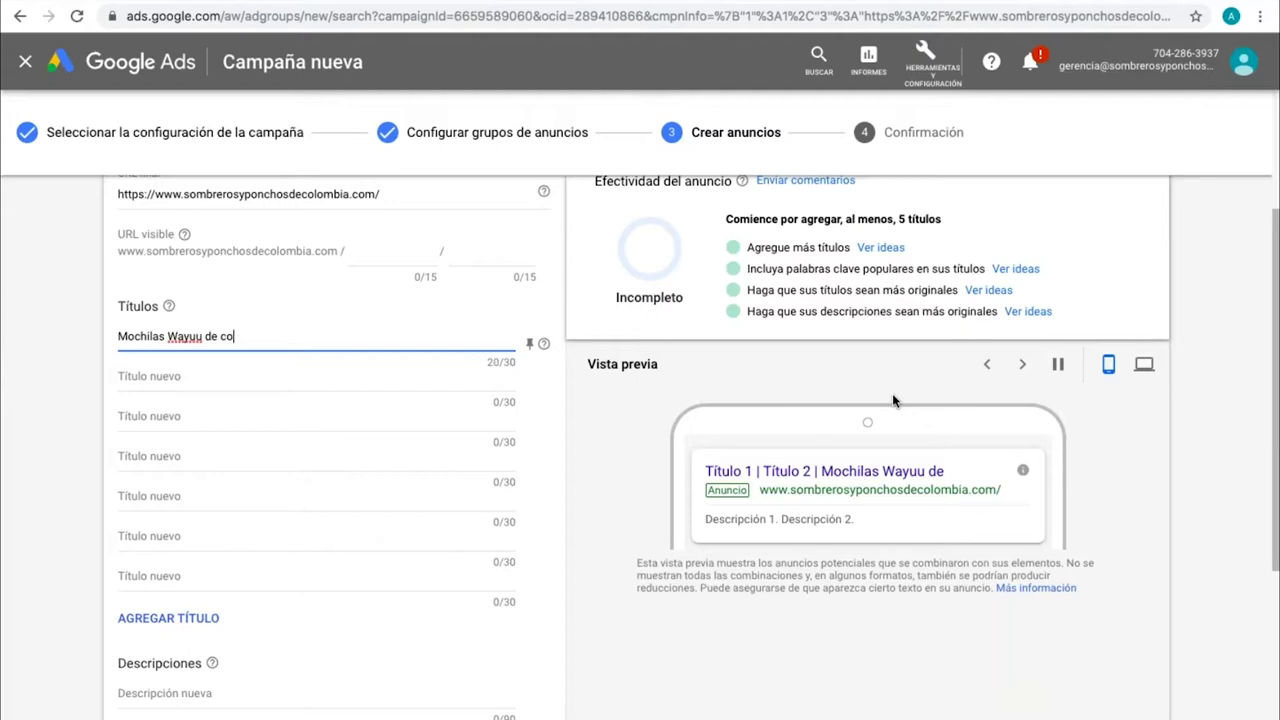
# Step: Complete the first headline so that it reads "Mochilas Wayuu hechas a mano"
pyautogui.write('hechas a mano')
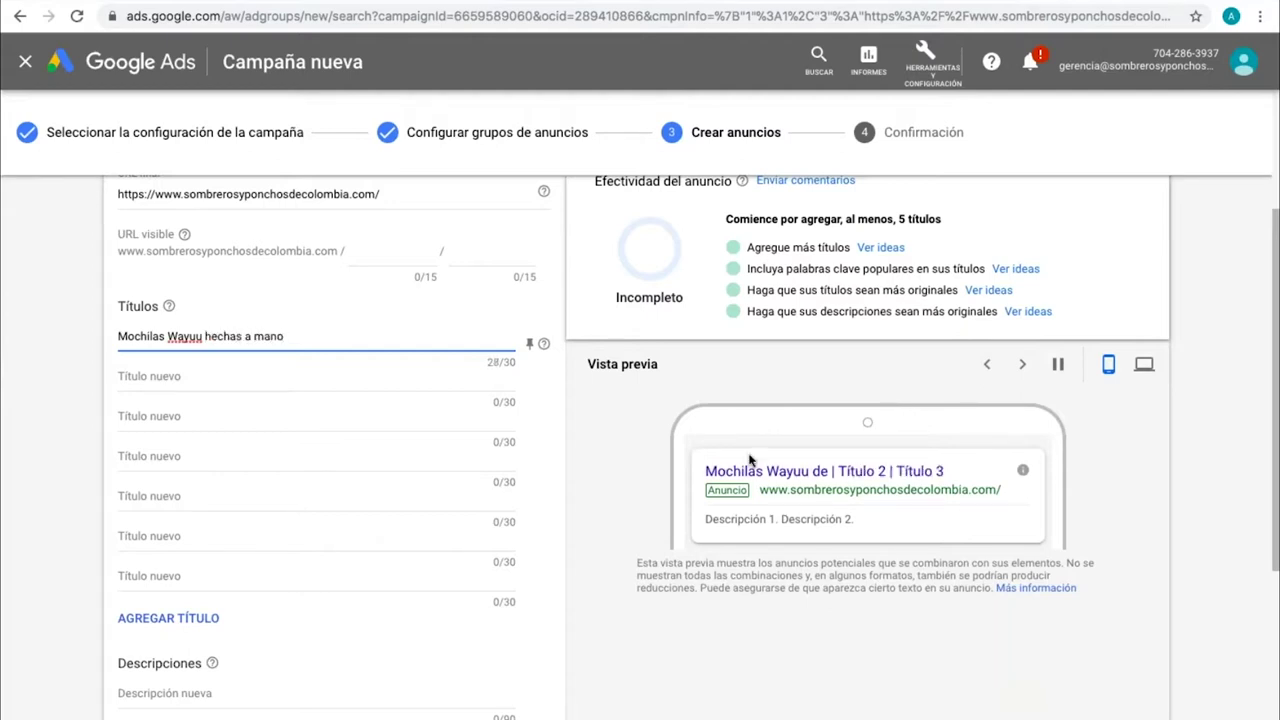
pyautogui.click(362, 389)
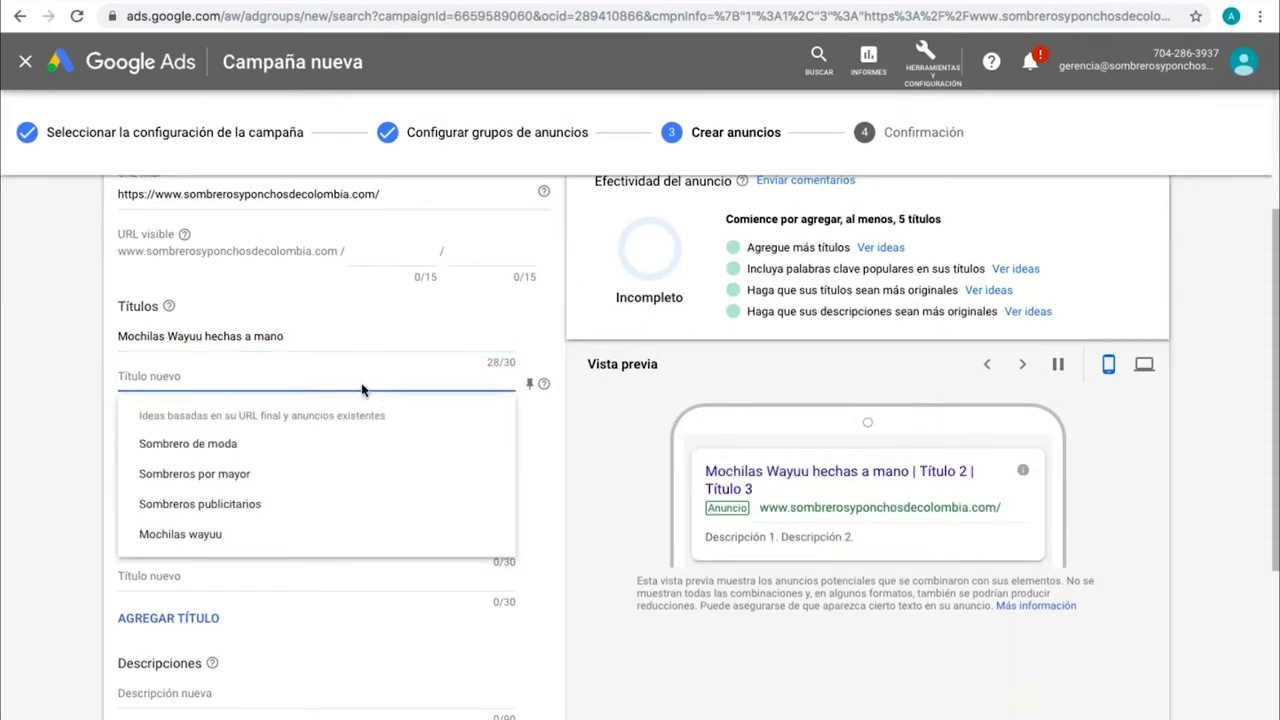
pyautogui.click(624, 453)
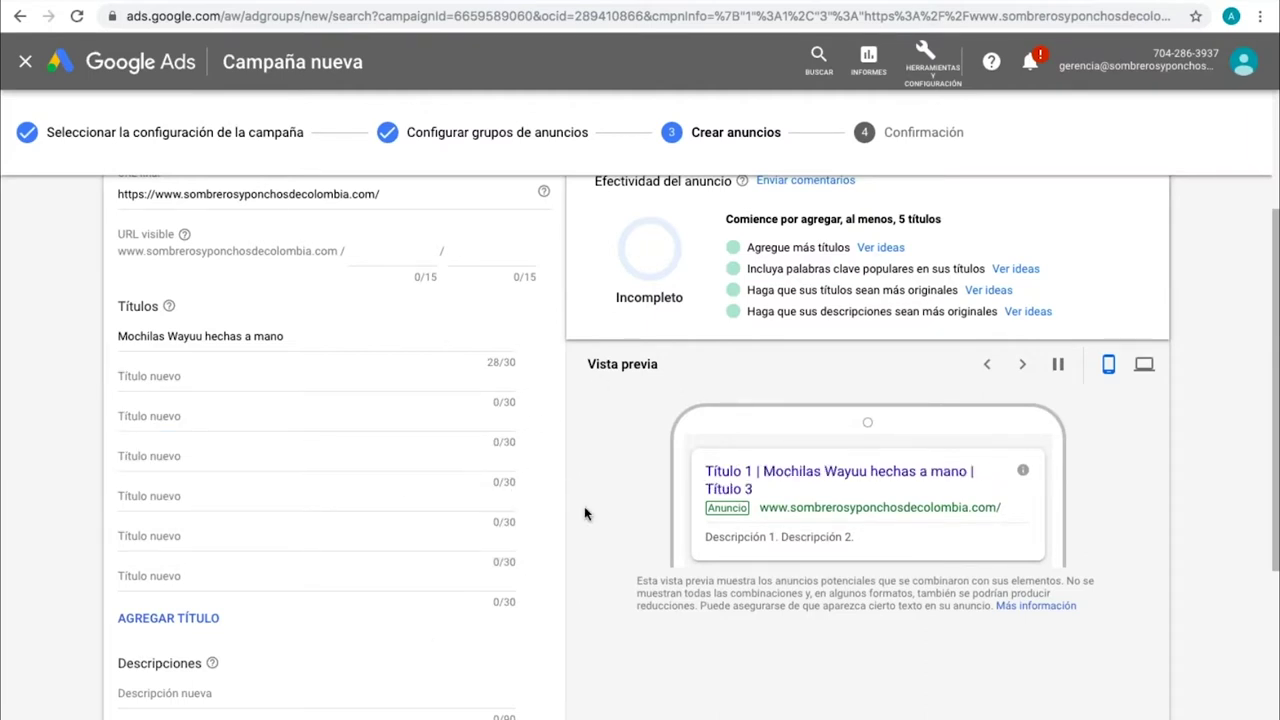
# Step: Write the second headline, shortening its wording to "Regala una mochila wayuu" to fit the 30-character limit
pyautogui.click(238, 380)
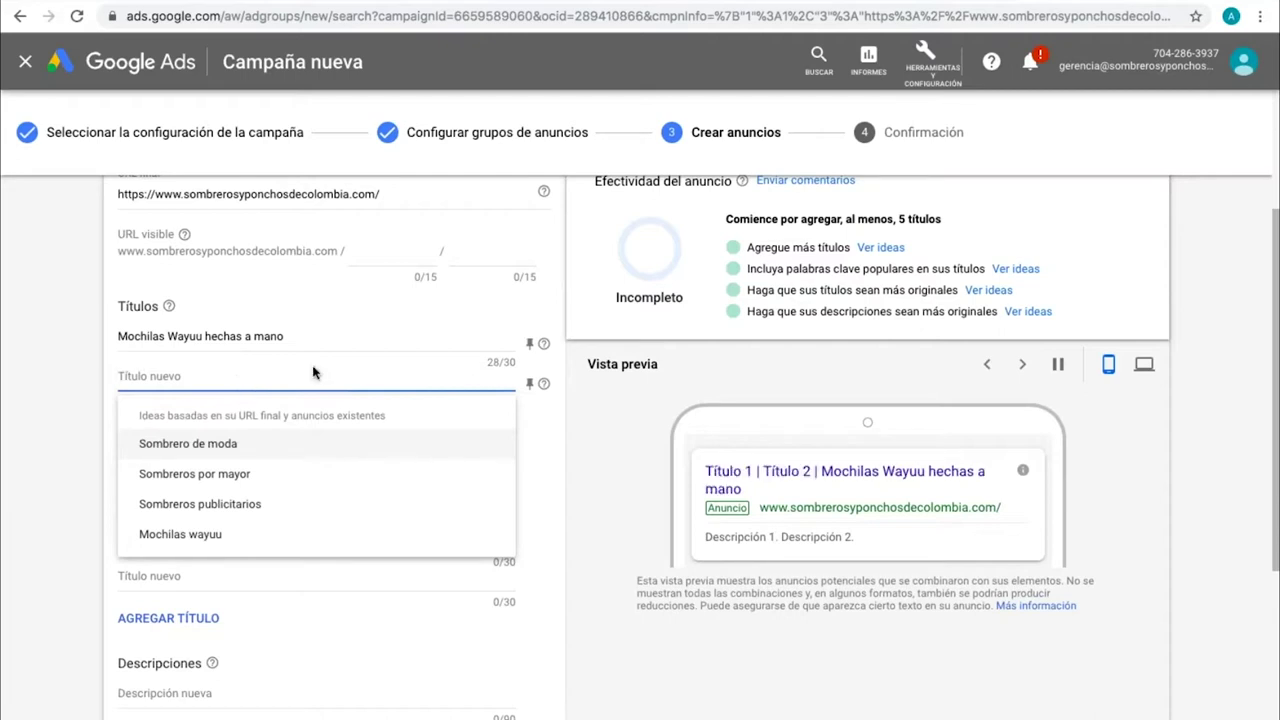
pyautogui.write('Mo')
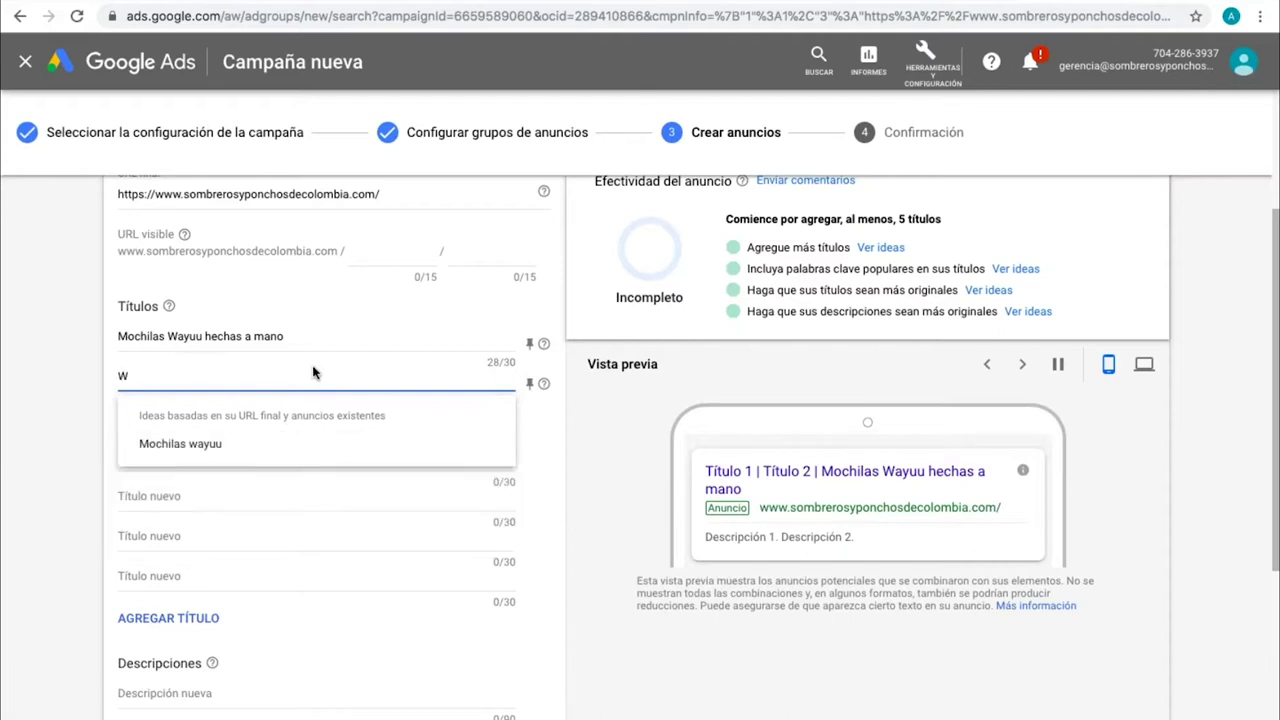
pyautogui.write('chilas w')
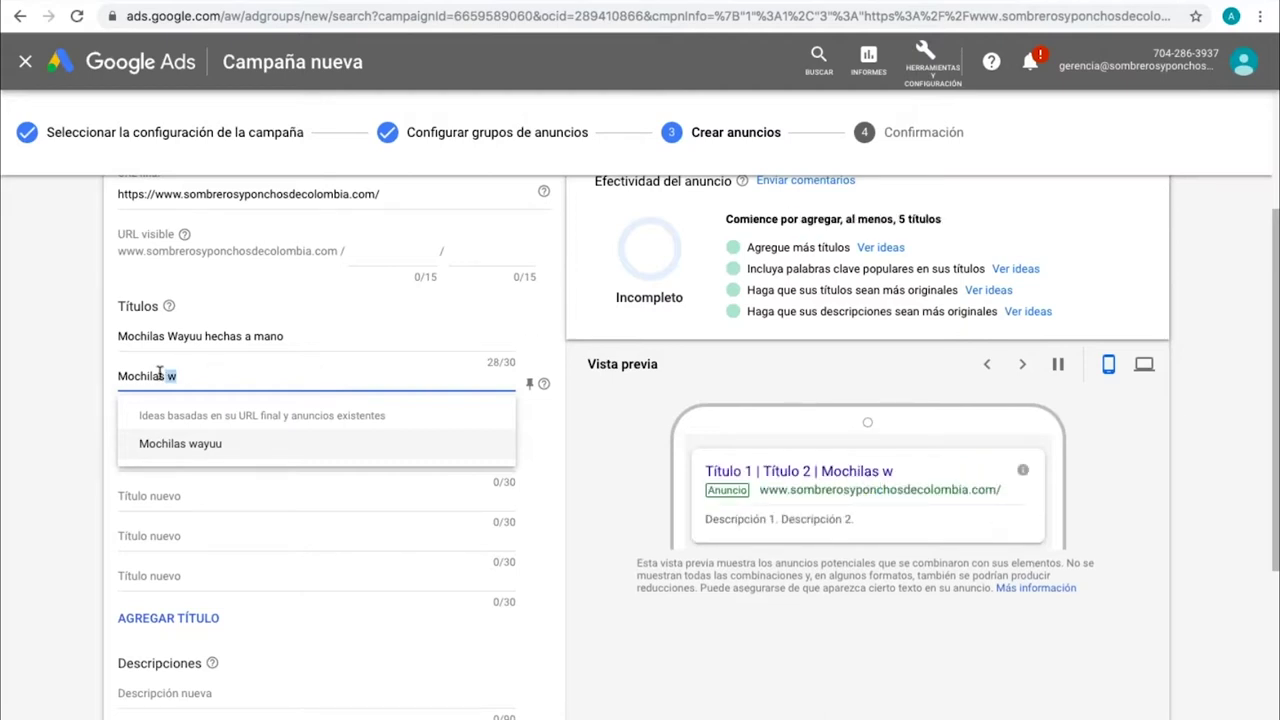
pyautogui.moveTo(206, 374); pyautogui.dragTo(94, 374)
pyautogui.write('E')
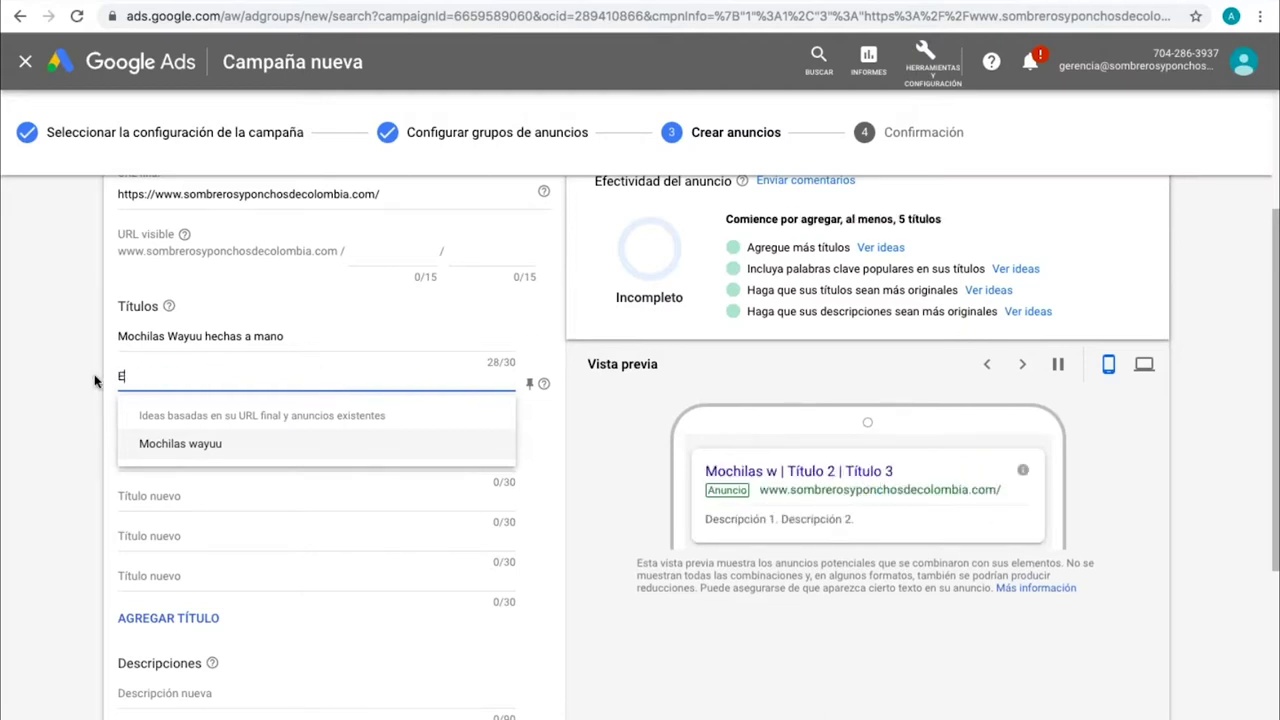
pyautogui.write('l mejor regalo e')
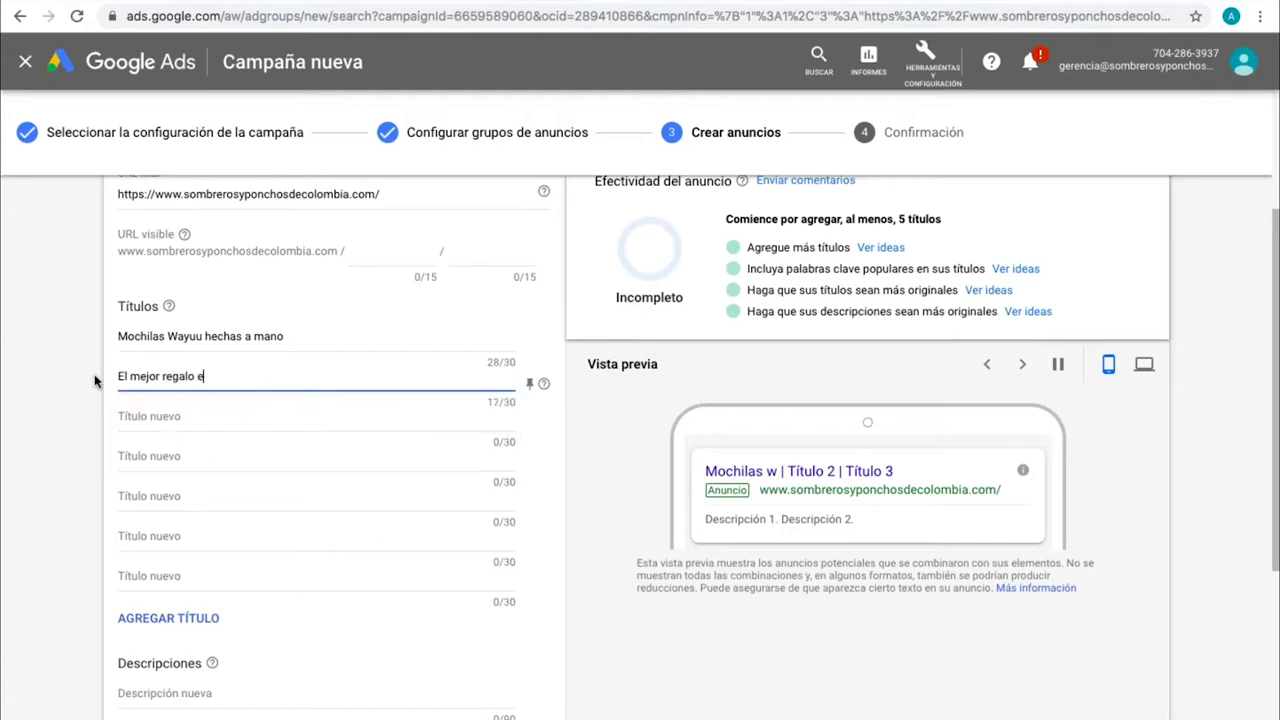
pyautogui.write('s una mochila wayuu')
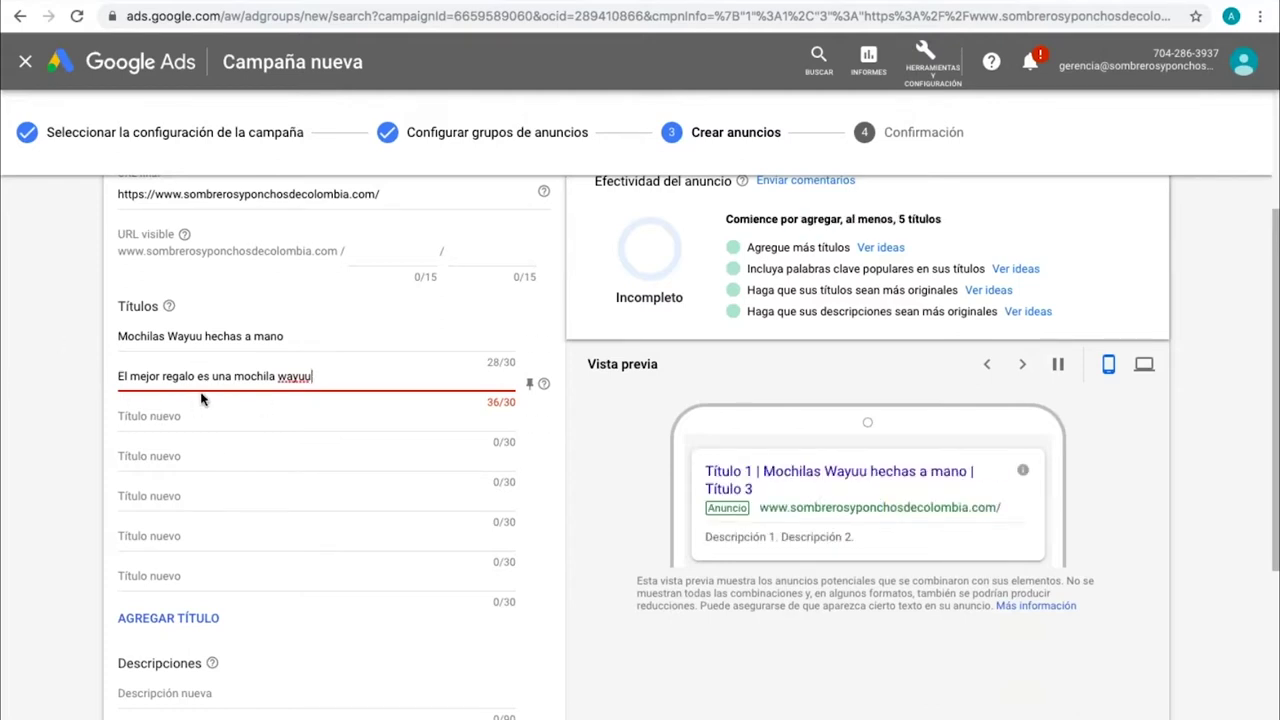
pyautogui.moveTo(226, 376); pyautogui.dragTo(36, 380)
pyautogui.write('Regala una')
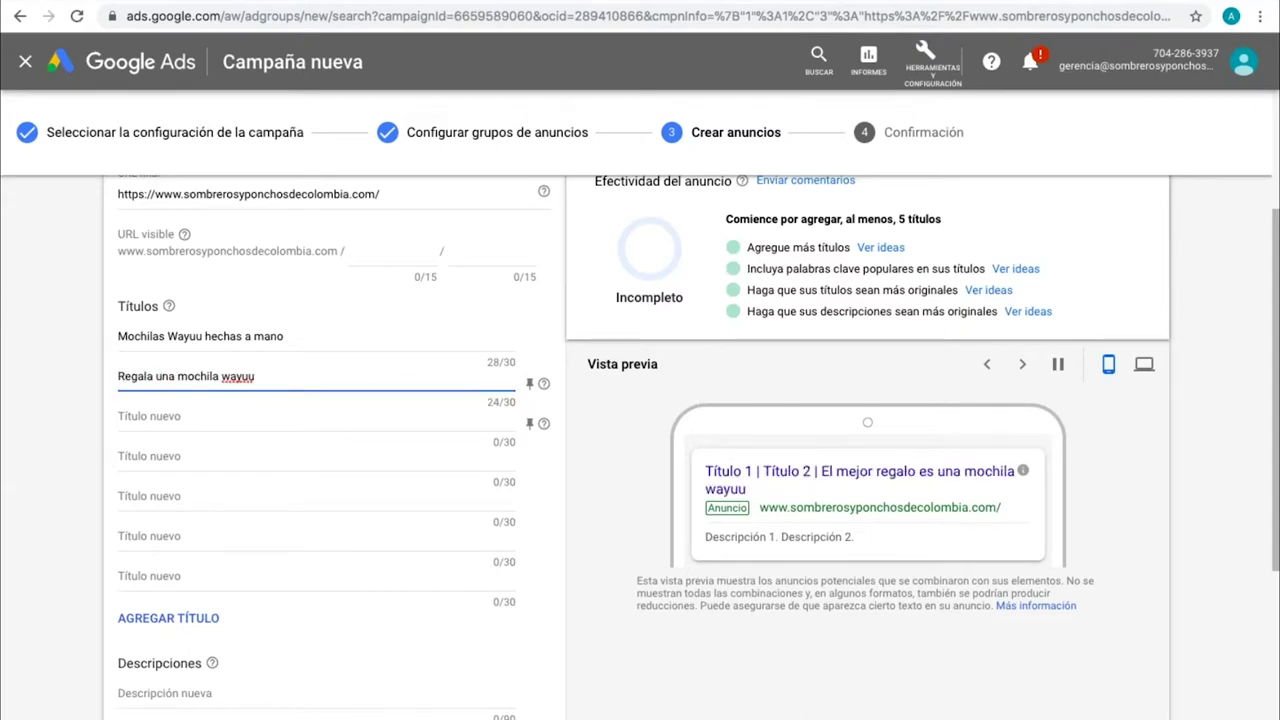
# Step: Review the suggestions for the third headline, the remaining headline and description fields, and the ad preview
pyautogui.click(140, 419)
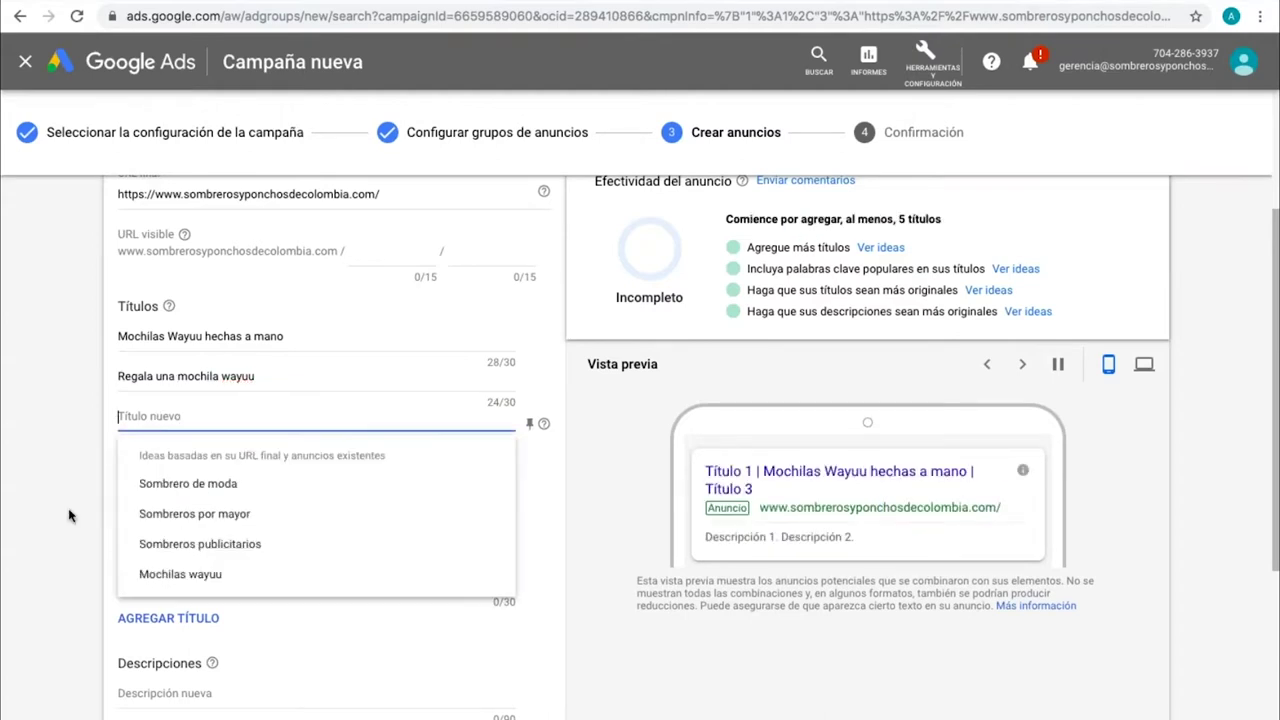
pyautogui.scroll(-3, 69, 515)
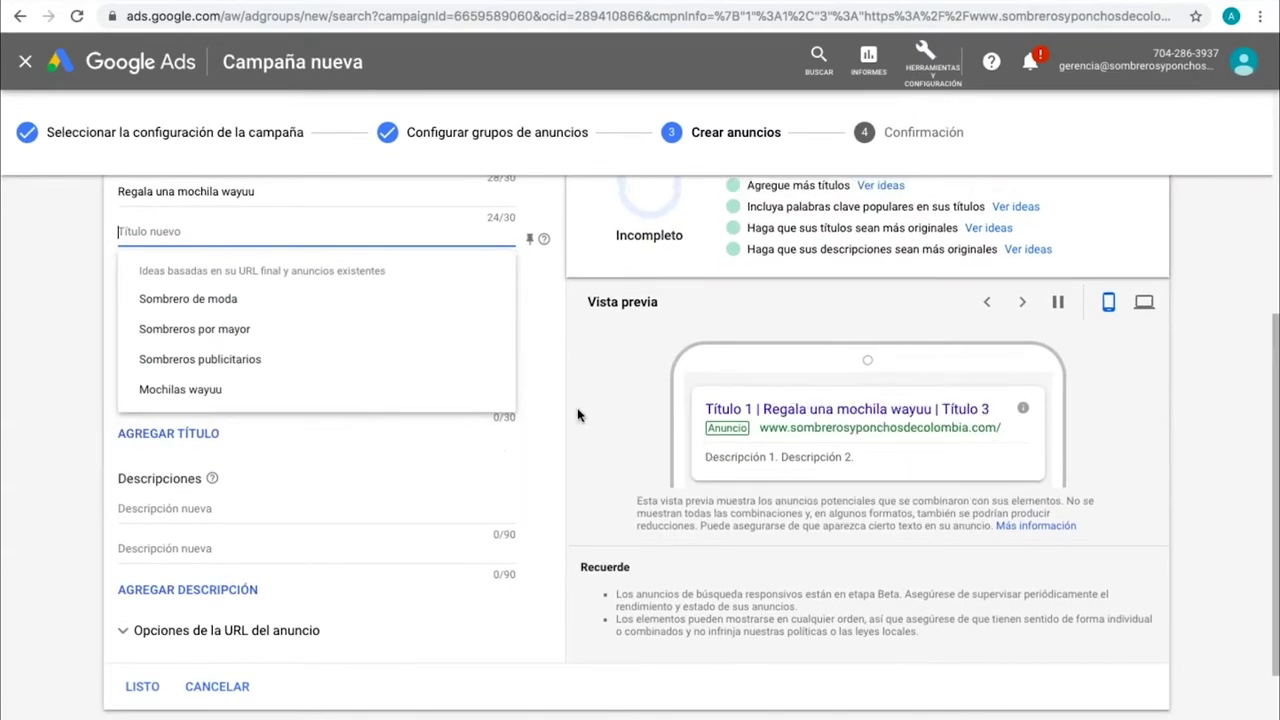
pyautogui.click(577, 414)
pyautogui.scroll(-1, 346, 491)
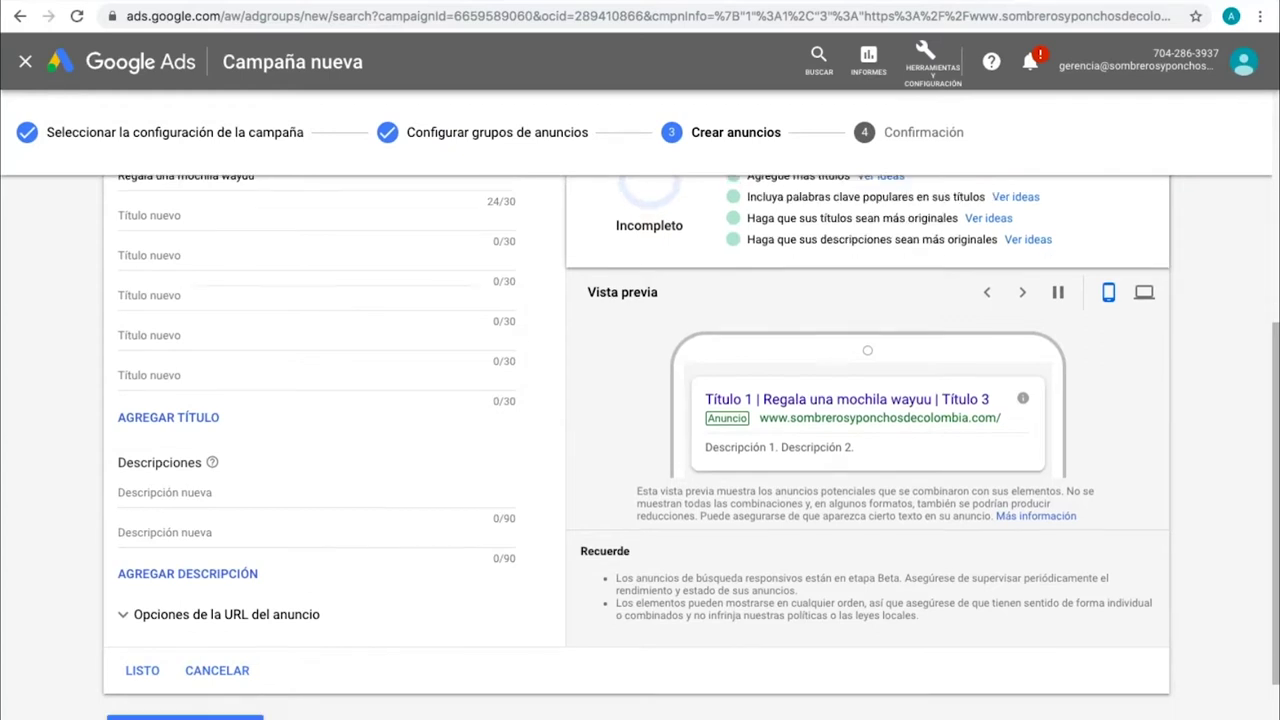
pyautogui.scroll(-2, 374, 483)
pyautogui.scroll(3, 520, 490)
pyautogui.scroll(2, 620, 561)
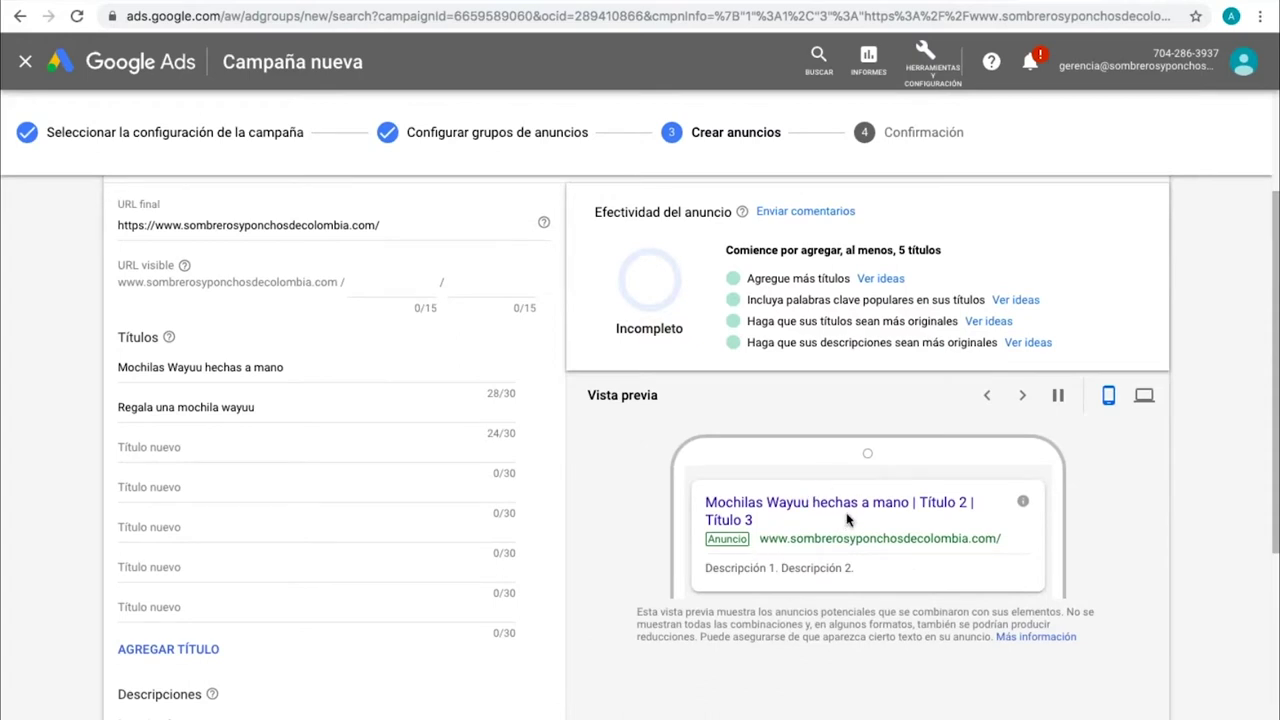
# Step: Browse the headline combinations in the ad's mobile preview
pyautogui.click(1023, 397)
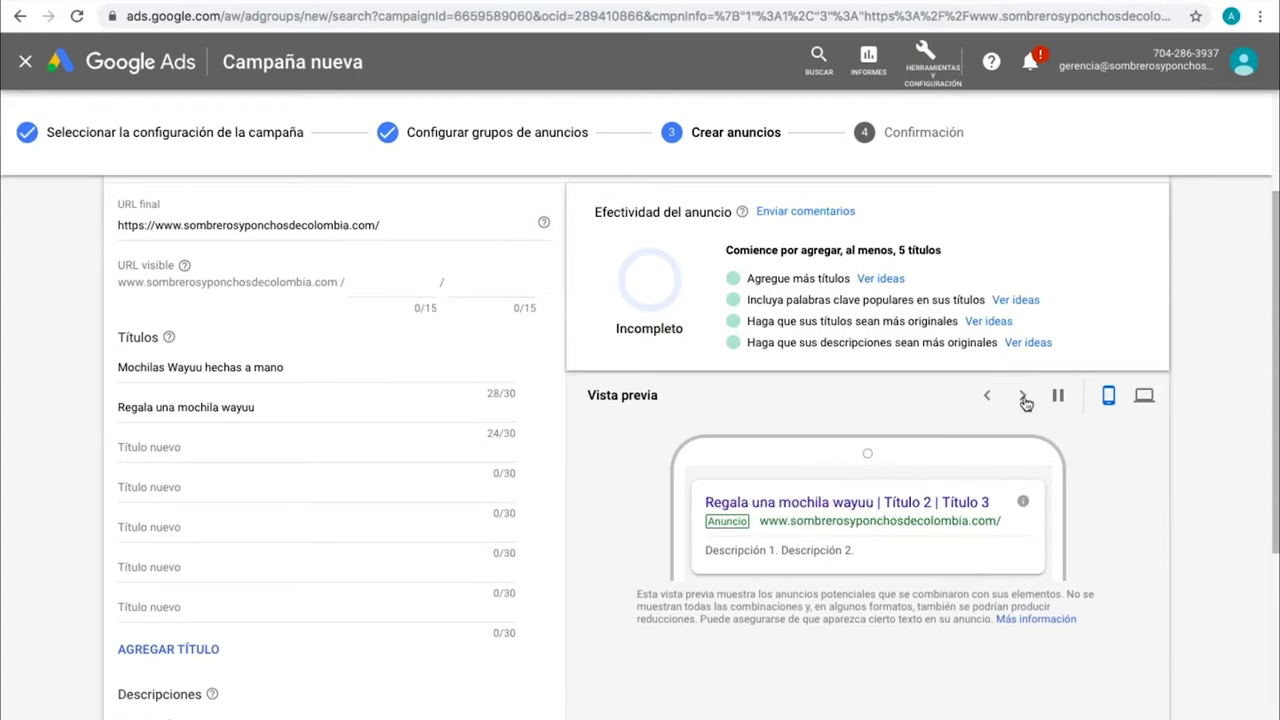
pyautogui.click(1023, 397)
pyautogui.click(987, 398)
# Step: Write the ad's first description as "Apoya a un artesano con tu compra."
pyautogui.scroll(-3, 1092, 478)
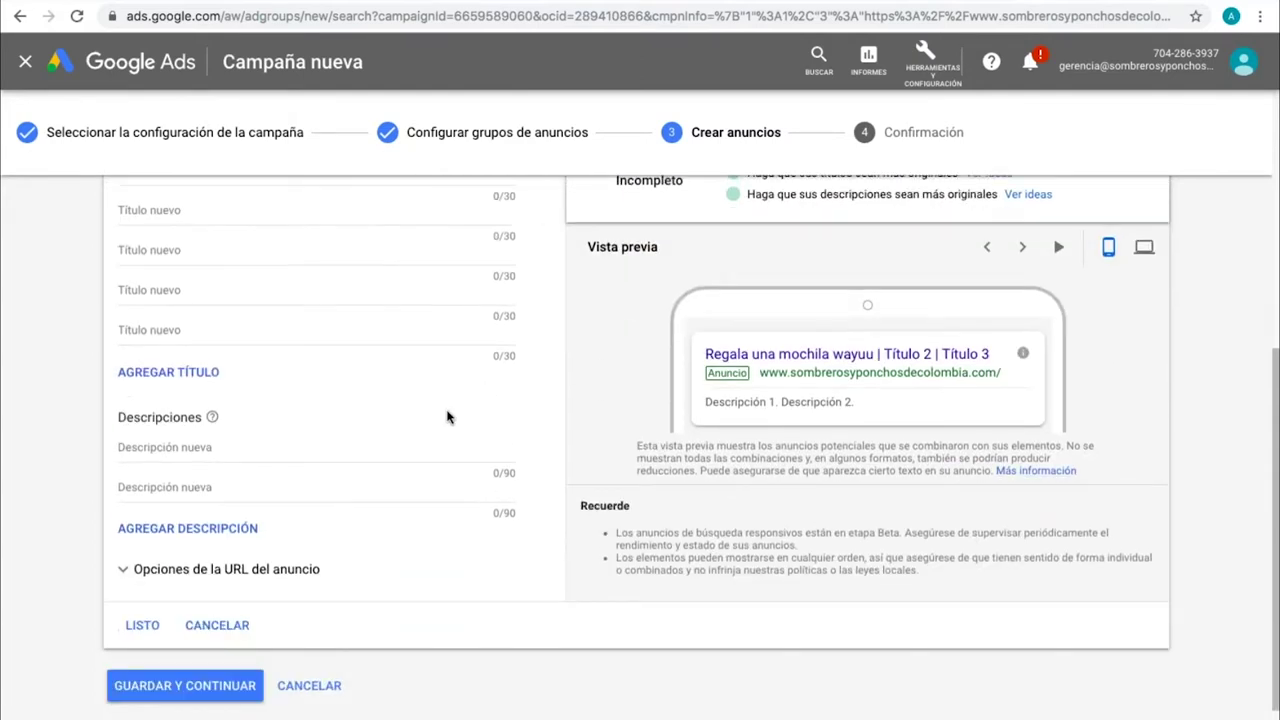
pyautogui.click(286, 452)
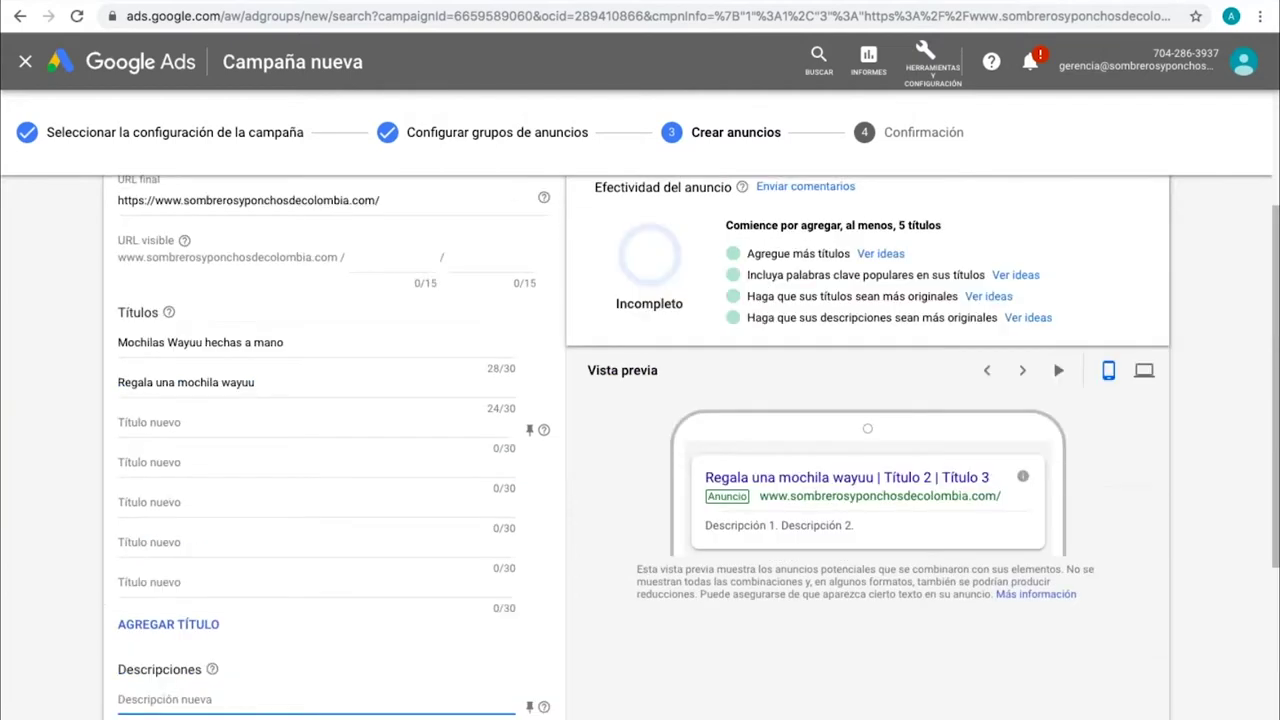
pyautogui.scroll(-5, 640, 400)
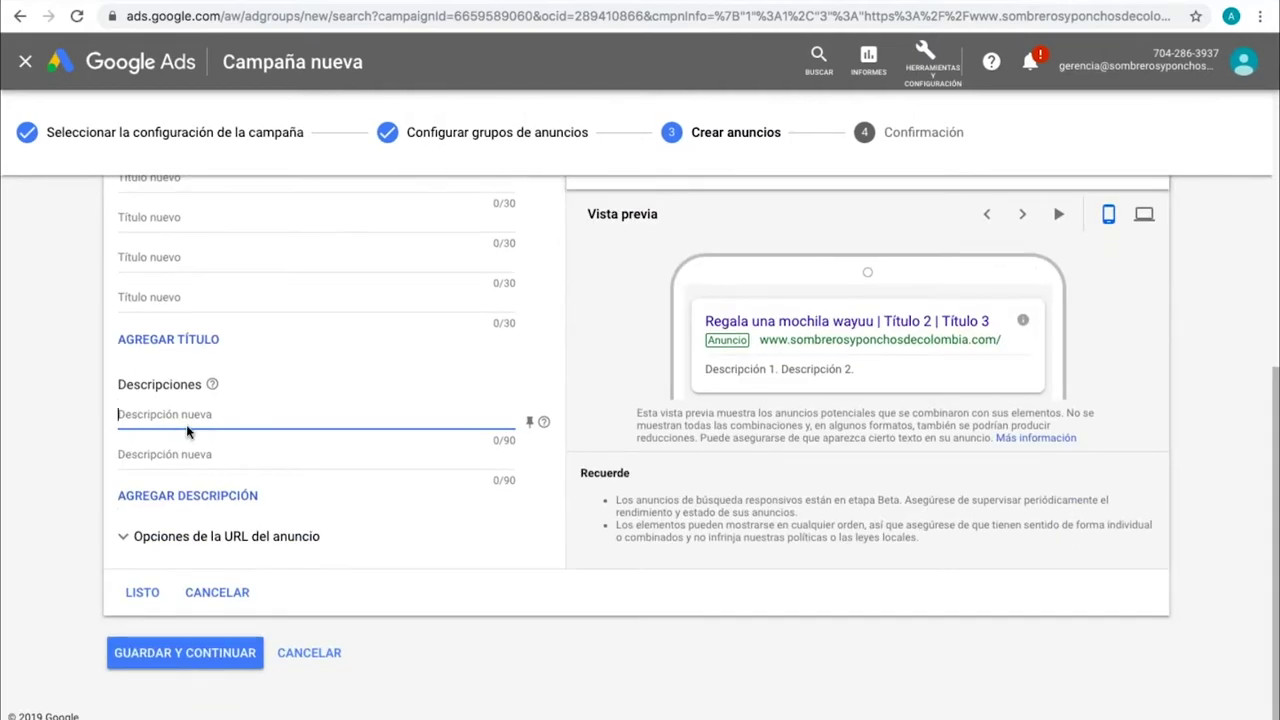
pyautogui.write('Apoya a un artesano con tu comp')
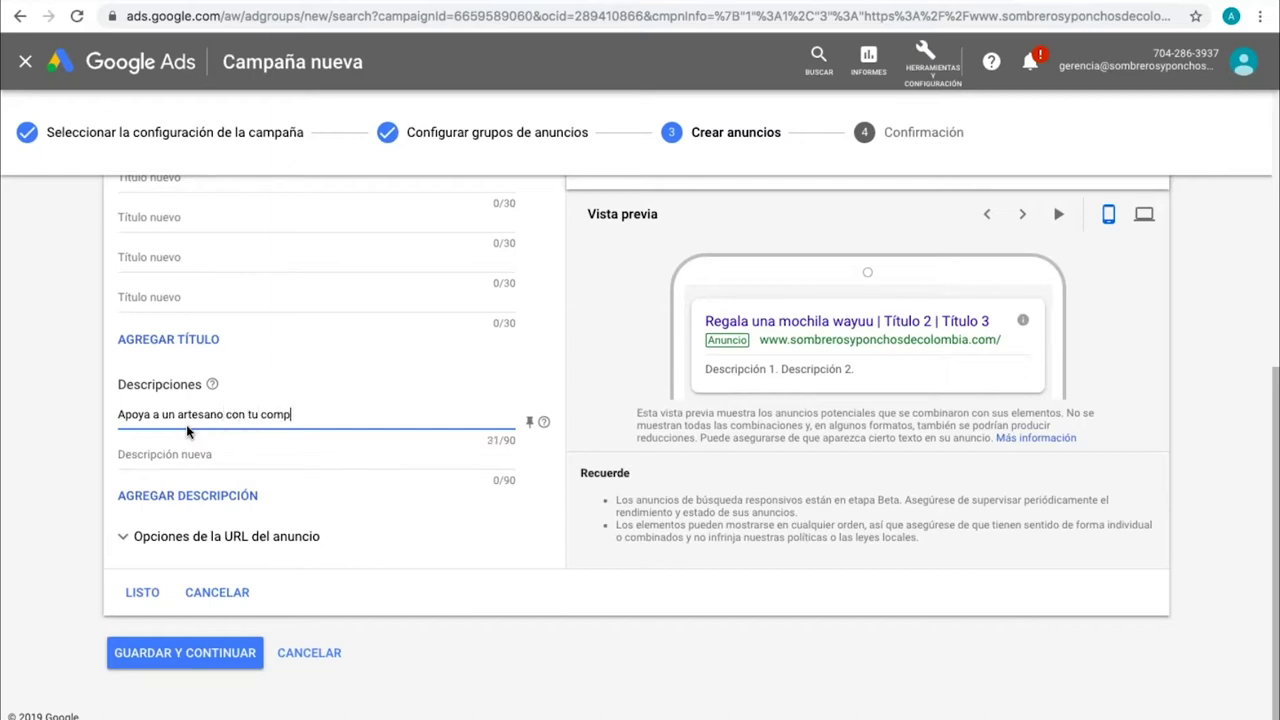
pyautogui.write('ra.')
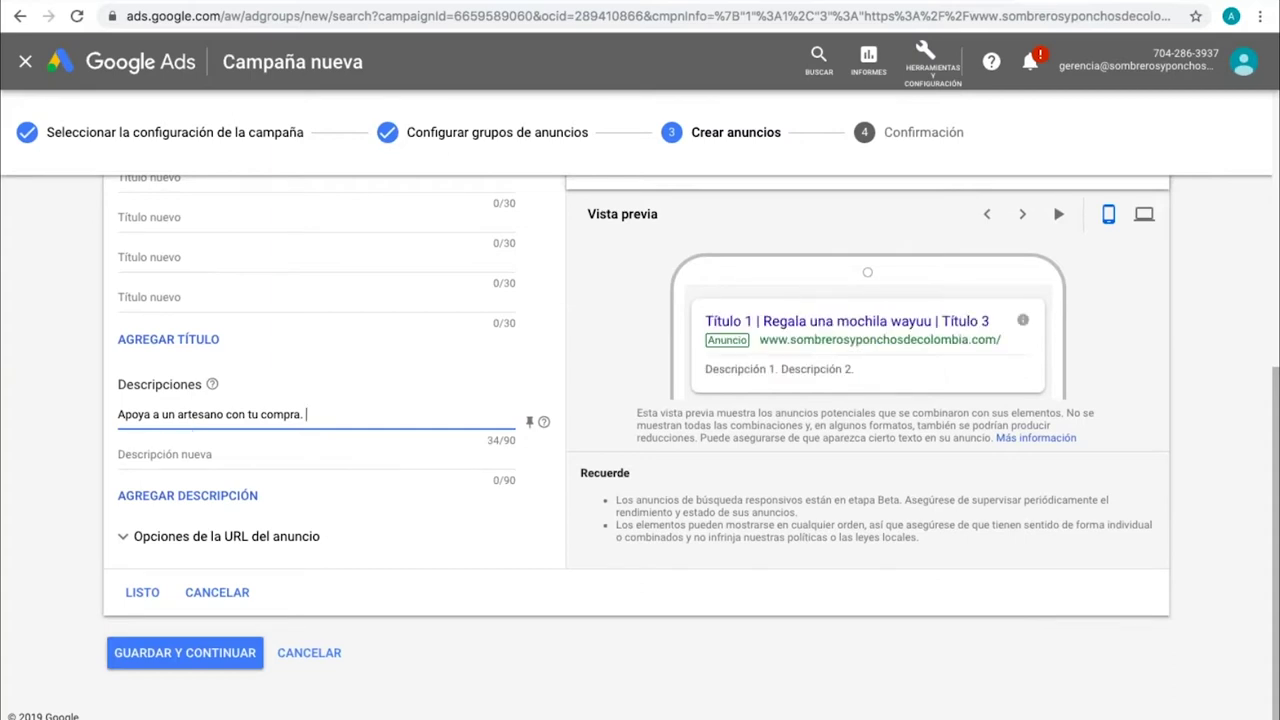
# Step: Write the ad's second description as "El mejor precio y la mejor calidad de Bogotá."
pyautogui.click(267, 465)
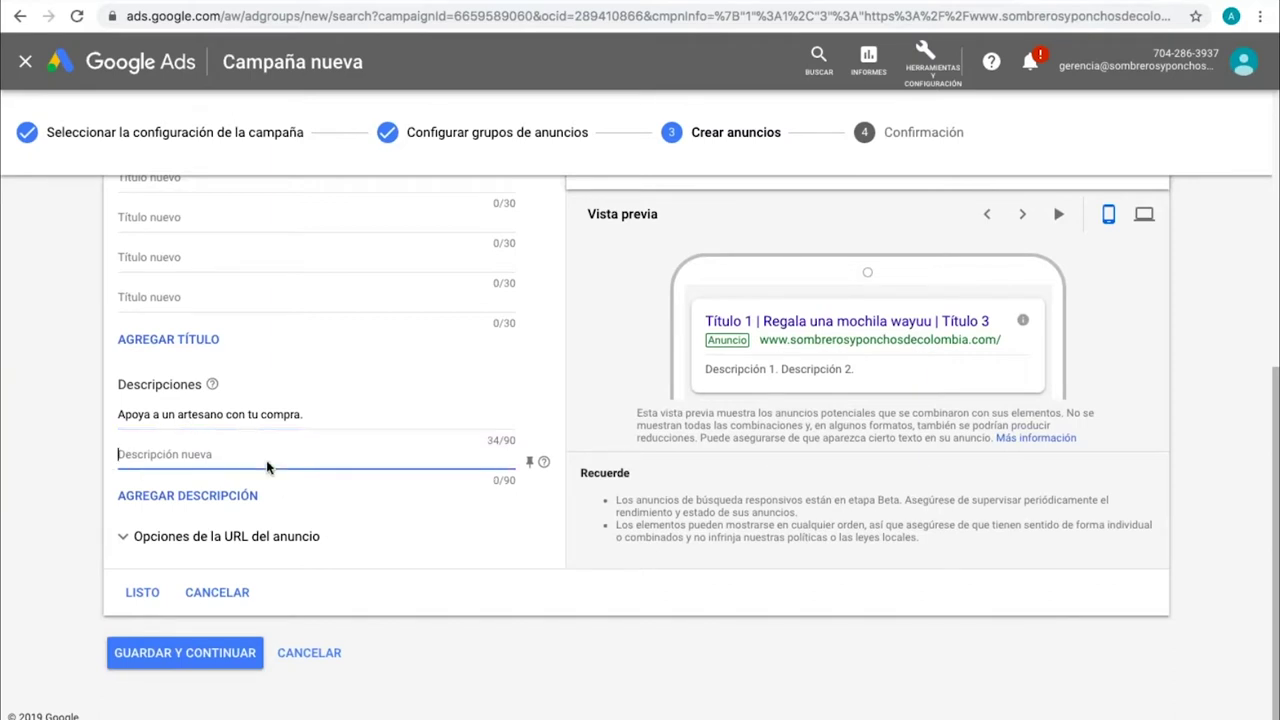
pyautogui.write('El mejor precio y la mejor calidad.')
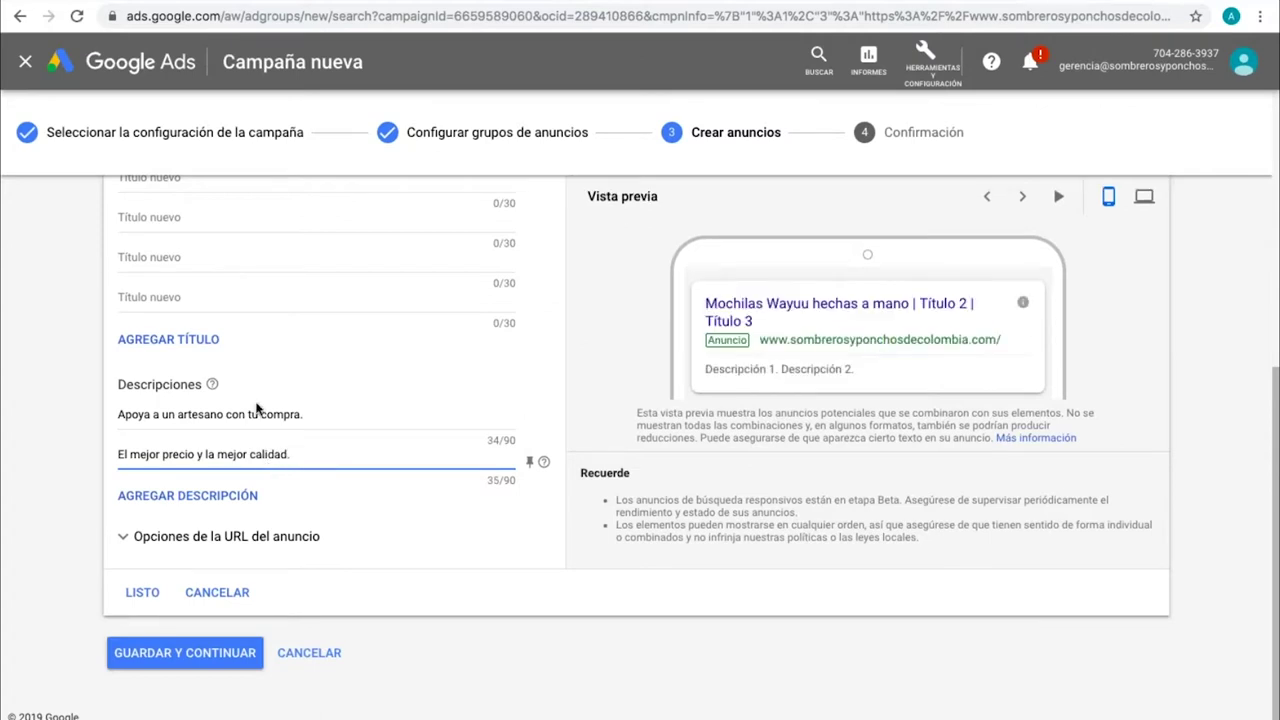
pyautogui.press('BackSpace')
pyautogui.write('de Bogotá.')
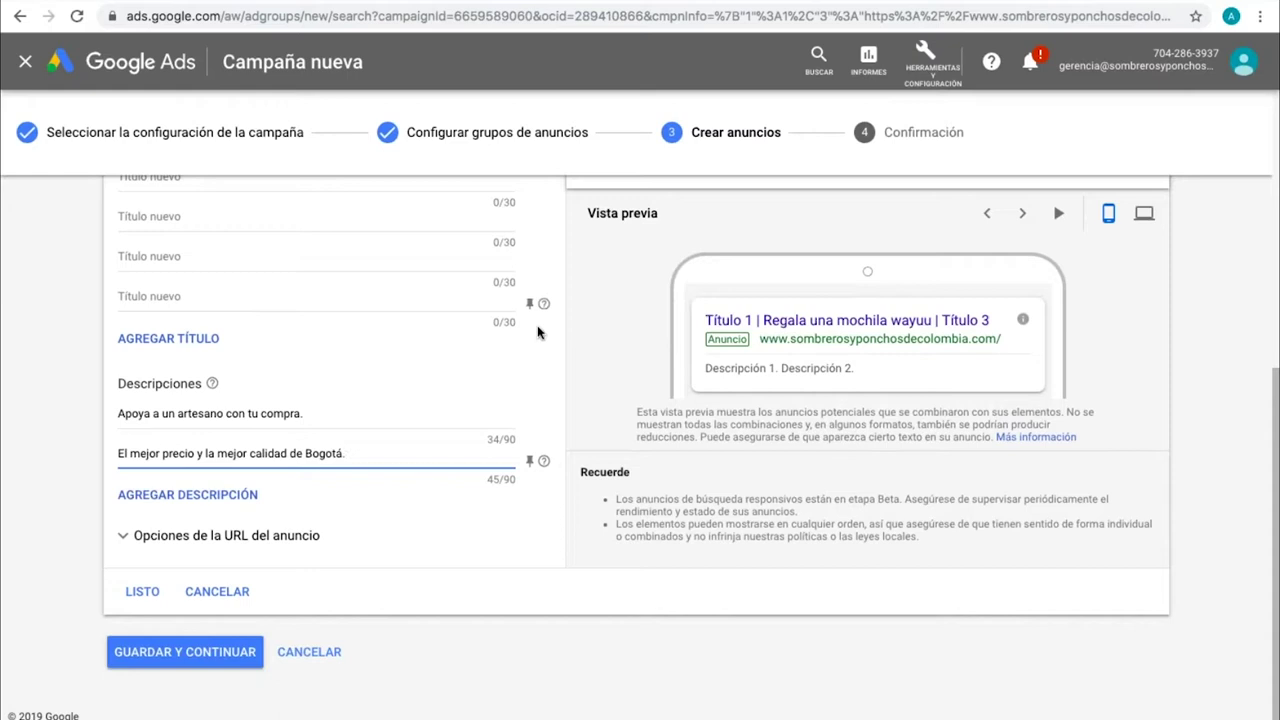
# Step: Review the completed headlines and descriptions, the ad strength suggestions and several preview combinations
pyautogui.scroll(3, 537, 331)
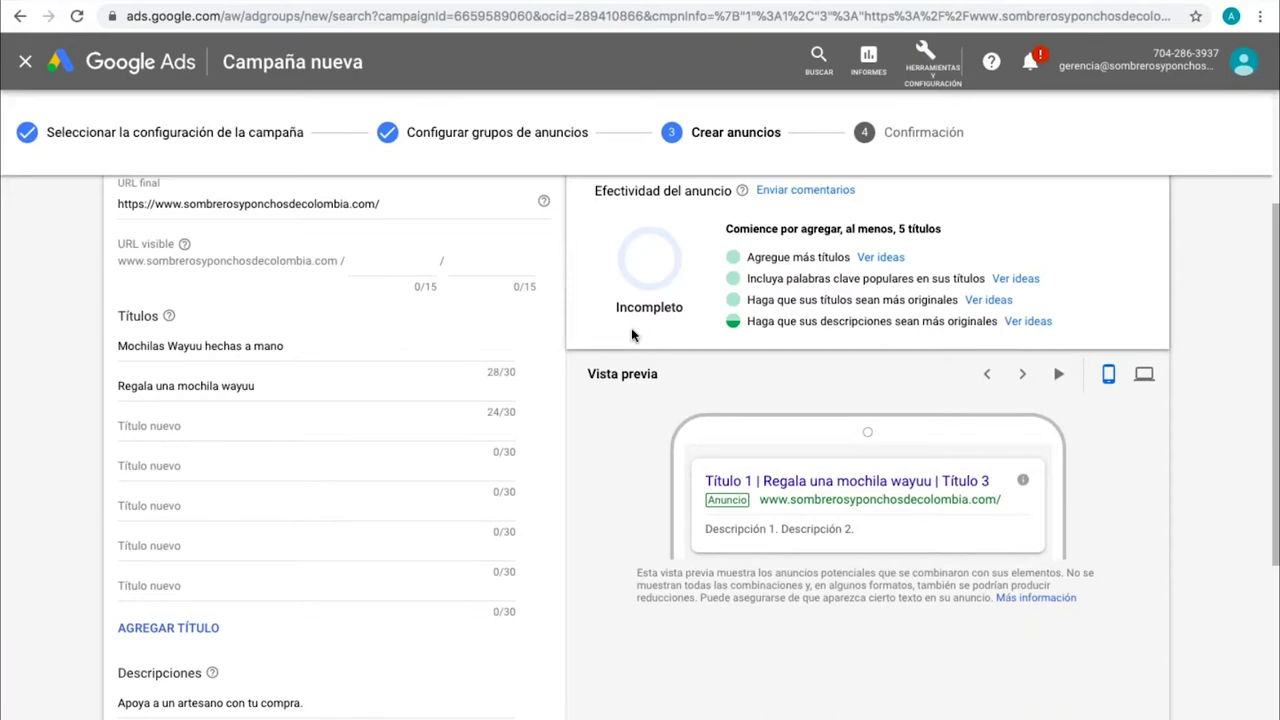
pyautogui.scroll(1, 632, 335)
pyautogui.scroll(-4, 632, 335)
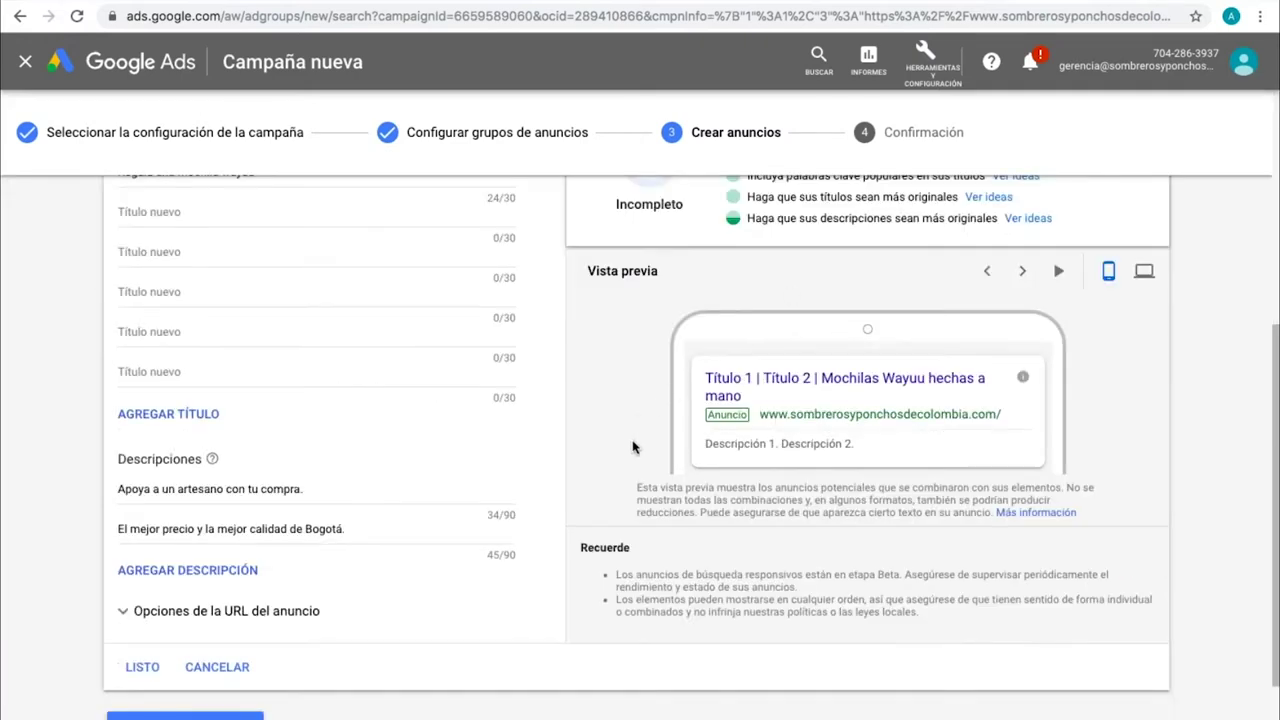
pyautogui.scroll(-1, 632, 447)
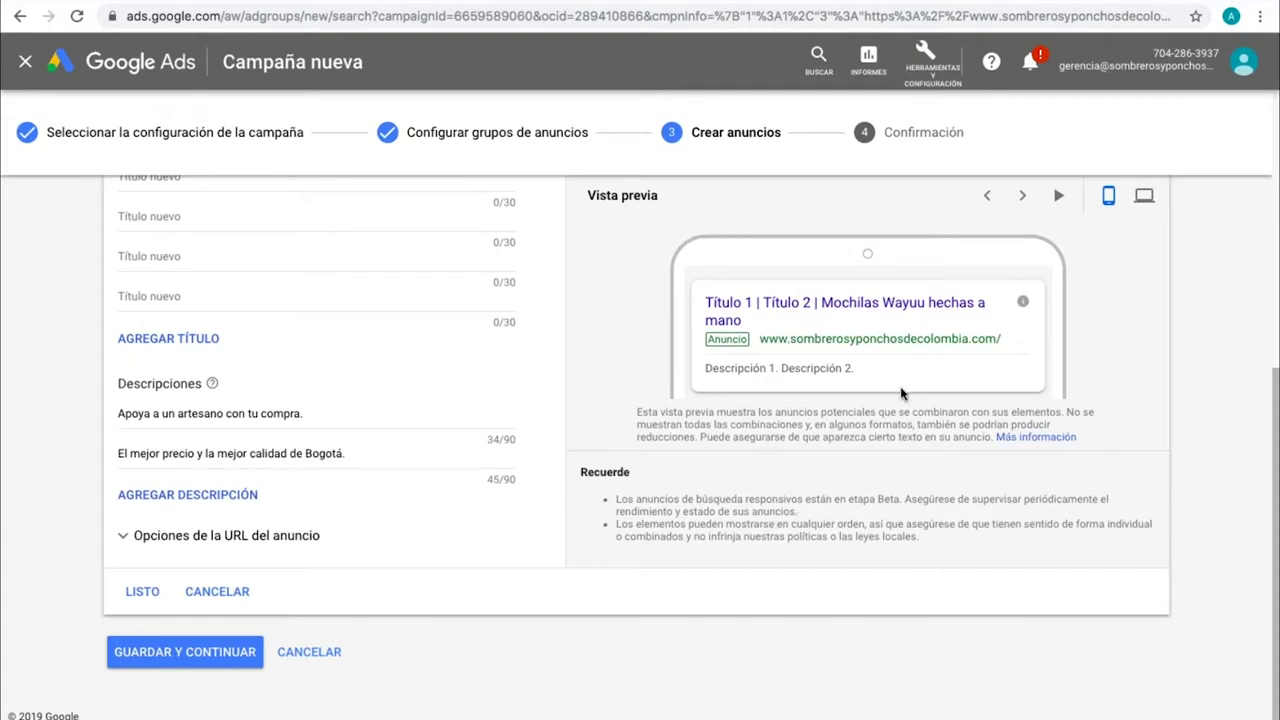
pyautogui.scroll(1, 651, 373)
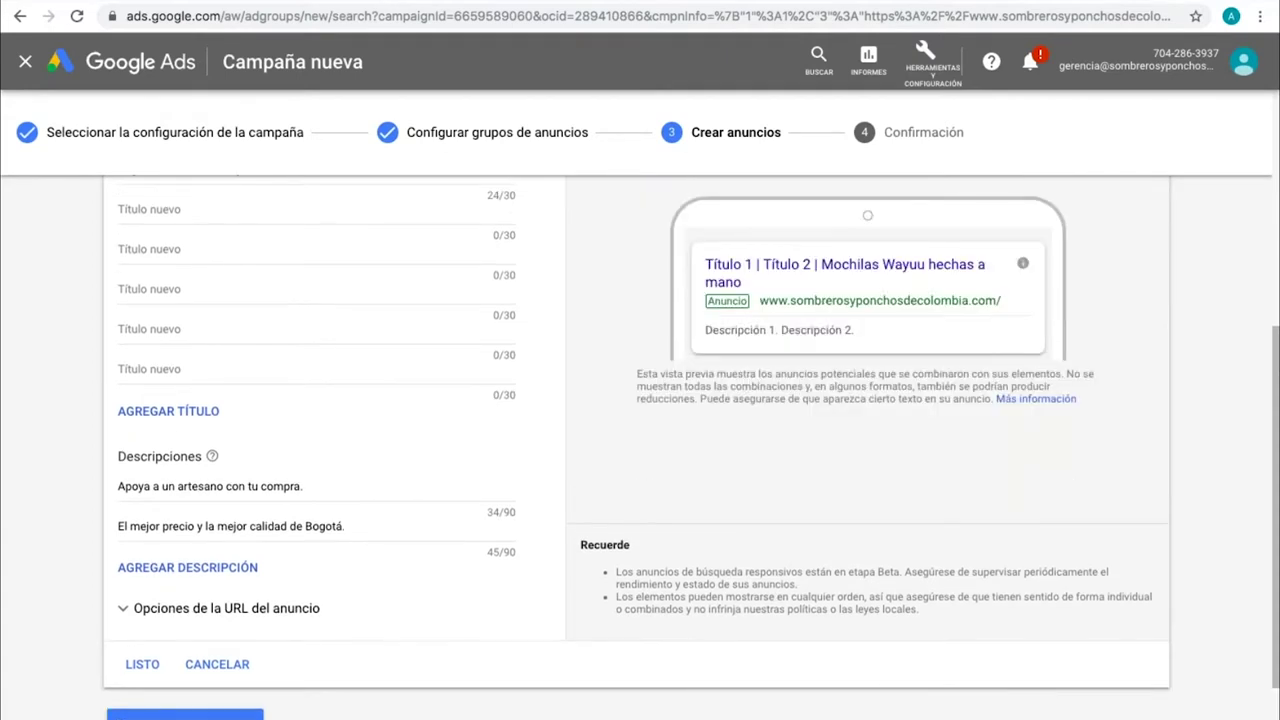
pyautogui.scroll(2, 1040, 340)
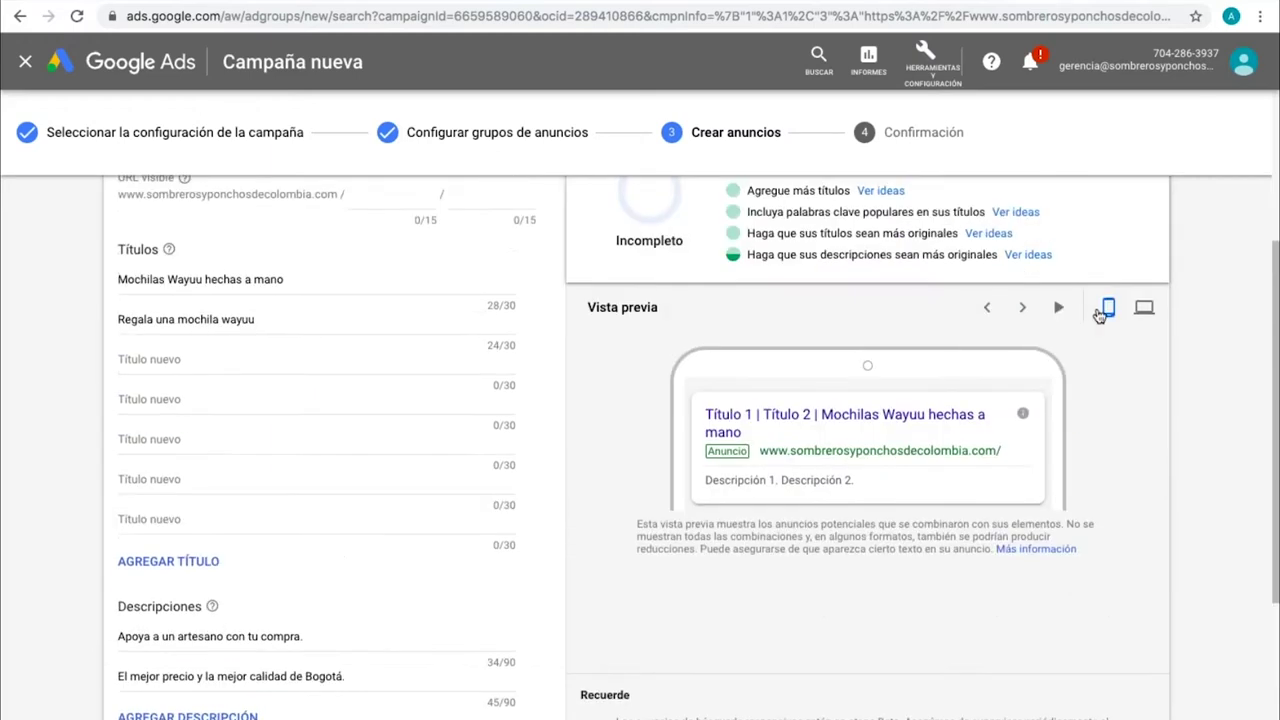
pyautogui.click(988, 310)
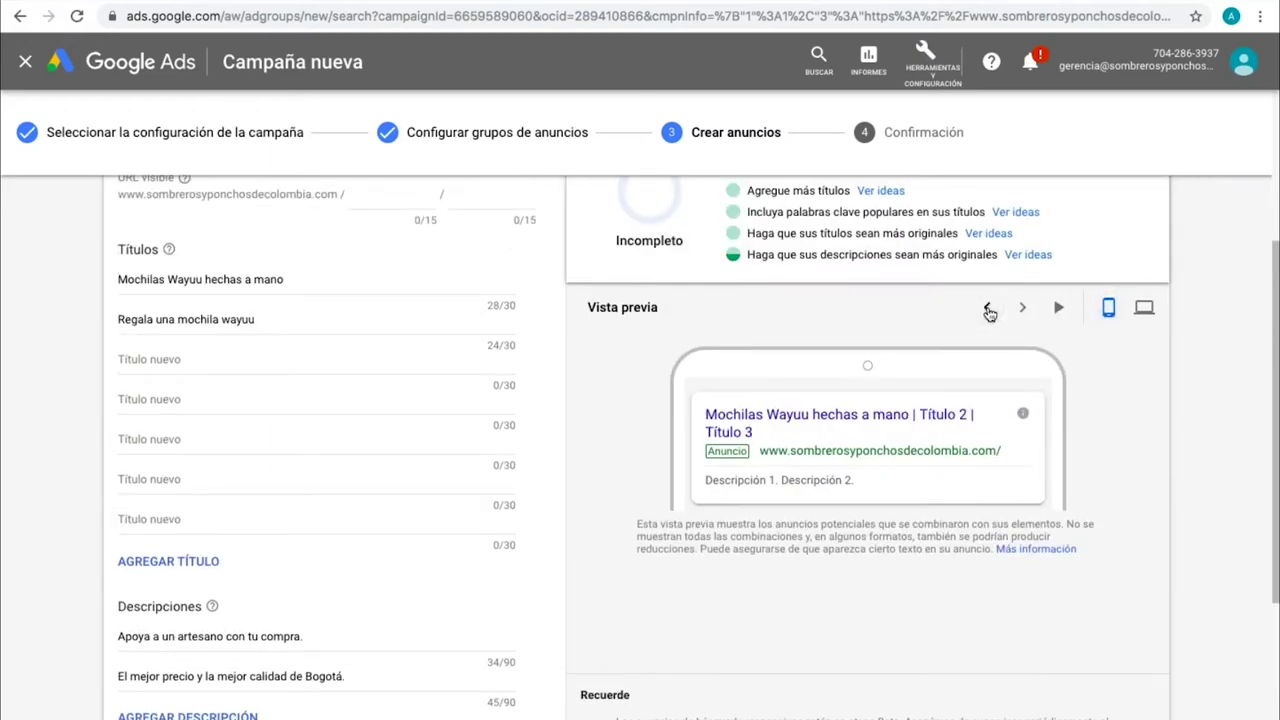
pyautogui.click(988, 310)
pyautogui.click(988, 310)
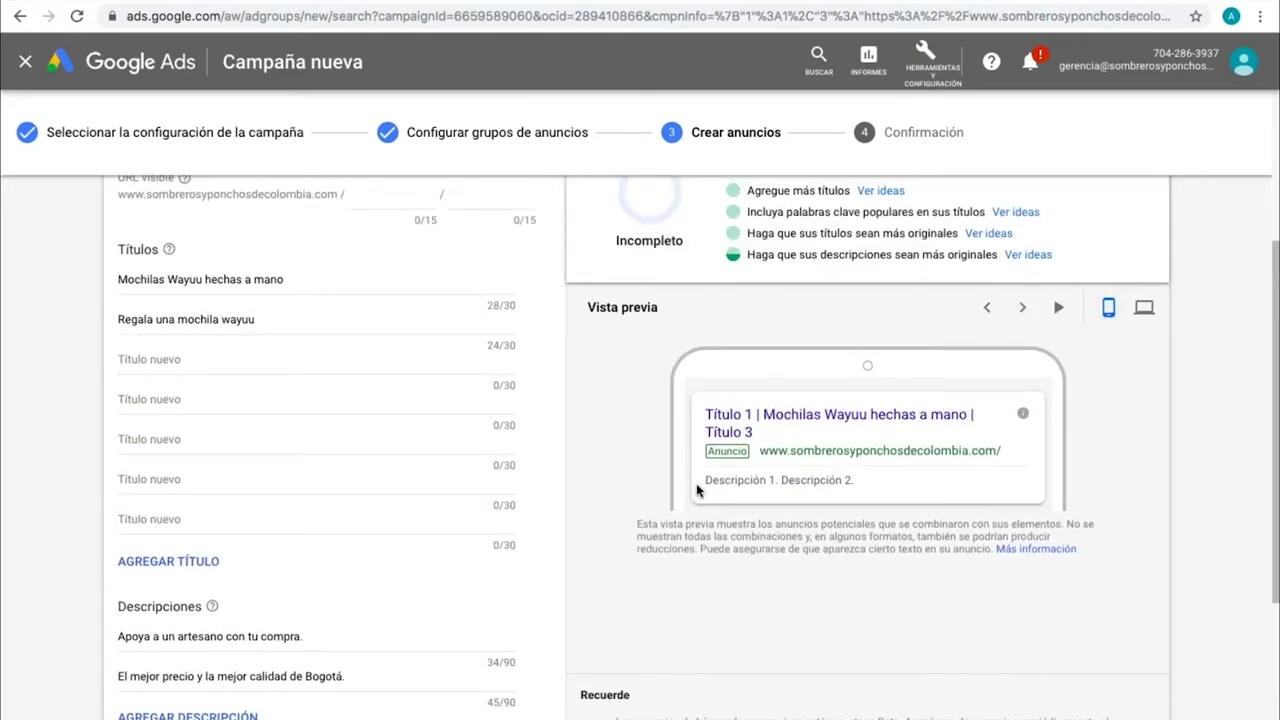
pyautogui.scroll(3, 711, 472)
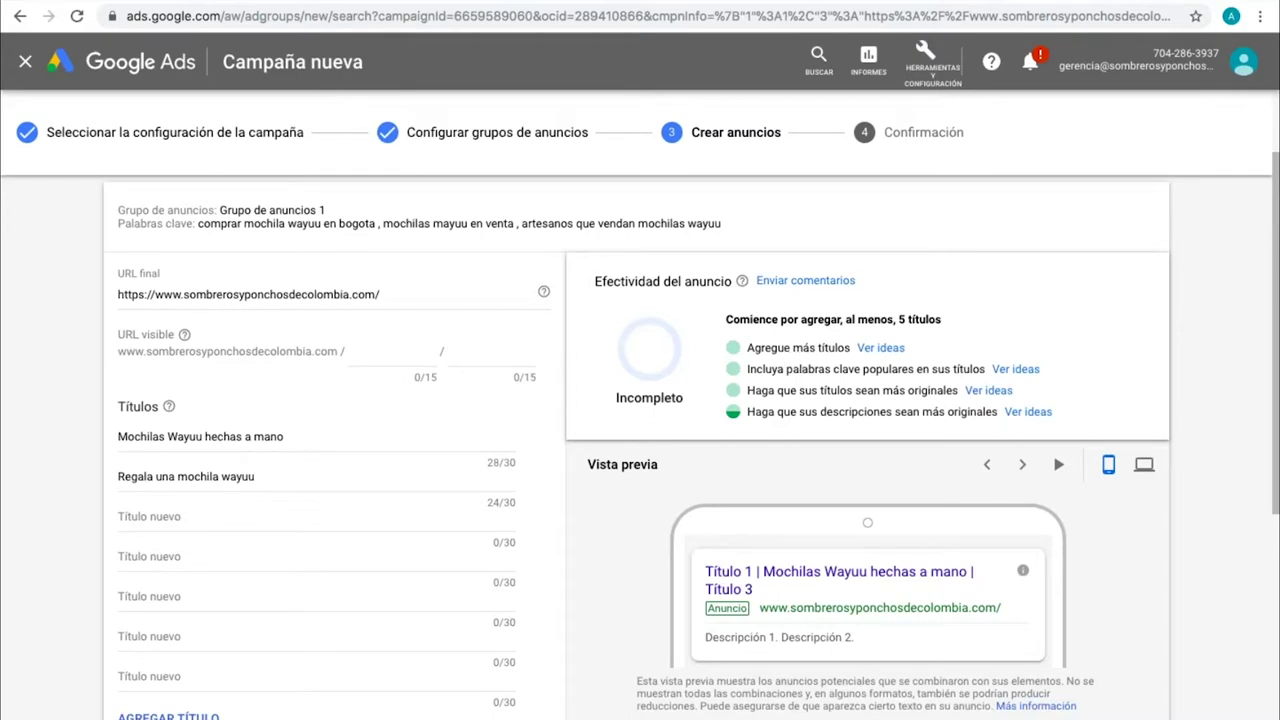
pyautogui.scroll(-5, 205, 630)
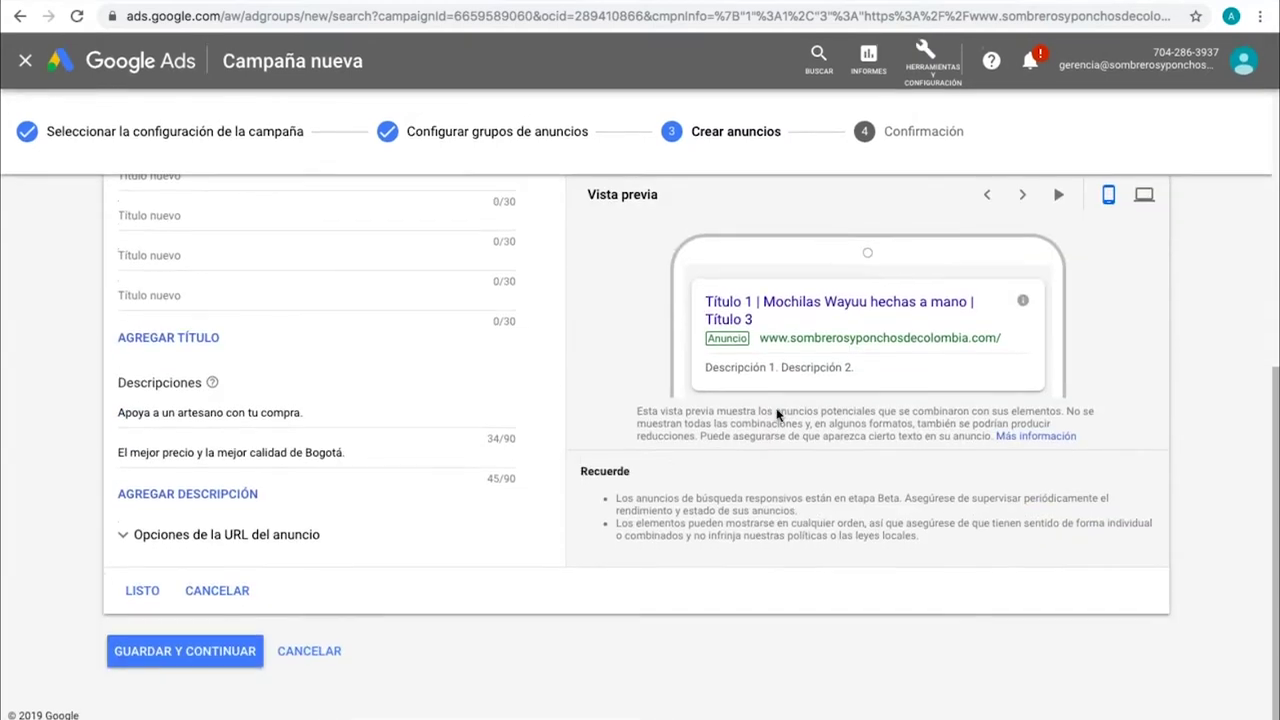
# Step: Try to save the ad with two headlines and two descriptions and continue to the confirmation stage
pyautogui.click(194, 651)
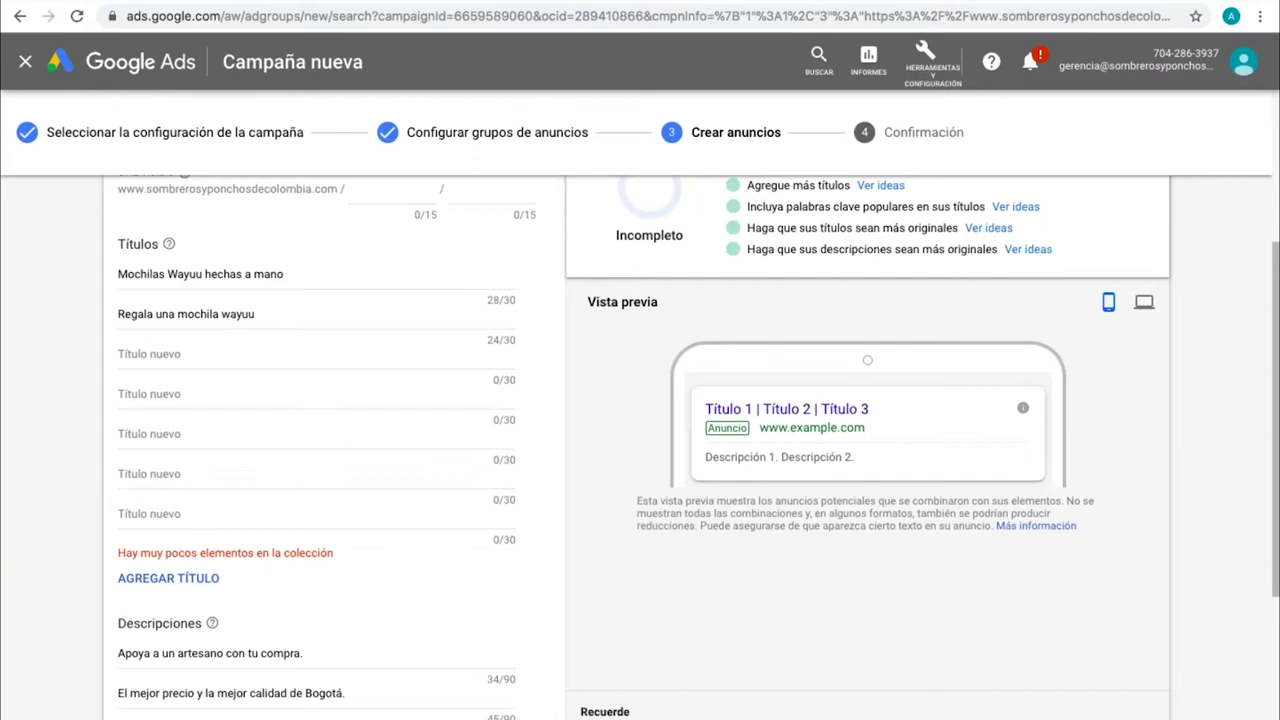
pyautogui.scroll(-2, 543, 517)
pyautogui.scroll(4, 640, 450)
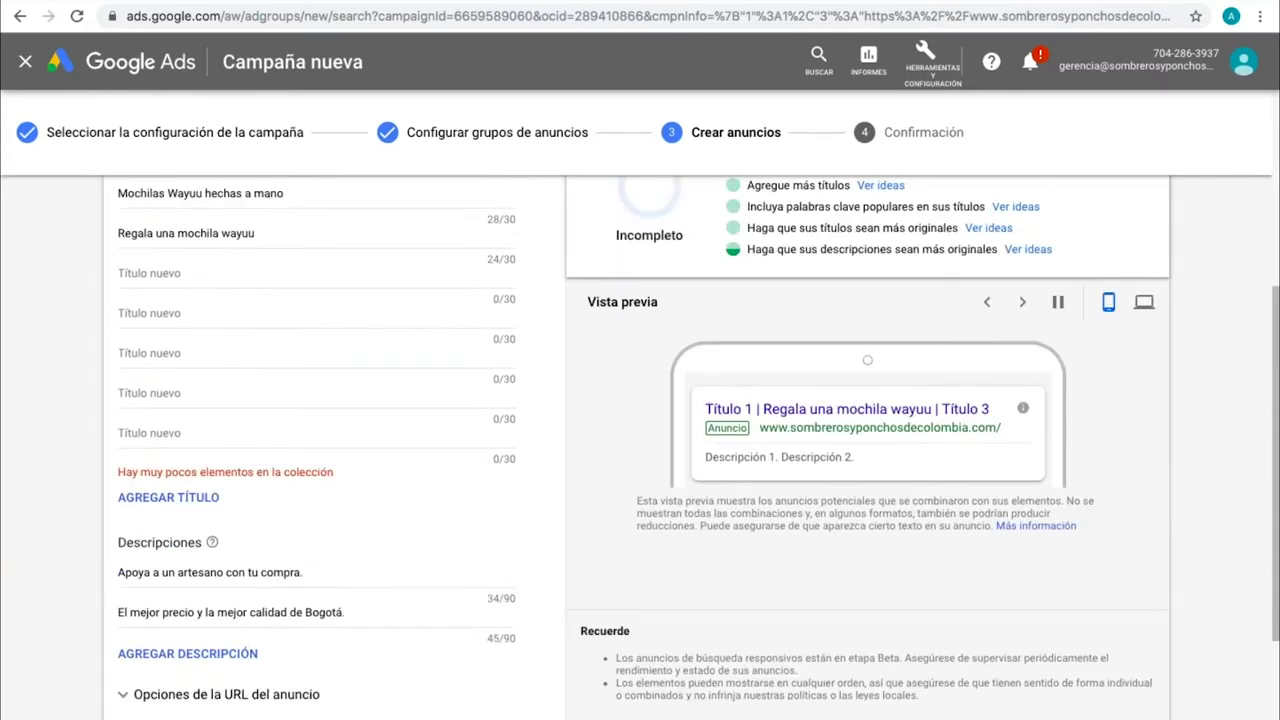
# Step: Write the third headline as "Mochilas wayuu de colores"
pyautogui.scroll(2, 191, 470)
pyautogui.scroll(-2, 191, 470)
pyautogui.click(191, 476)
pyautogui.write('Mochila')
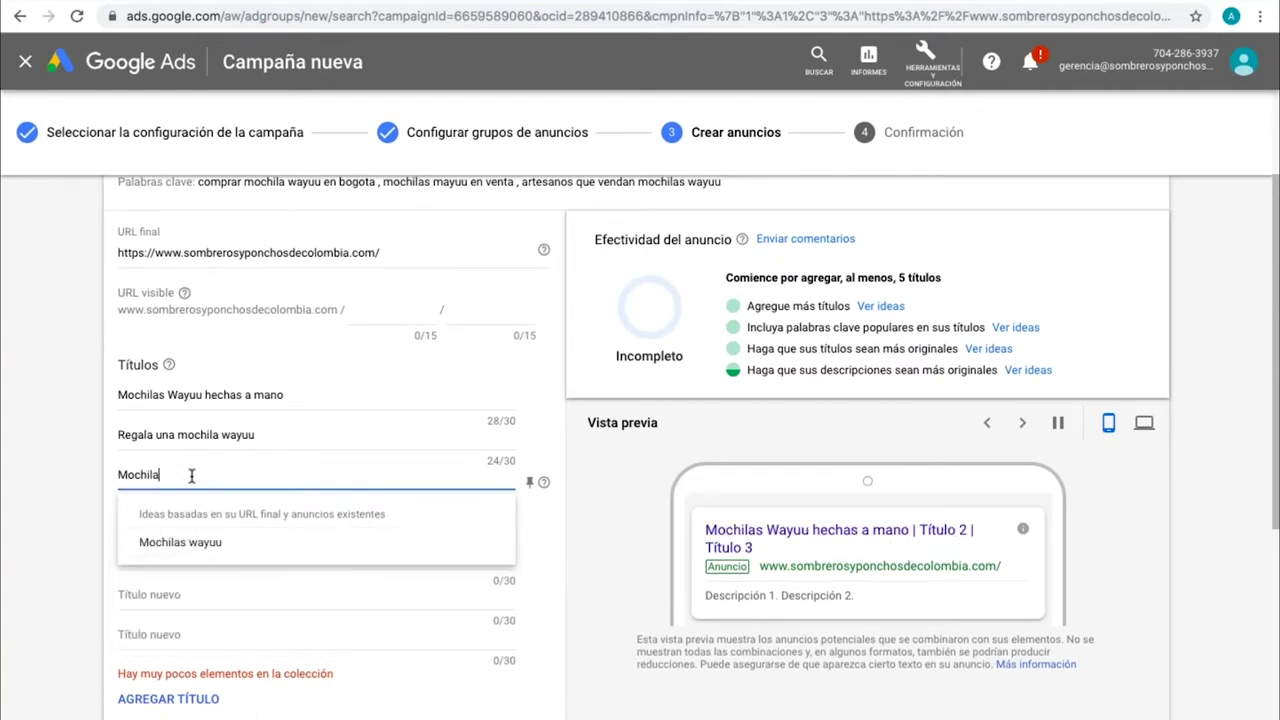
pyautogui.write('s wayuu')
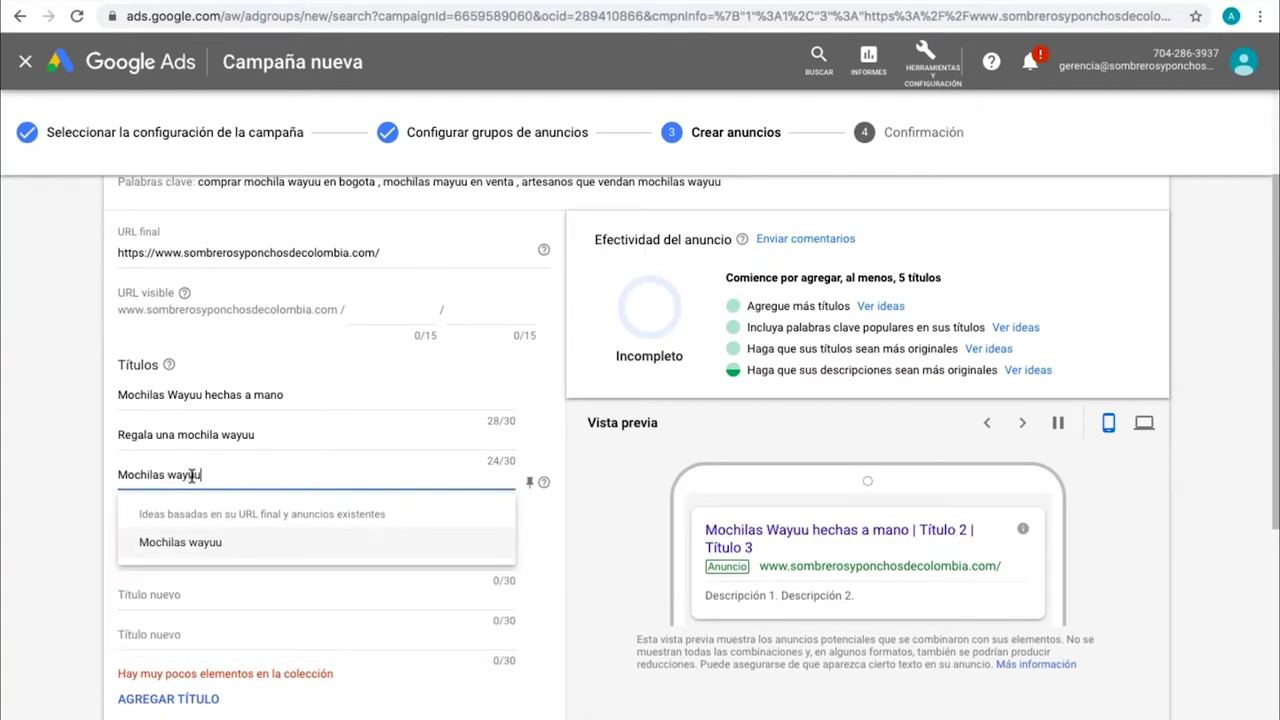
pyautogui.write(' de colores')
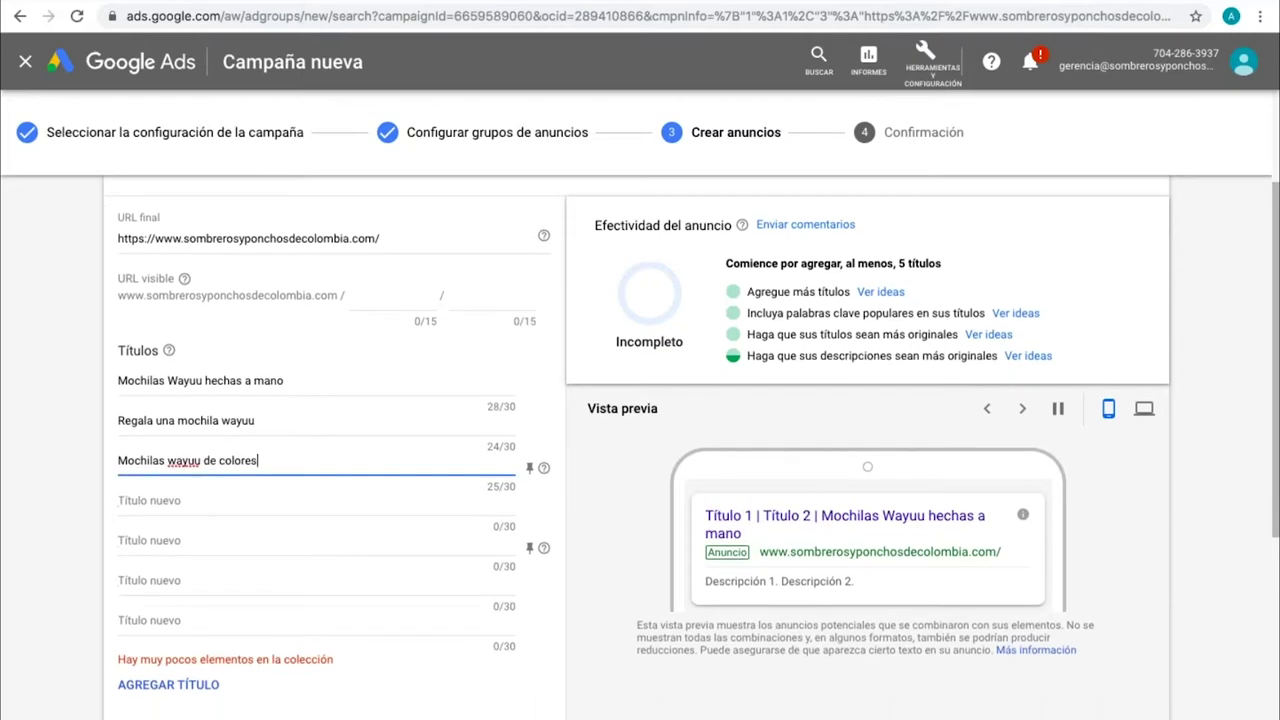
pyautogui.scroll(-1, 294, 474)
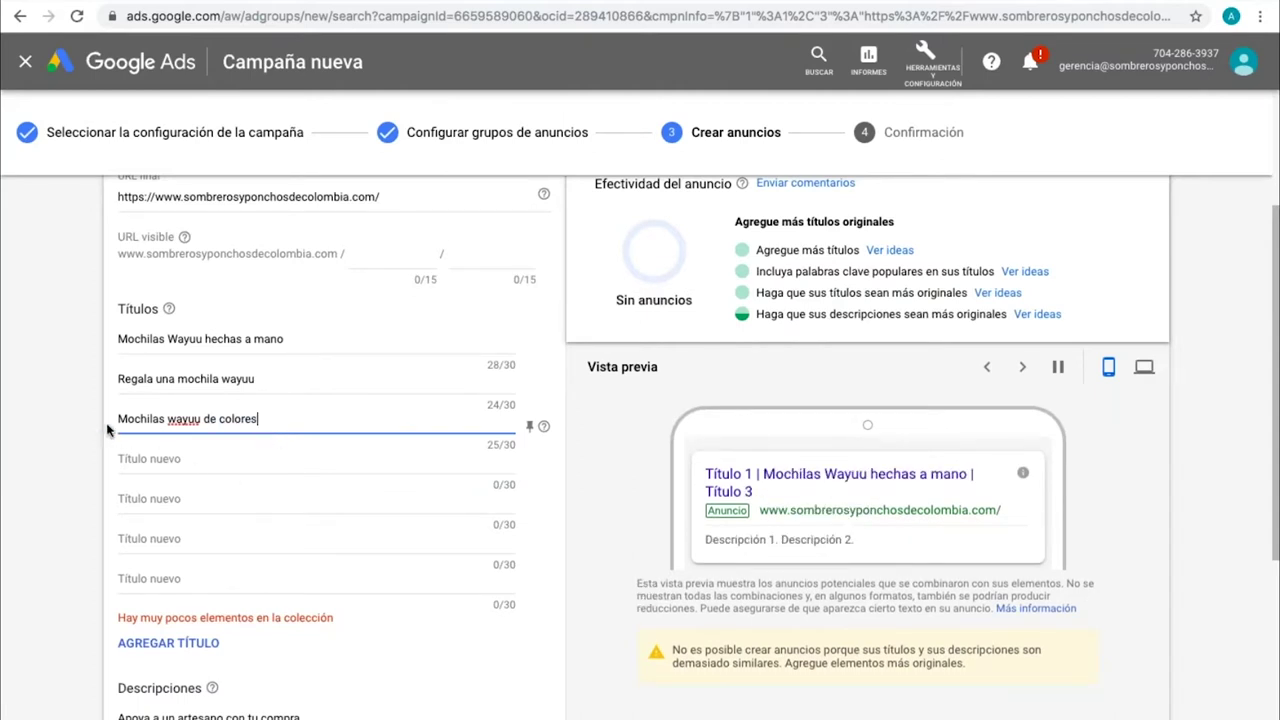
# Step: Replace the third headline's text with "Mochilas artesanales"
pyautogui.hotkey('ctrl', 'a')
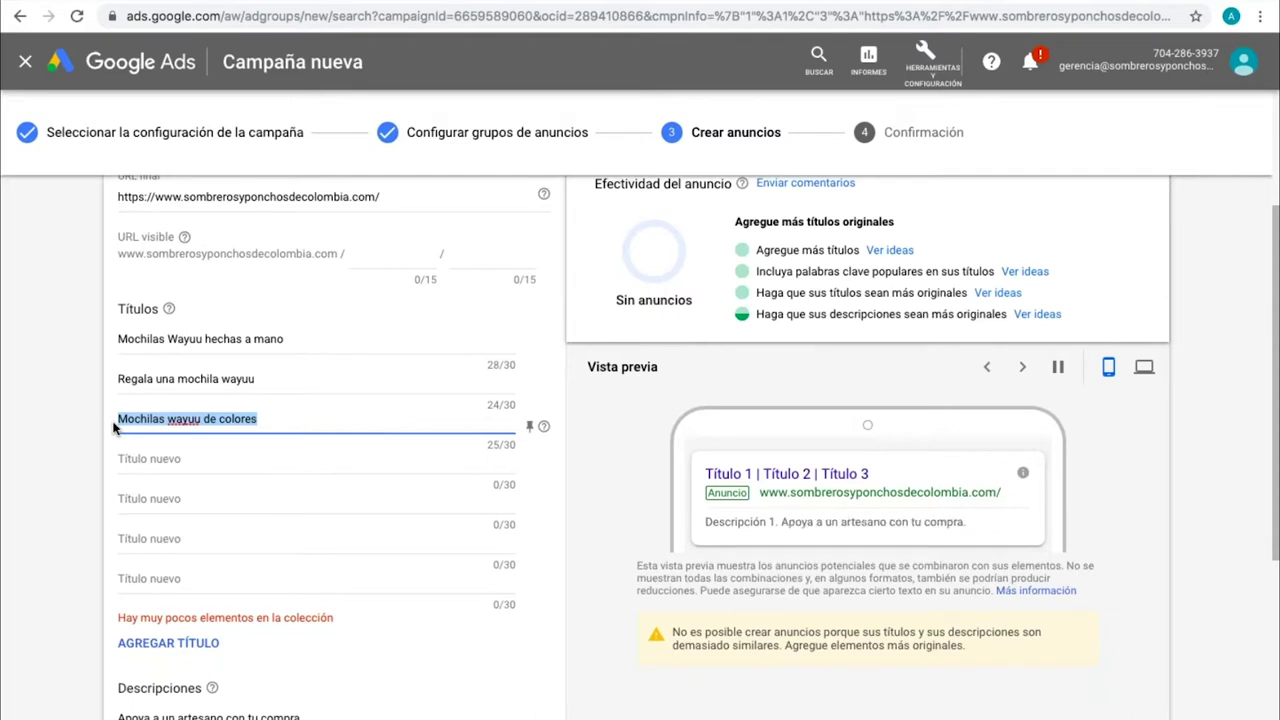
pyautogui.press('BackSpace')
pyautogui.write('mOCHI')
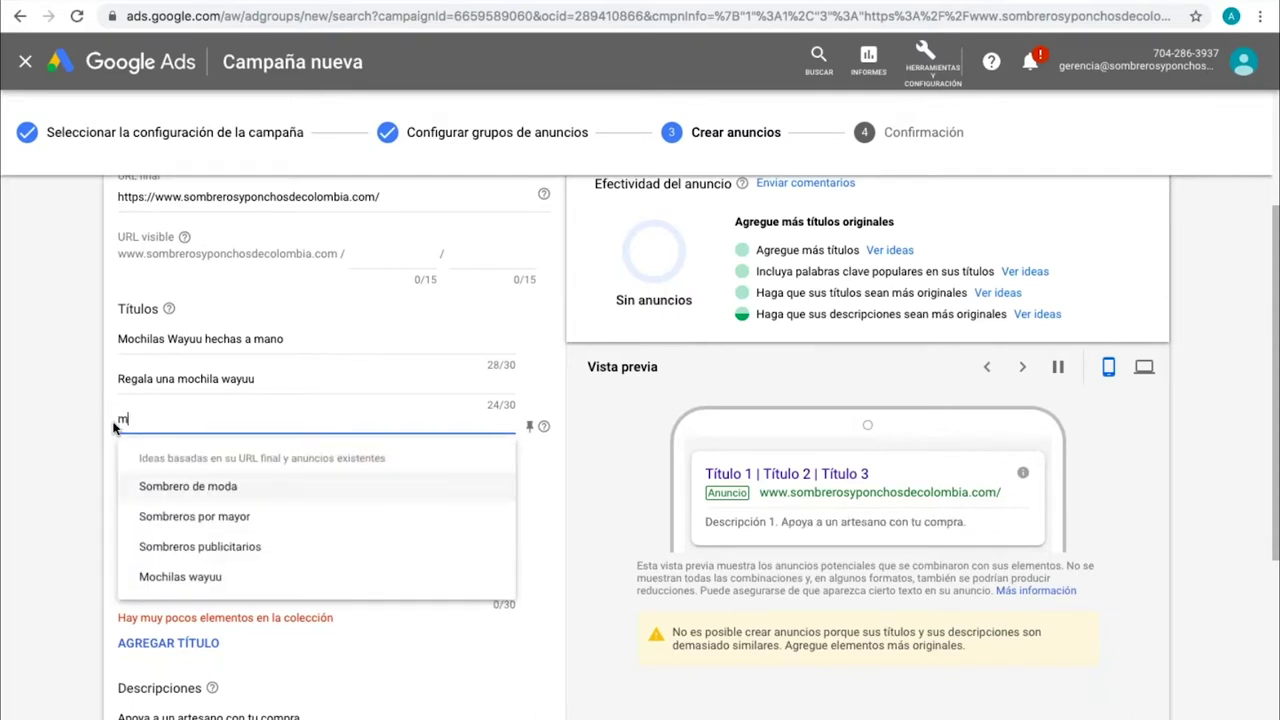
pyautogui.press('BackSpace')
pyautogui.press('BackSpace')
pyautogui.press('BackSpace')
pyautogui.press('BackSpace')
pyautogui.press('BackSpace')
pyautogui.write('M')
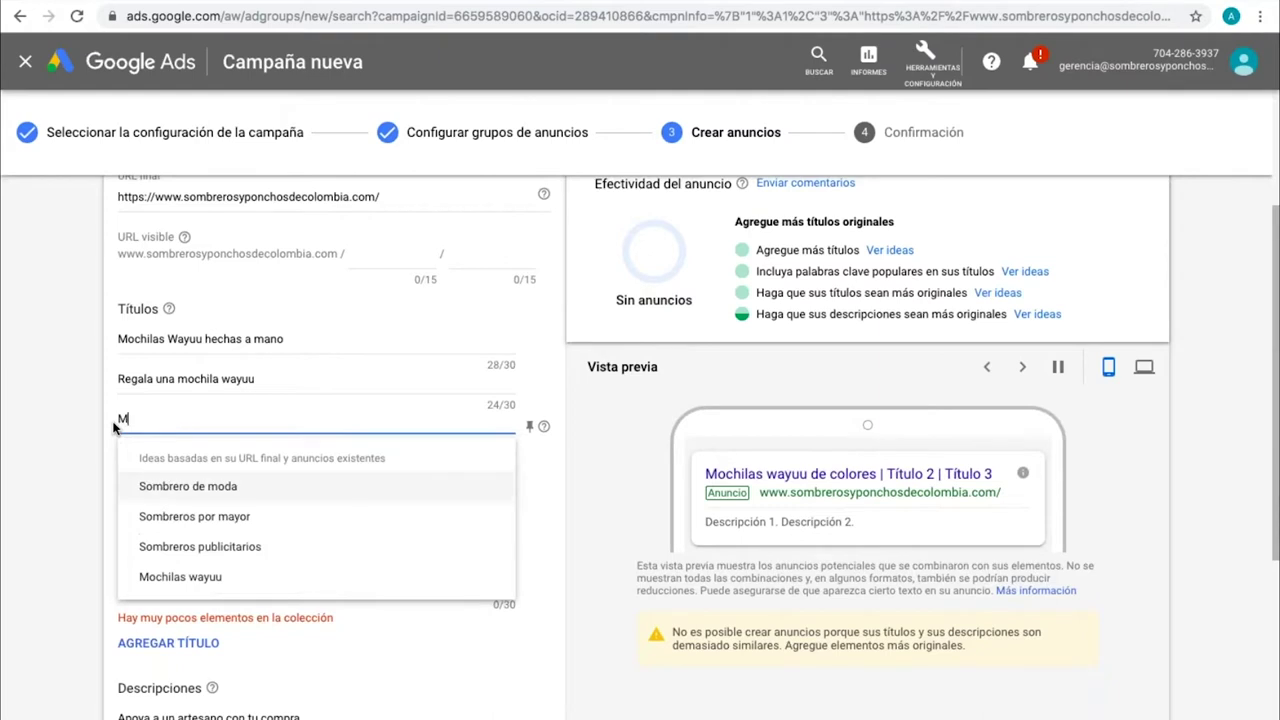
pyautogui.write('ochilas arte')
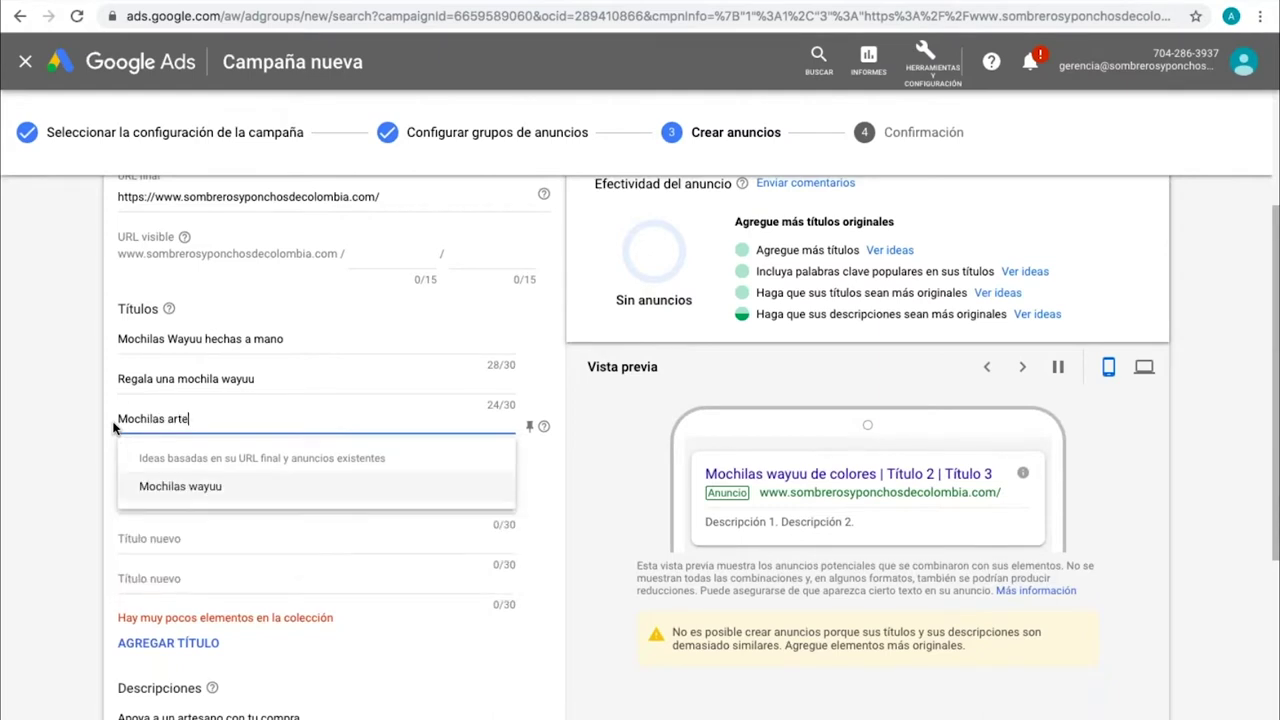
pyautogui.write('sanales')
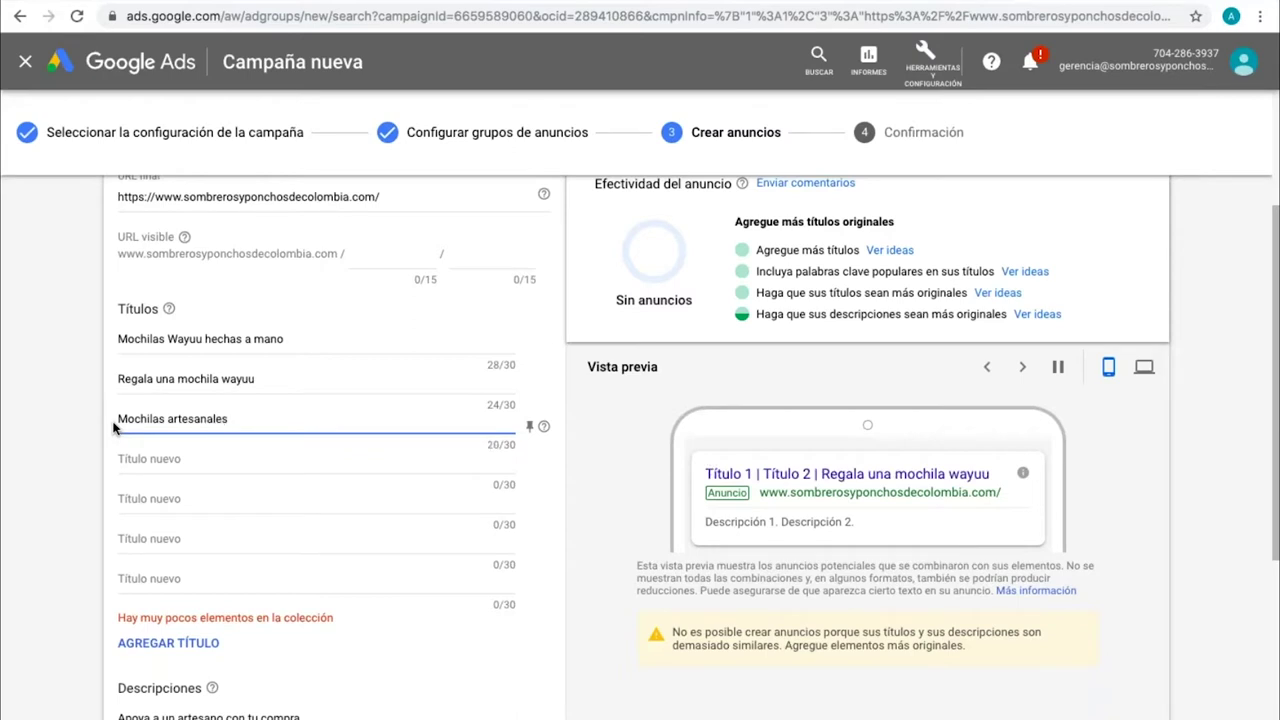
# Step: Add a third description reading "Mochilas tipicas colombianas", and save the ad to continue
pyautogui.scroll(-2, 100, 470)
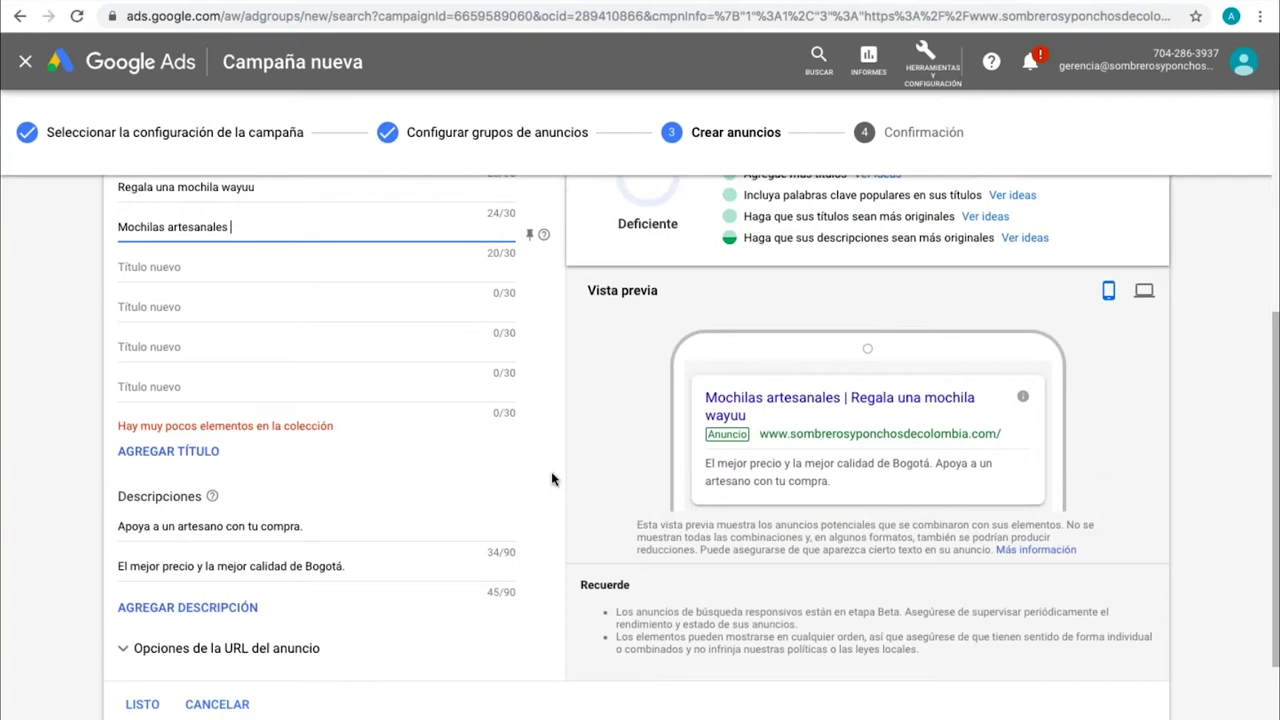
pyautogui.scroll(-1, 460, 617)
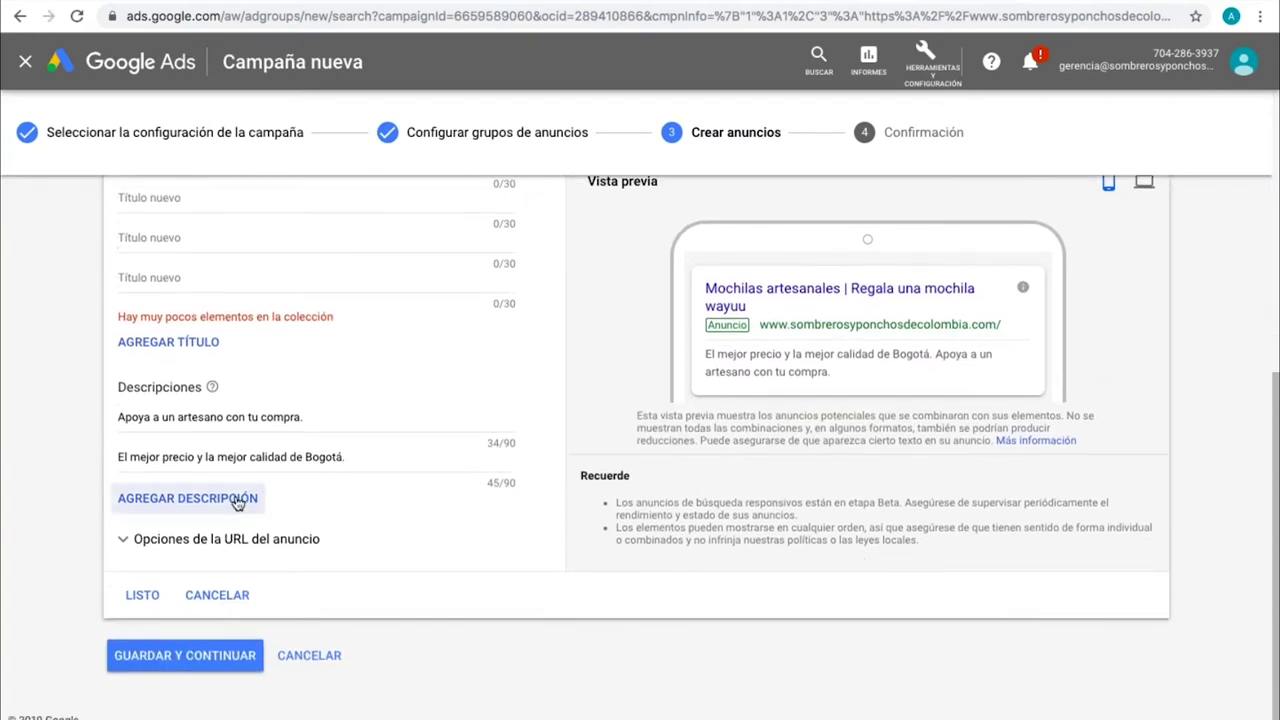
pyautogui.click(213, 500)
pyautogui.write('moCHILAS')
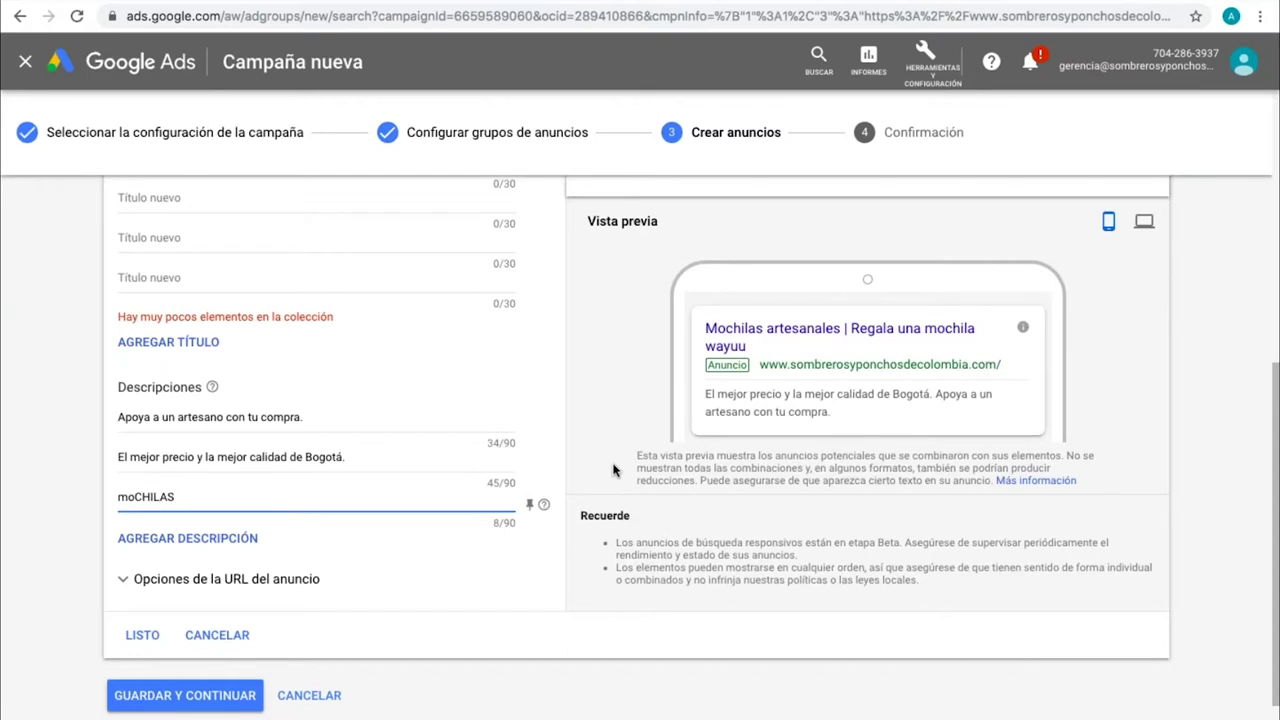
pyautogui.hotkey('ctrl', 'a')
pyautogui.write('MOc')
pyautogui.press('BackSpace')
pyautogui.press('BackSpace')
pyautogui.write('ochilas tipicas colombianas')
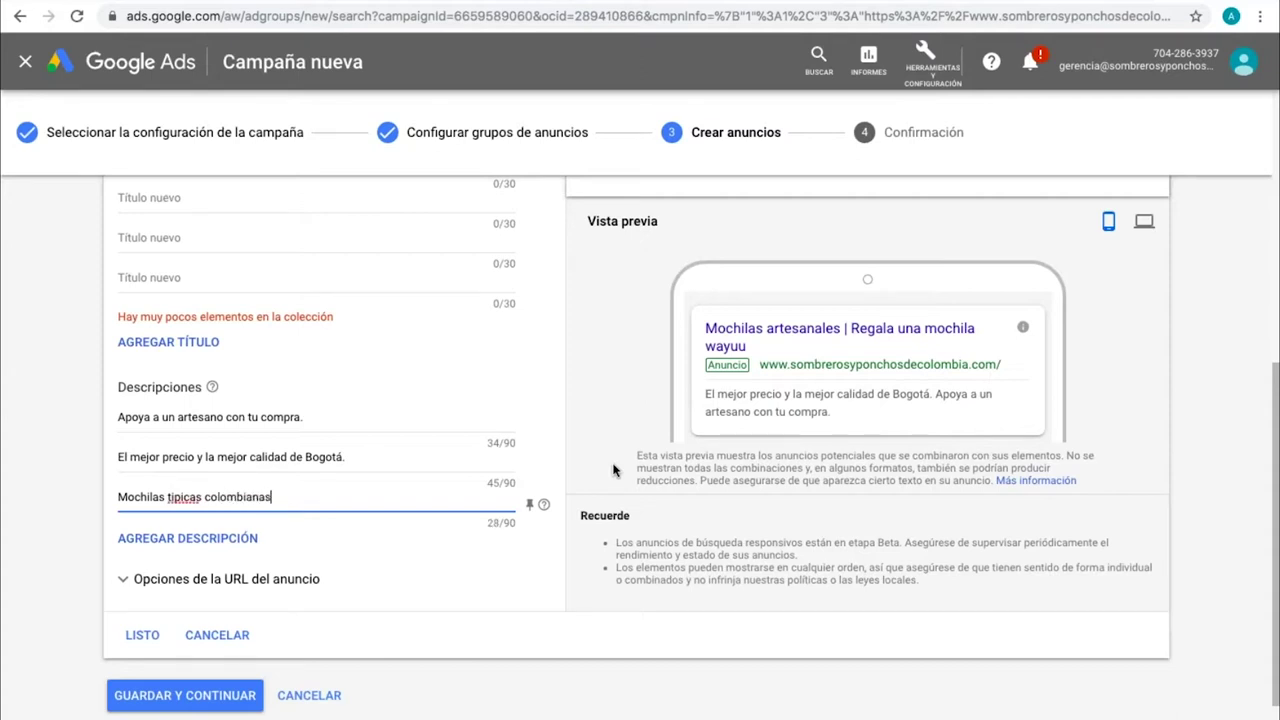
pyautogui.click(212, 705)
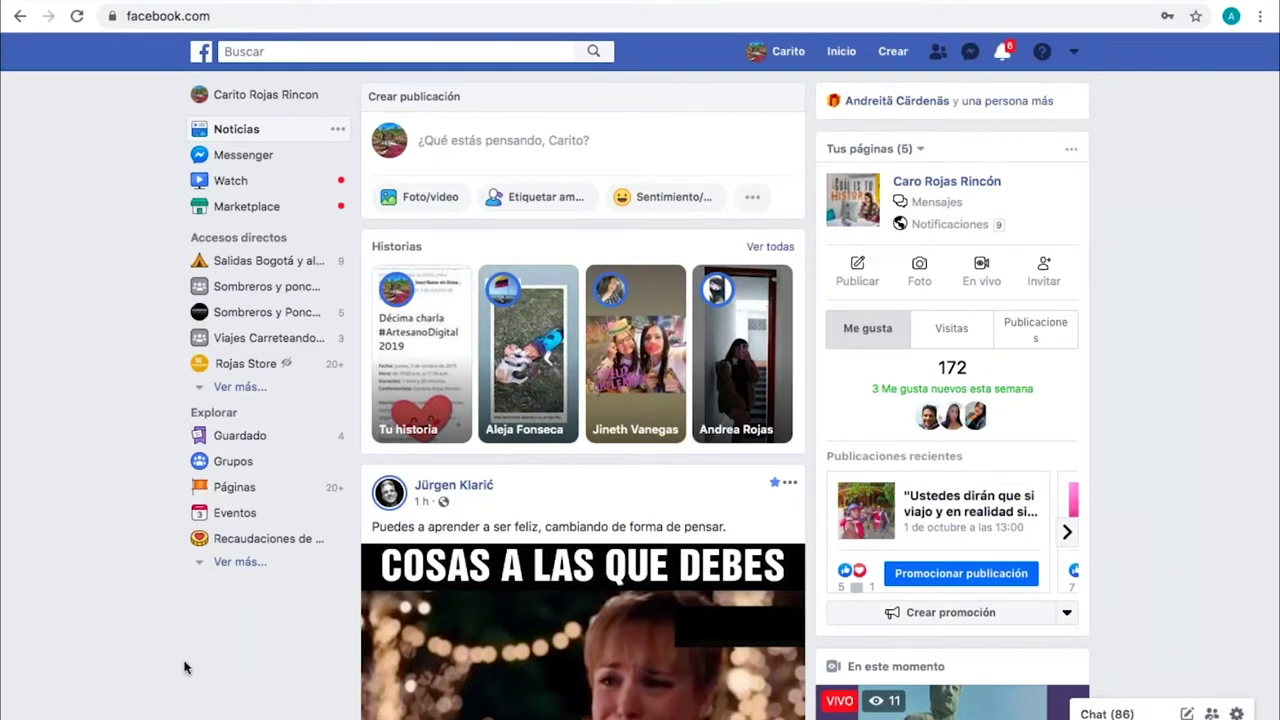
# Step: Go to business.facebook.com to reach the list of businesses in the Administrador comercial
pyautogui.click(1076, 53)
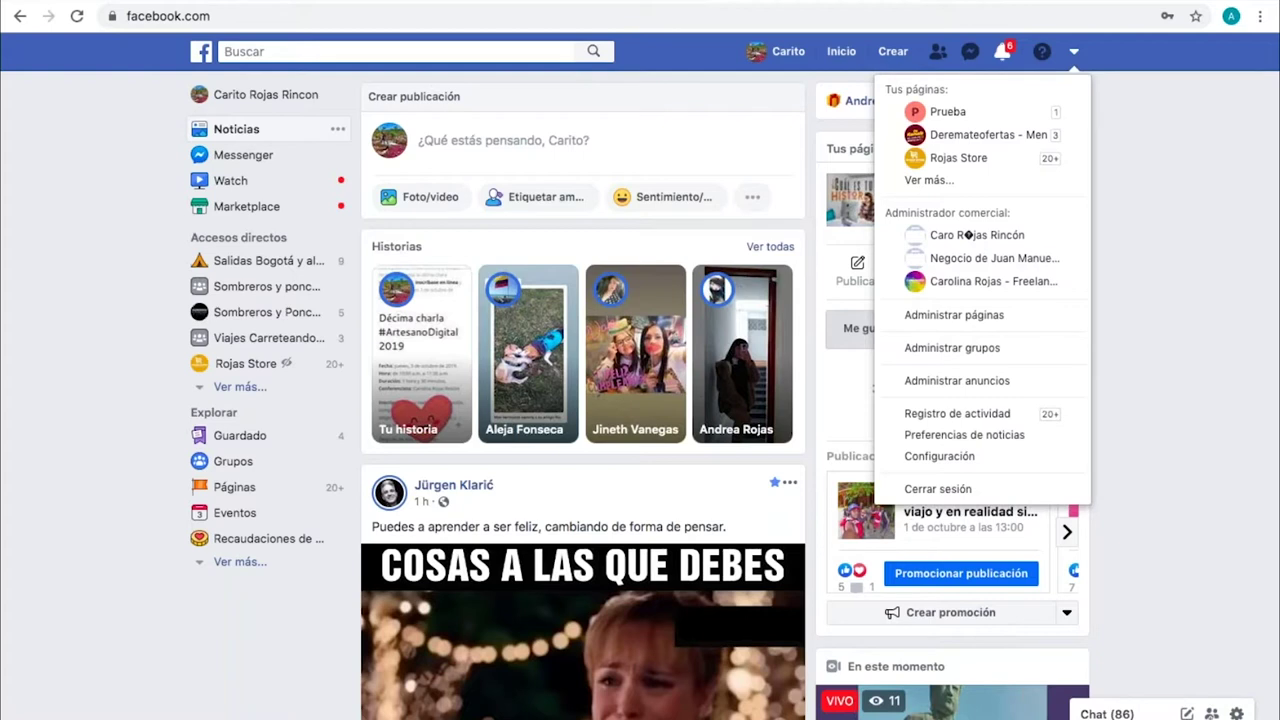
pyautogui.hotkey('ctrl', 'l')
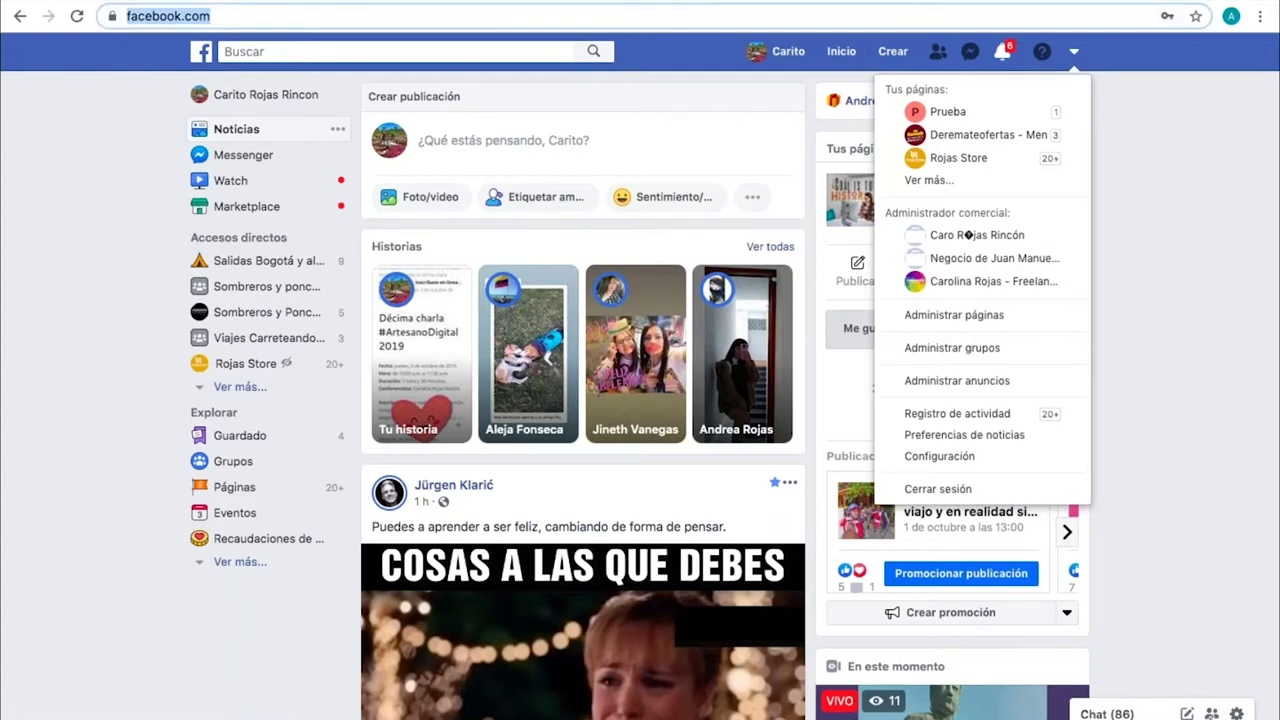
pyautogui.write('bu')
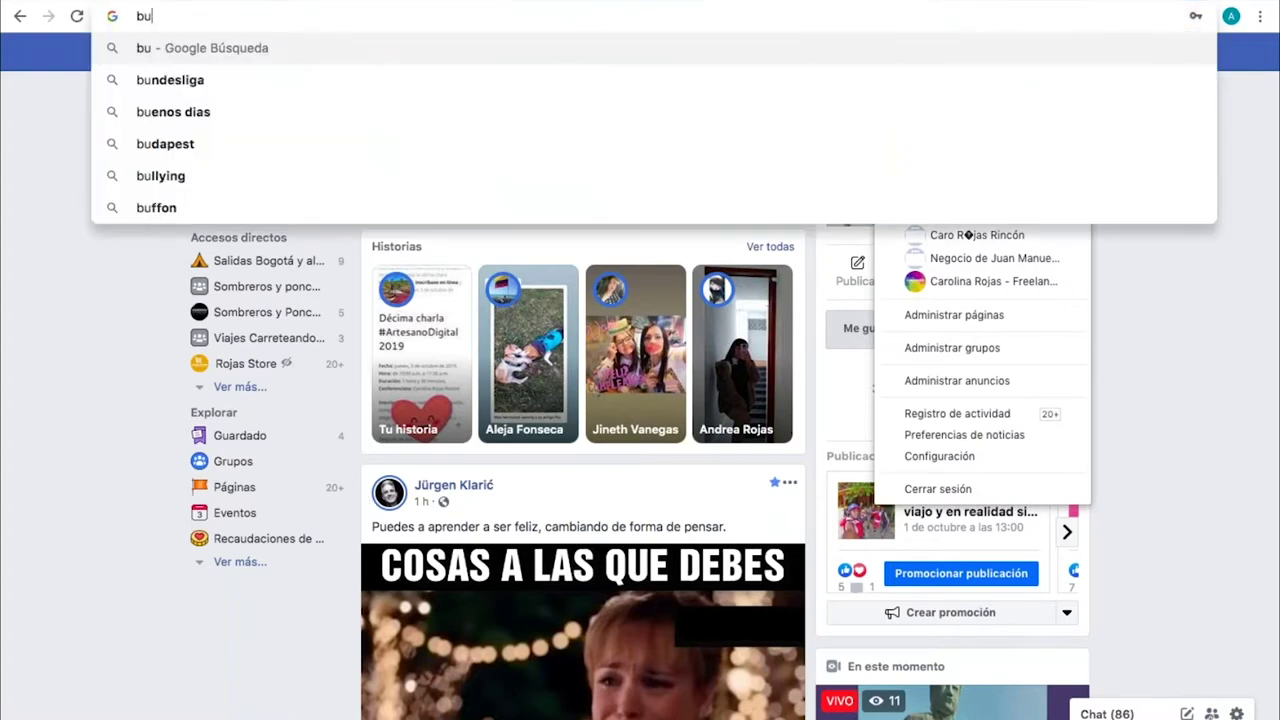
pyautogui.write('siness')
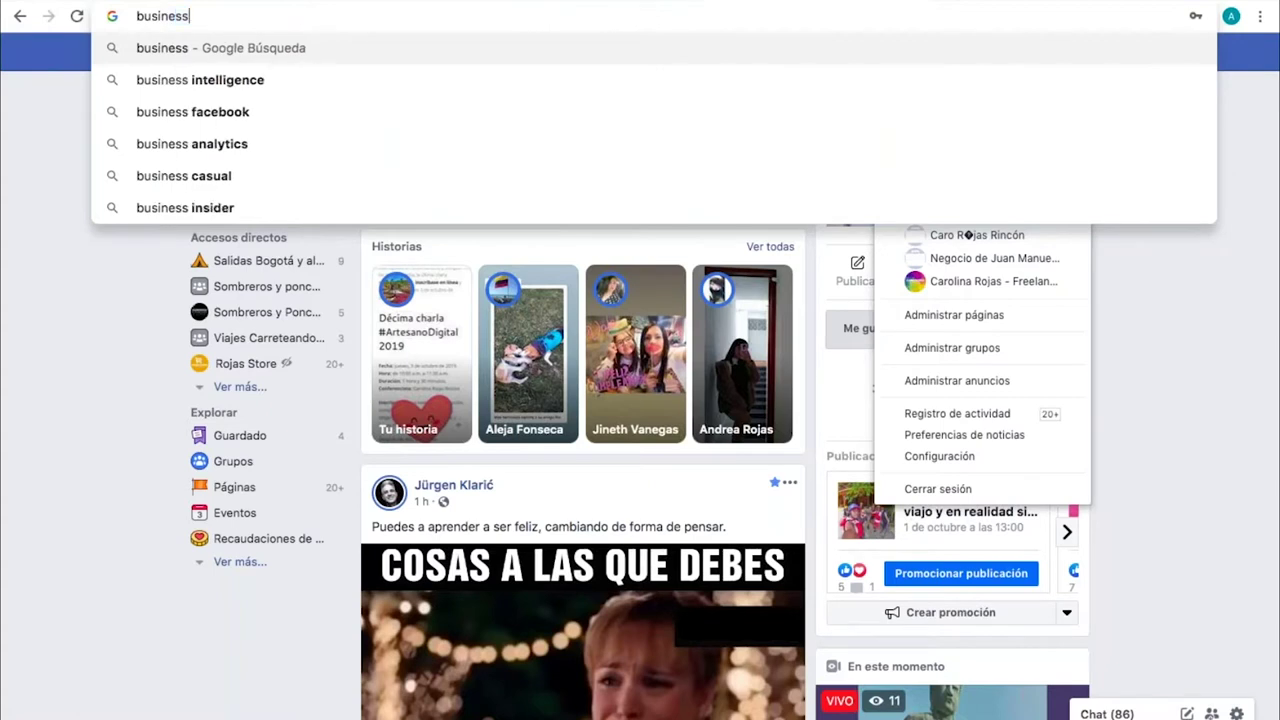
pyautogui.write('.face')
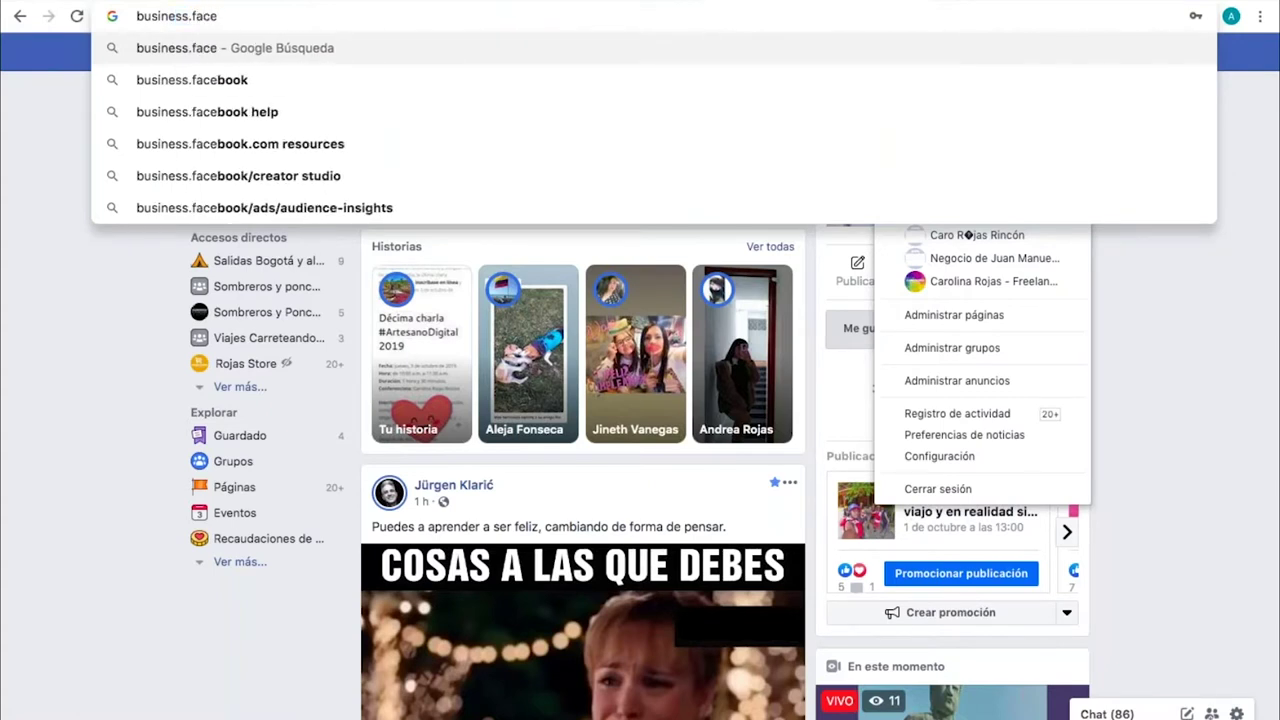
pyautogui.write('book.com')
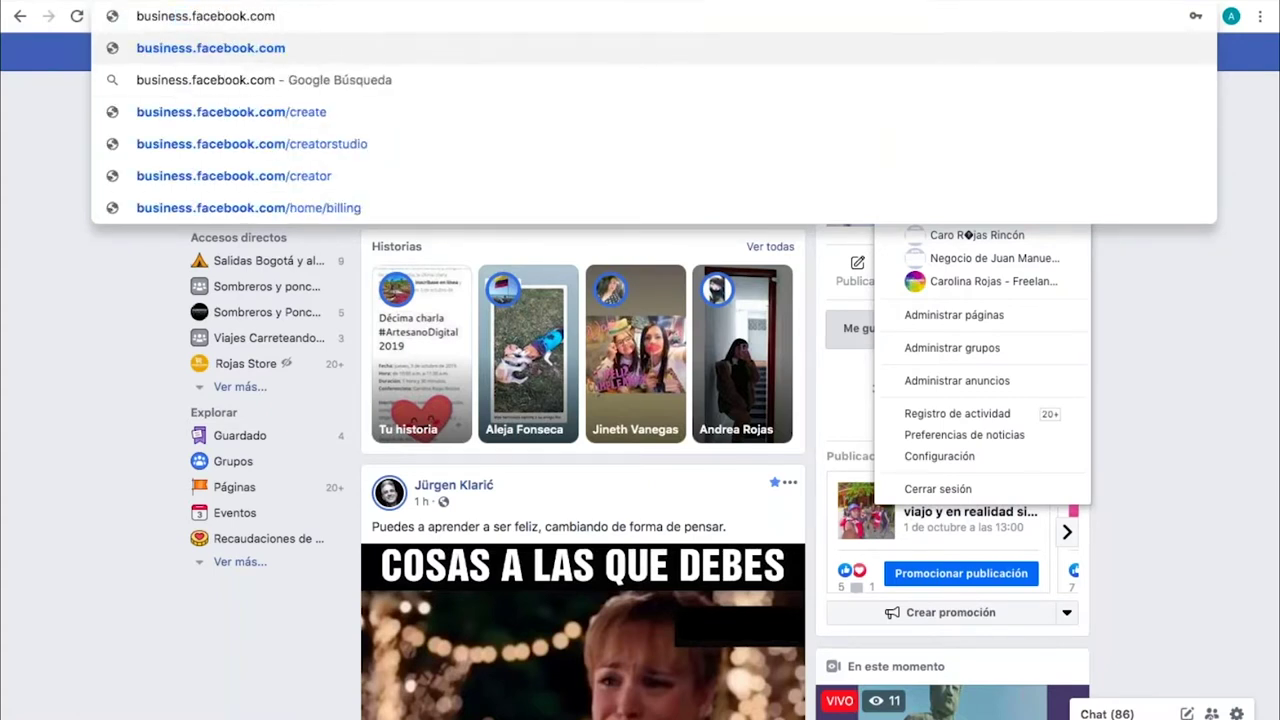
pyautogui.press('Return')
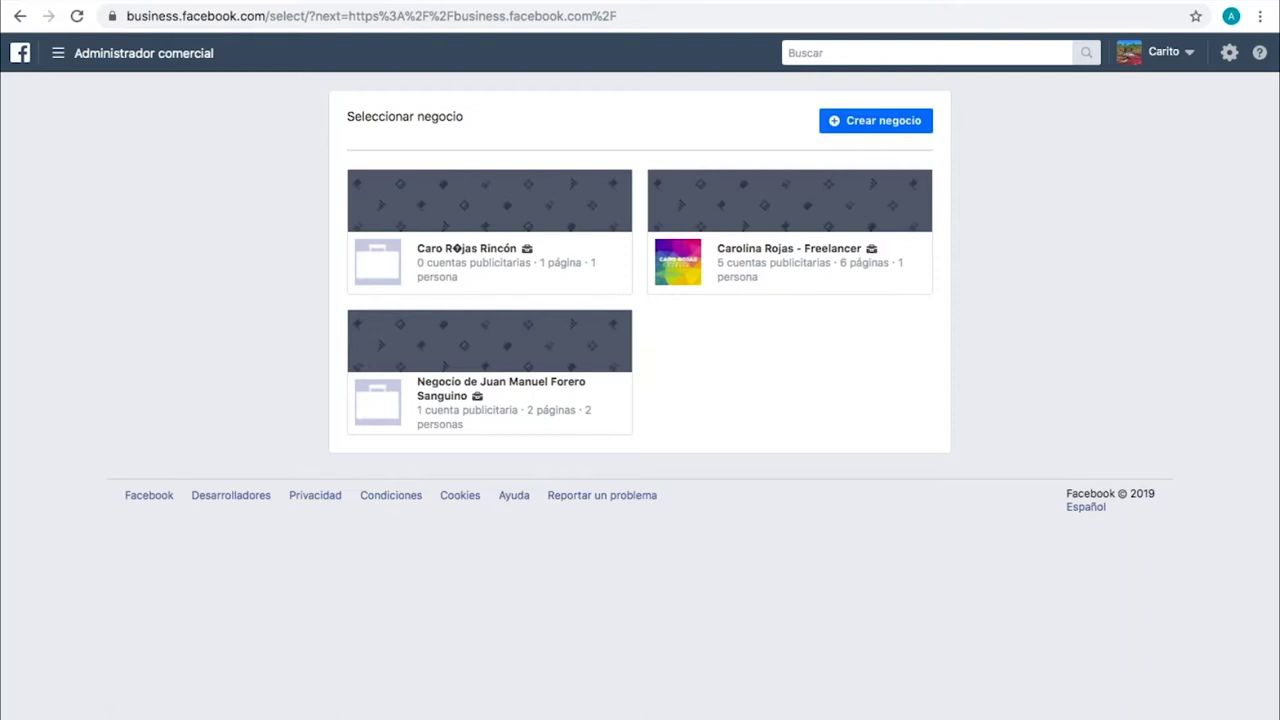
# Step: Open the Freelancer business and review its ad accounts and pages
pyautogui.click(727, 271)
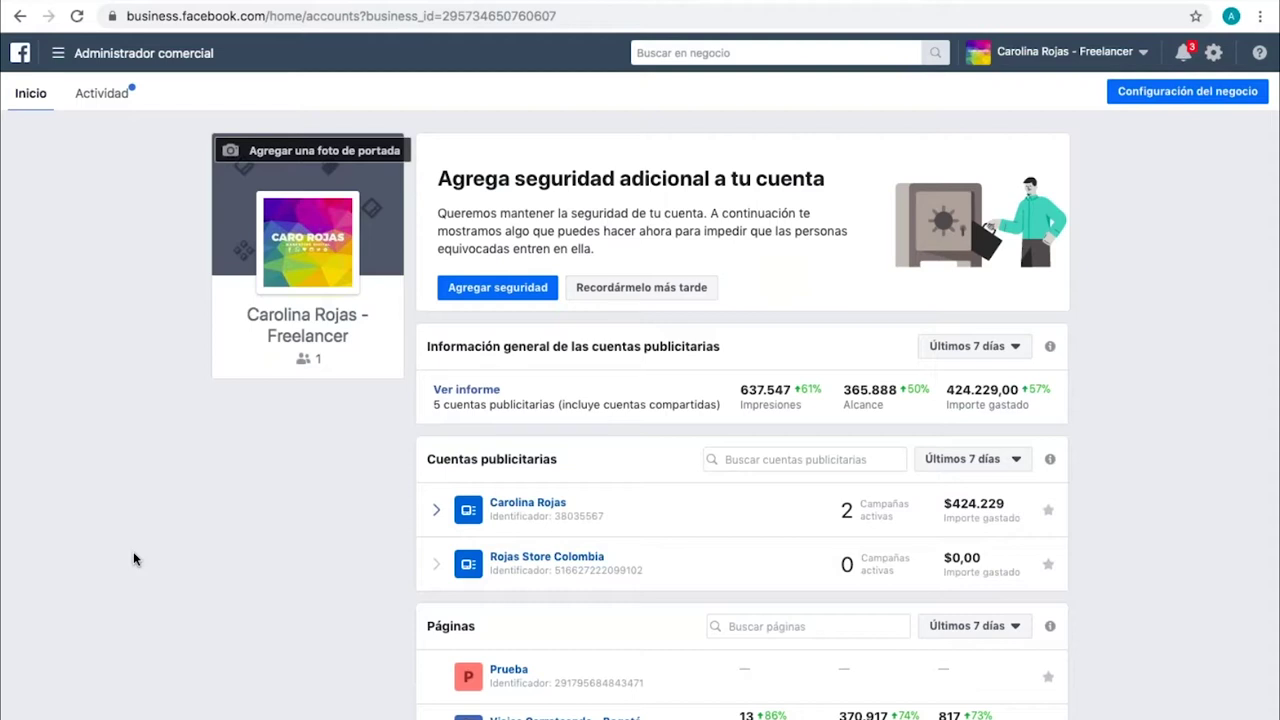
pyautogui.scroll(-3, 134, 558)
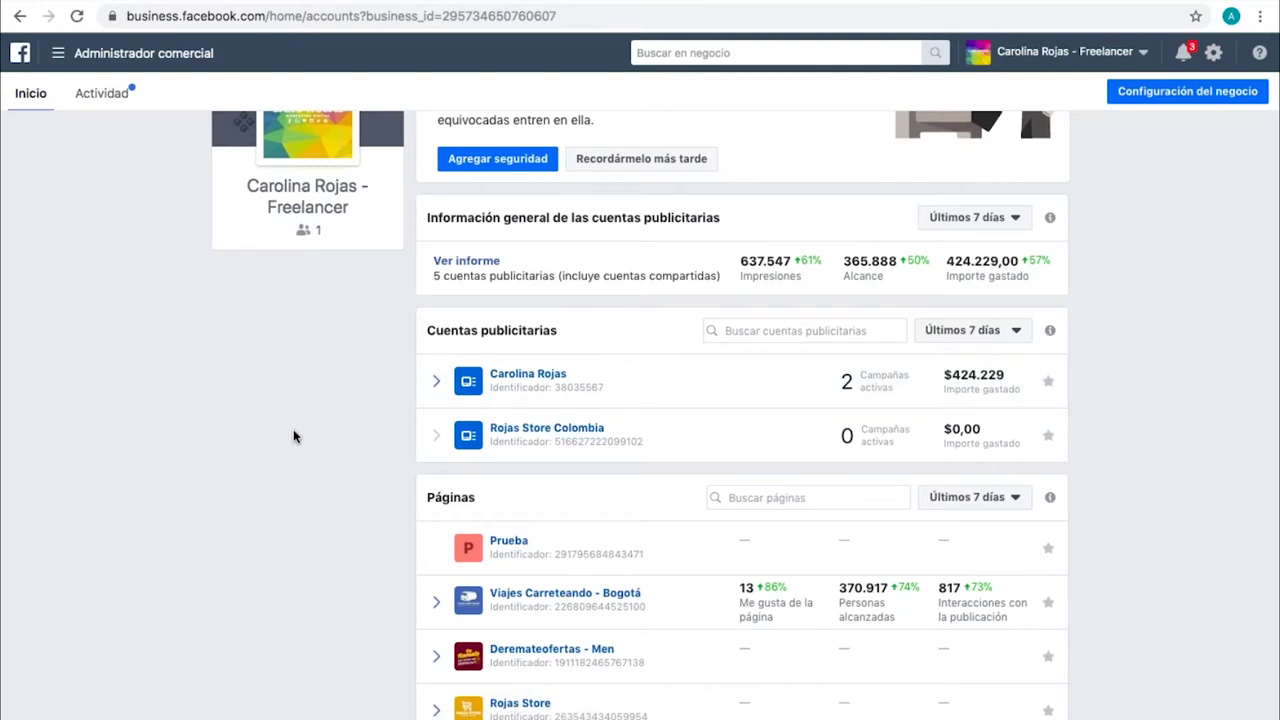
pyautogui.scroll(-1, 293, 436)
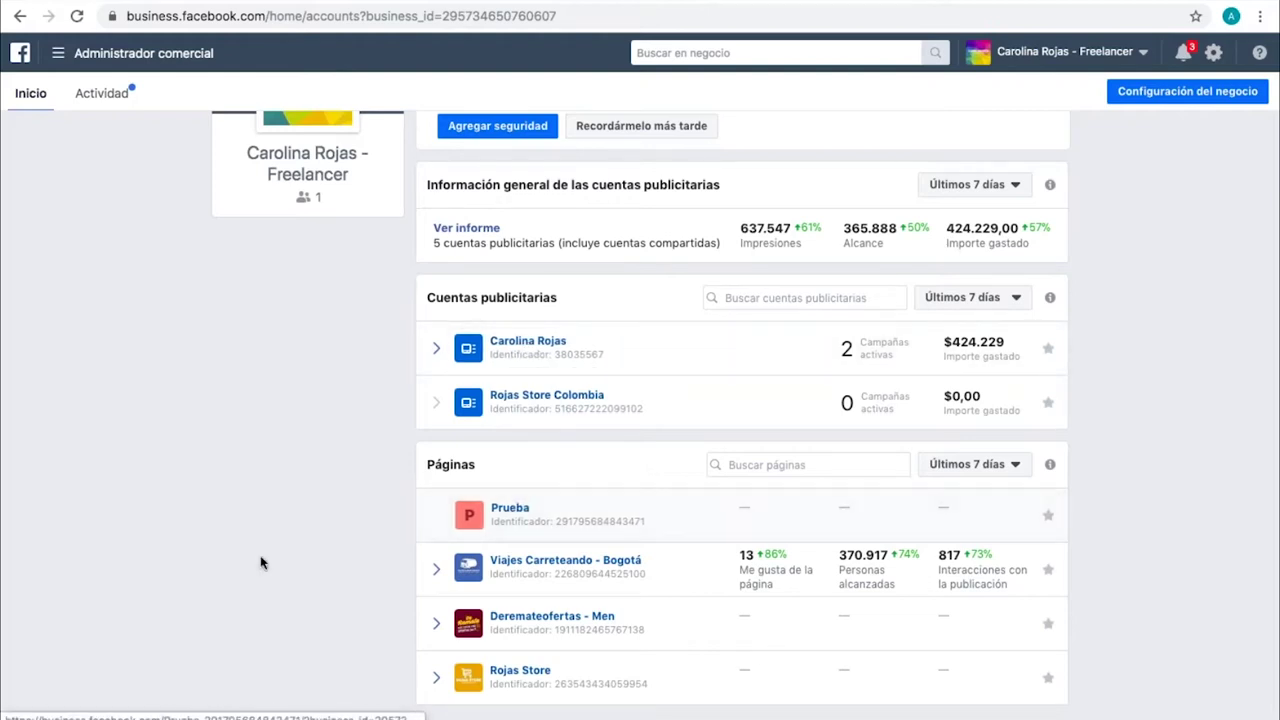
# Step: Open the business's ad account that has active campaigns and switch to the Sombreros y ponchos de Colombia ad account
pyautogui.click(542, 340)
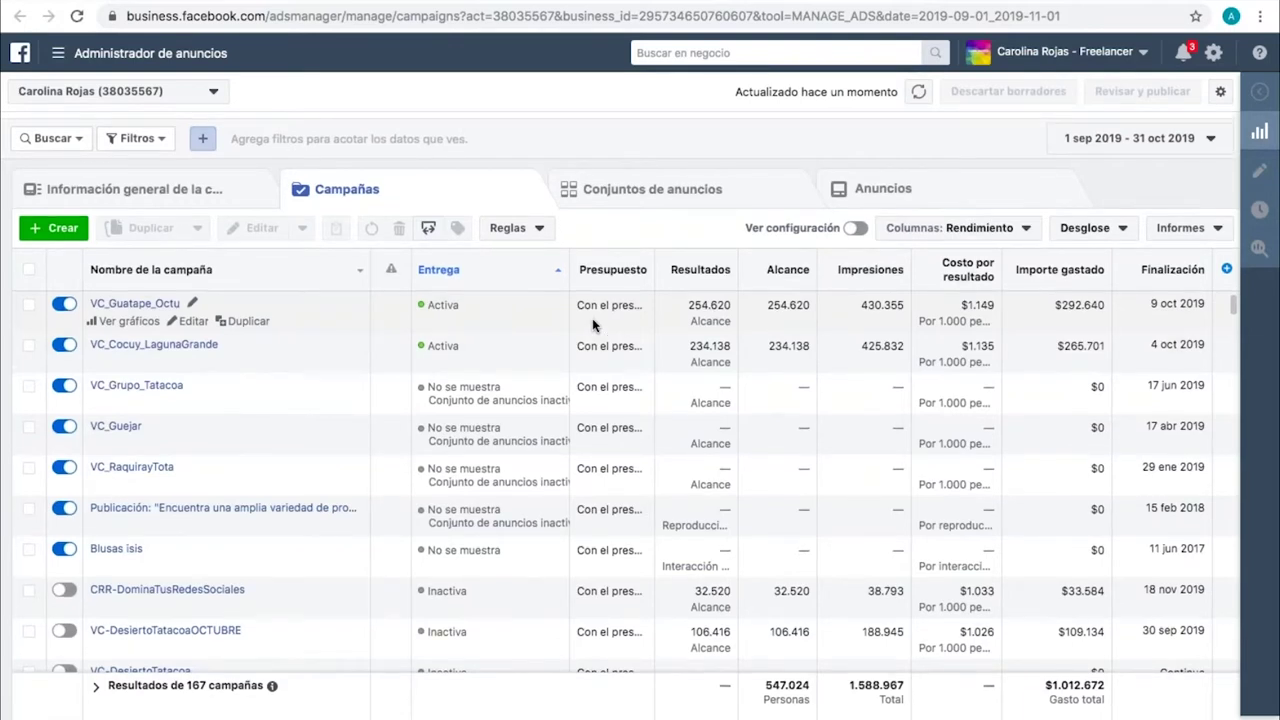
pyautogui.click(214, 91)
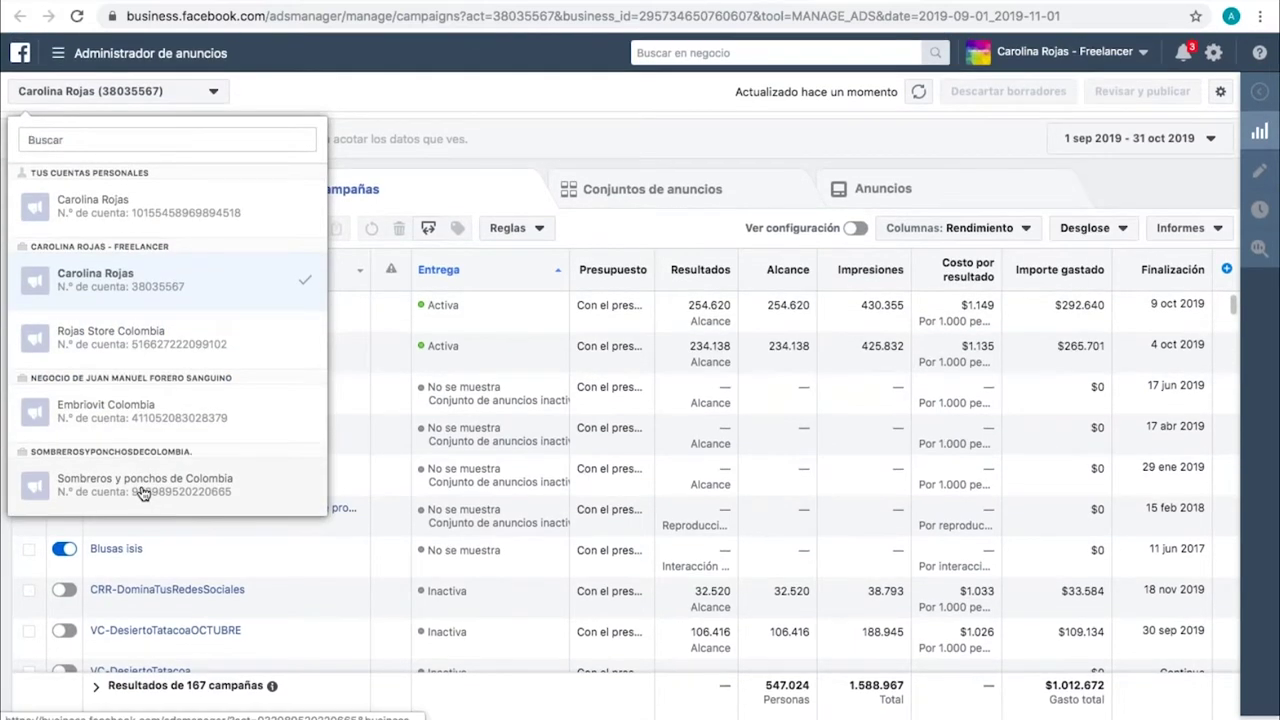
pyautogui.click(143, 485)
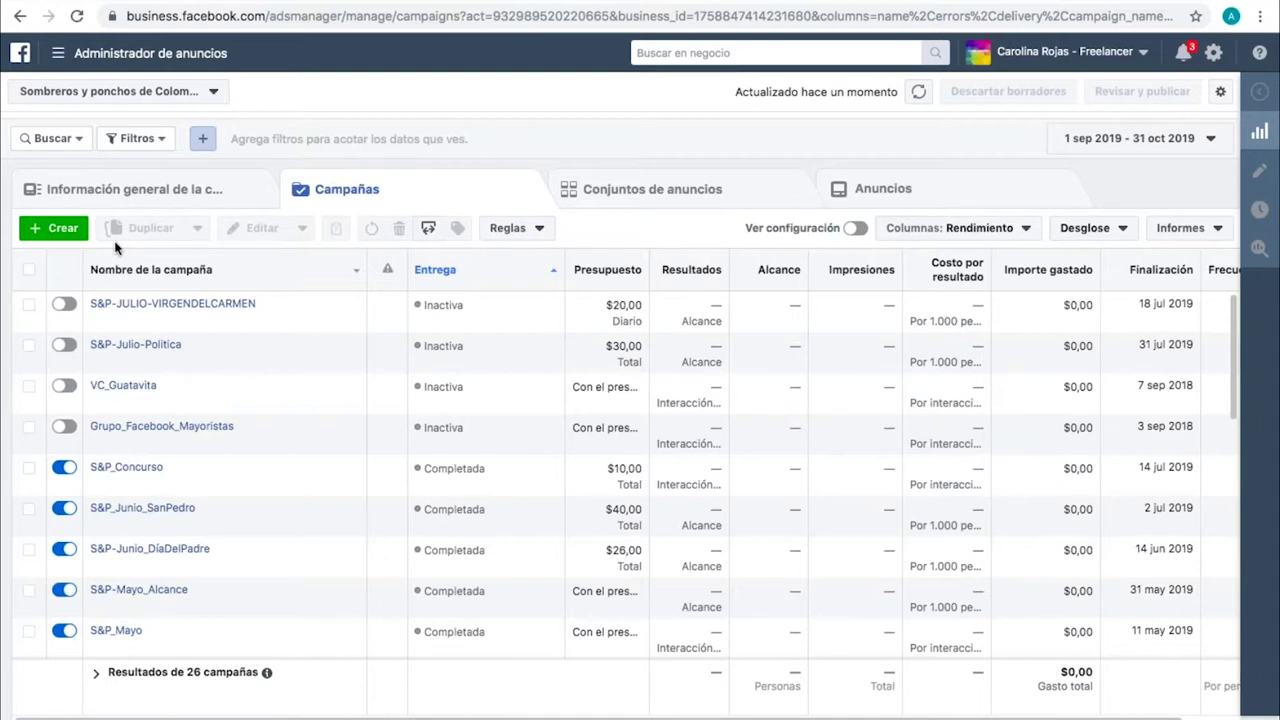
# Step: Create a new campaign in this ad account with Alcance as its marketing objective
pyautogui.click(56, 236)
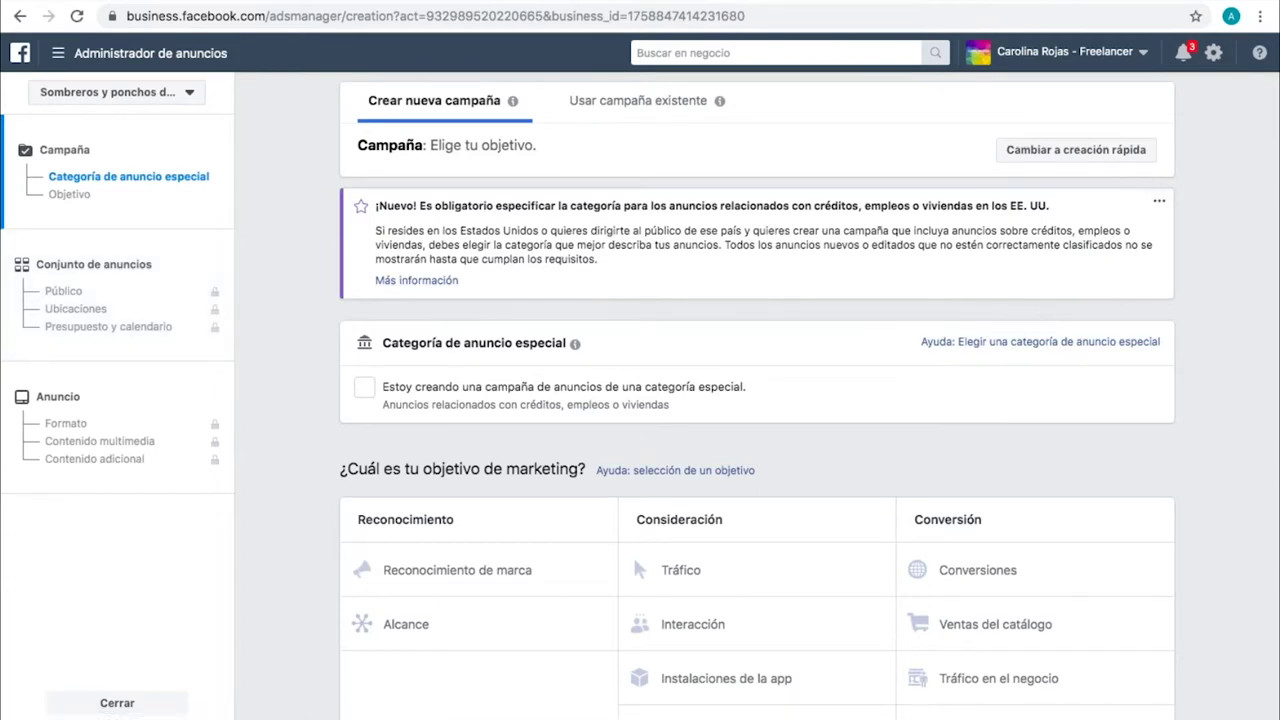
pyautogui.scroll(-3, 760, 400)
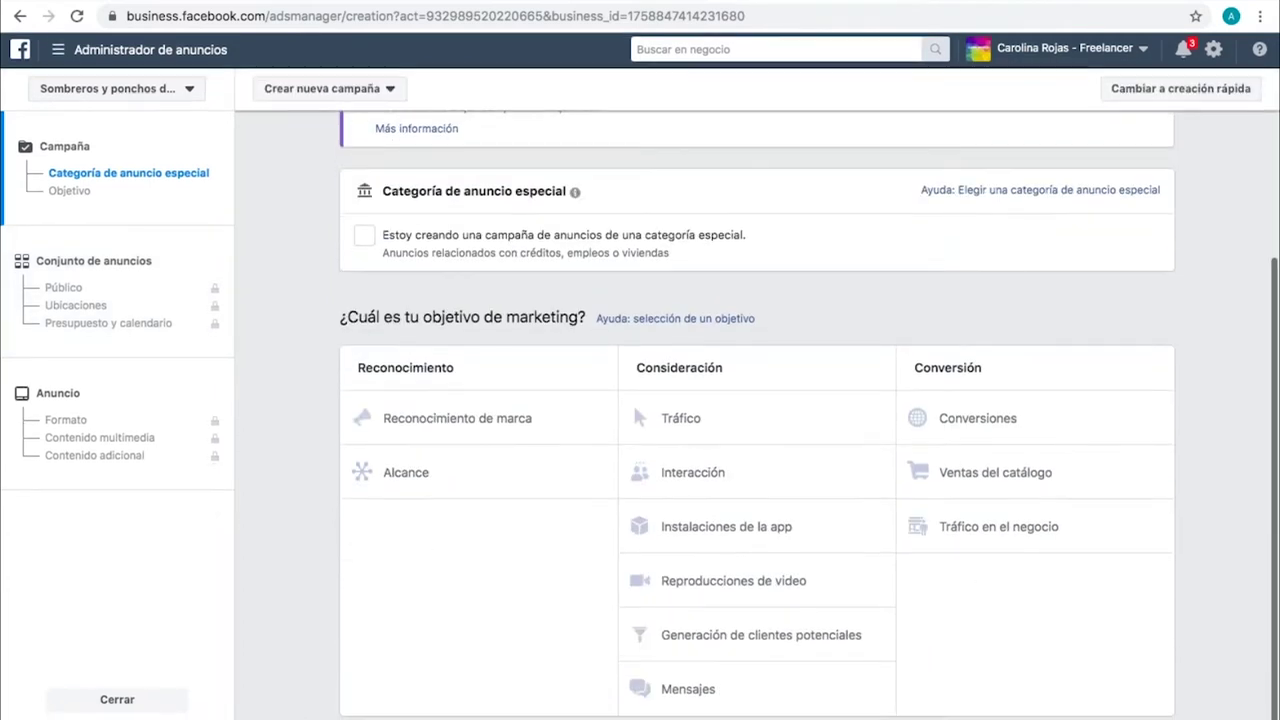
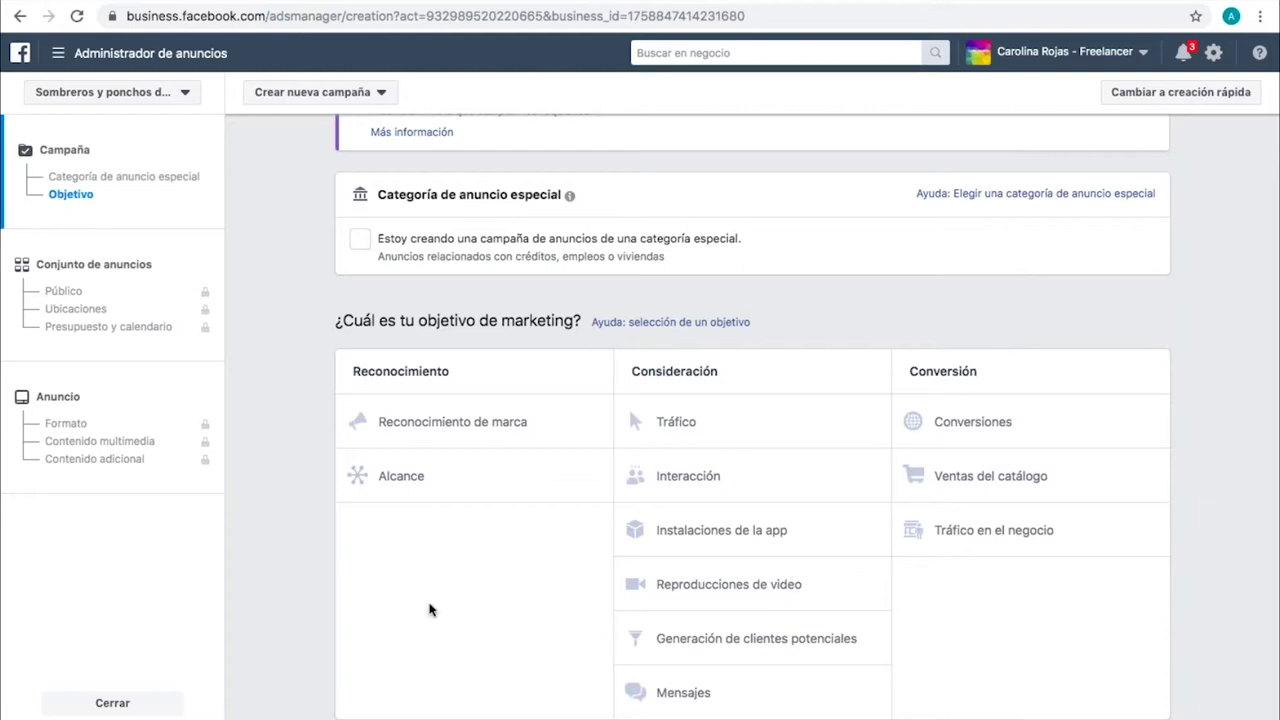
pyautogui.click(453, 500)
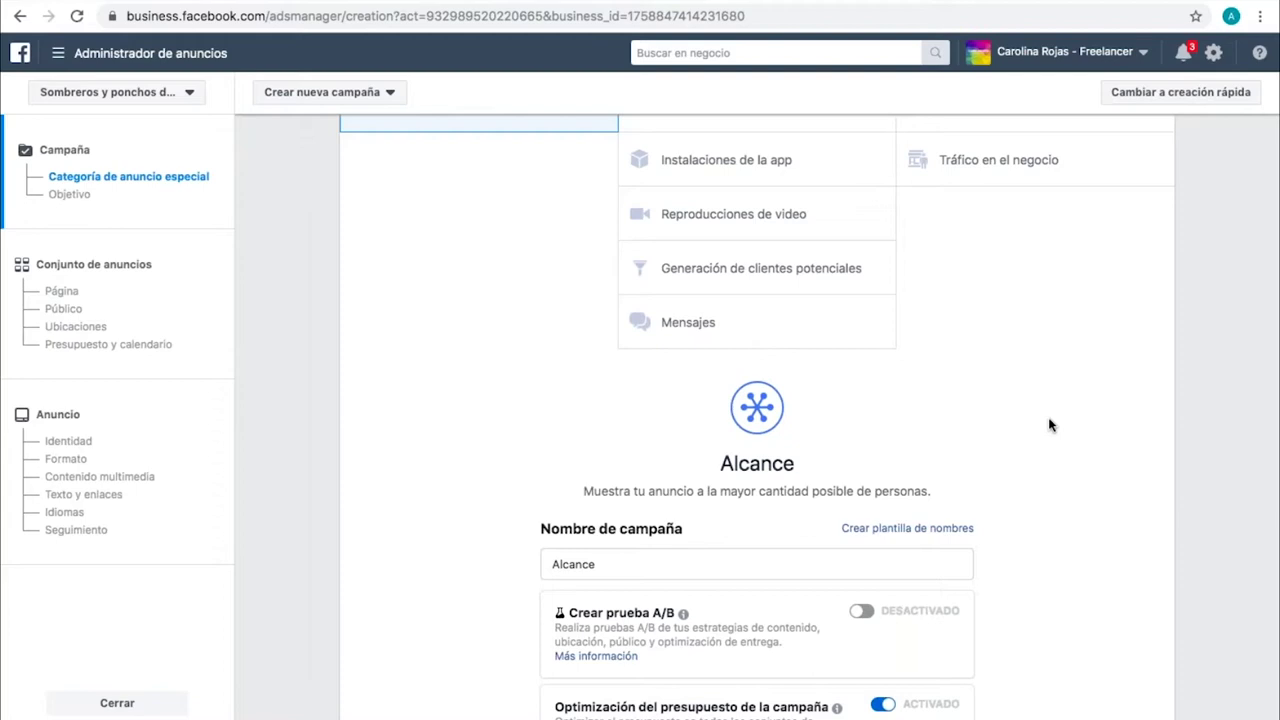
# Step: Replace the default campaign name with "Mochilaswayuu"
pyautogui.scroll(-2, 1049, 425)
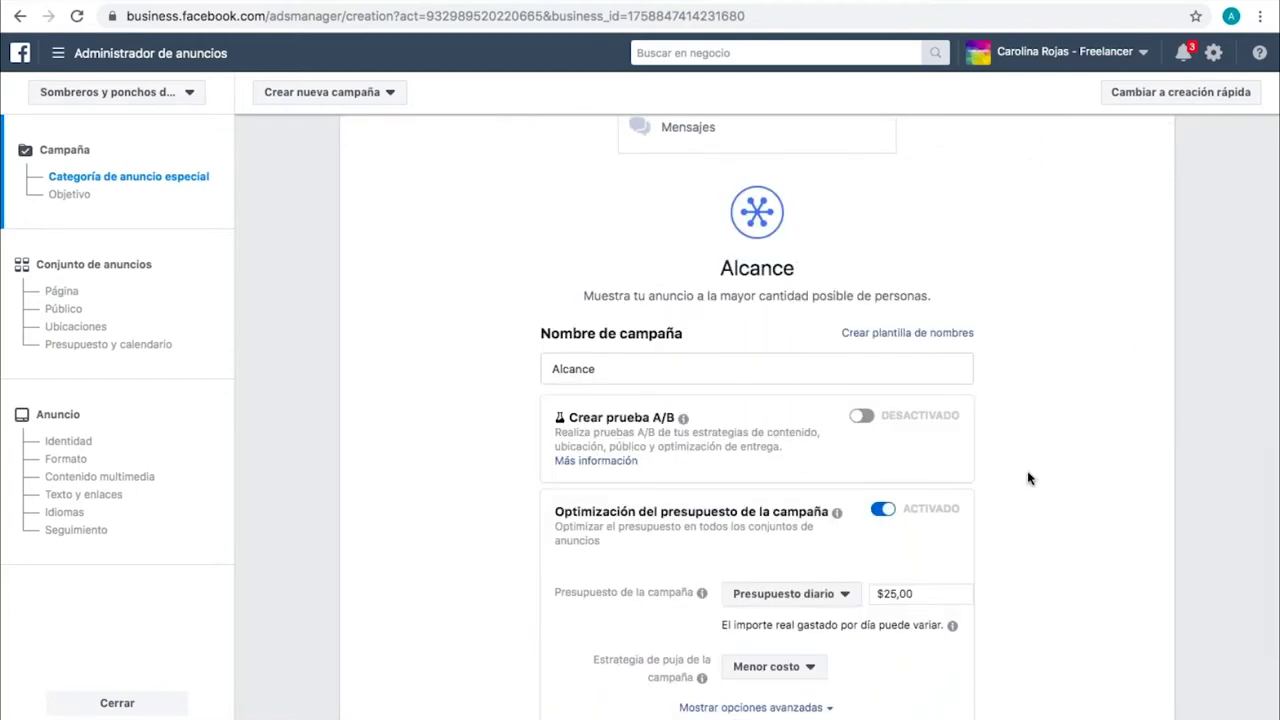
pyautogui.scroll(-2, 1028, 478)
pyautogui.moveTo(615, 194); pyautogui.dragTo(553, 194)
pyautogui.press('BackSpace')
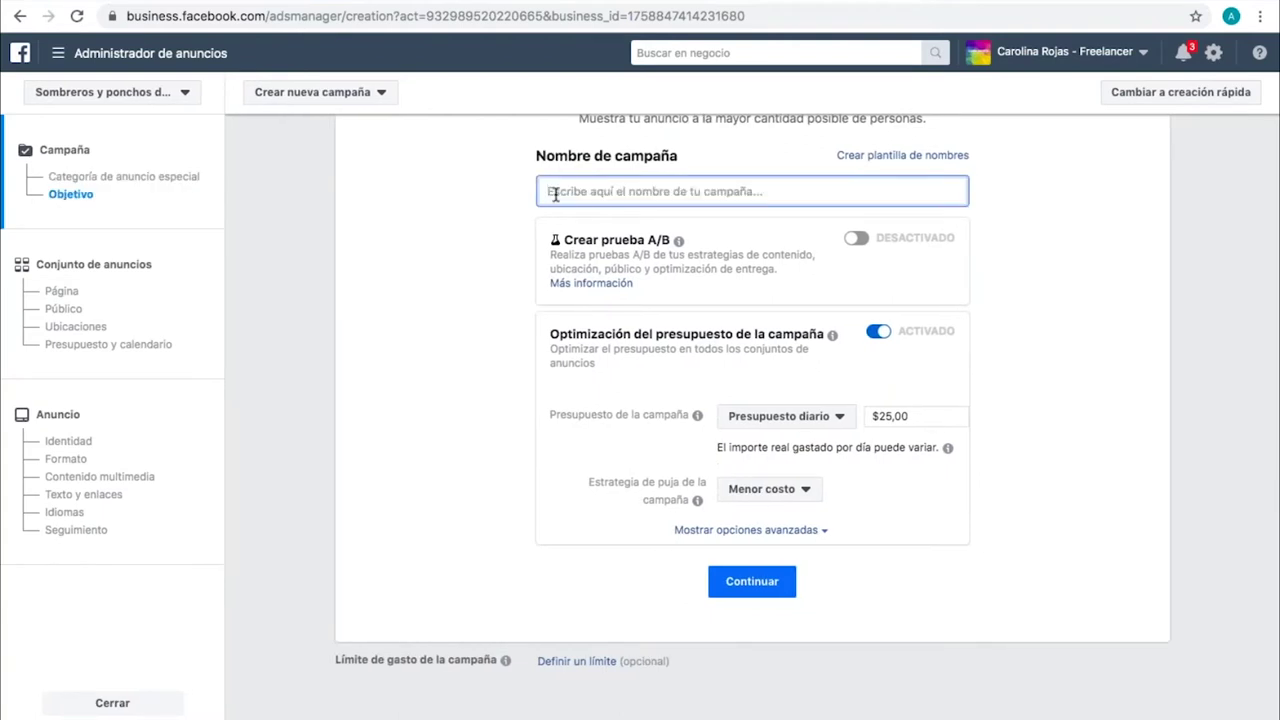
pyautogui.write('Mochilas')
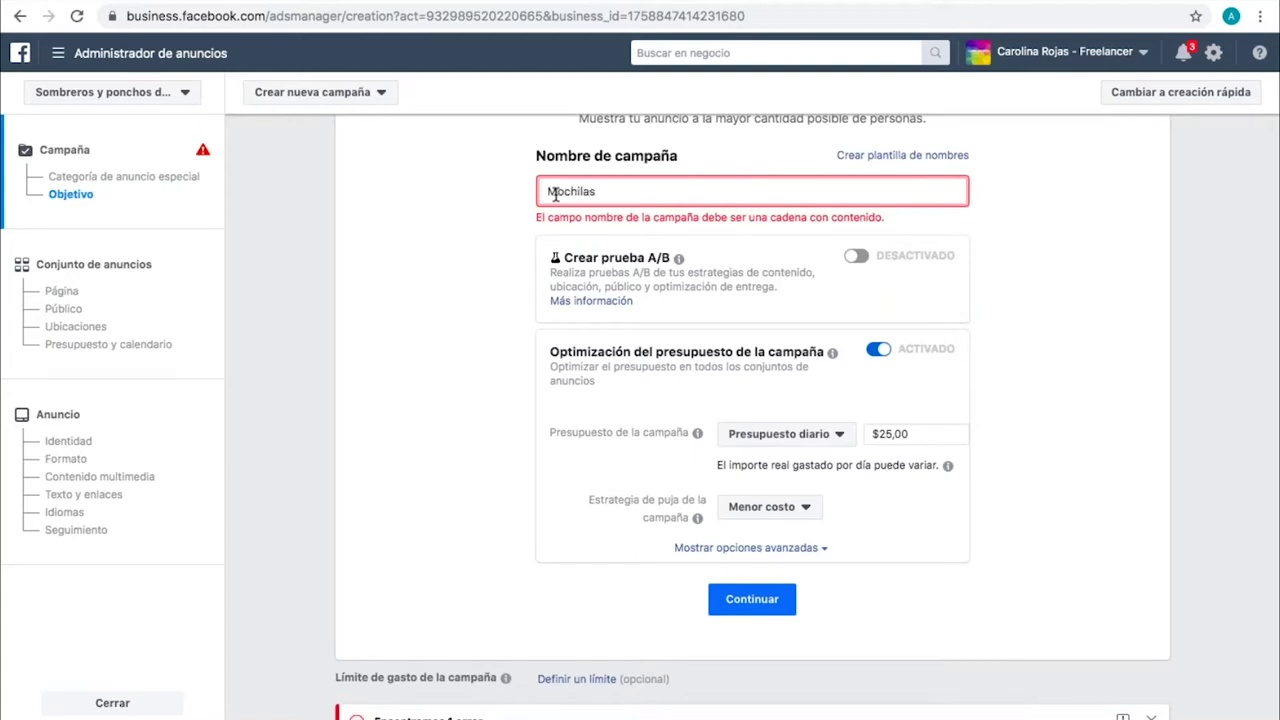
pyautogui.write('wayuu')
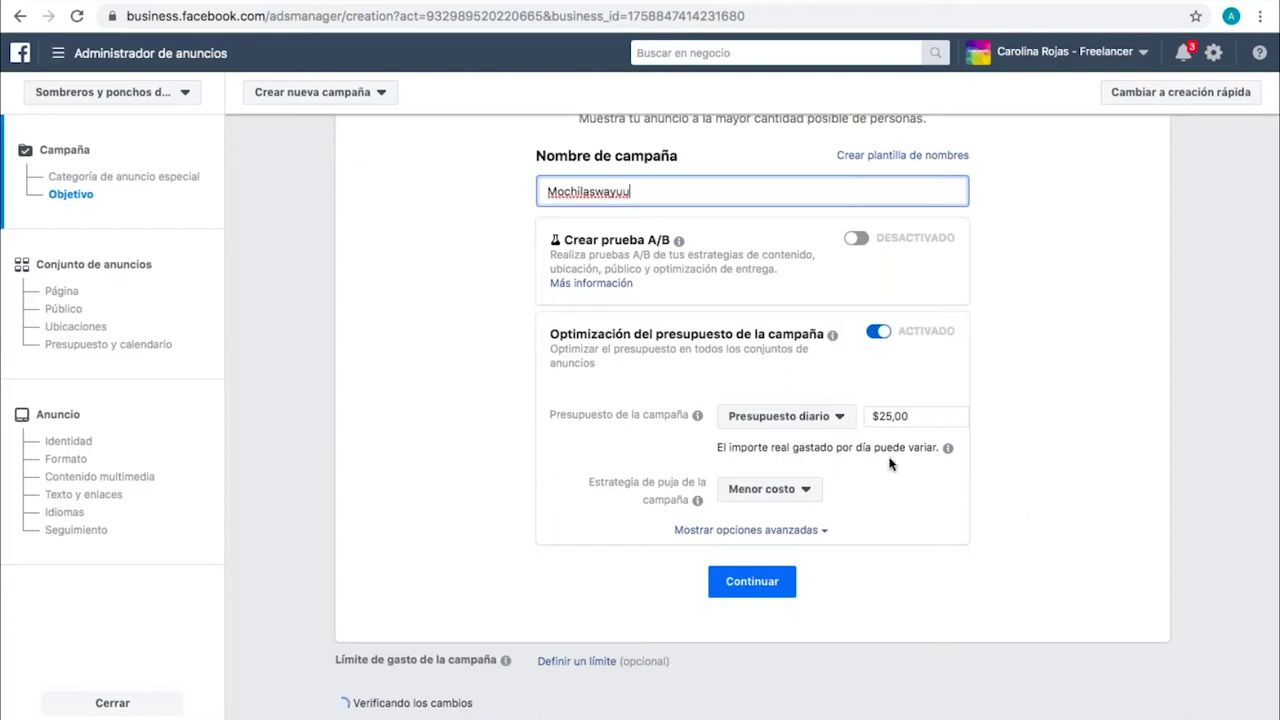
# Step: Change the campaign's budget type to Presupuesto total
pyautogui.click(782, 418)
pyautogui.click(792, 467)
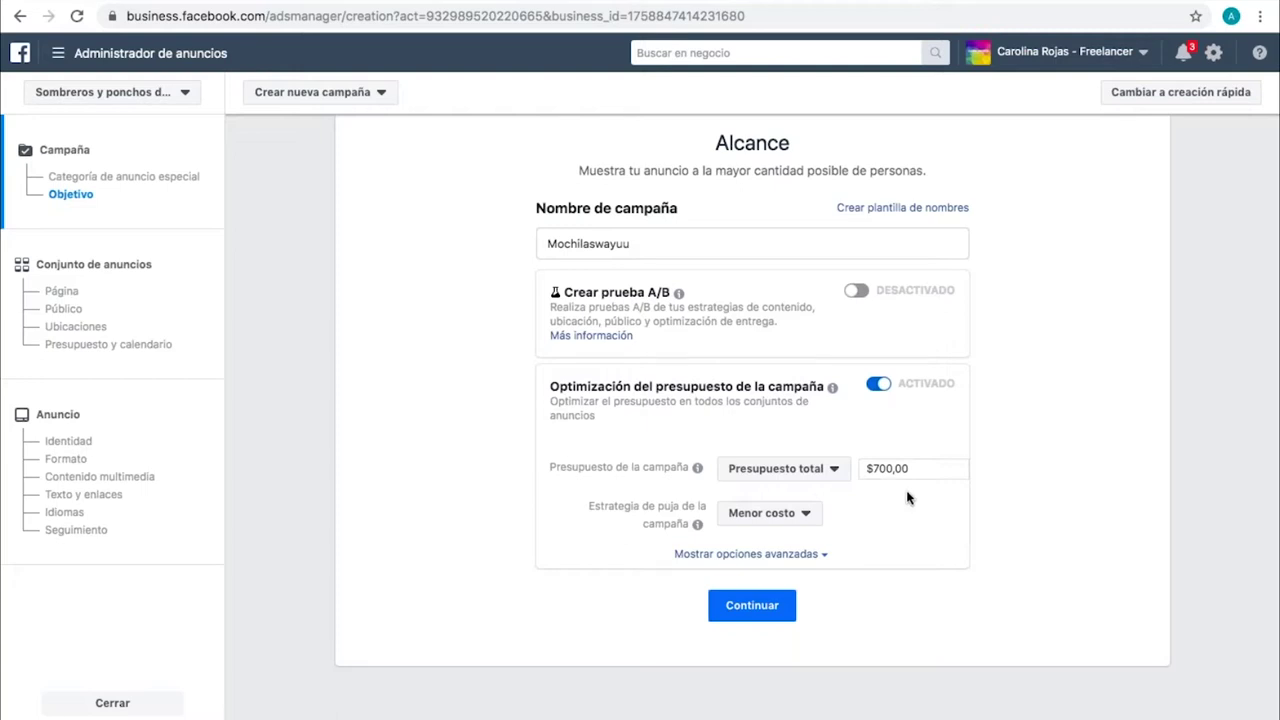
pyautogui.click(785, 470)
pyautogui.click(1003, 472)
pyautogui.moveTo(921, 469); pyautogui.dragTo(866, 469)
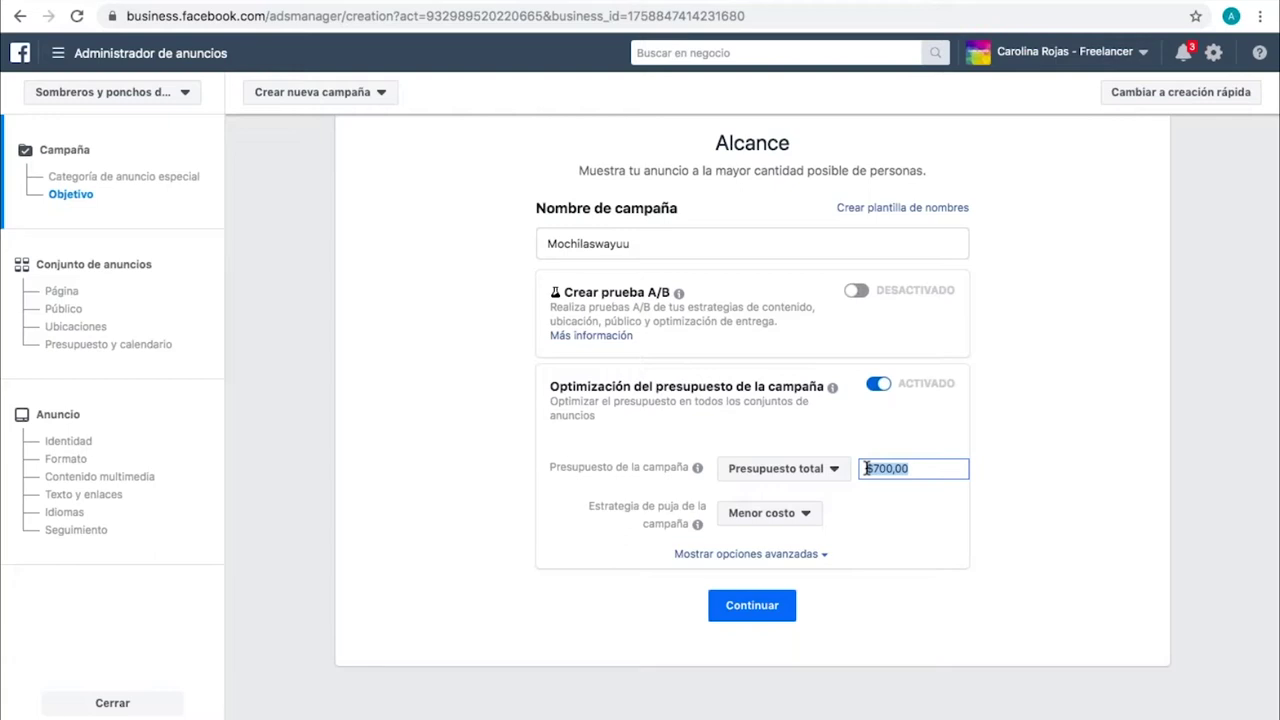
# Step: Keep Menor costo as the campaign's bid strategy and continue to the ad set settings
pyautogui.click(745, 518)
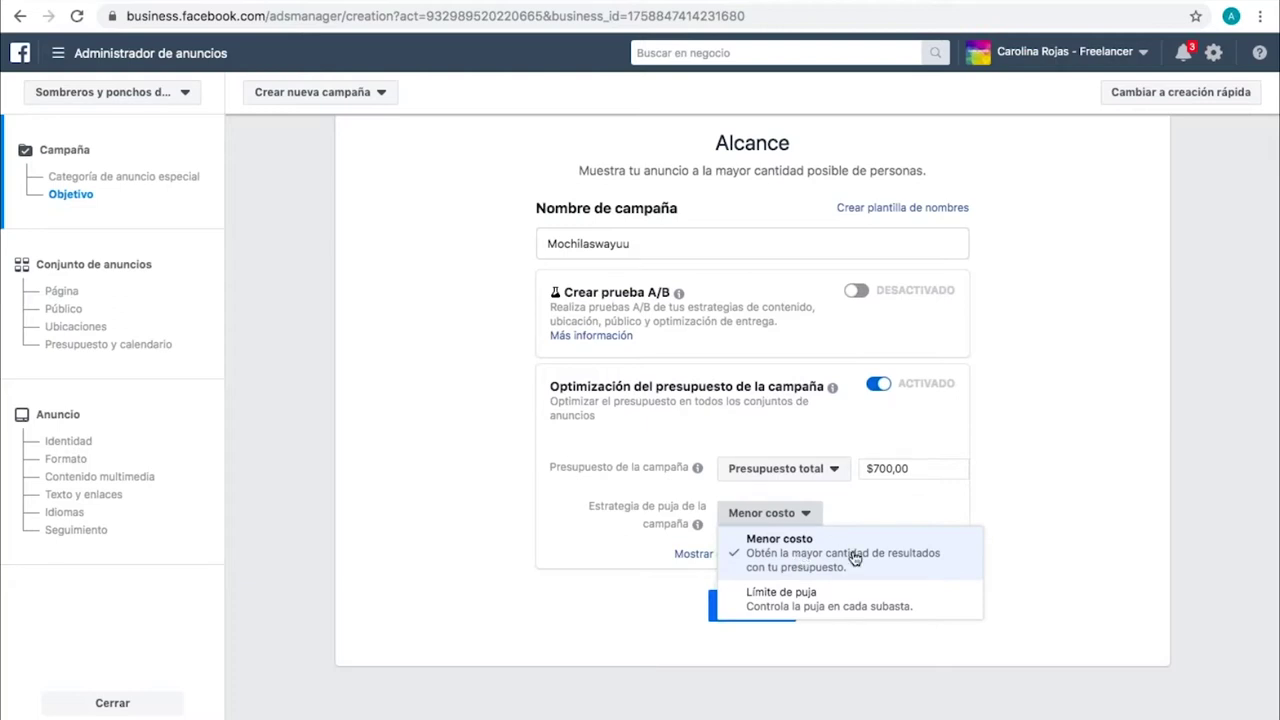
pyautogui.click(822, 562)
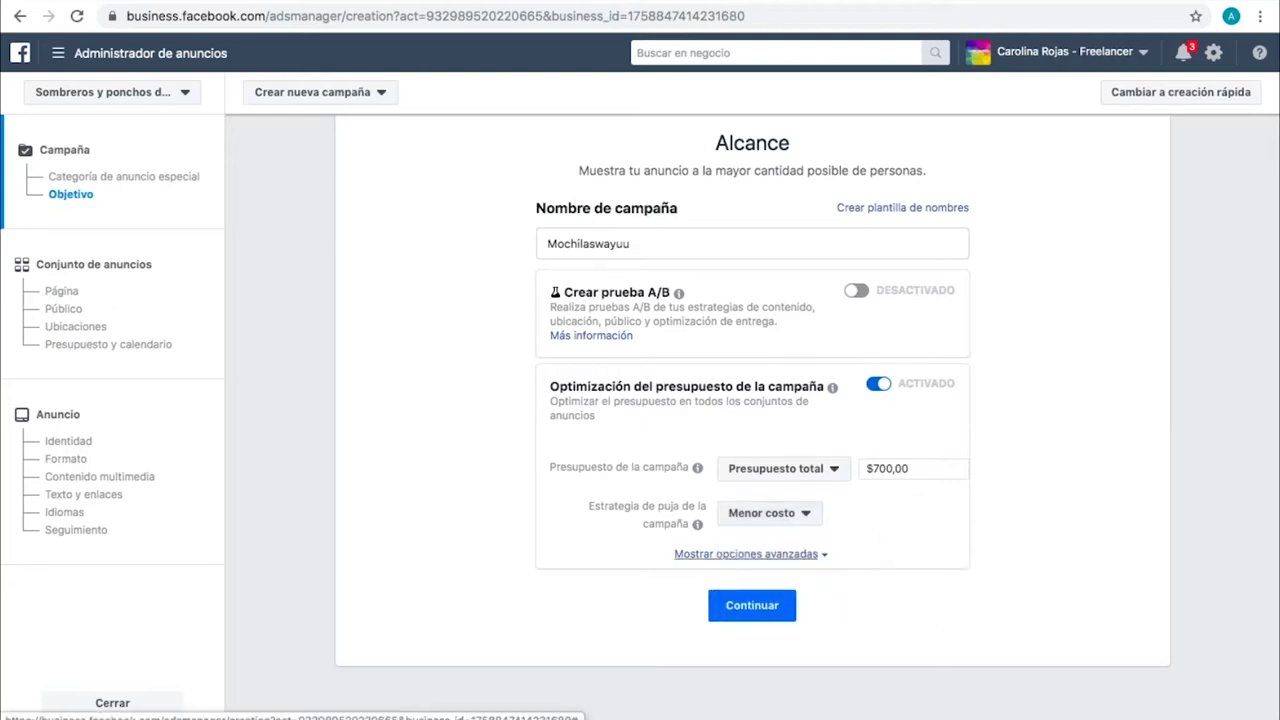
pyautogui.click(755, 616)
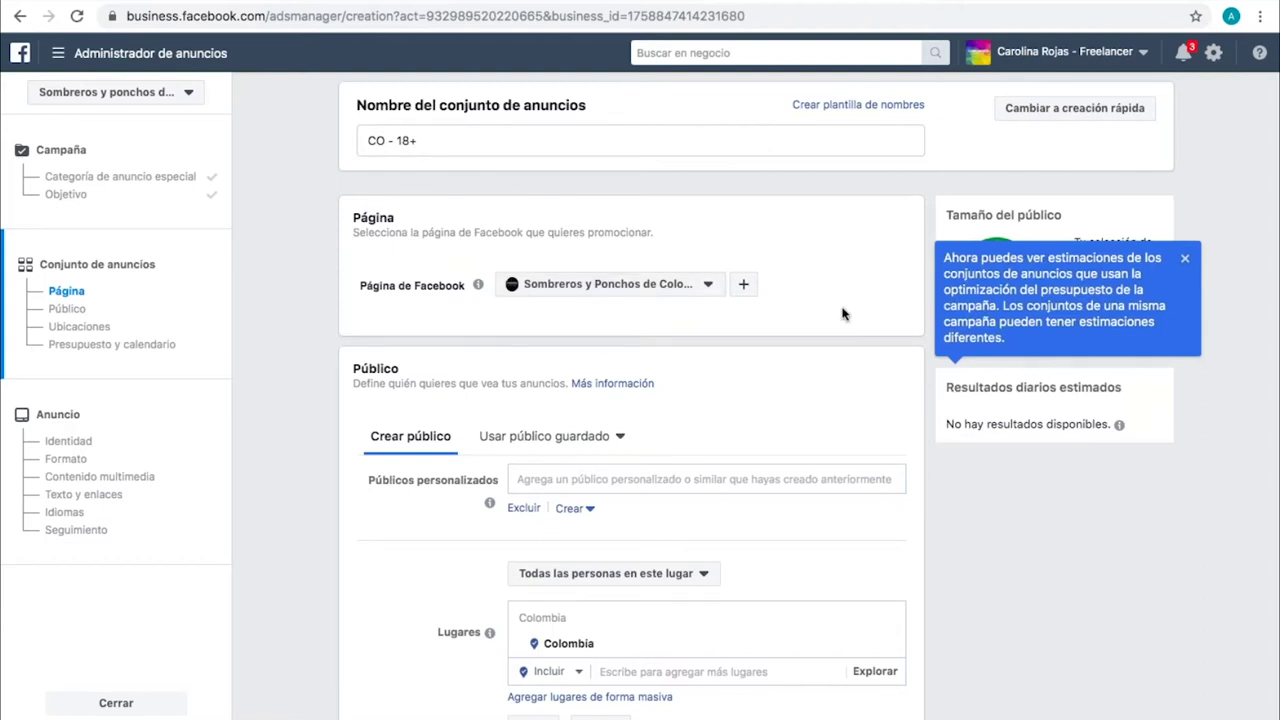
# Step: Remove Colombia from the ad set's audience locations, dismissing the estimates tip and the missing-location notice
pyautogui.scroll(-3, 829, 347)
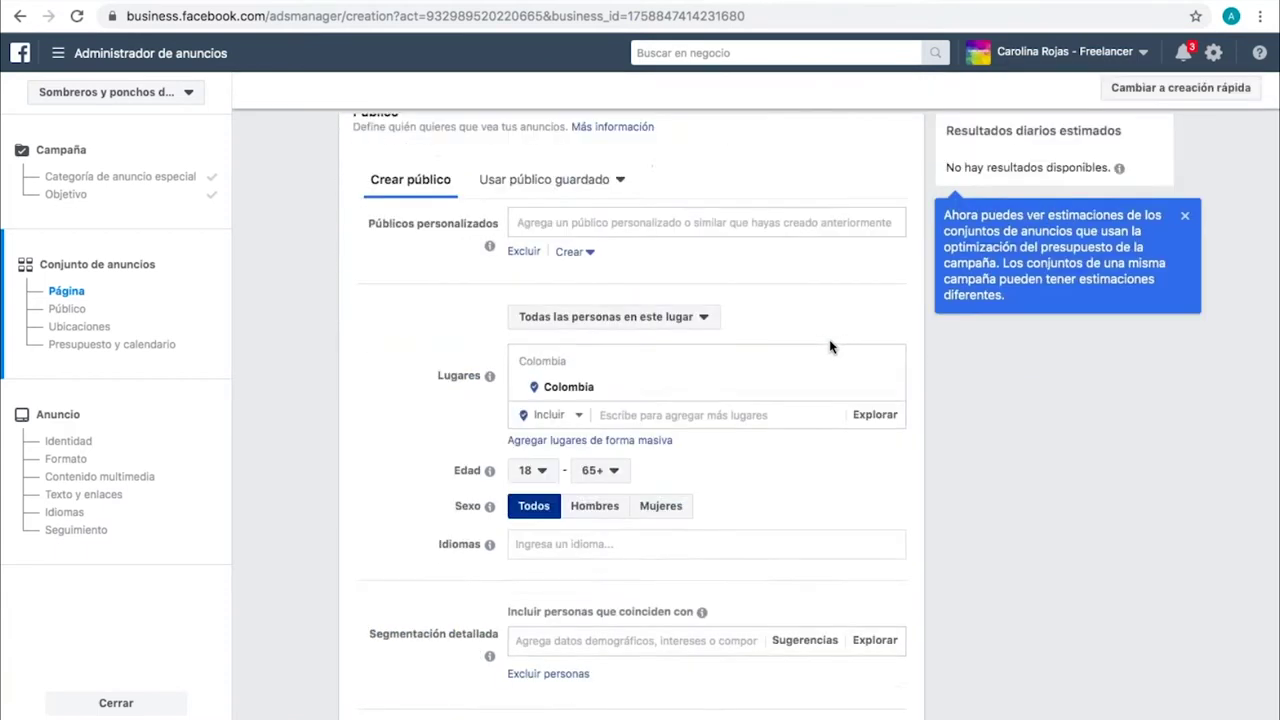
pyautogui.scroll(-1, 829, 347)
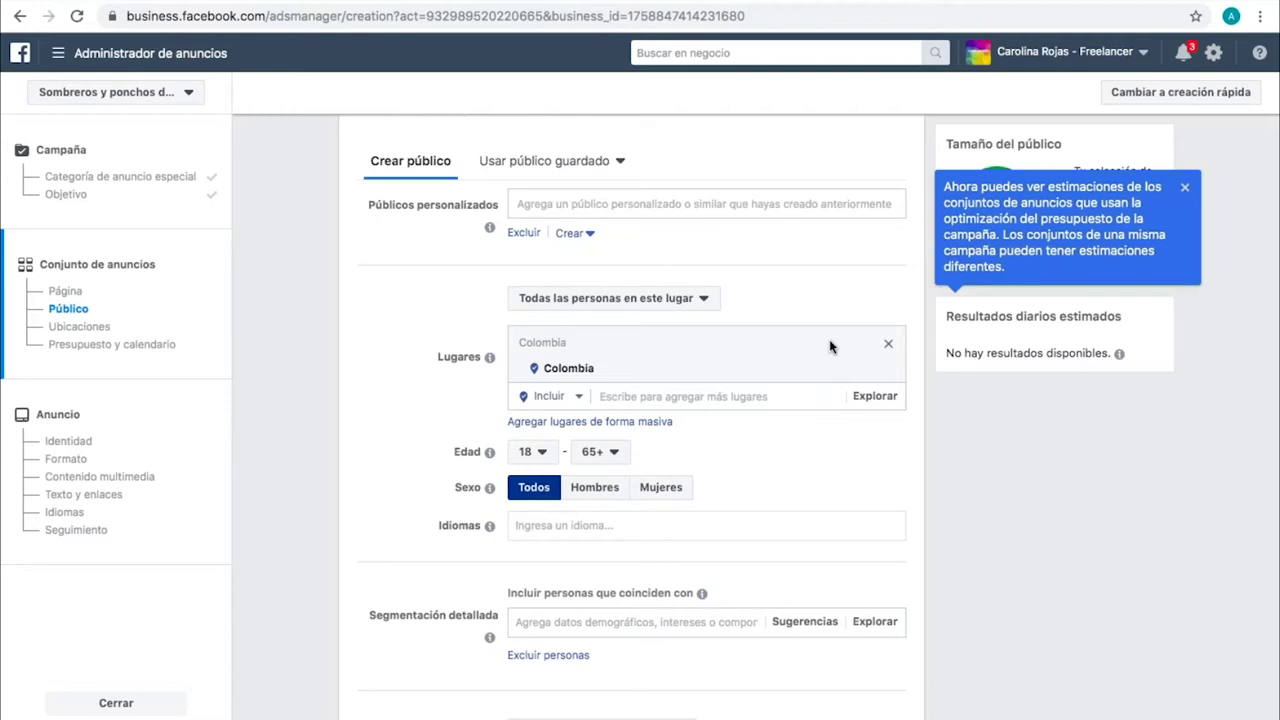
pyautogui.click(1184, 188)
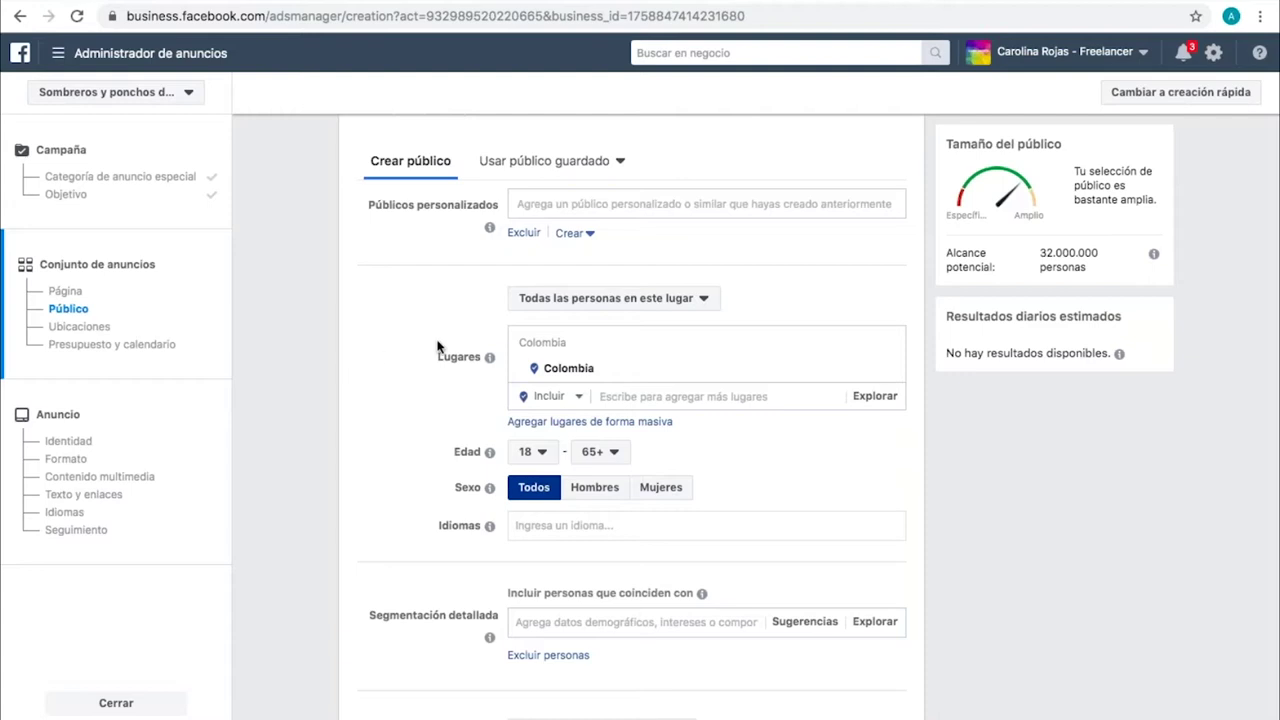
pyautogui.moveTo(617, 383)
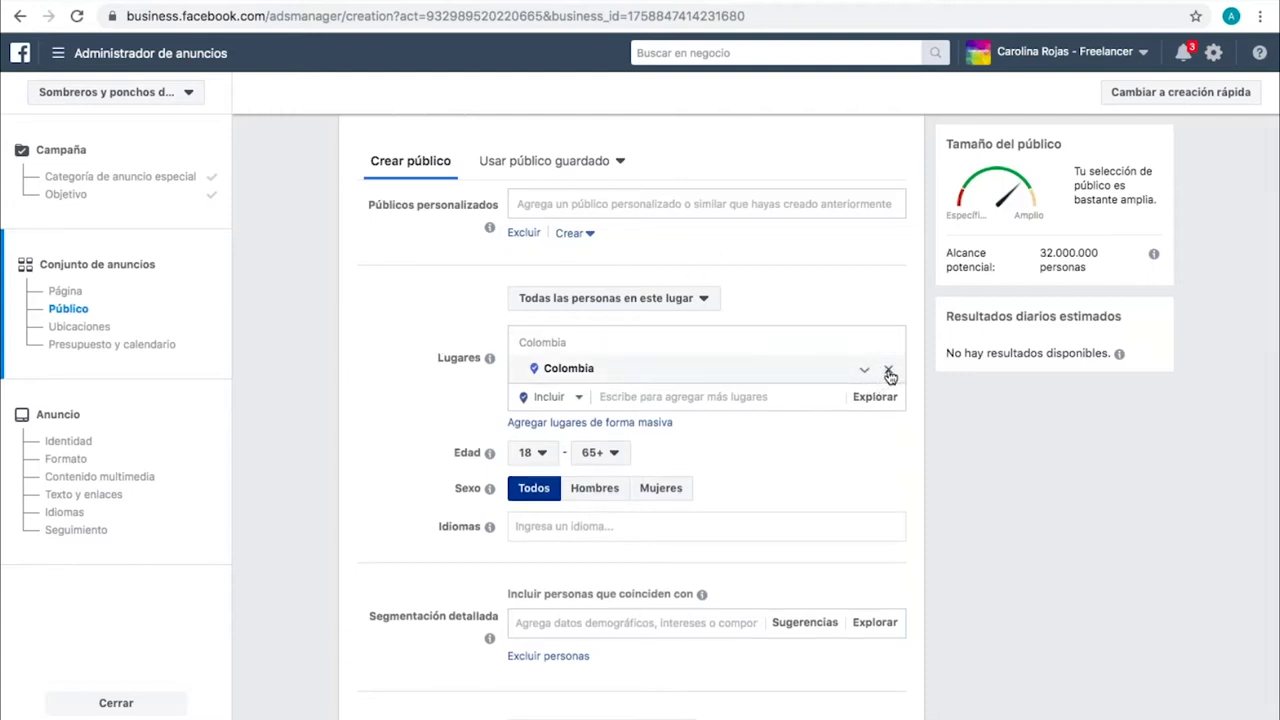
pyautogui.click(888, 372)
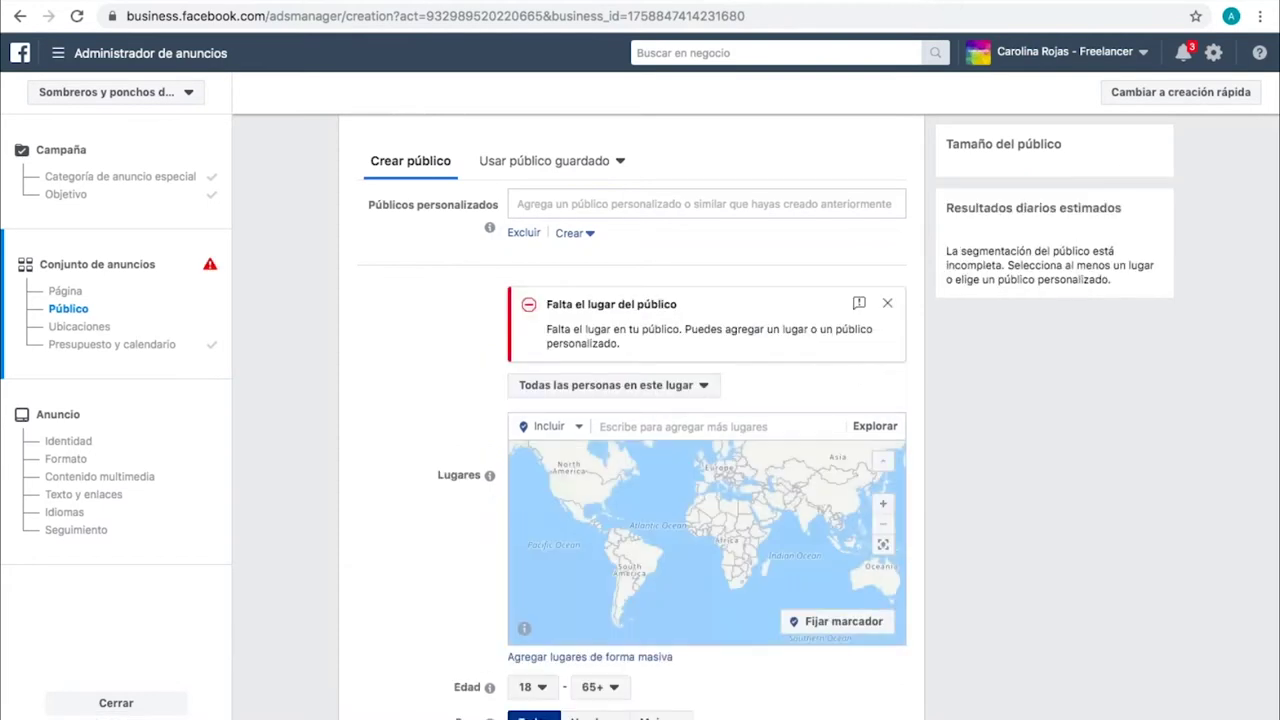
pyautogui.click(888, 306)
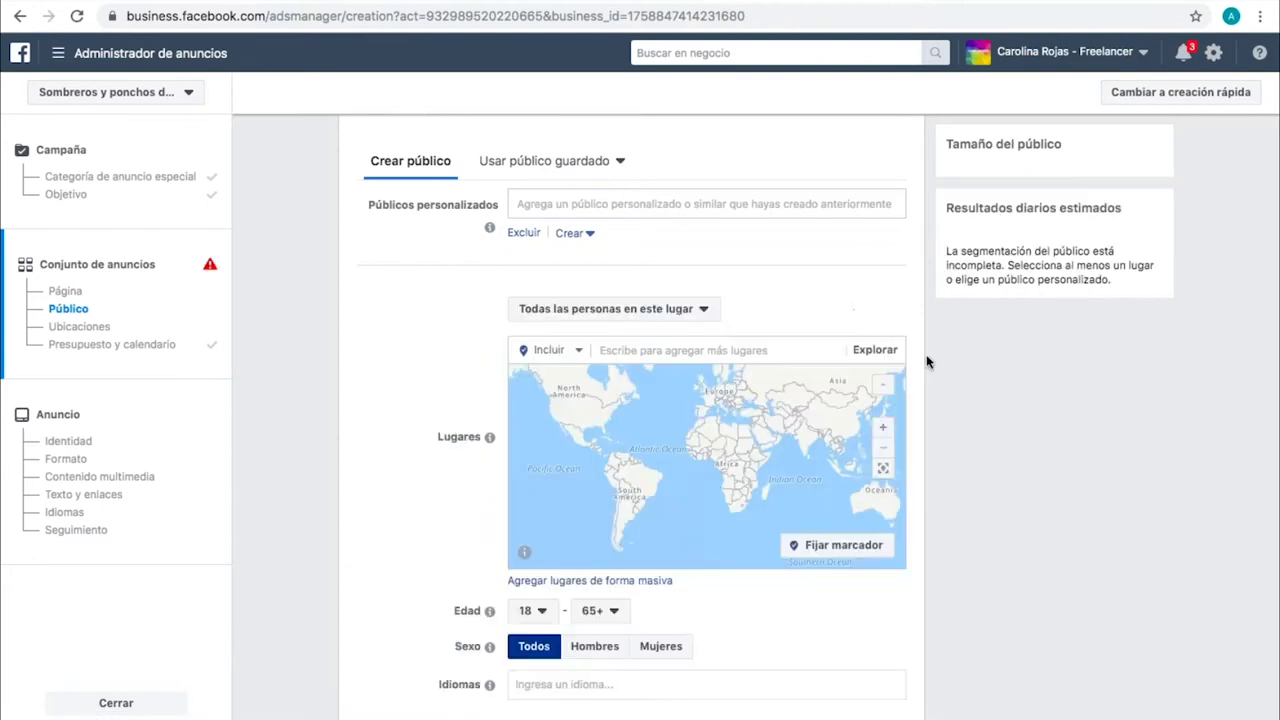
# Step: Add the city of Bogotá, Distrito Especial, Colombia as the audience's included location
pyautogui.click(656, 350)
pyautogui.write('bogot')
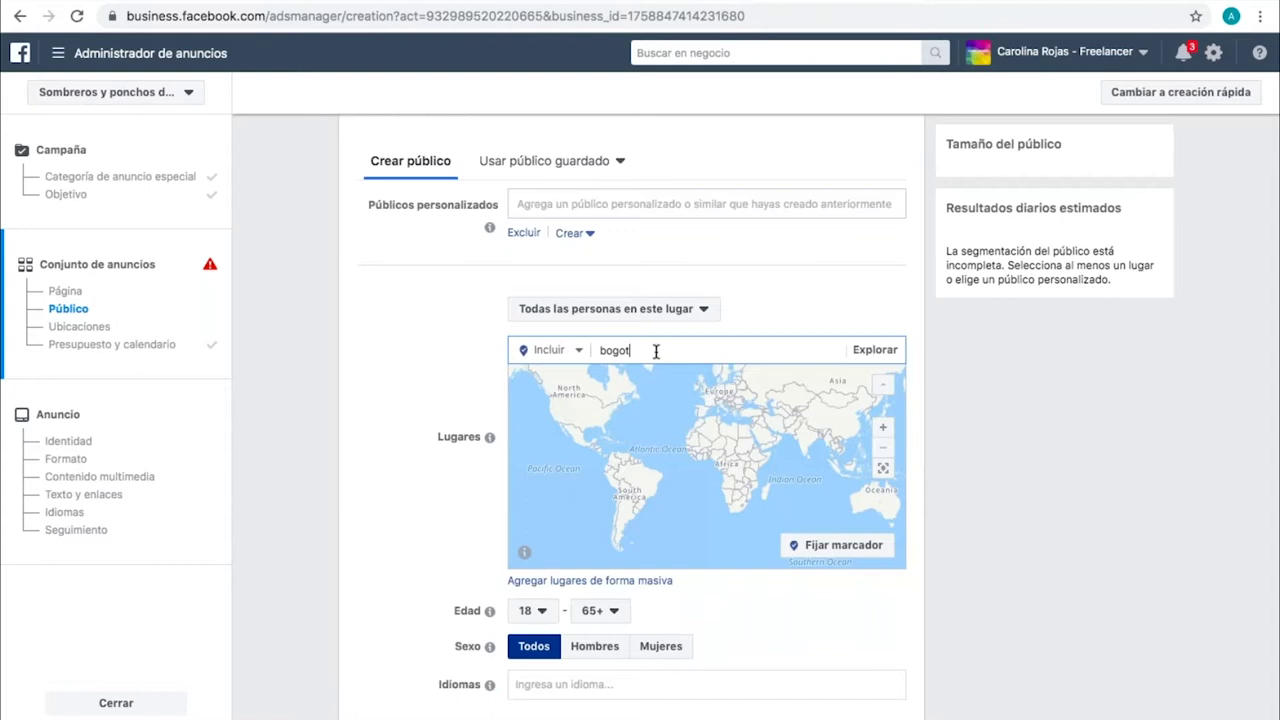
pyautogui.write('a')
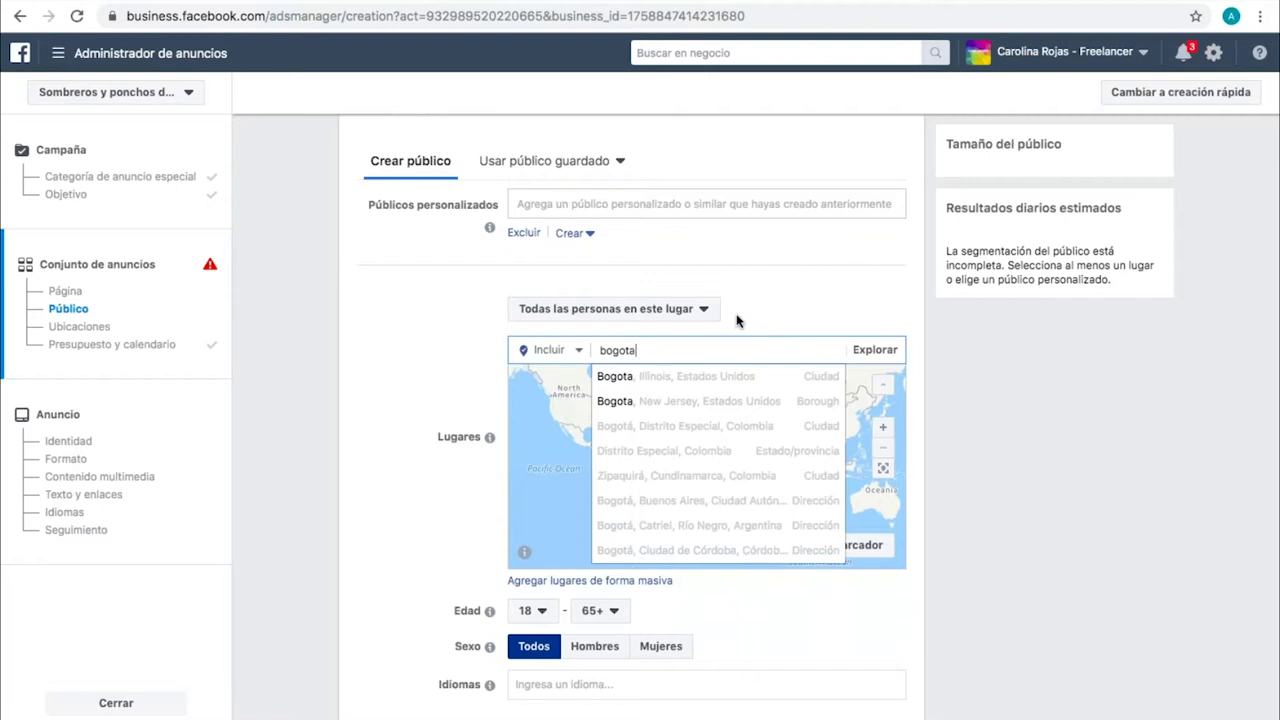
pyautogui.press('Down')
pyautogui.press('Down')
pyautogui.press('Down')
pyautogui.press('Return')
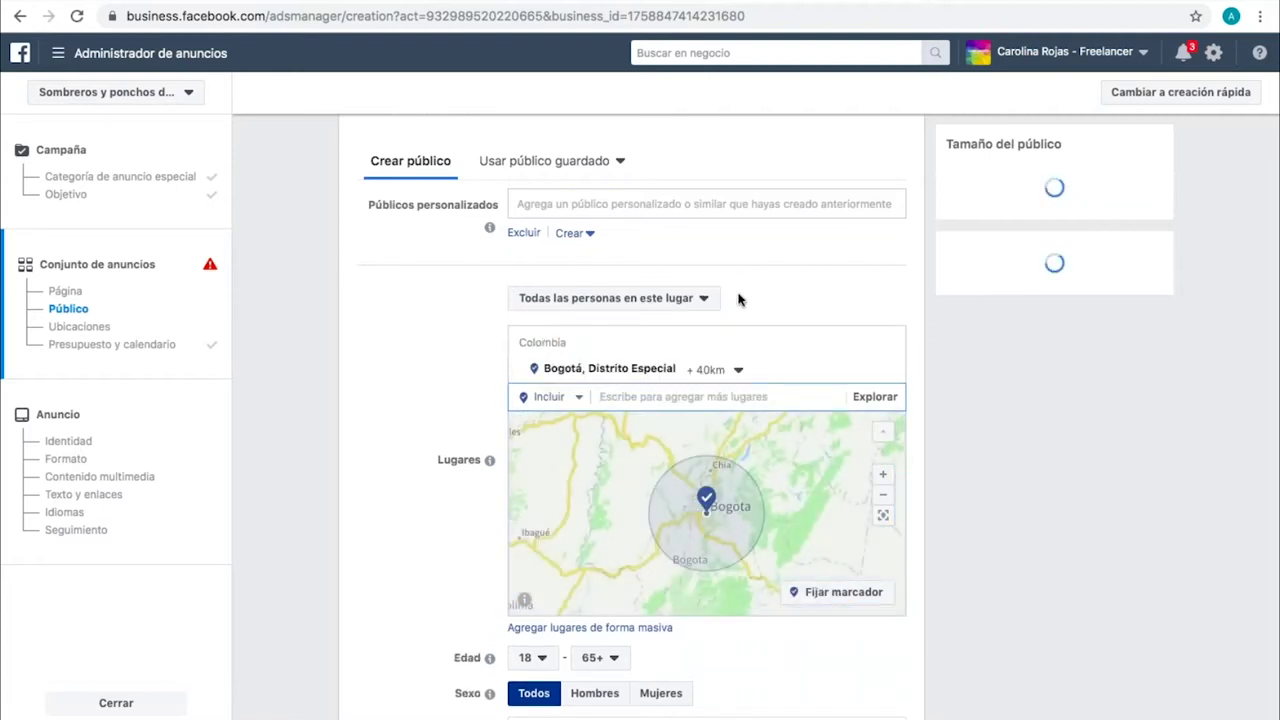
# Step: Replace the Bogotá city location with a map marker dropped beside Barrio La Aguas, near the Universidad Distrital Francisco
pyautogui.click(884, 475)
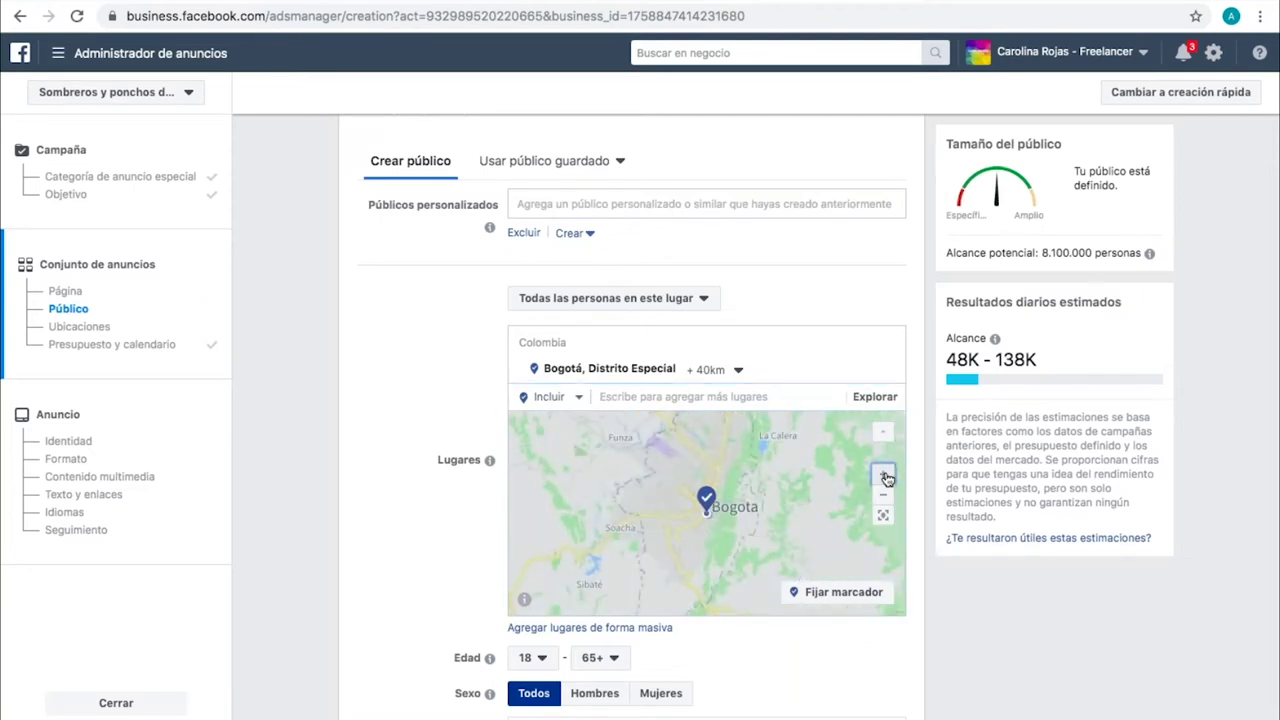
pyautogui.click(884, 476)
pyautogui.moveTo(630, 515); pyautogui.dragTo(790, 540)
pyautogui.click(883, 474)
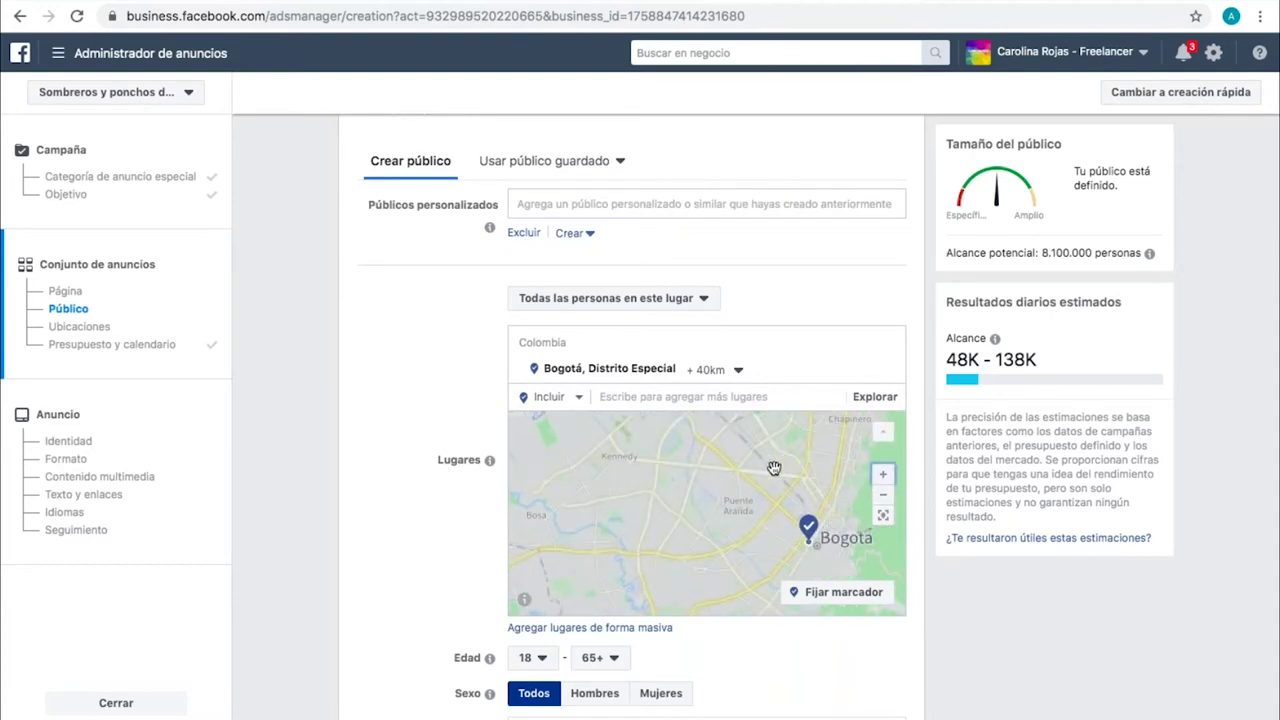
pyautogui.moveTo(774, 469); pyautogui.dragTo(768, 507)
pyautogui.moveTo(802, 454); pyautogui.dragTo(786, 500)
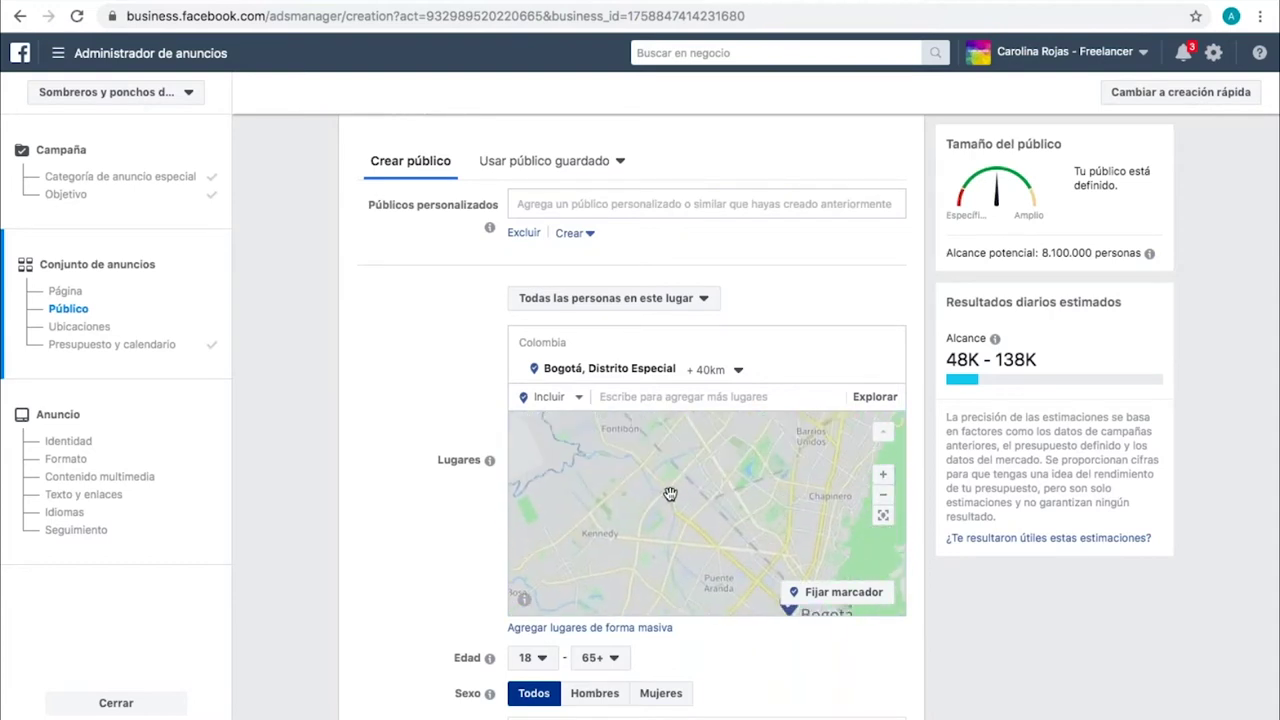
pyautogui.moveTo(670, 494); pyautogui.dragTo(731, 504)
pyautogui.click(883, 476)
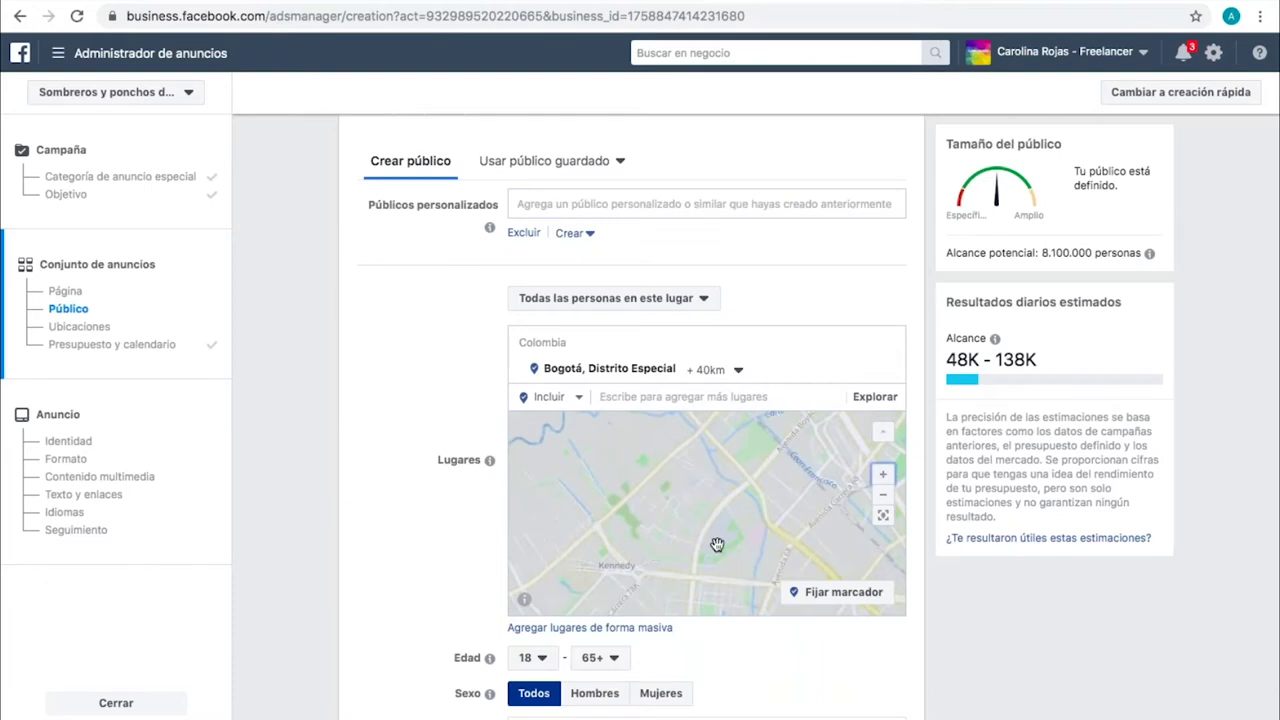
pyautogui.moveTo(885, 556)
pyautogui.mouseDown()
pyautogui.moveTo(817, 531)
pyautogui.moveTo(663, 423)
pyautogui.mouseUp()
pyautogui.moveTo(700, 549)
pyautogui.mouseDown()
pyautogui.moveTo(641, 489)
pyautogui.moveTo(720, 514)
pyautogui.moveTo(641, 436)
pyautogui.mouseUp()
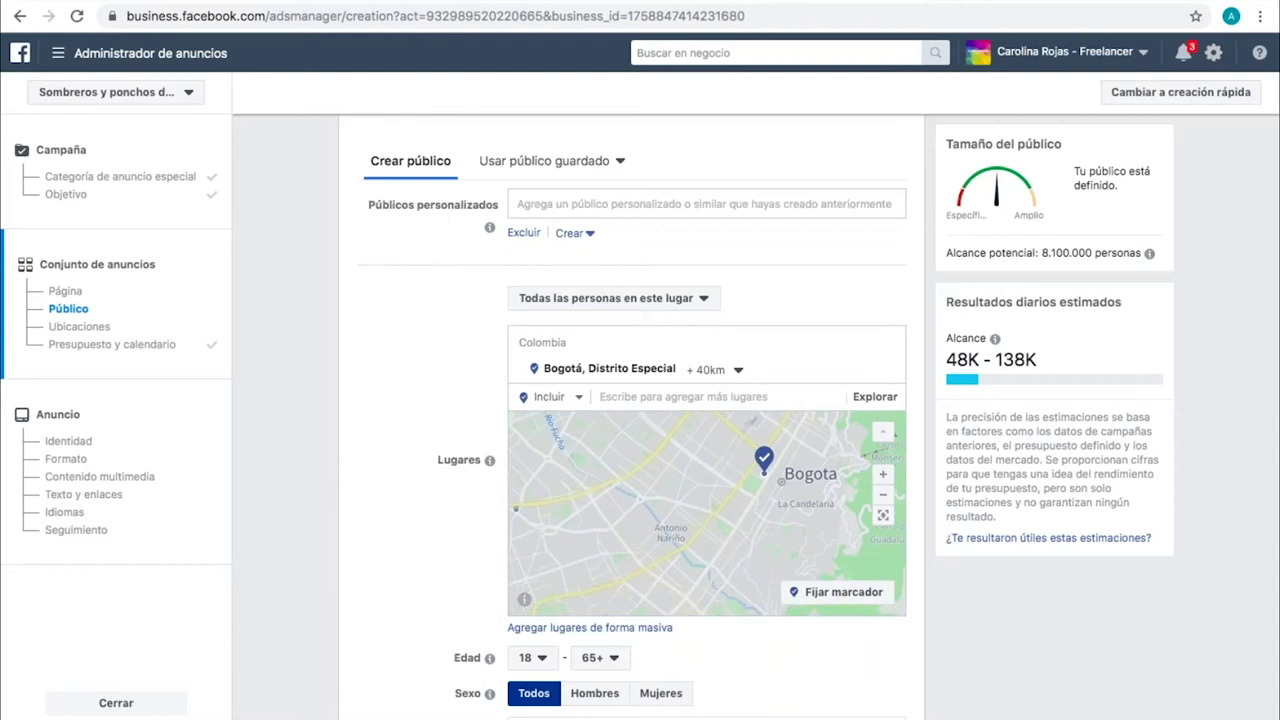
pyautogui.click(880, 478)
pyautogui.moveTo(878, 488)
pyautogui.mouseDown()
pyautogui.moveTo(705, 502)
pyautogui.moveTo(736, 522)
pyautogui.moveTo(721, 615)
pyautogui.moveTo(704, 595)
pyautogui.mouseUp()
pyautogui.click(882, 474)
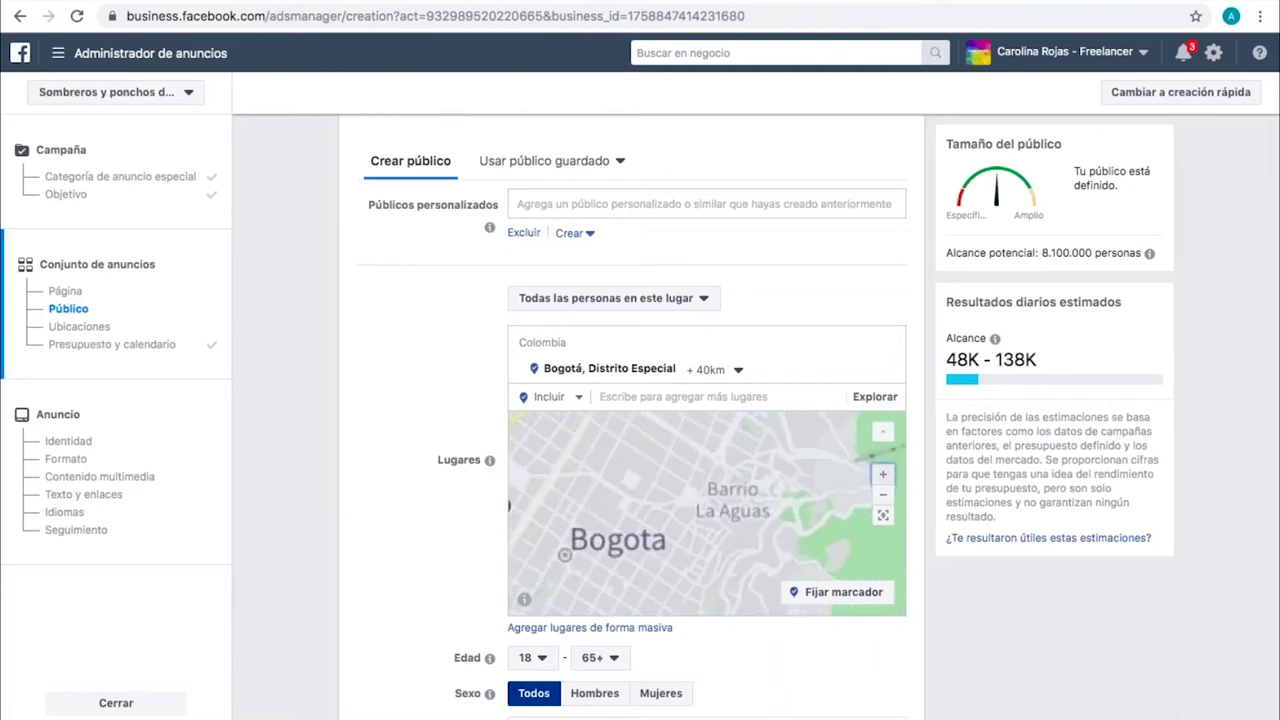
pyautogui.click(851, 594)
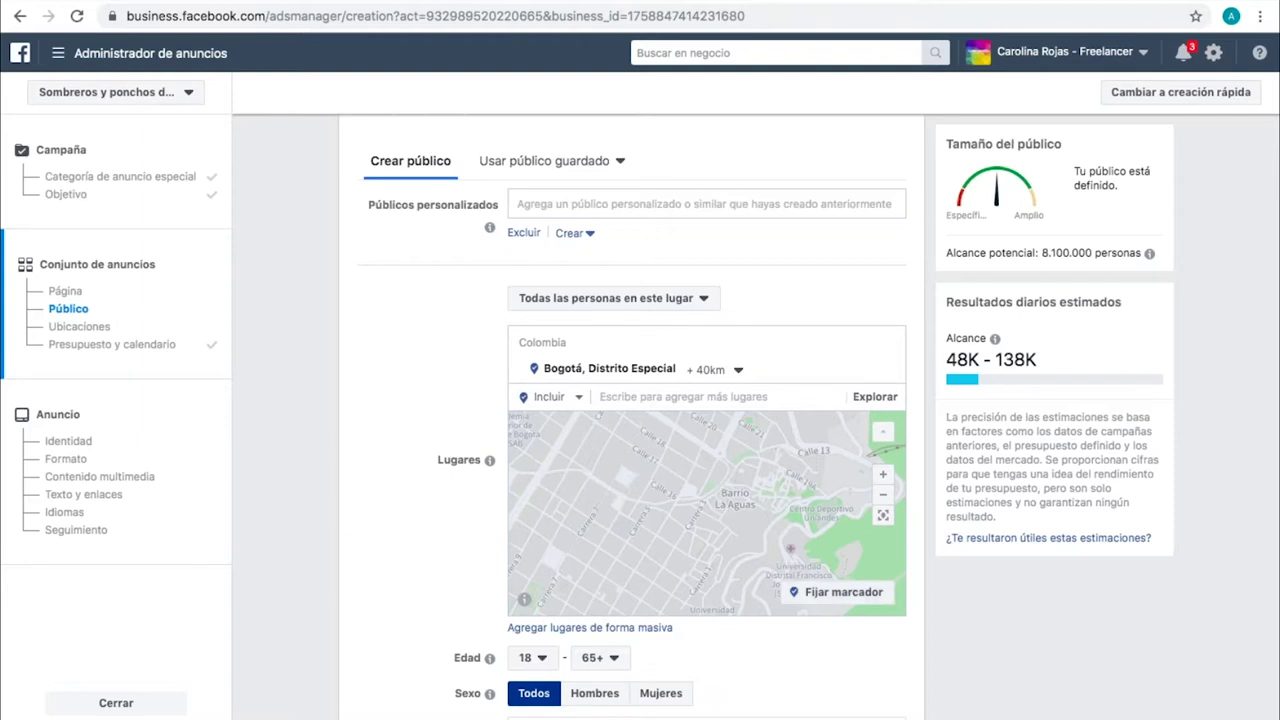
pyautogui.click(789, 548)
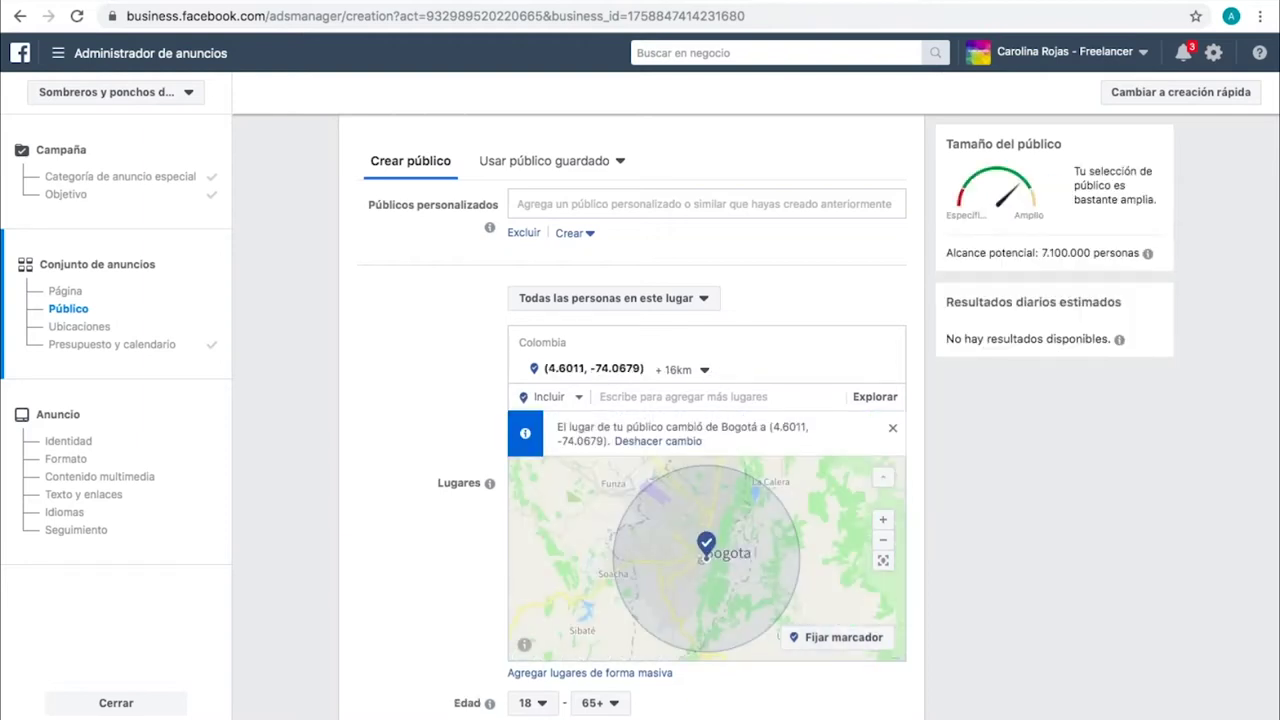
# Step: Set the radius around the marked audience location to 5 km
pyautogui.click(679, 371)
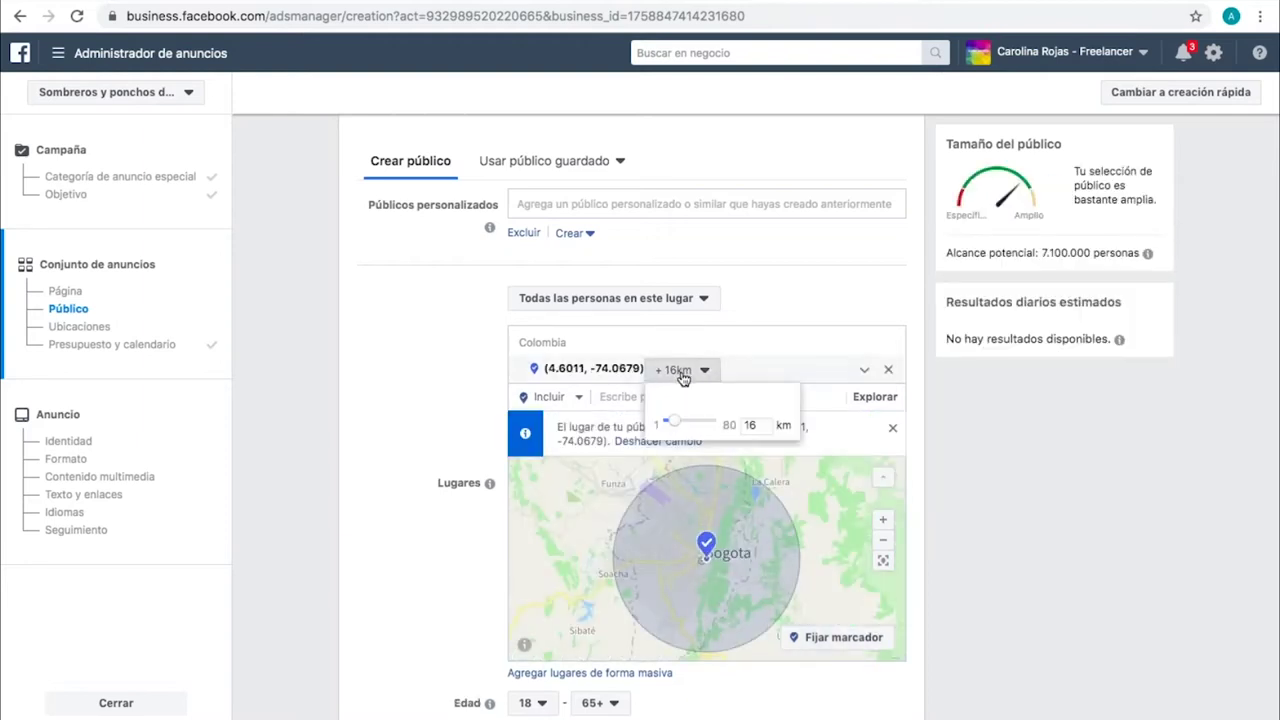
pyautogui.moveTo(762, 425); pyautogui.dragTo(730, 424)
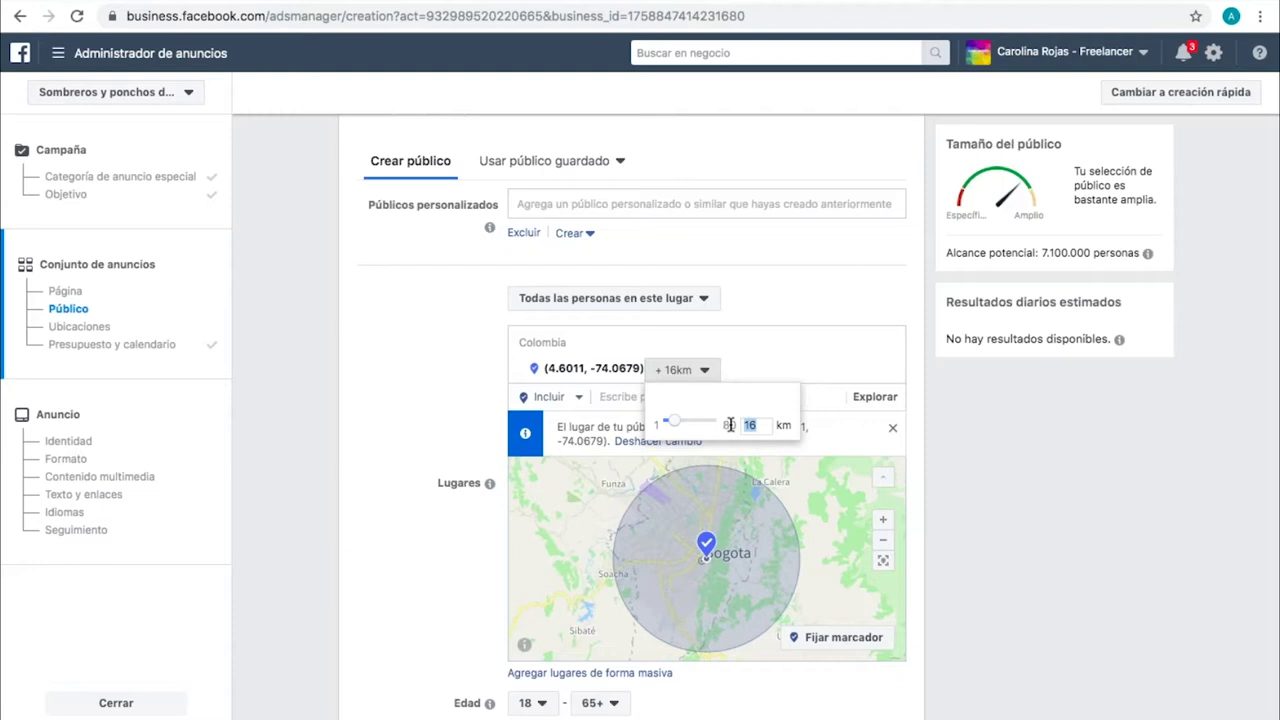
pyautogui.write('5')
pyautogui.press('Return')
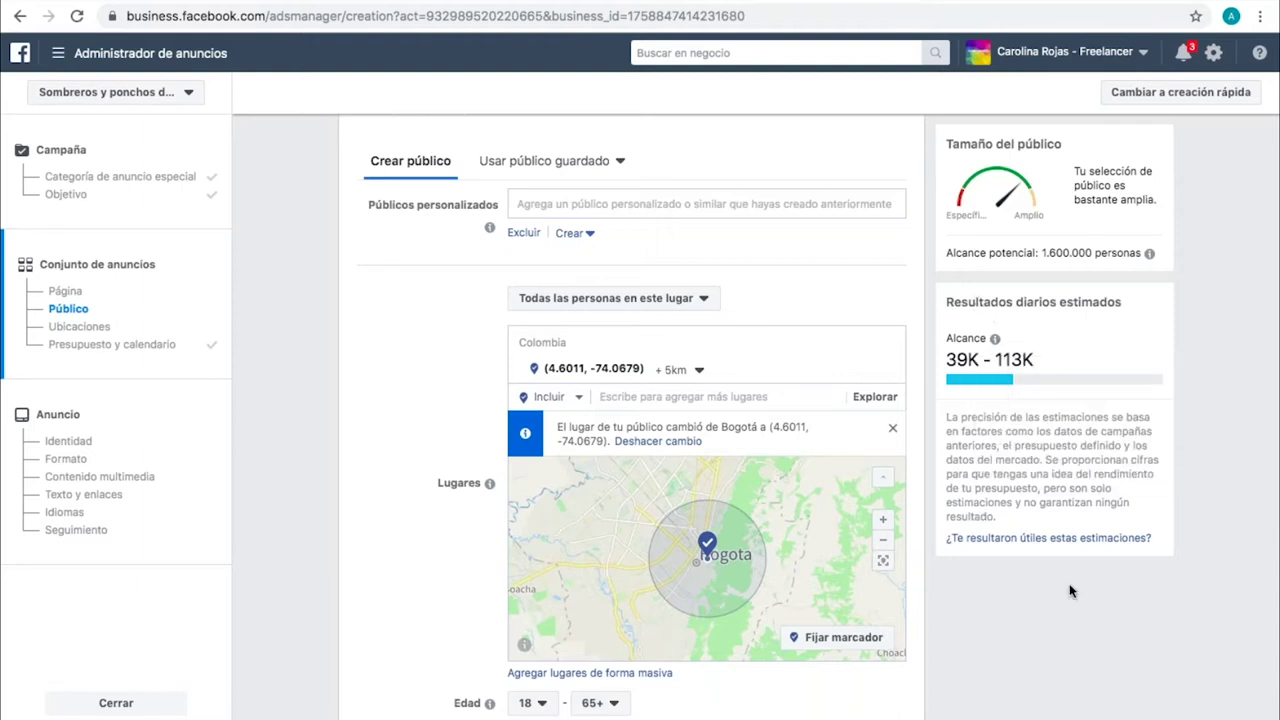
# Step: Set the audience's age range from 20 to 35
pyautogui.scroll(-4, 1069, 591)
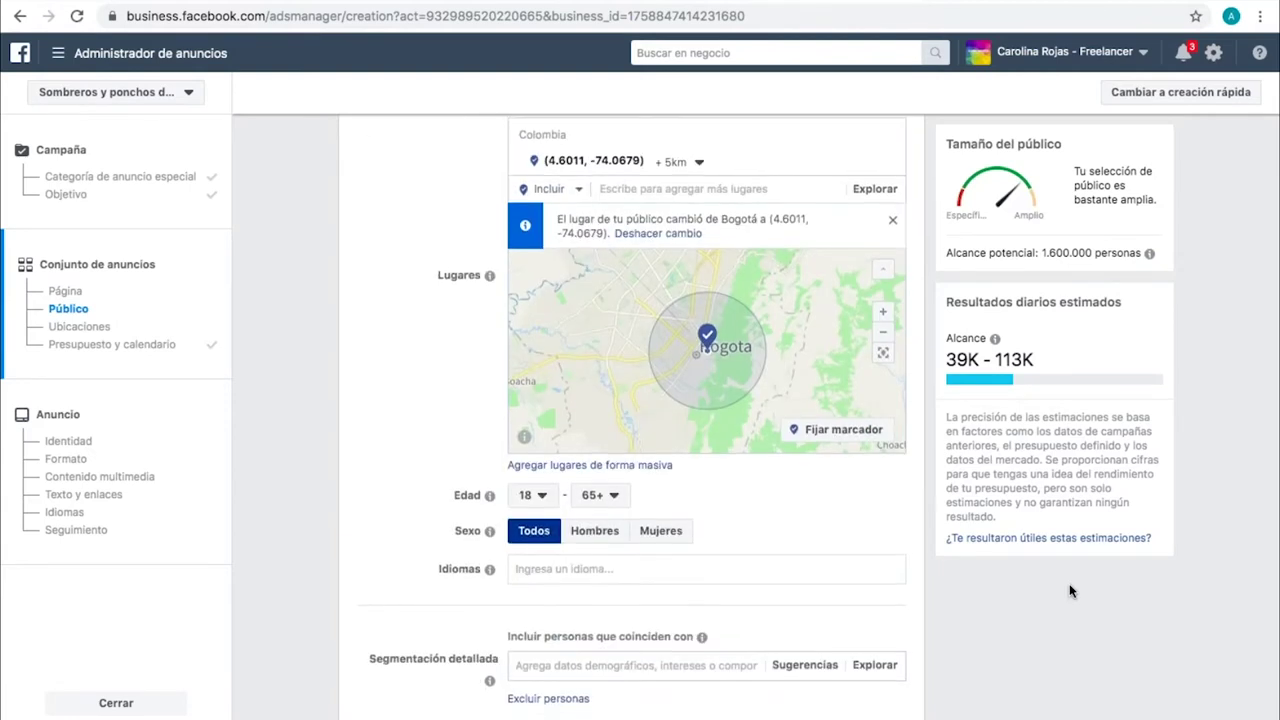
pyautogui.click(541, 362)
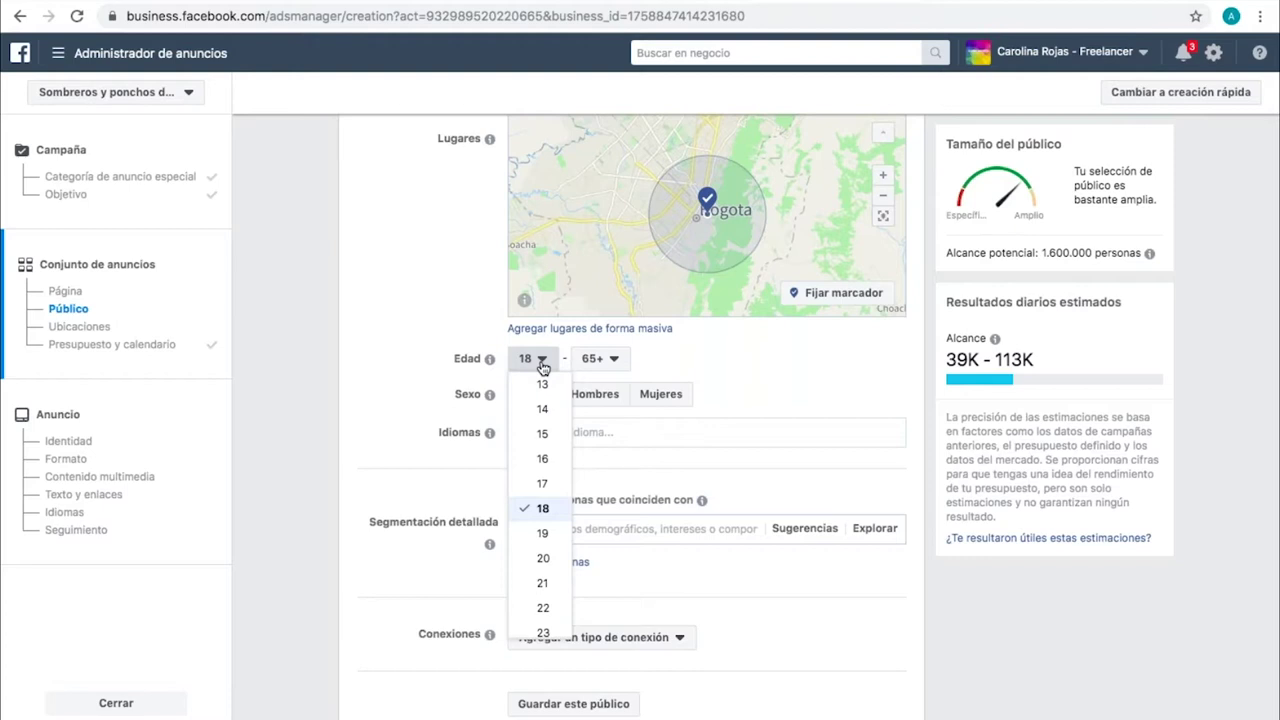
pyautogui.scroll(-3, 550, 549)
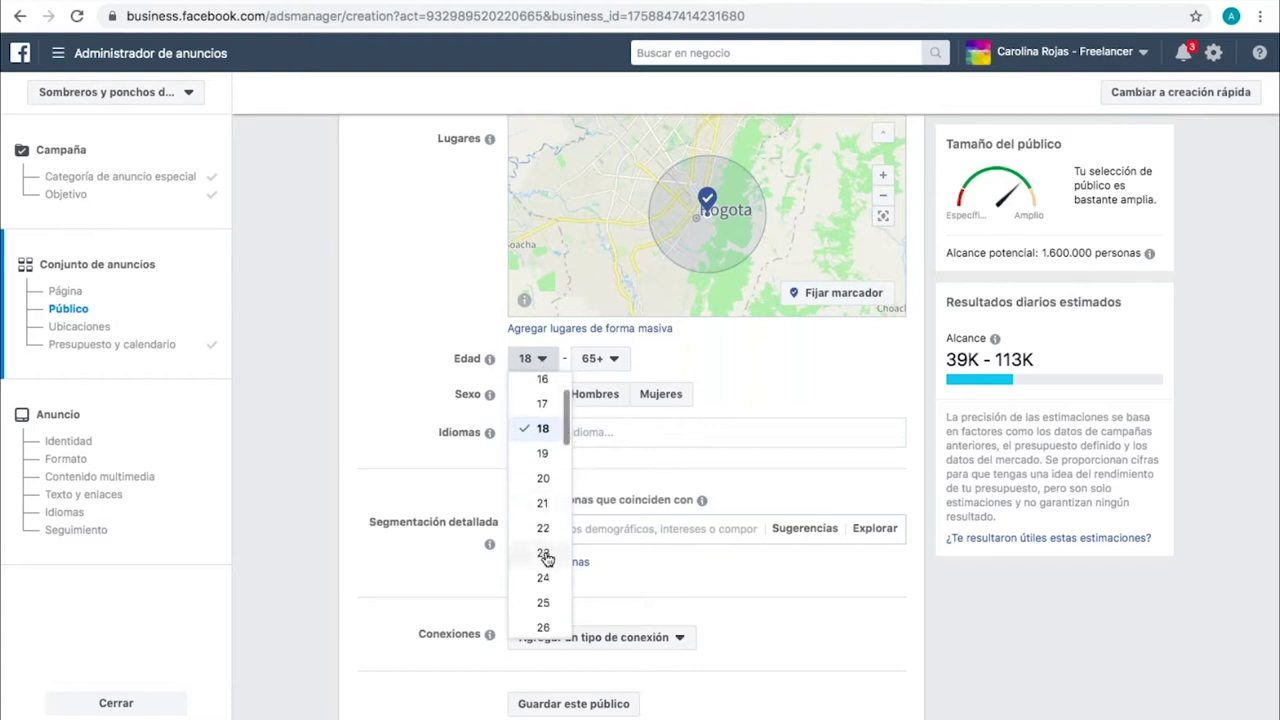
pyautogui.scroll(2, 546, 470)
pyautogui.scroll(-1, 546, 455)
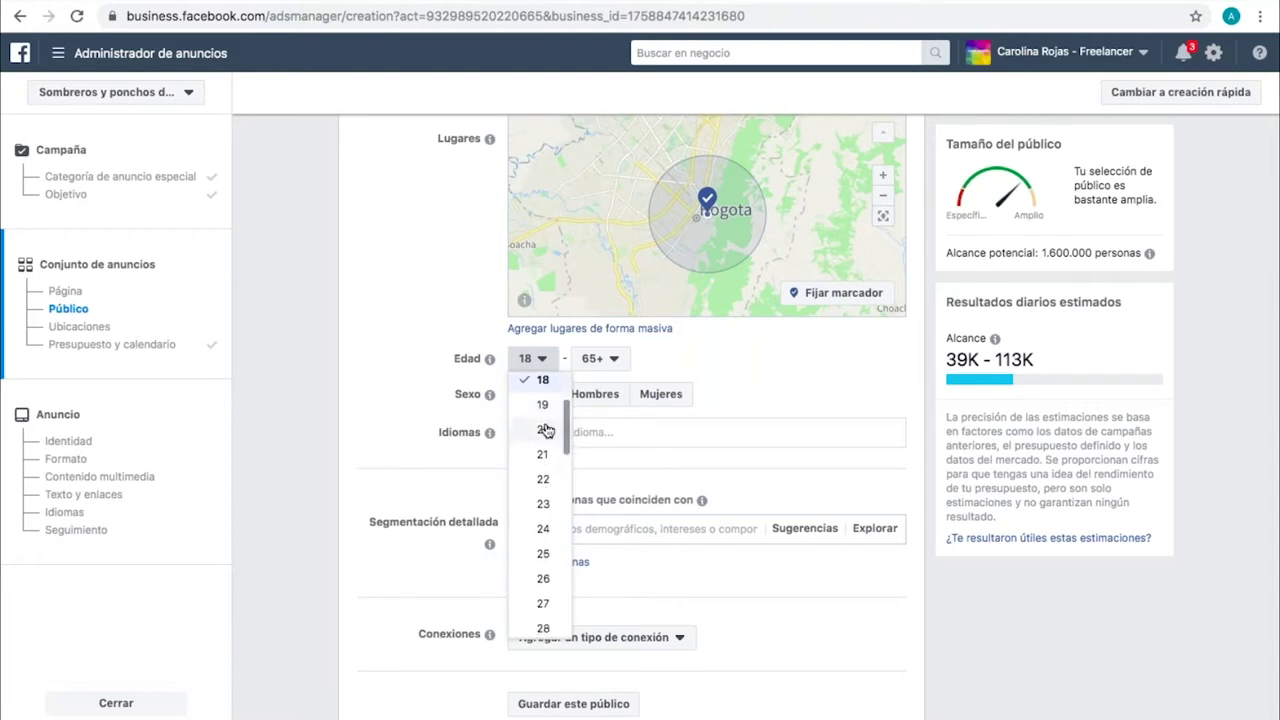
pyautogui.click(543, 429)
pyautogui.click(600, 358)
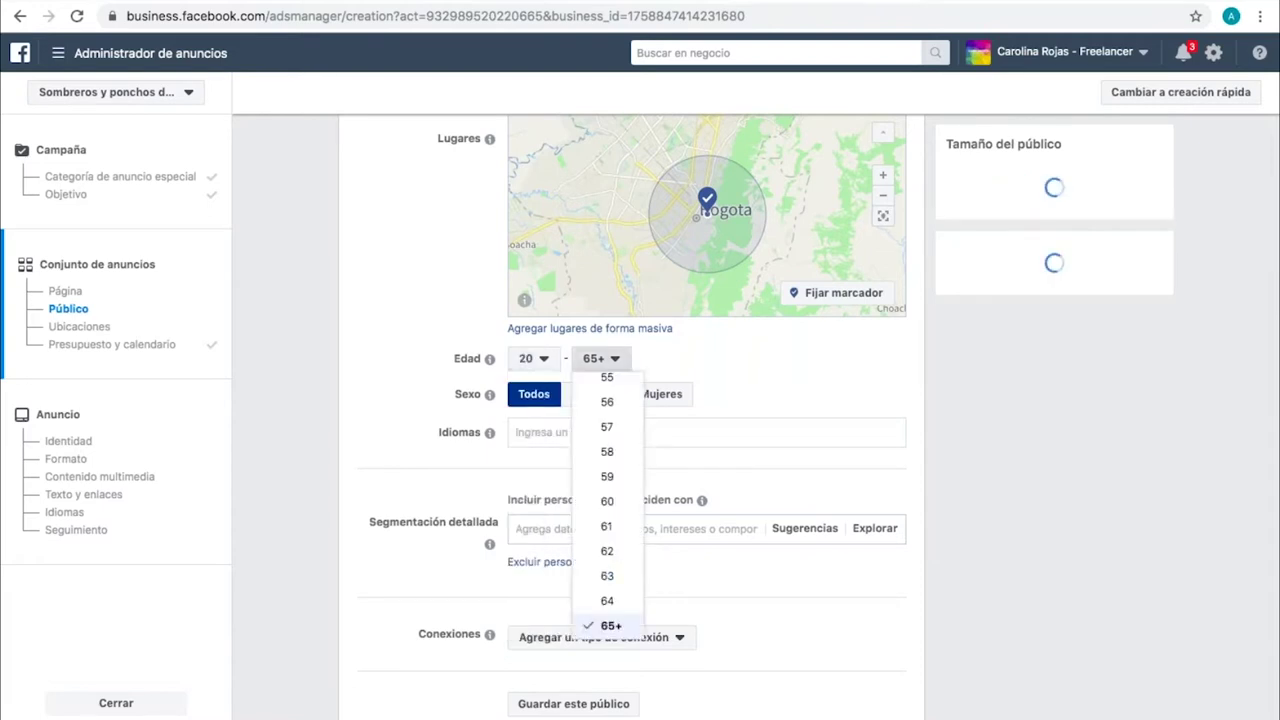
pyautogui.scroll(5, 620, 465)
pyautogui.scroll(6, 617, 467)
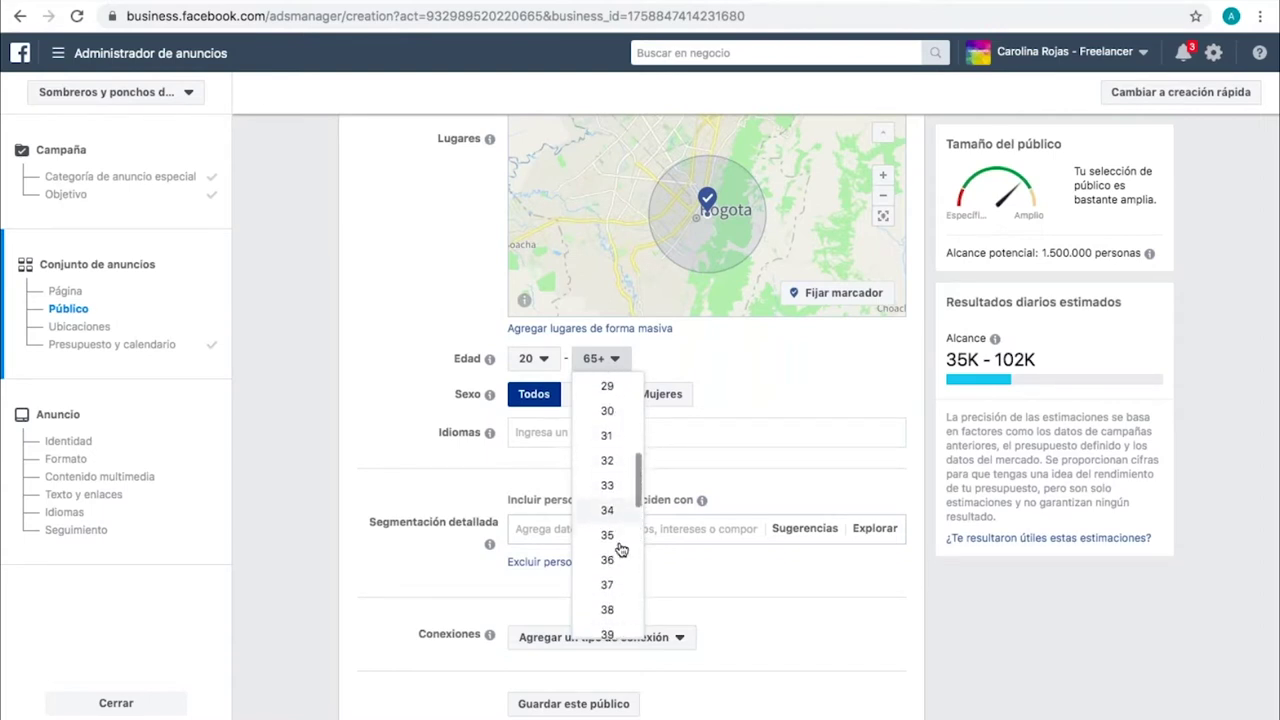
pyautogui.click(612, 536)
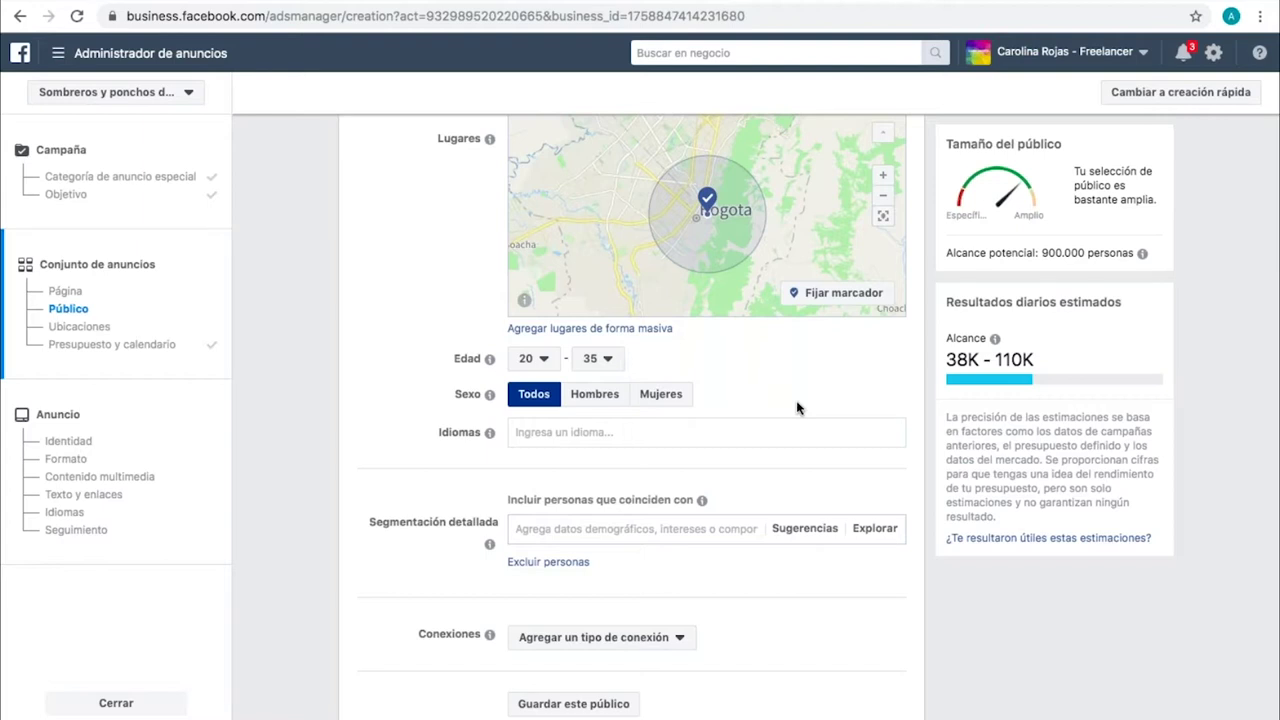
# Step: Try the gender options Mujeres and Hombres for the audience and return the selection to Todos
pyautogui.scroll(-2, 797, 407)
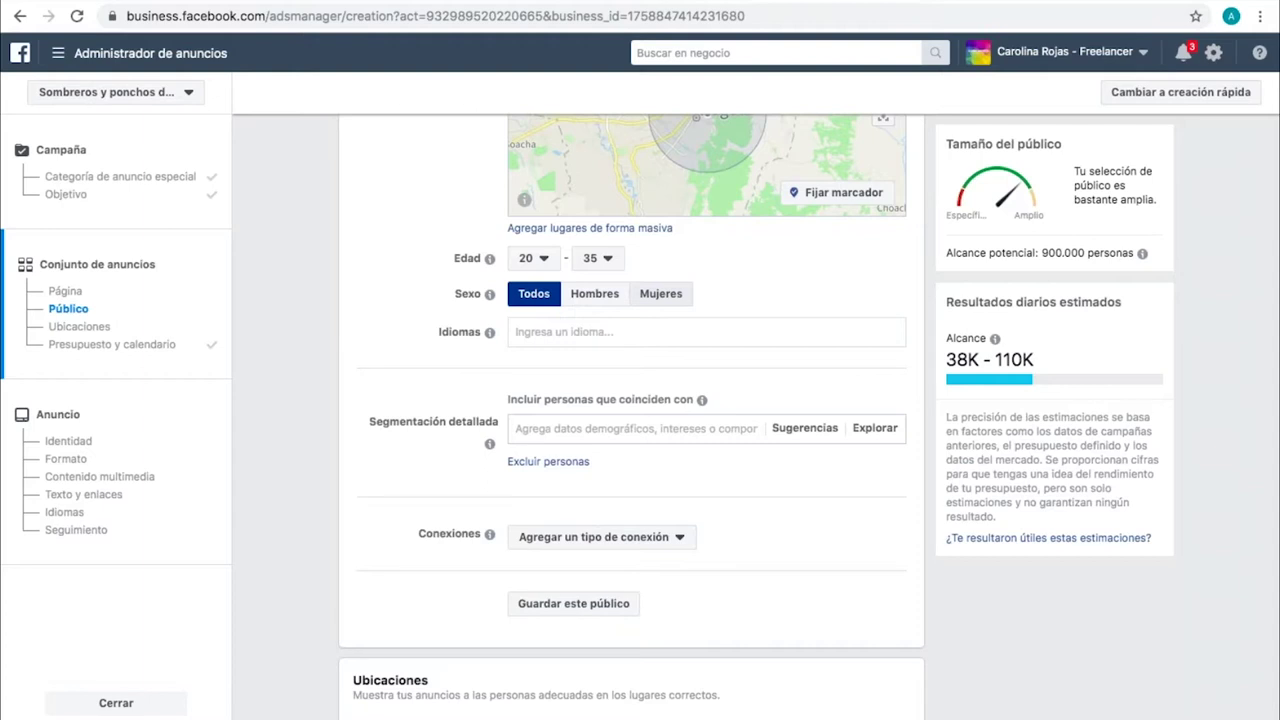
pyautogui.click(660, 293)
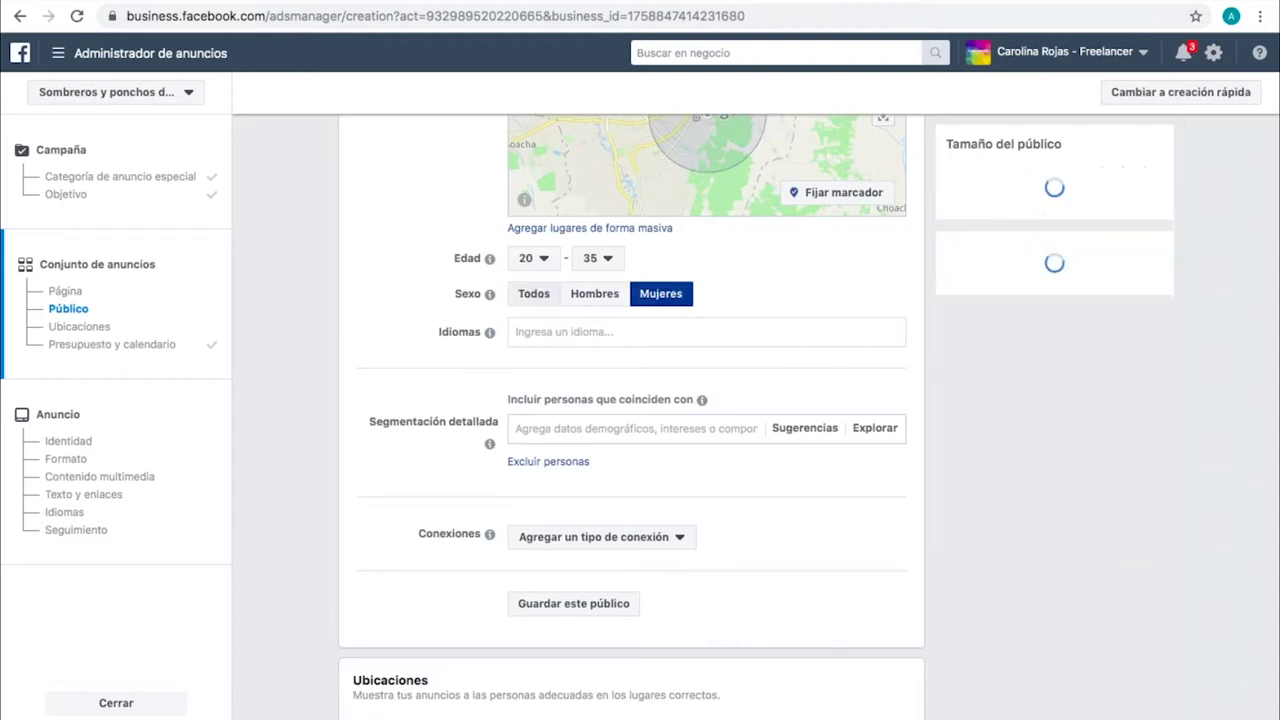
pyautogui.click(533, 295)
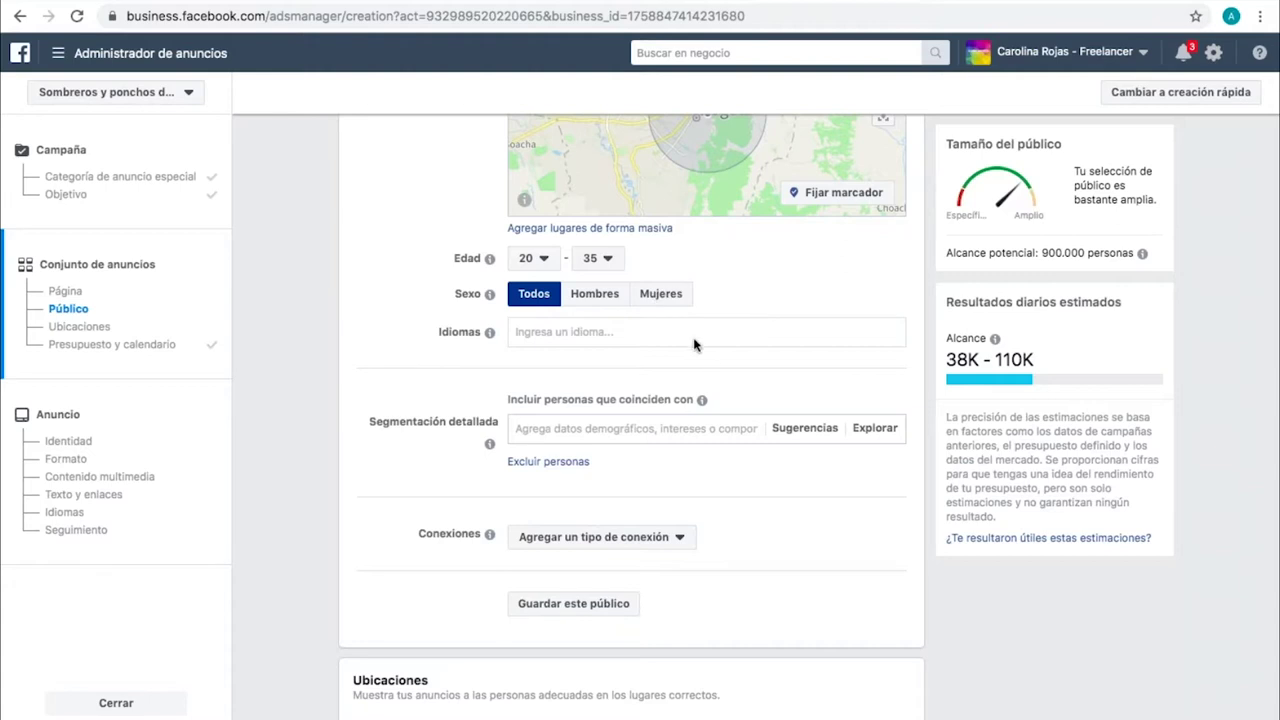
pyautogui.scroll(1, 786, 307)
pyautogui.click(661, 346)
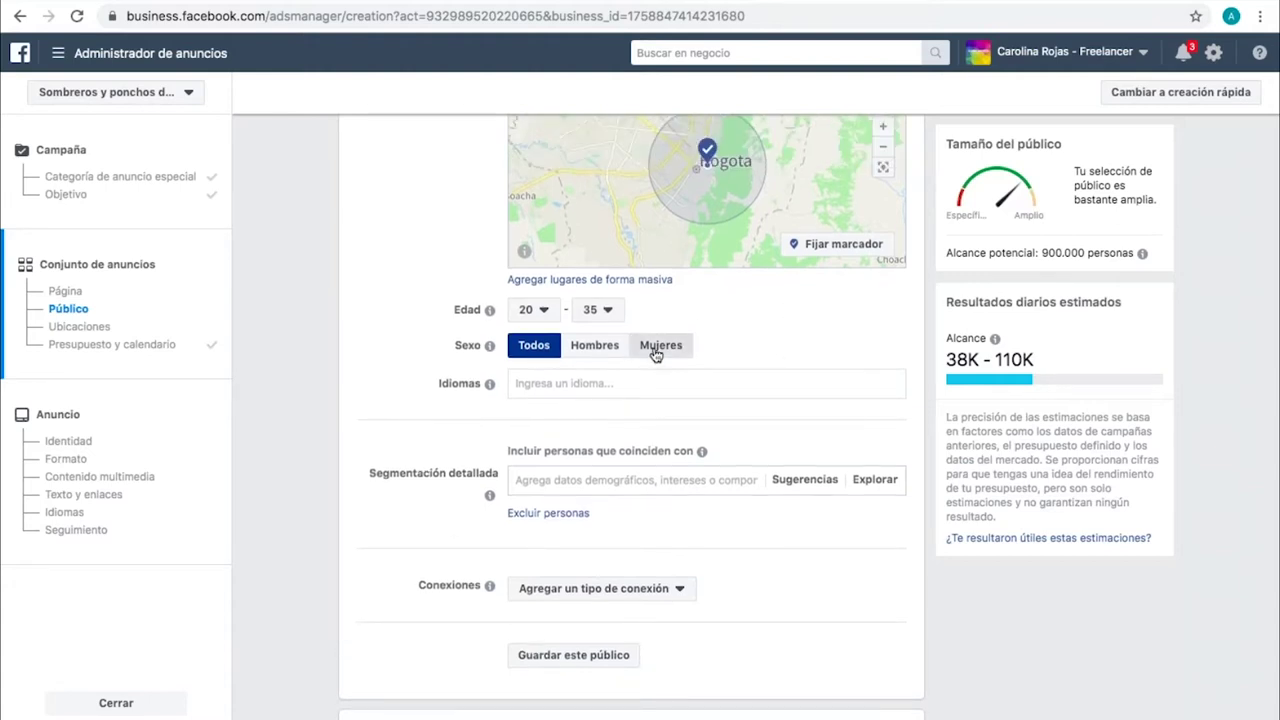
pyautogui.click(594, 346)
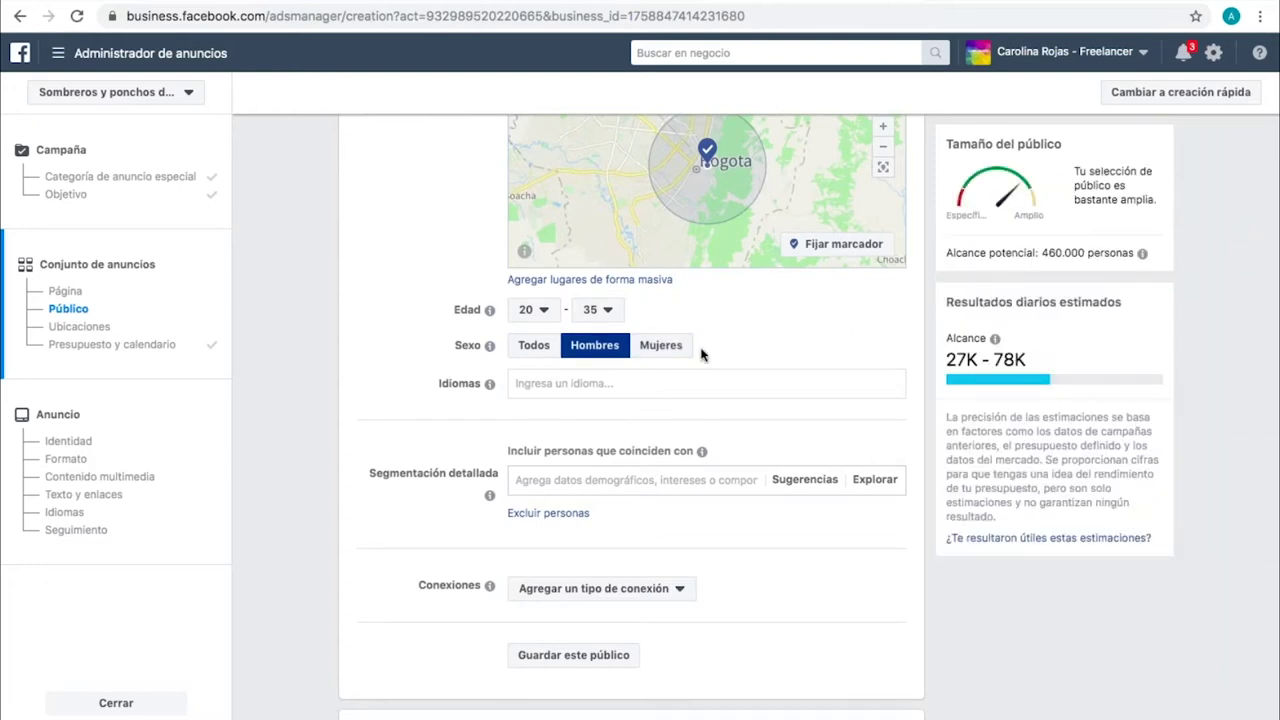
pyautogui.click(536, 355)
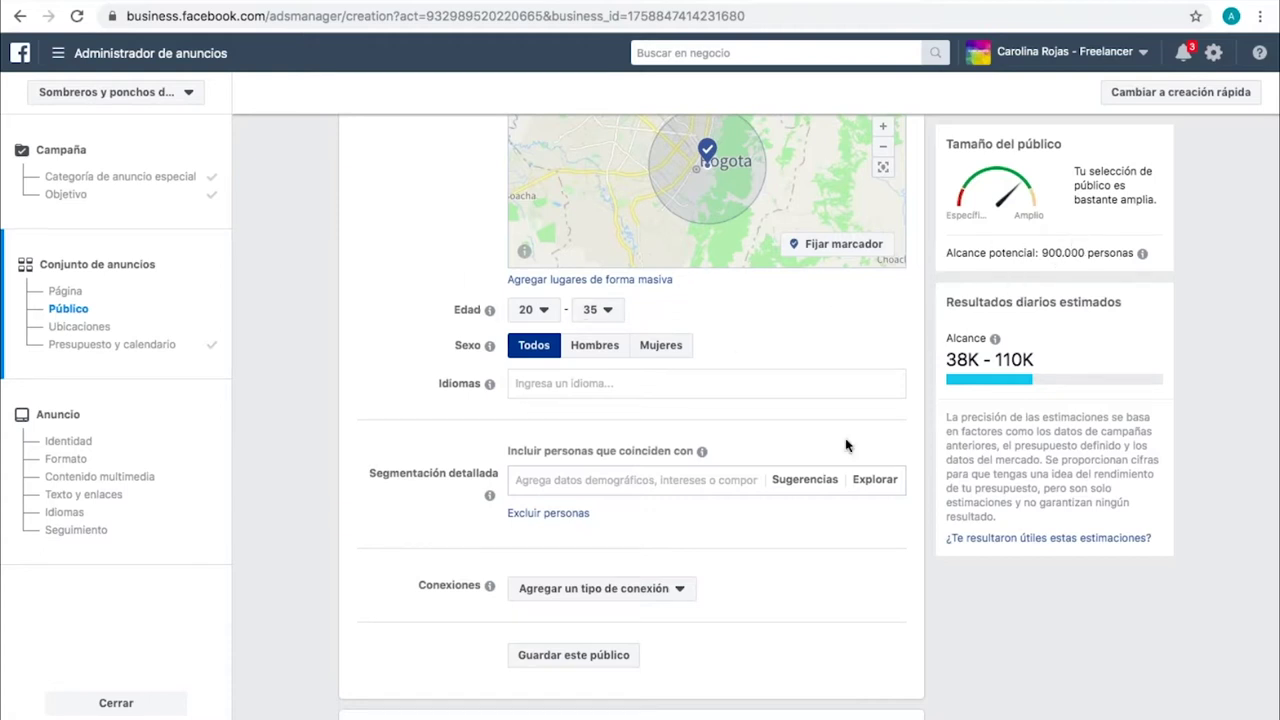
# Step: Search the detailed targeting for "artesa" and include the interest Artesanías
pyautogui.scroll(-2, 690, 437)
pyautogui.click(600, 361)
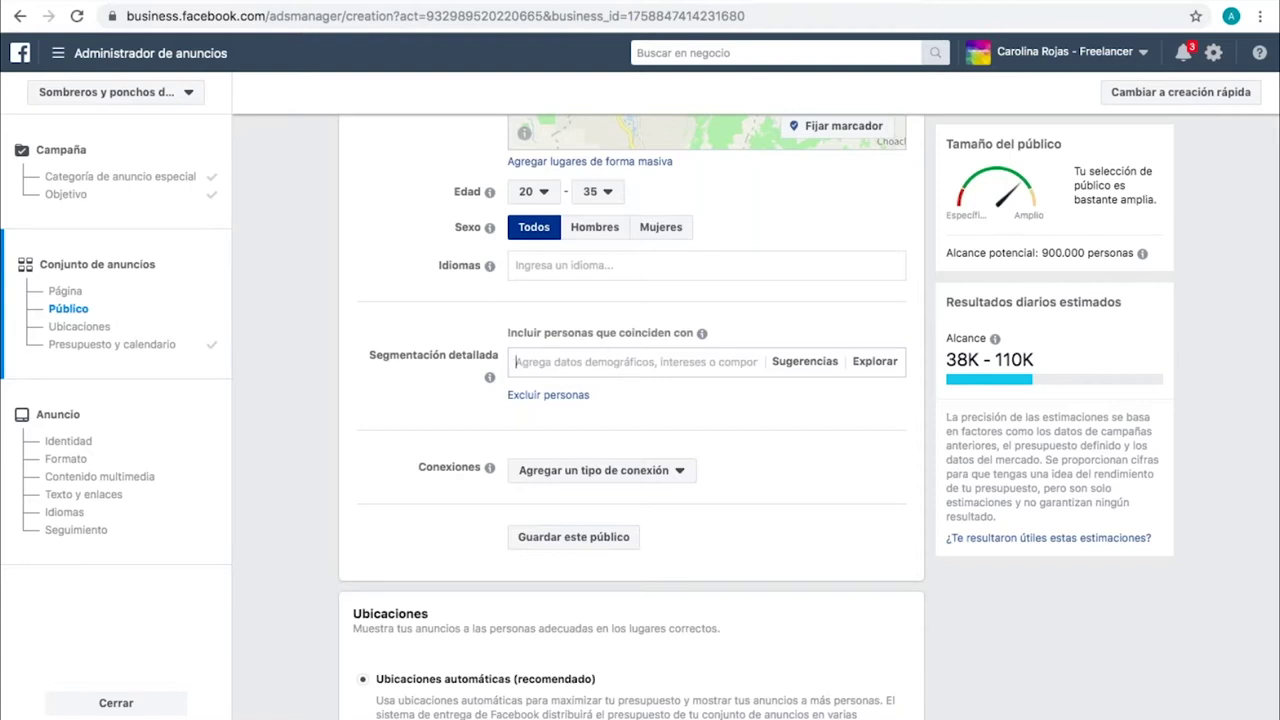
pyautogui.write('artesa')
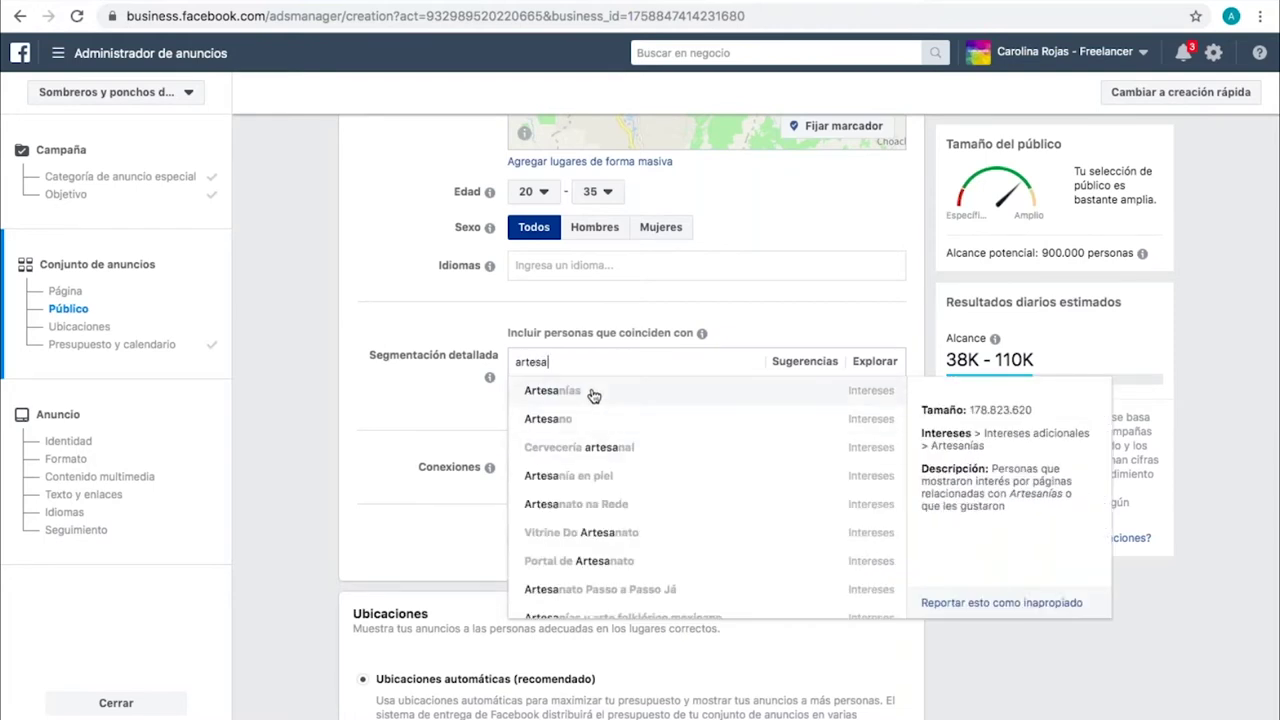
pyautogui.click(592, 395)
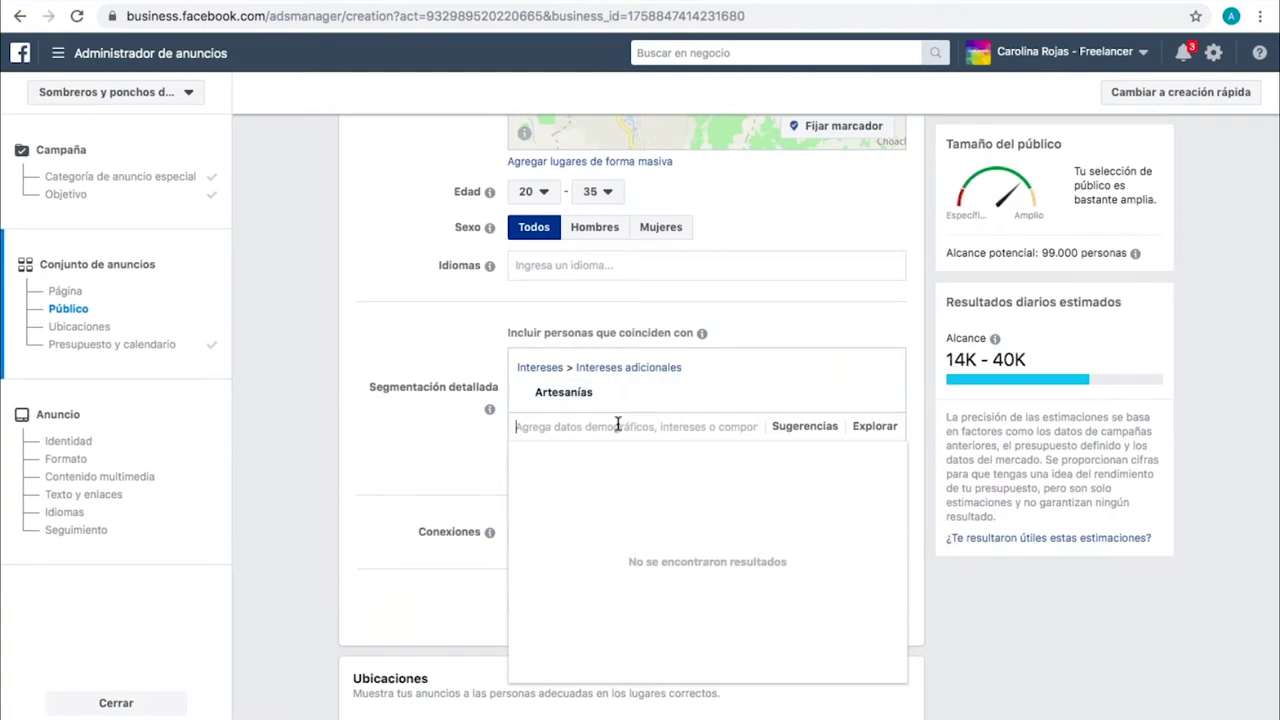
# Step: Search the detailed targeting for "mochila wayuu" and, after clearing it, for "artesanias"
pyautogui.write('mochi')
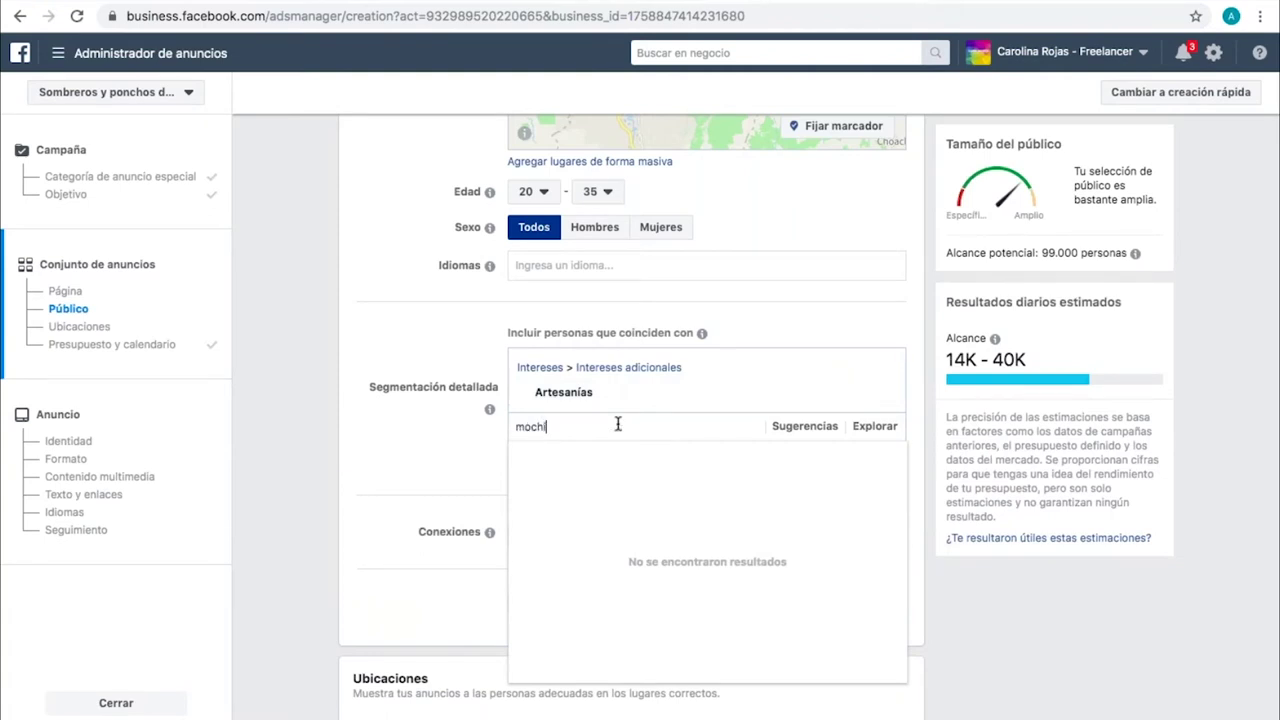
pyautogui.write('la wayuu')
pyautogui.press('BackSpace')
pyautogui.press('BackSpace')
pyautogui.press('BackSpace')
pyautogui.press('BackSpace')
pyautogui.press('BackSpace')
pyautogui.press('BackSpace')
pyautogui.press('BackSpace')
pyautogui.press('BackSpace')
pyautogui.press('BackSpace')
pyautogui.press('BackSpace')
pyautogui.press('BackSpace')
pyautogui.press('BackSpace')
pyautogui.press('BackSpace')
pyautogui.write('artes')
pyautogui.write('s')
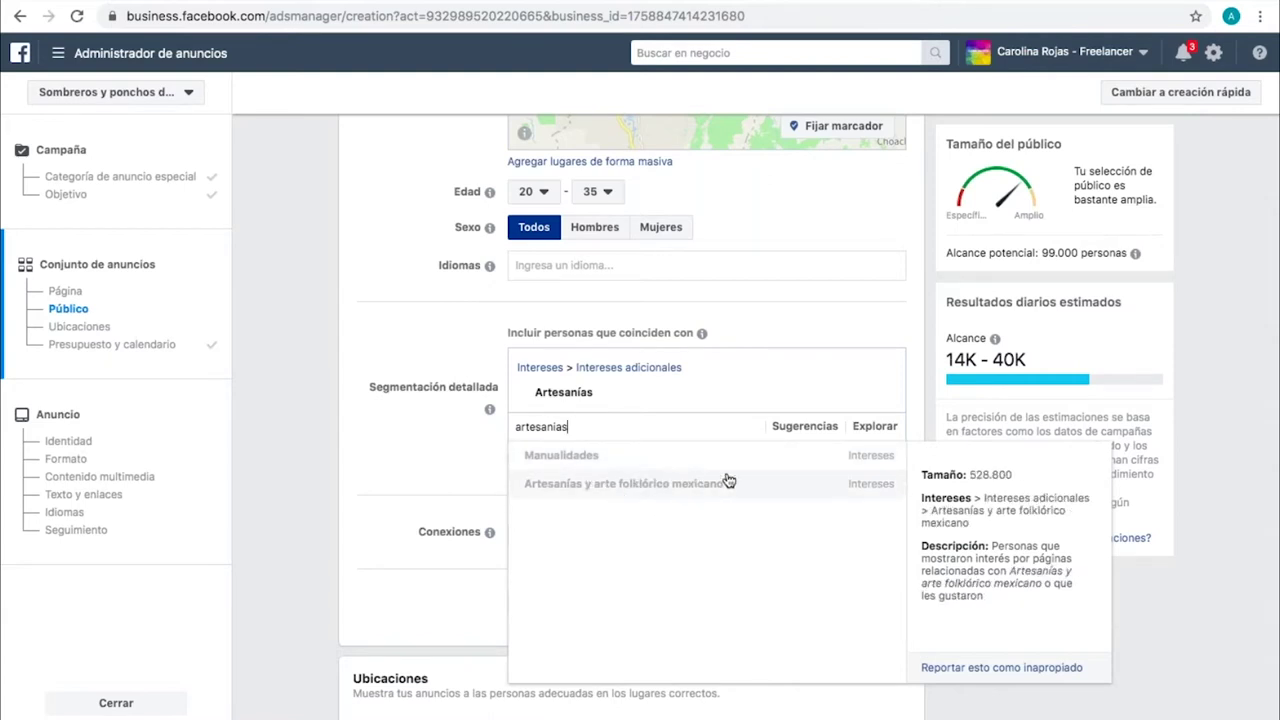
# Step: Add the suggested interests Artesano and Compras y moda to the detailed targeting
pyautogui.click(810, 426)
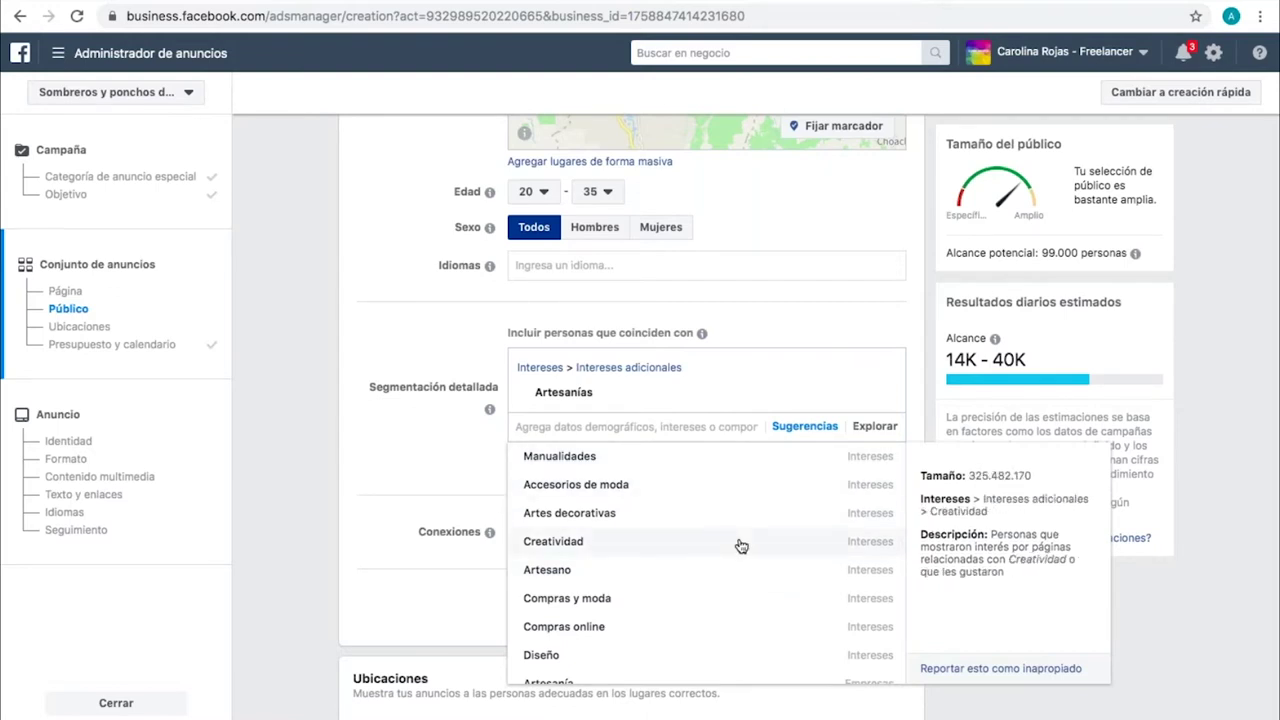
pyautogui.click(637, 575)
pyautogui.click(580, 623)
# Step: Add the employer Artesanía and the interest Tejidos from the suggestions to the detailed targeting
pyautogui.scroll(-5, 720, 575)
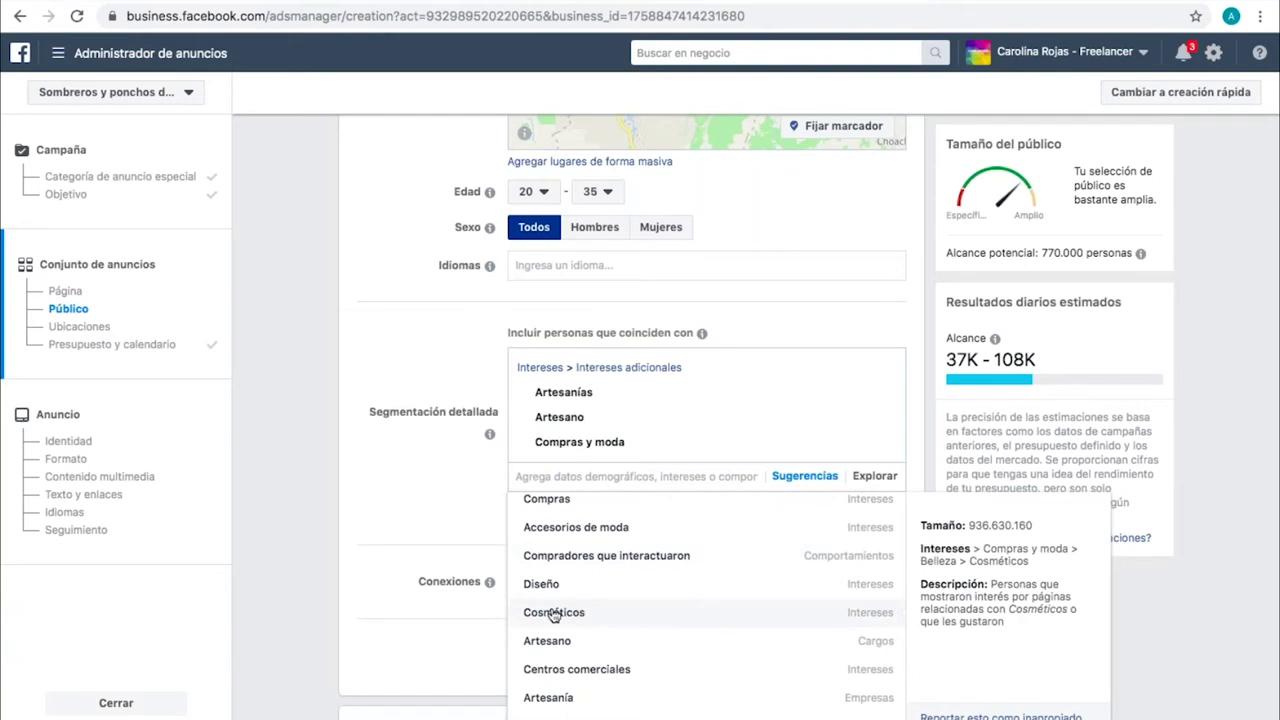
pyautogui.scroll(-2, 691, 641)
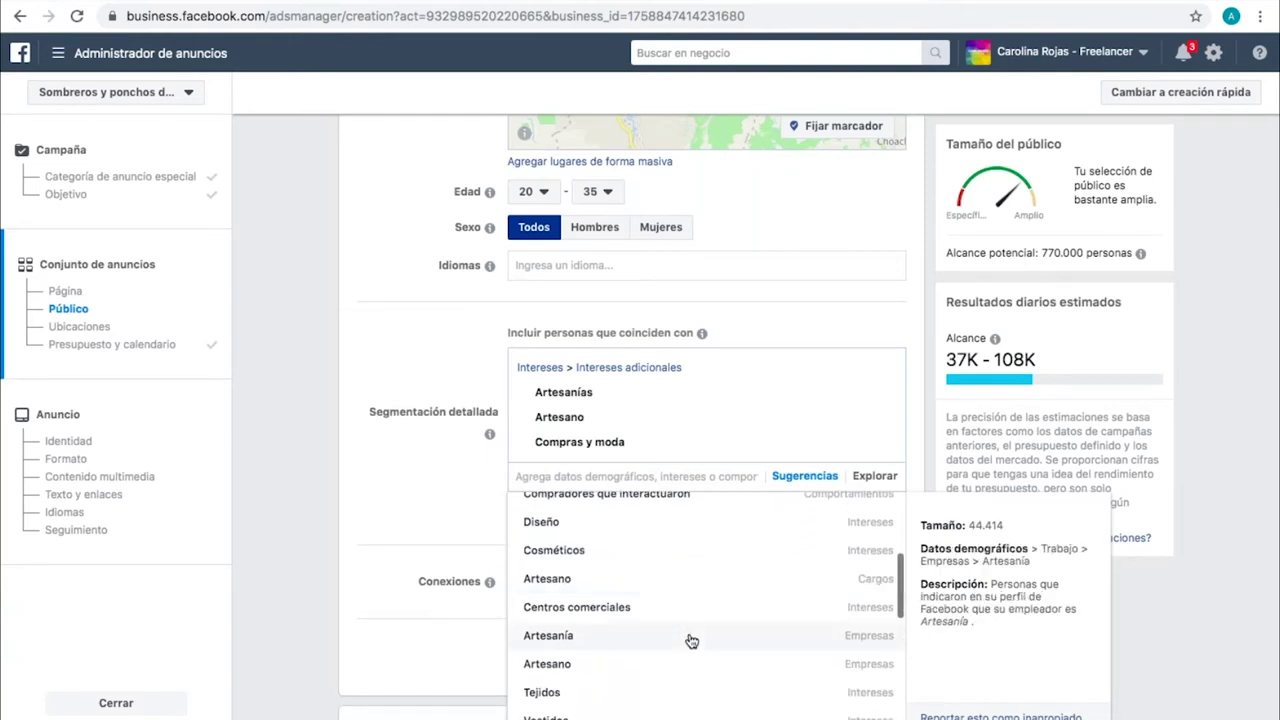
pyautogui.click(570, 641)
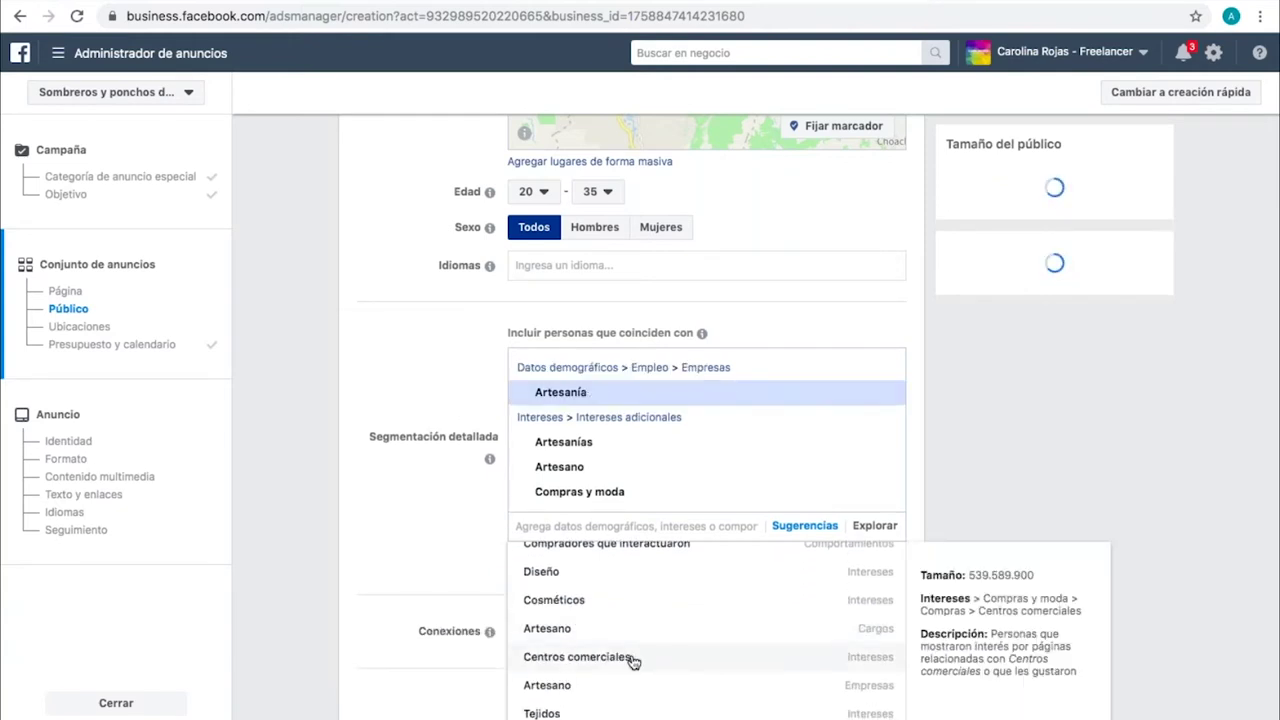
pyautogui.click(553, 701)
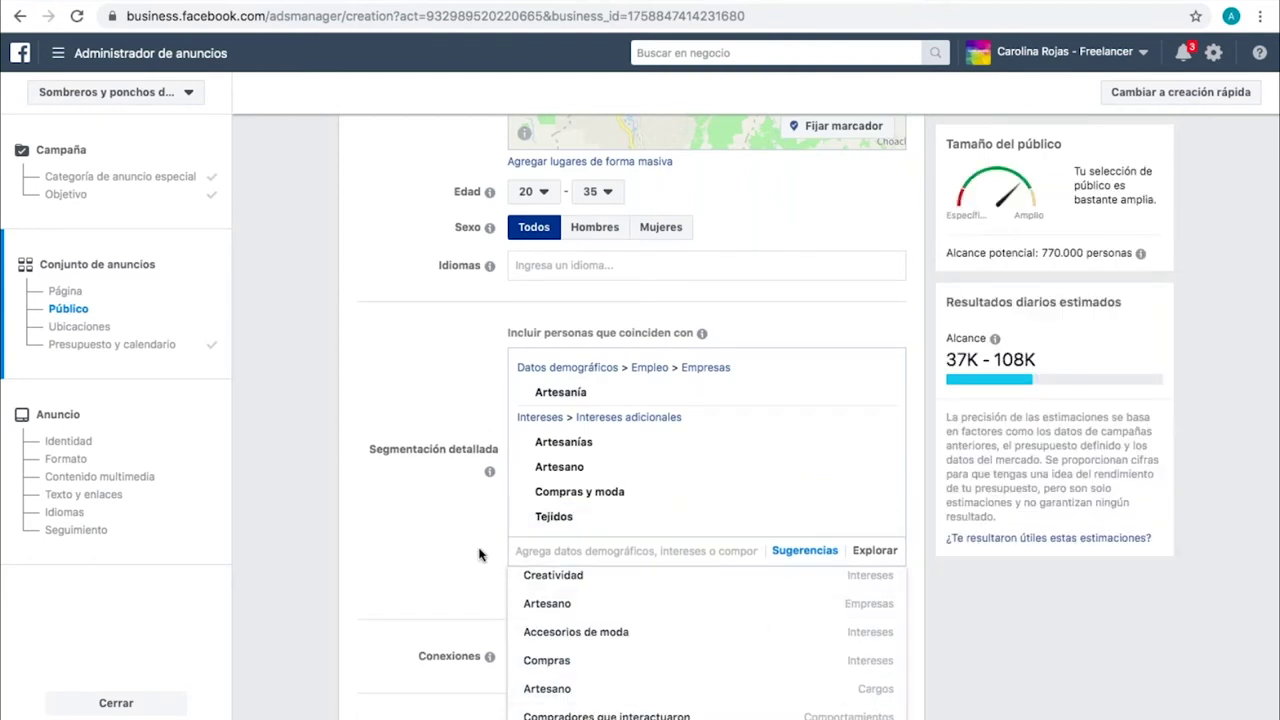
pyautogui.scroll(-3, 479, 555)
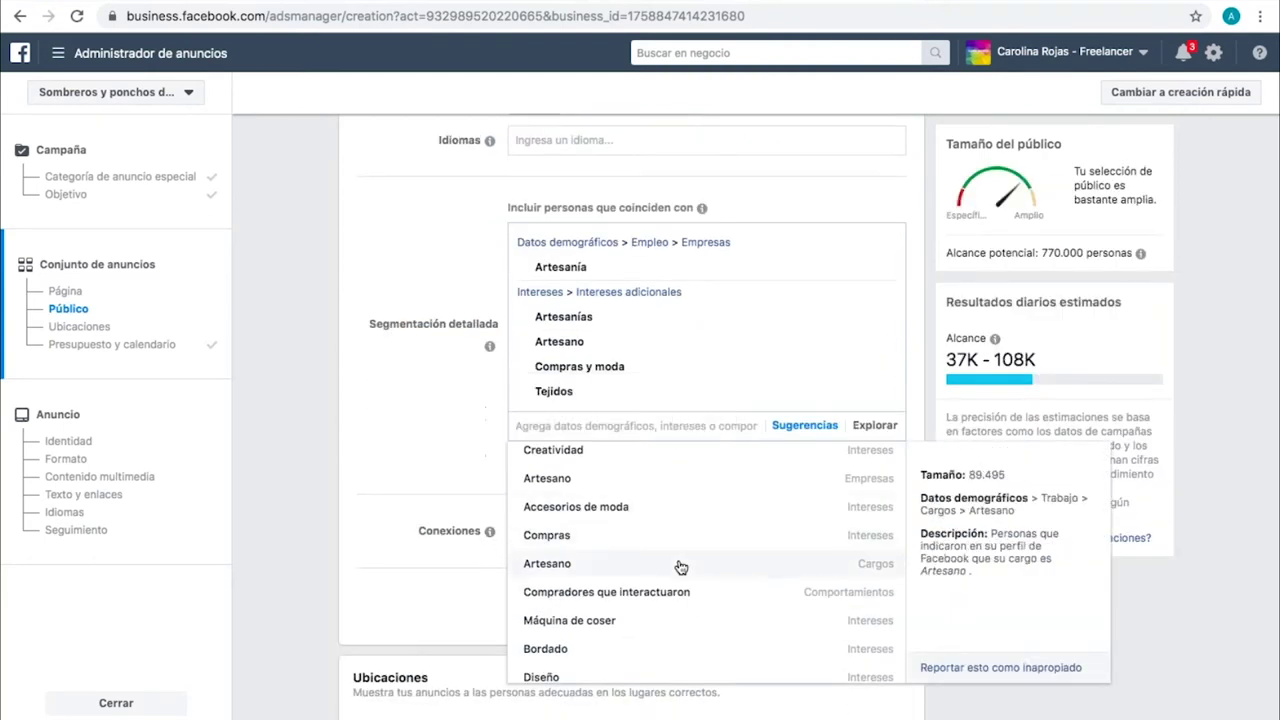
# Step: Look through the remaining detailed targeting suggestions and close the list without adding any more
pyautogui.scroll(-3, 680, 567)
pyautogui.scroll(-2, 680, 567)
pyautogui.scroll(-3, 677, 566)
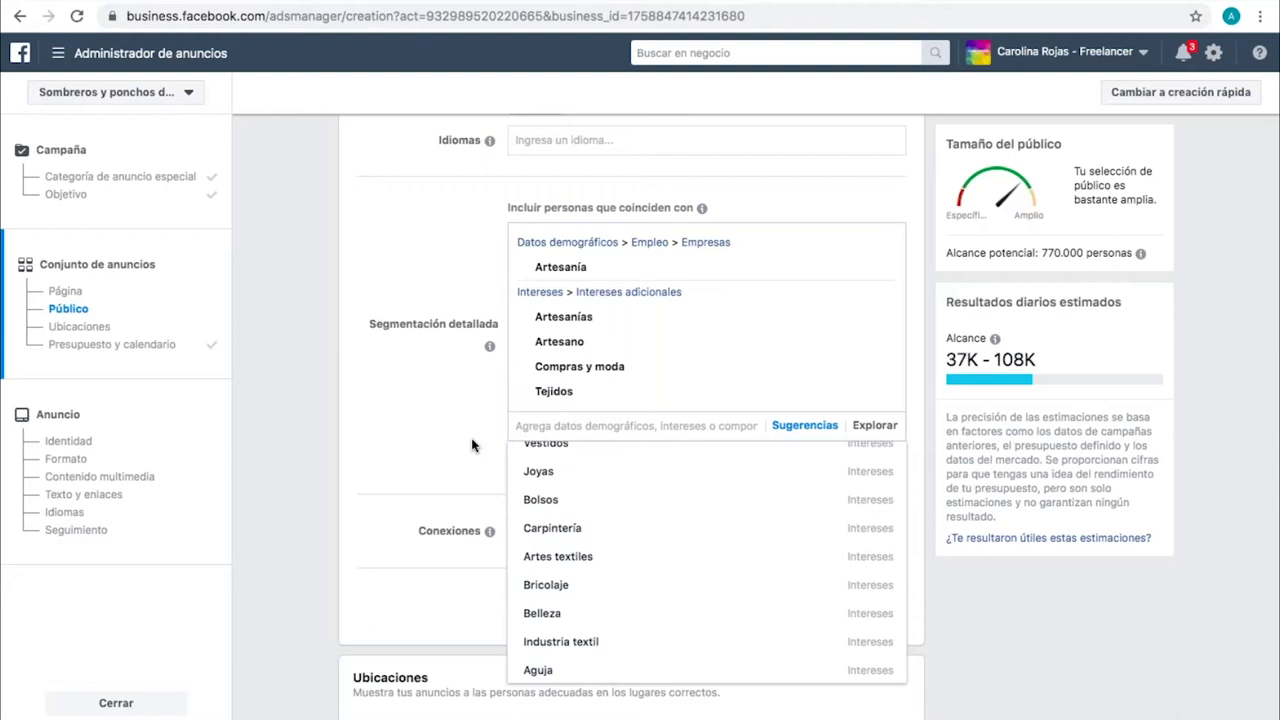
pyautogui.moveTo(785, 570)
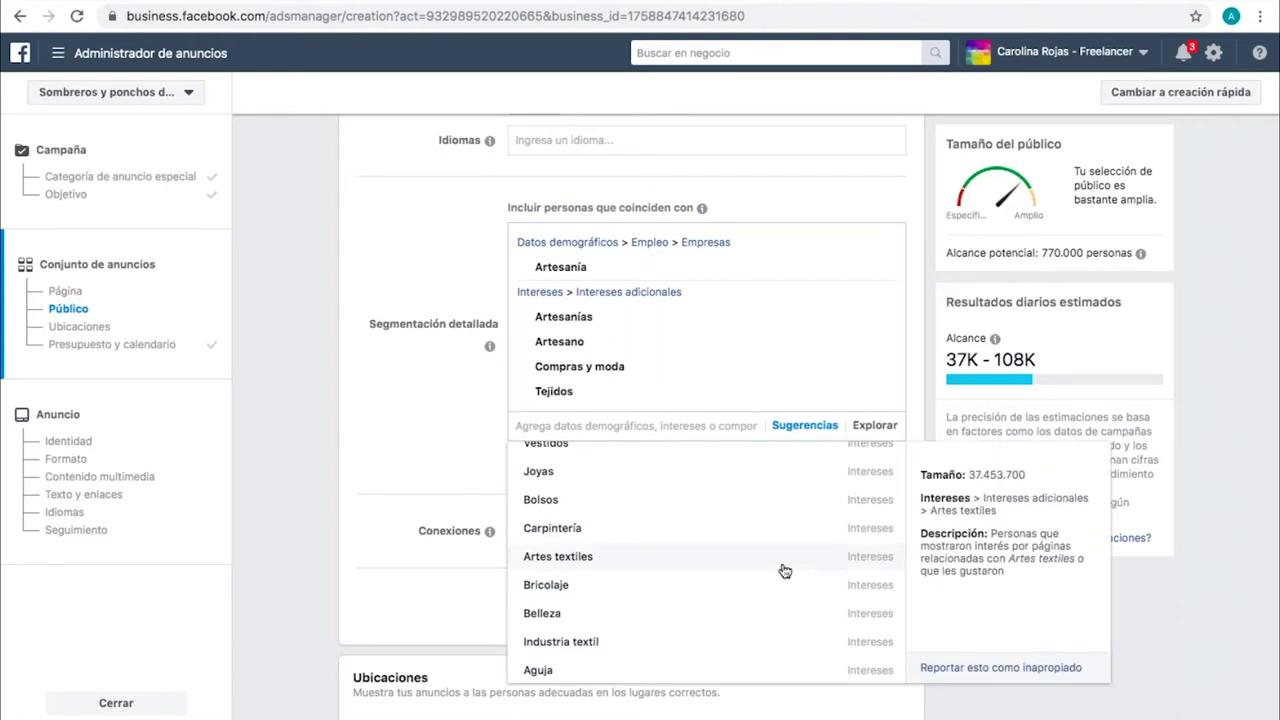
pyautogui.scroll(-1, 785, 570)
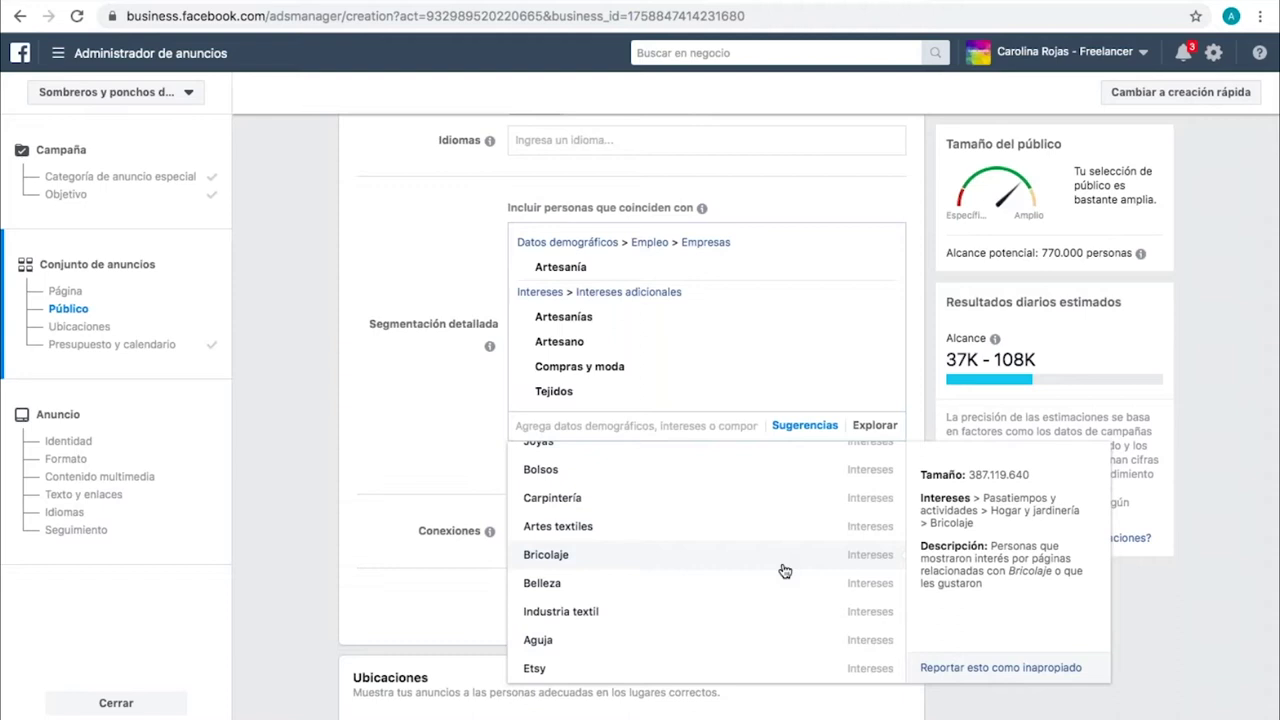
pyautogui.click(460, 423)
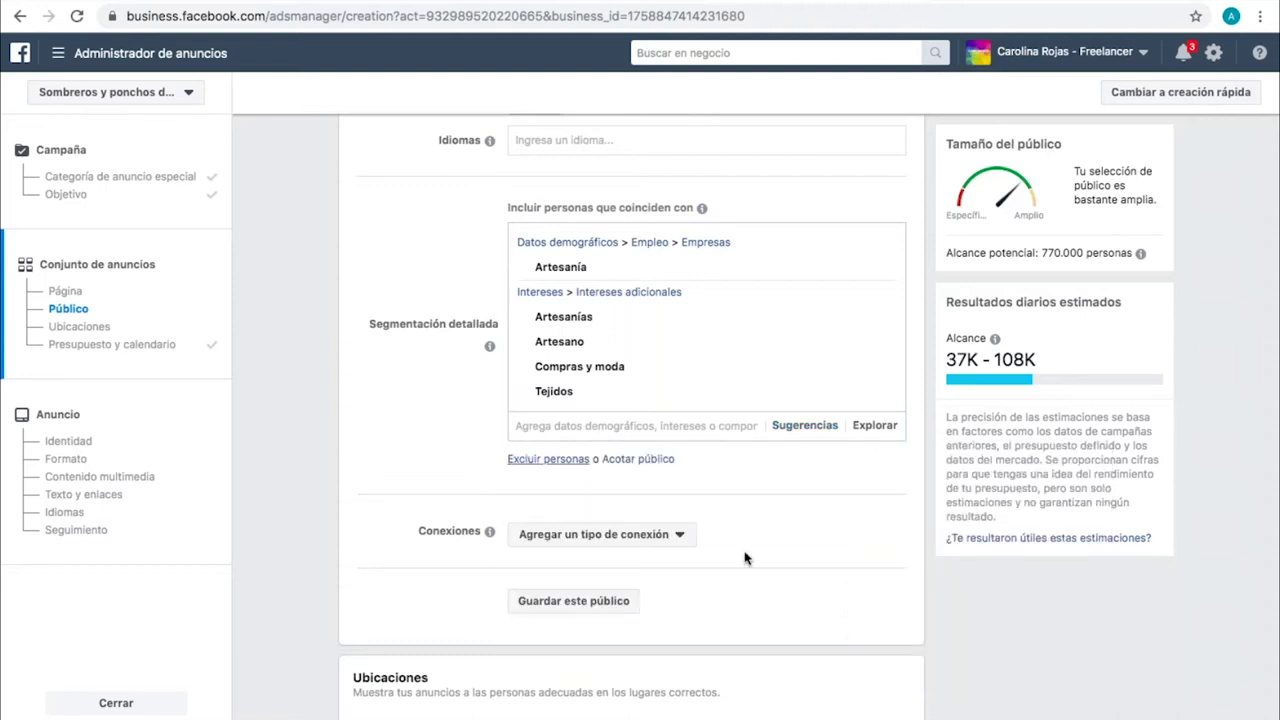
# Step: Check the available connection types for the audience and highlight its potential reach figure
pyautogui.scroll(-3, 902, 523)
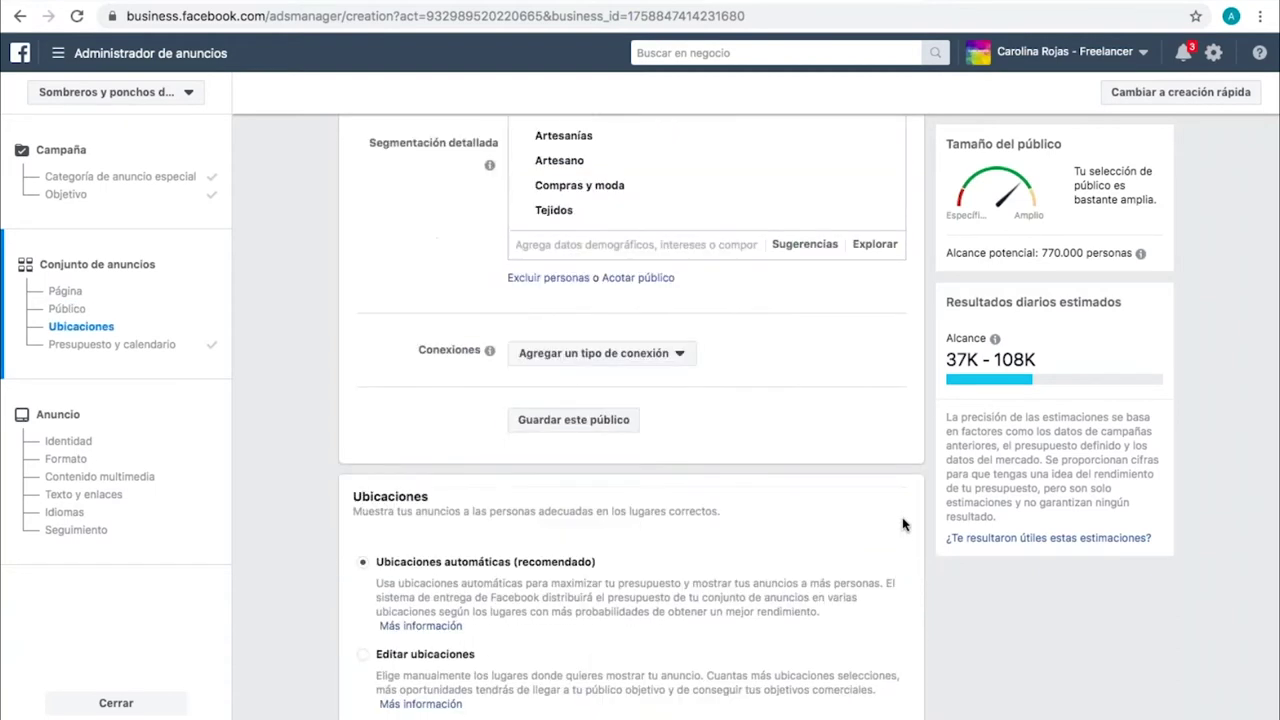
pyautogui.click(669, 363)
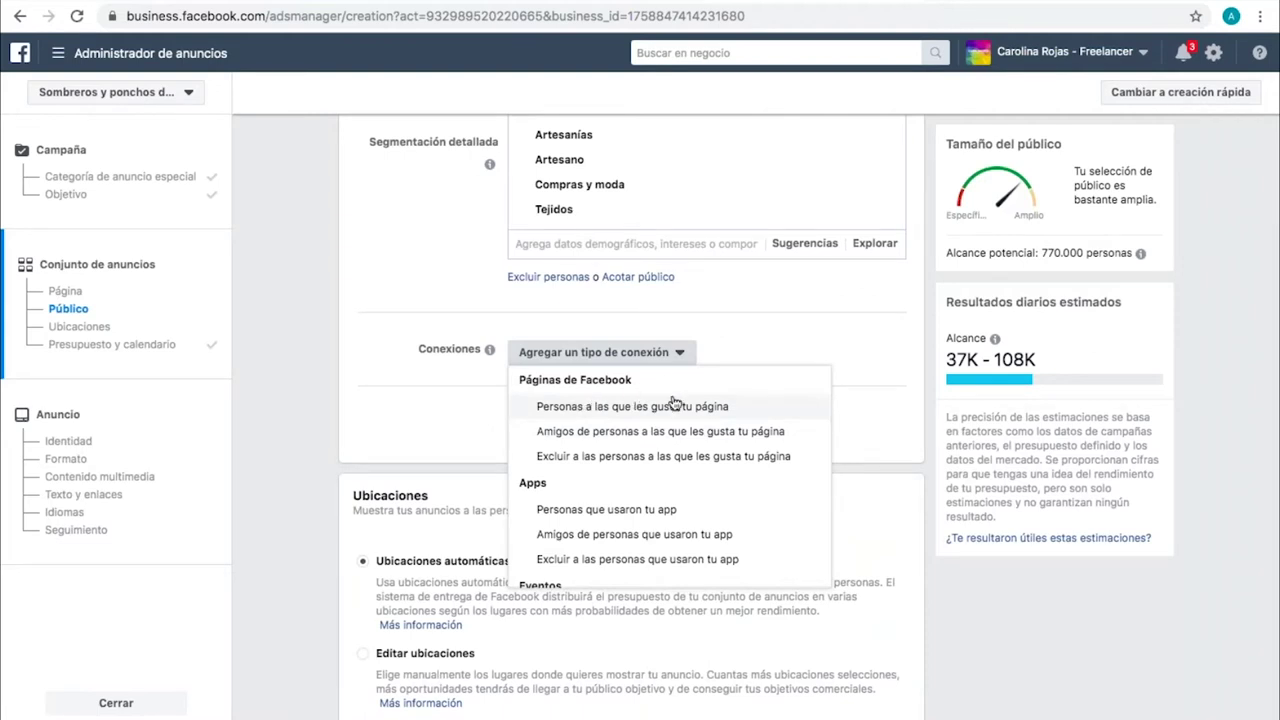
pyautogui.click(676, 354)
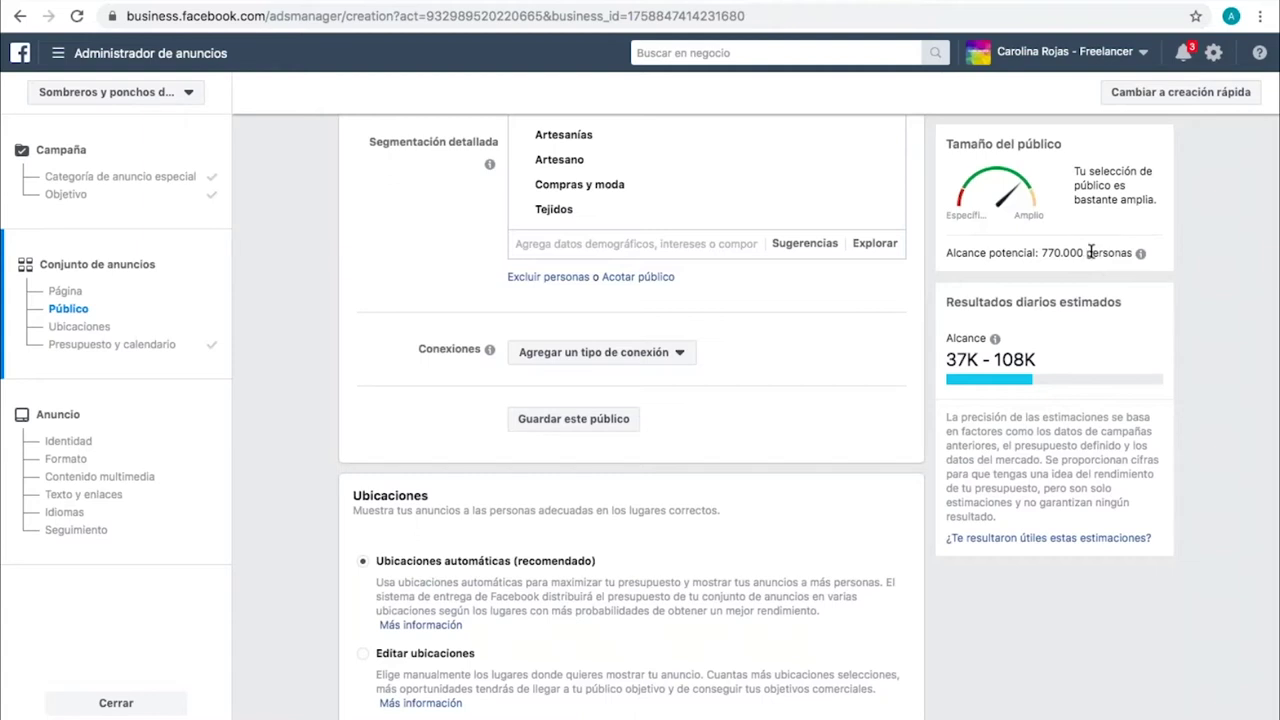
pyautogui.moveTo(1048, 252); pyautogui.dragTo(1084, 253)
pyautogui.click(1034, 252)
pyautogui.moveTo(1085, 252); pyautogui.dragTo(1062, 252)
# Step: Review the name and criteria offered for saving this audience, and cancel without saving it
pyautogui.click(560, 425)
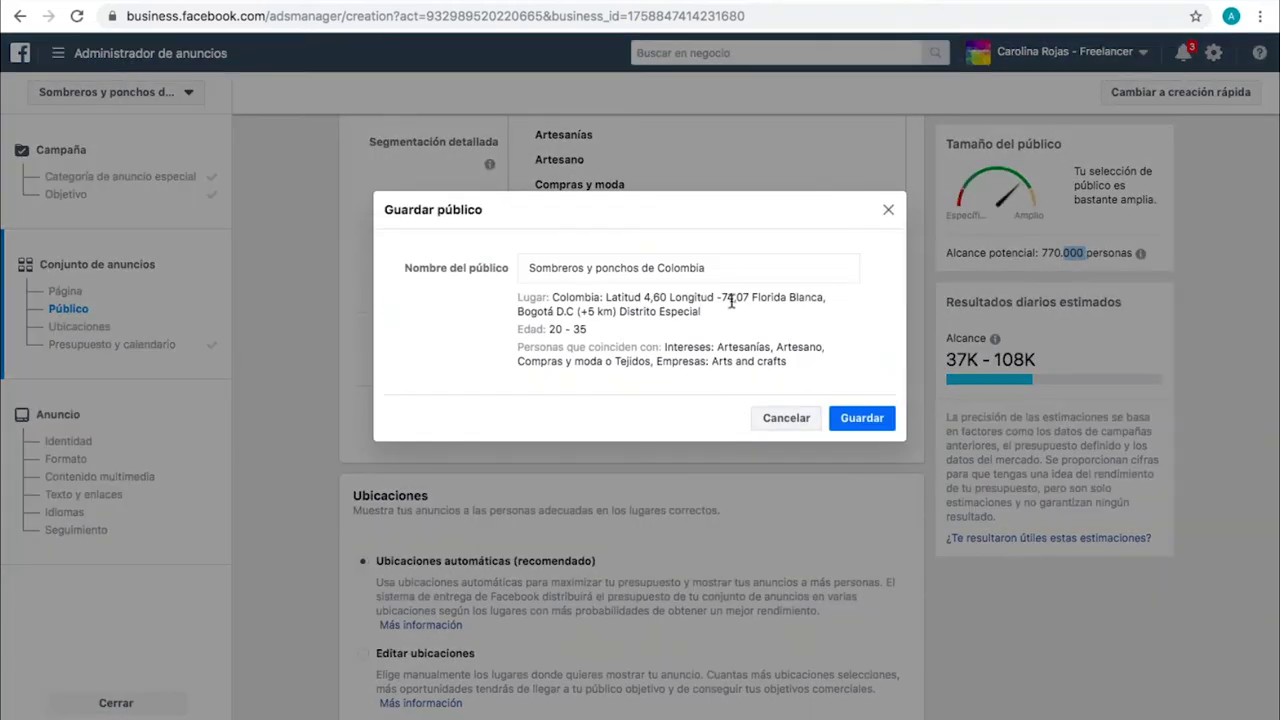
pyautogui.click(723, 271)
pyautogui.tripleClick(531, 270)
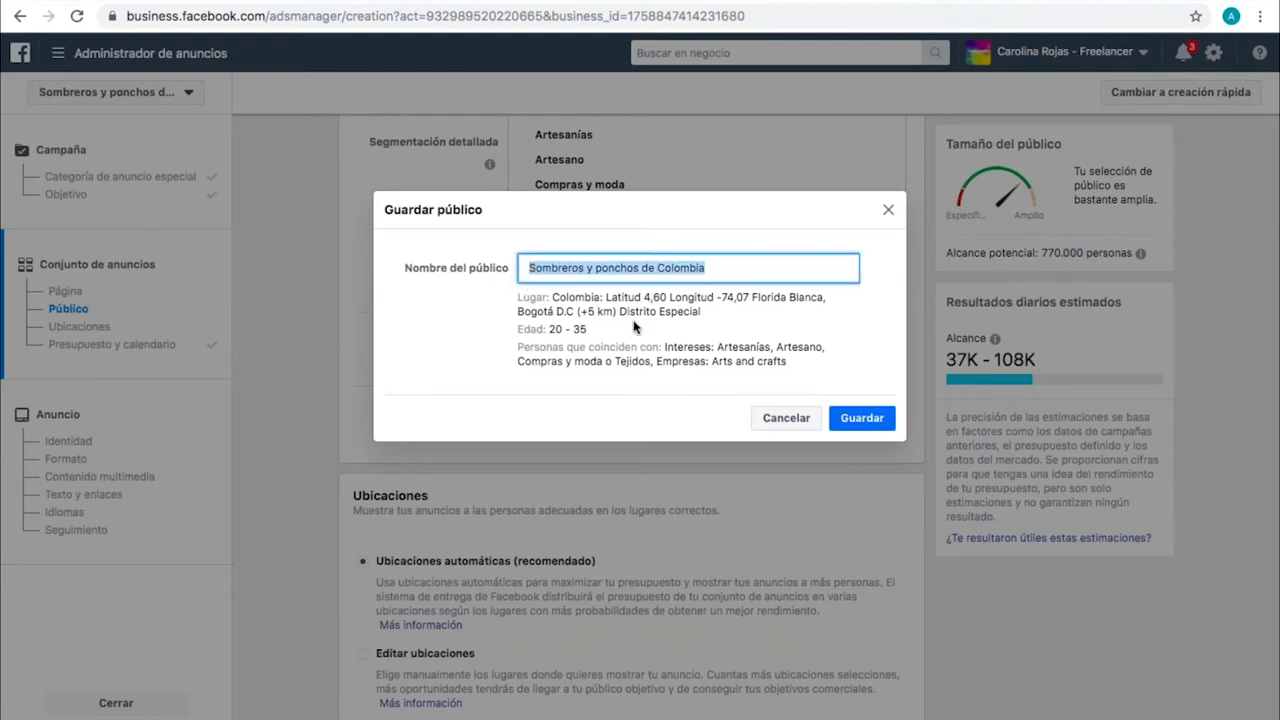
pyautogui.click(779, 449)
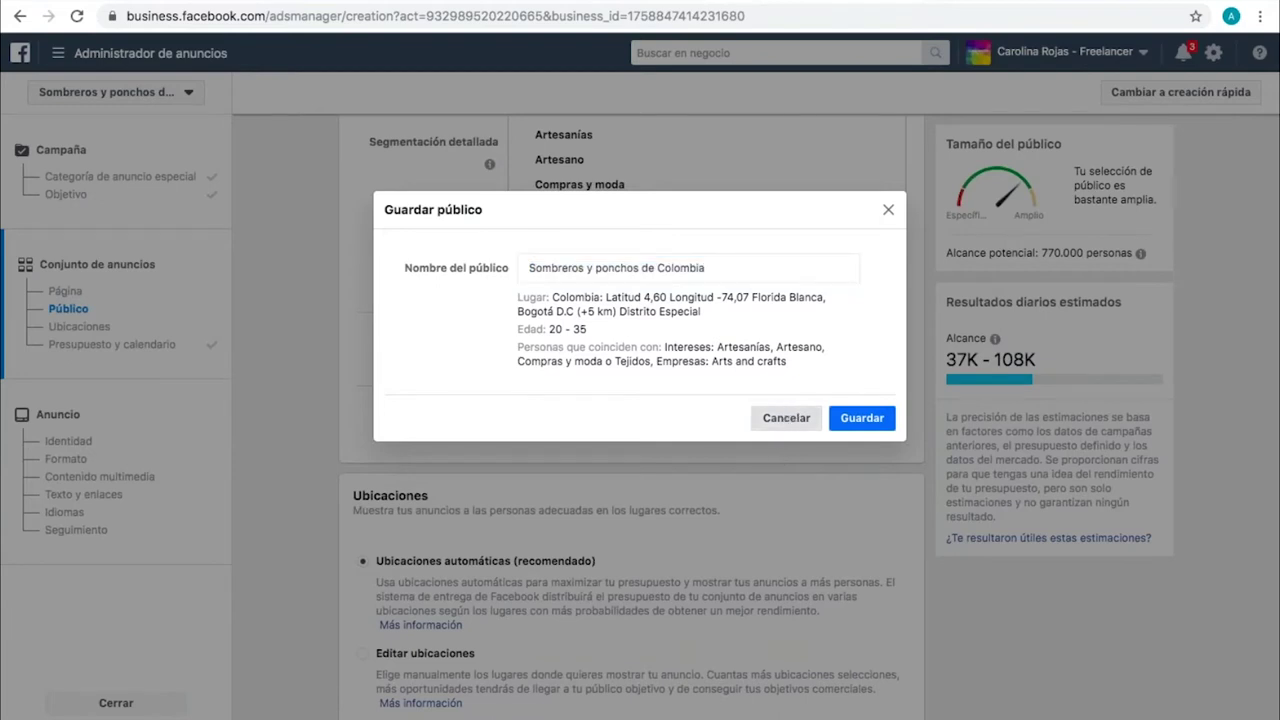
pyautogui.click(786, 417)
# Step: Browse the list of saved audiences and close it without choosing one
pyautogui.scroll(6, 689, 334)
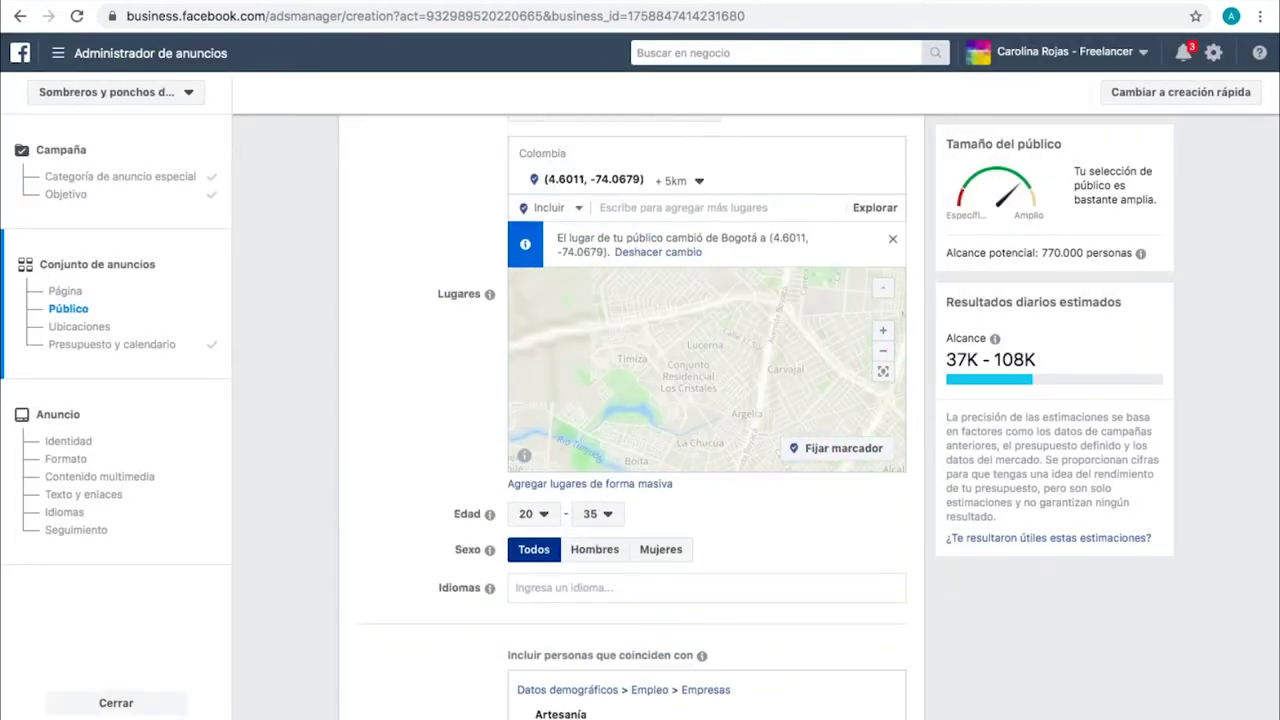
pyautogui.scroll(3, 700, 400)
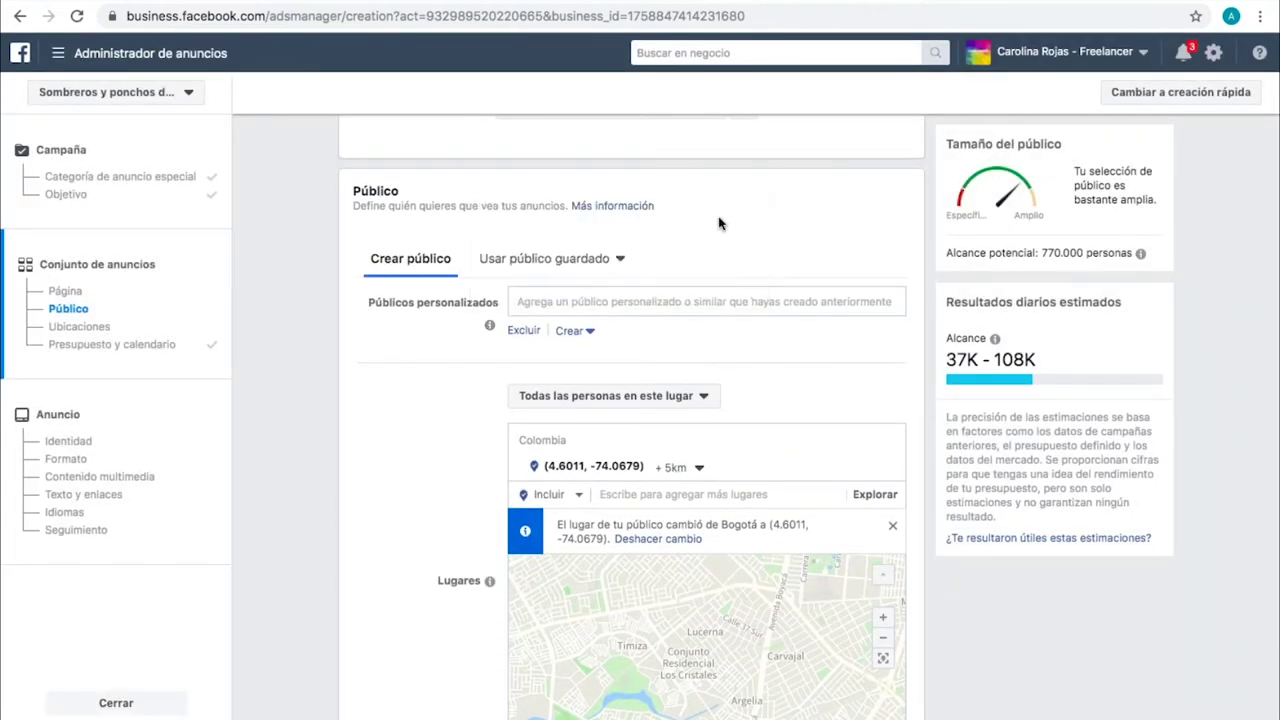
pyautogui.click(617, 258)
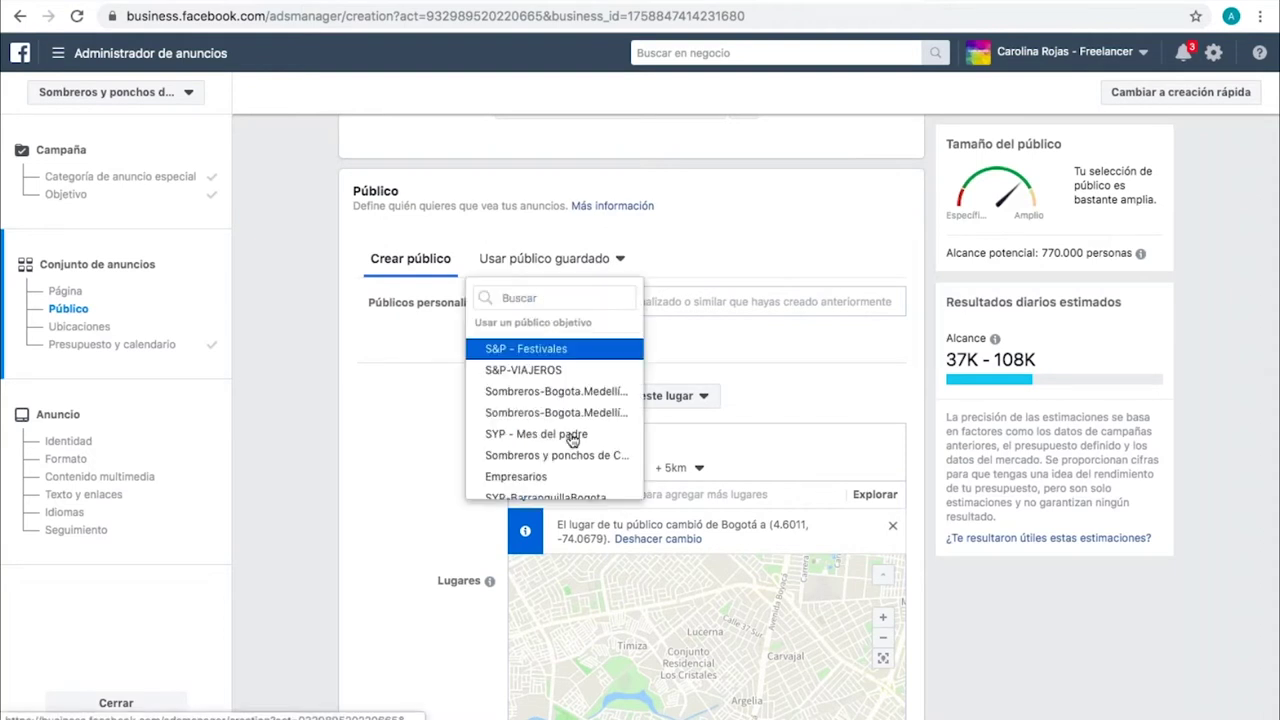
pyautogui.scroll(-2, 573, 440)
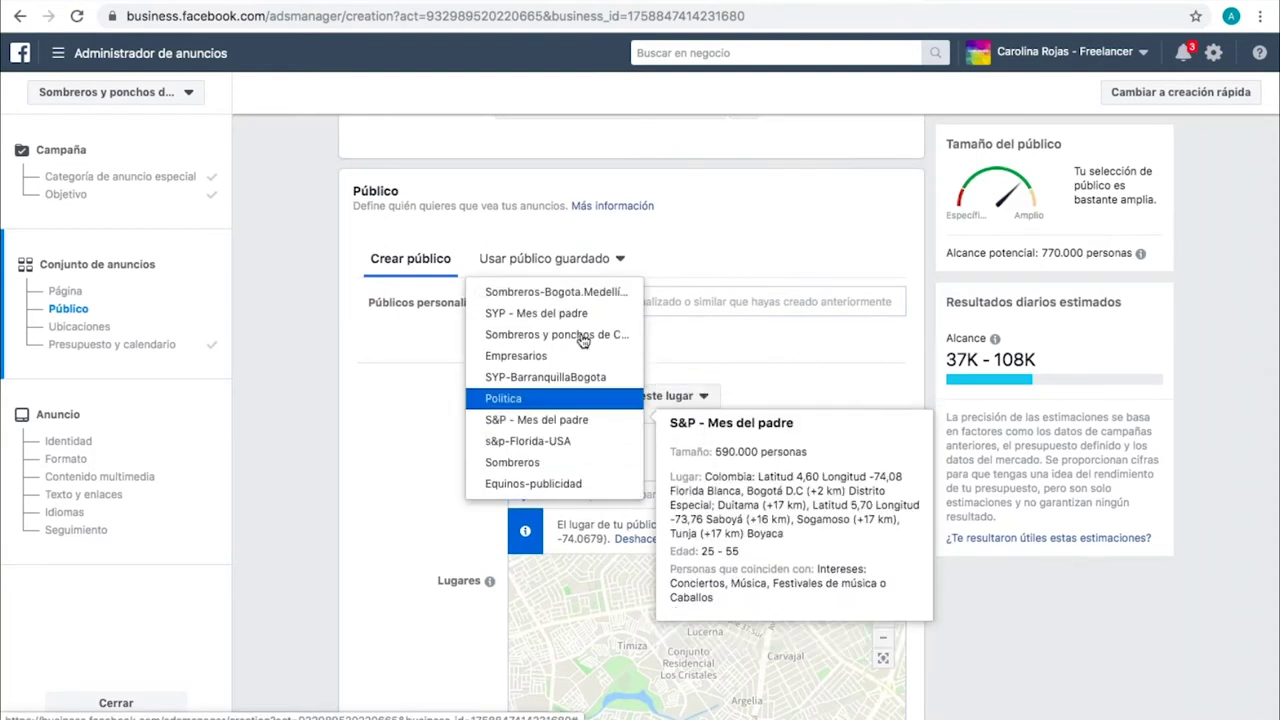
pyautogui.click(422, 503)
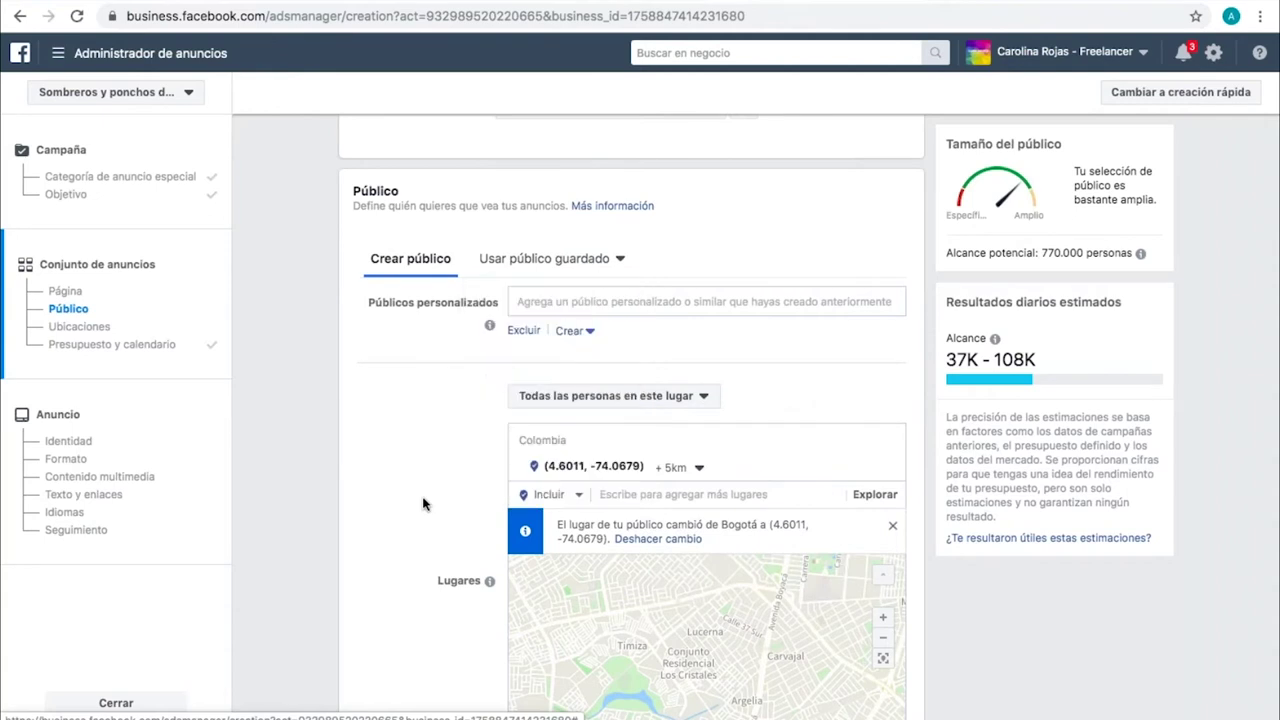
# Step: Switch the ad set's placements from automatic to manual editing (Editar ubicaciones)
pyautogui.scroll(-6, 422, 503)
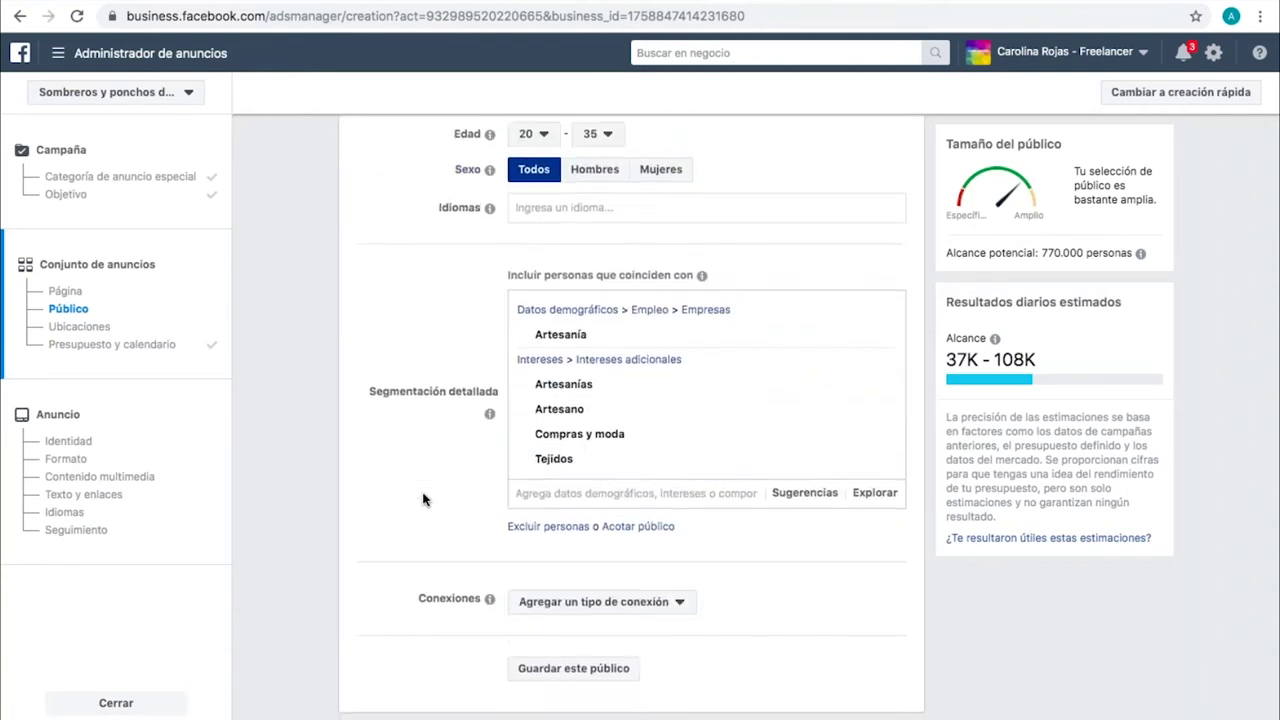
pyautogui.scroll(-1, 422, 500)
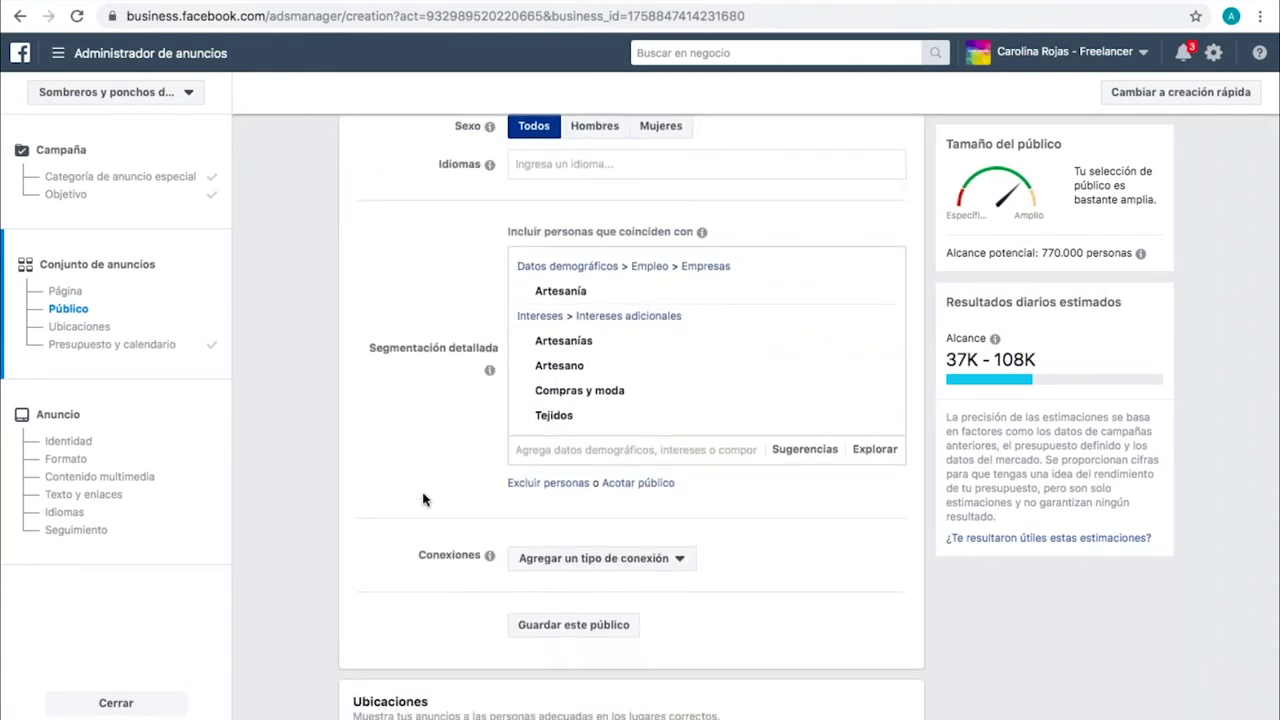
pyautogui.scroll(-3, 422, 500)
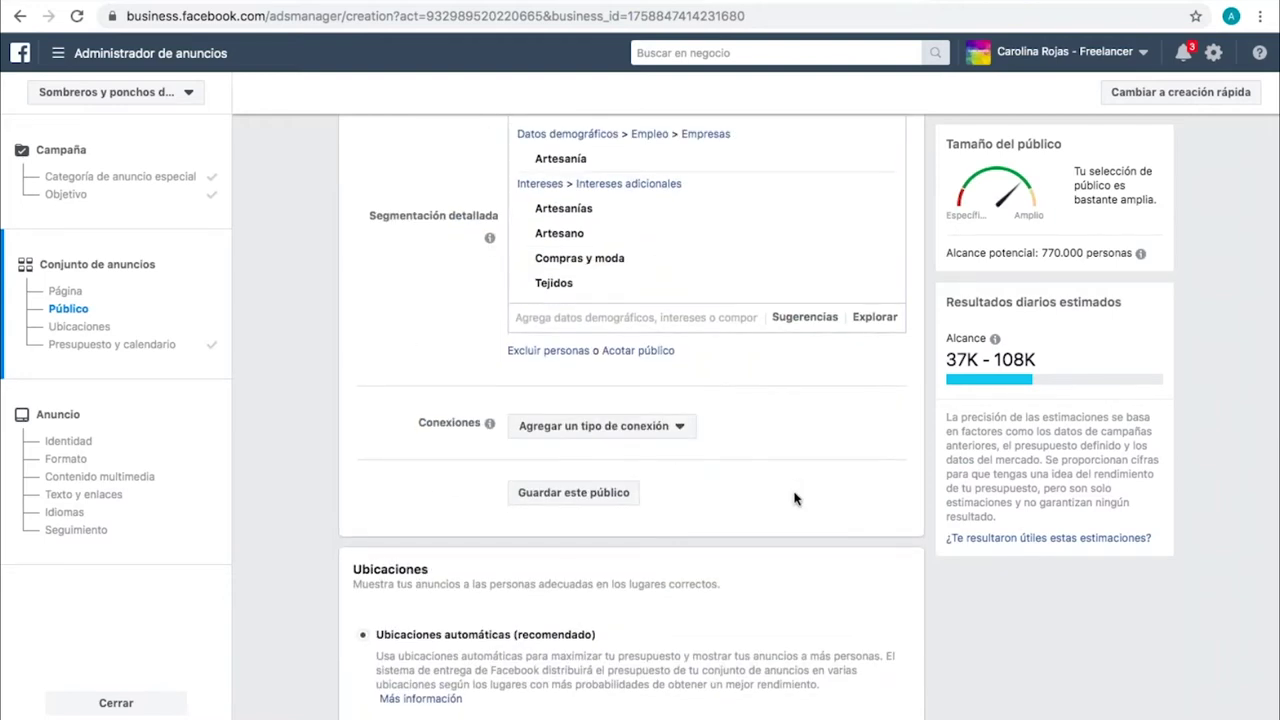
pyautogui.scroll(-3, 794, 498)
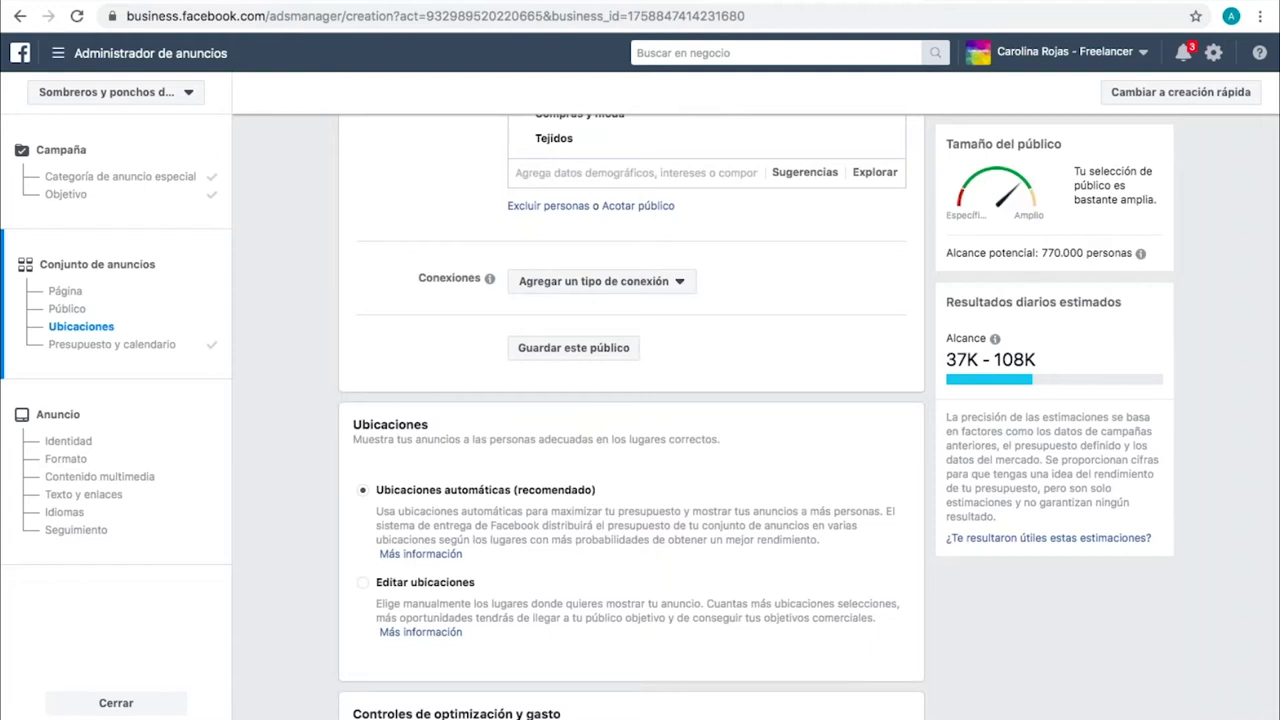
pyautogui.scroll(-3, 632, 420)
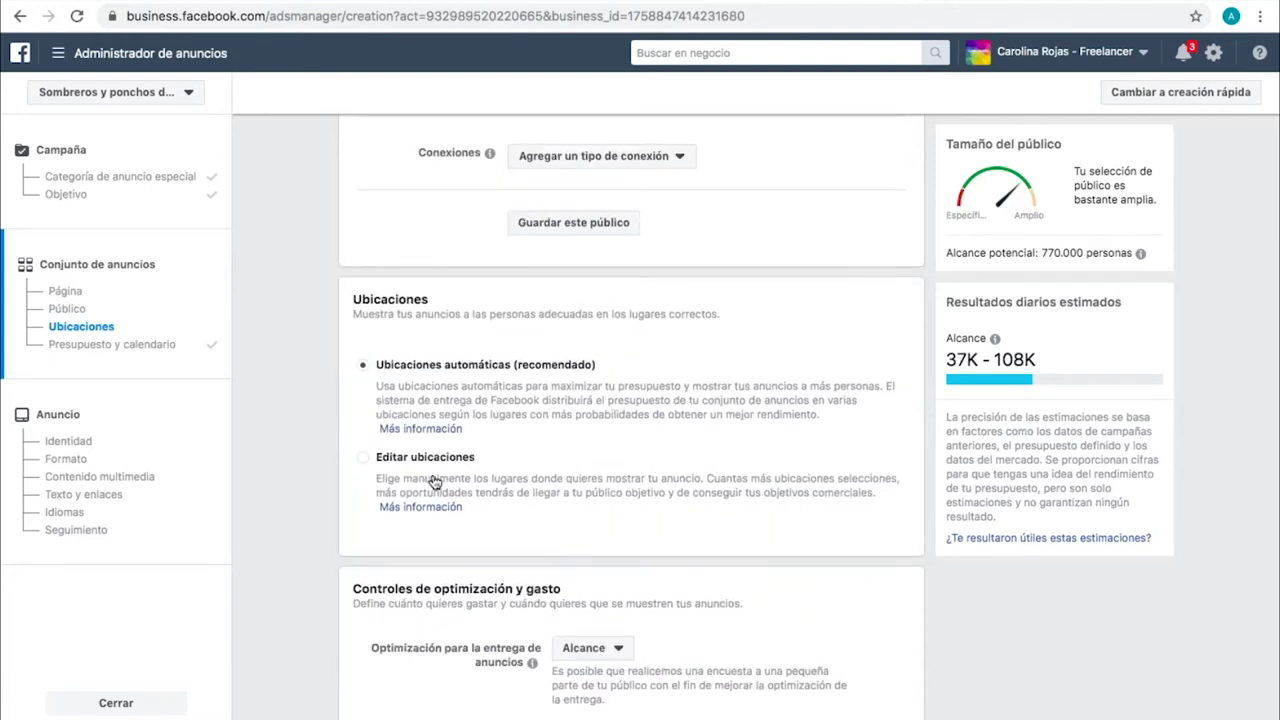
pyautogui.click(384, 460)
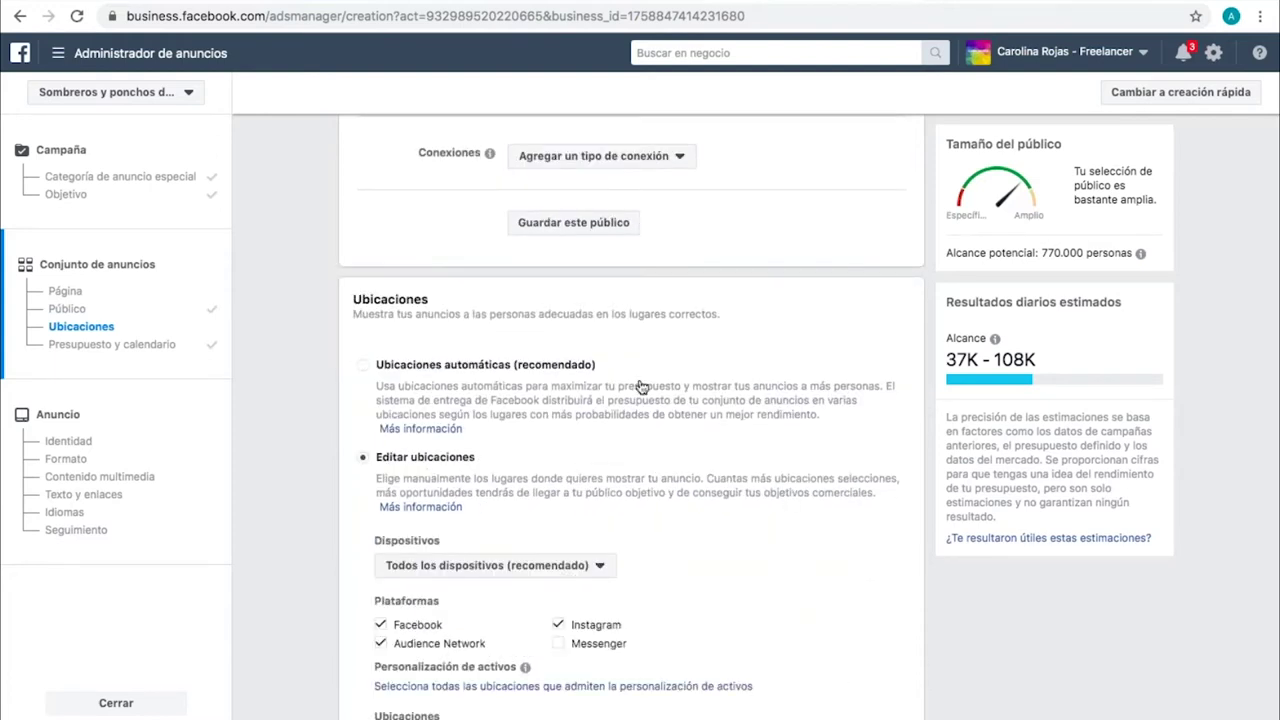
# Step: Examine the devices, platforms, and the Feeds, Stories and Instream options offered for manual placements
pyautogui.scroll(-3, 641, 387)
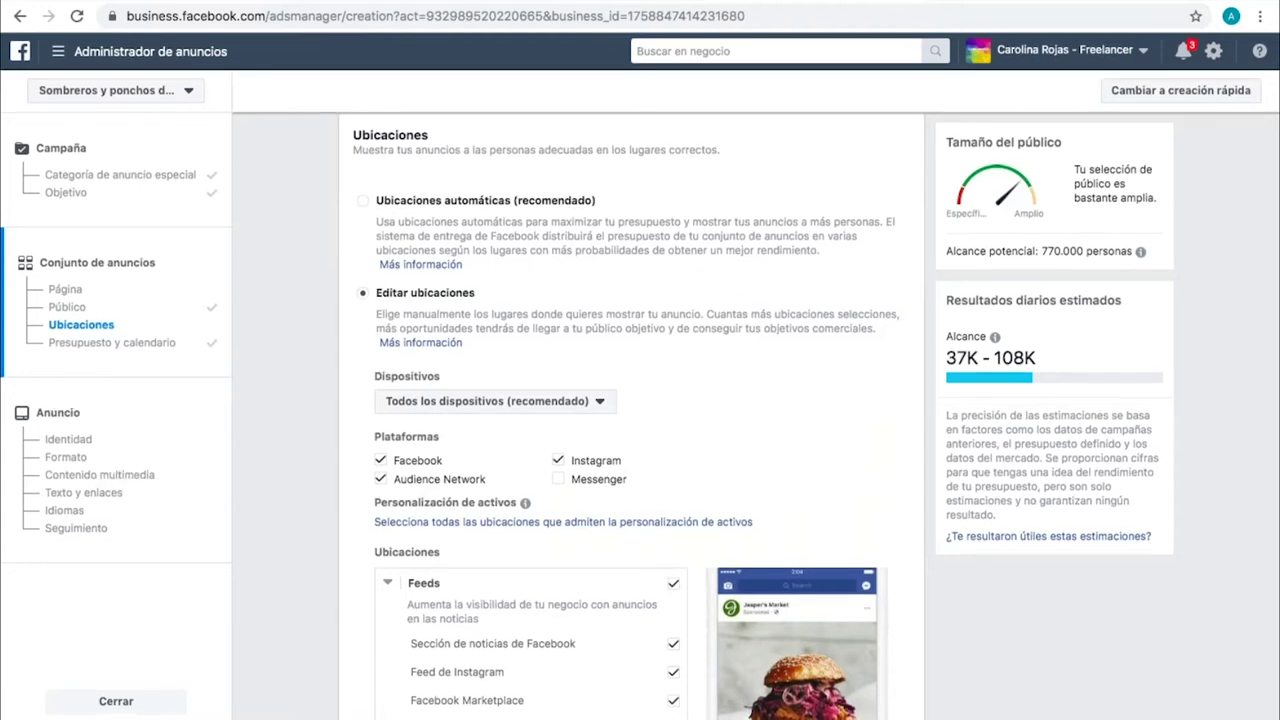
pyautogui.scroll(-3, 723, 363)
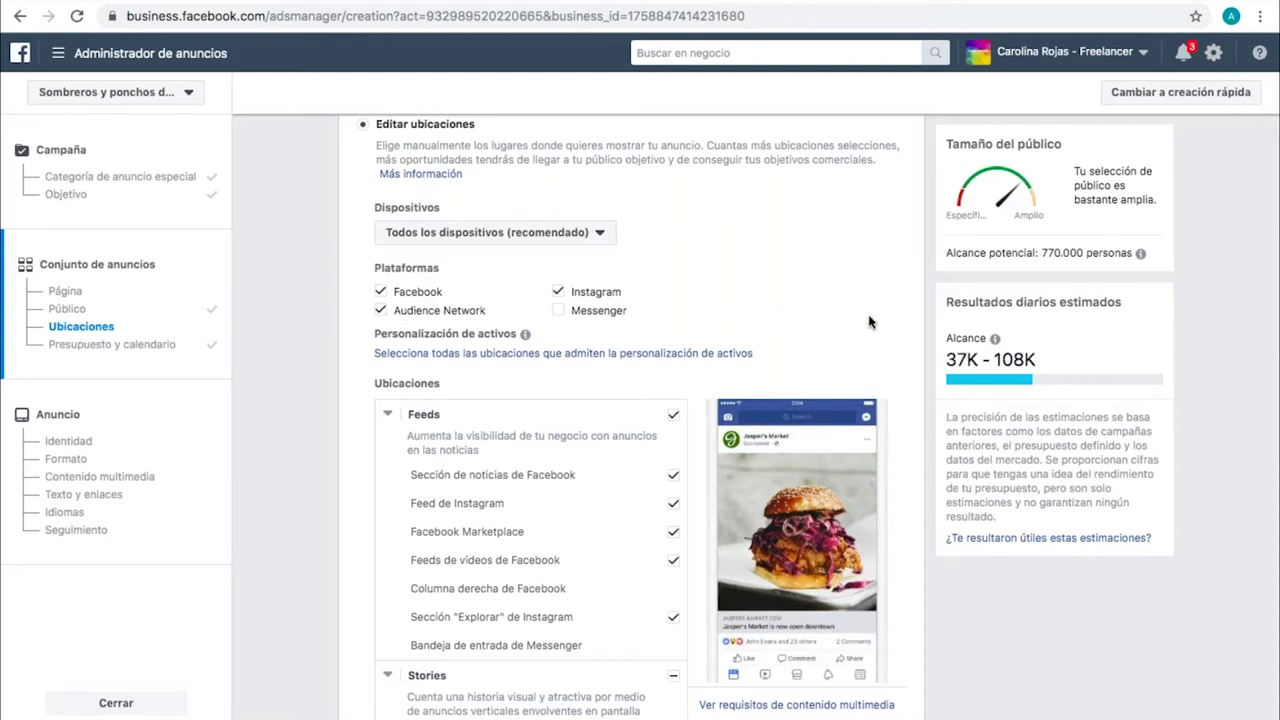
pyautogui.scroll(-3, 869, 321)
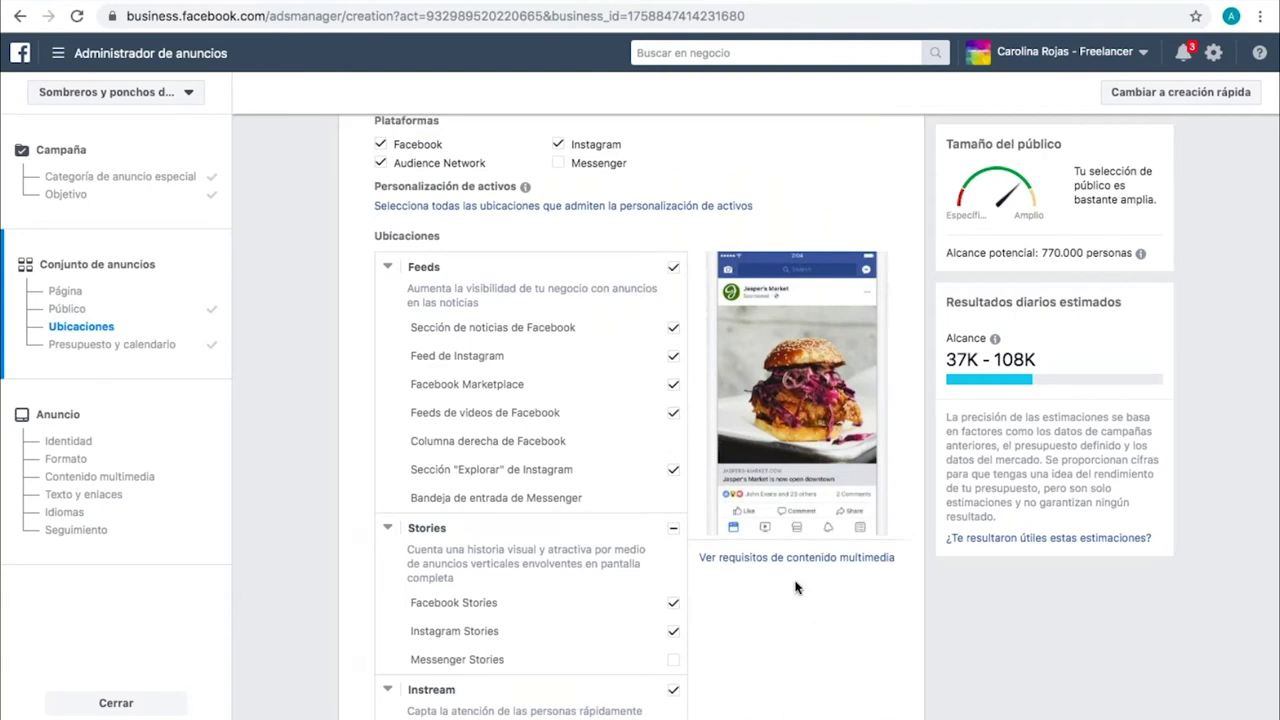
pyautogui.scroll(-2, 796, 587)
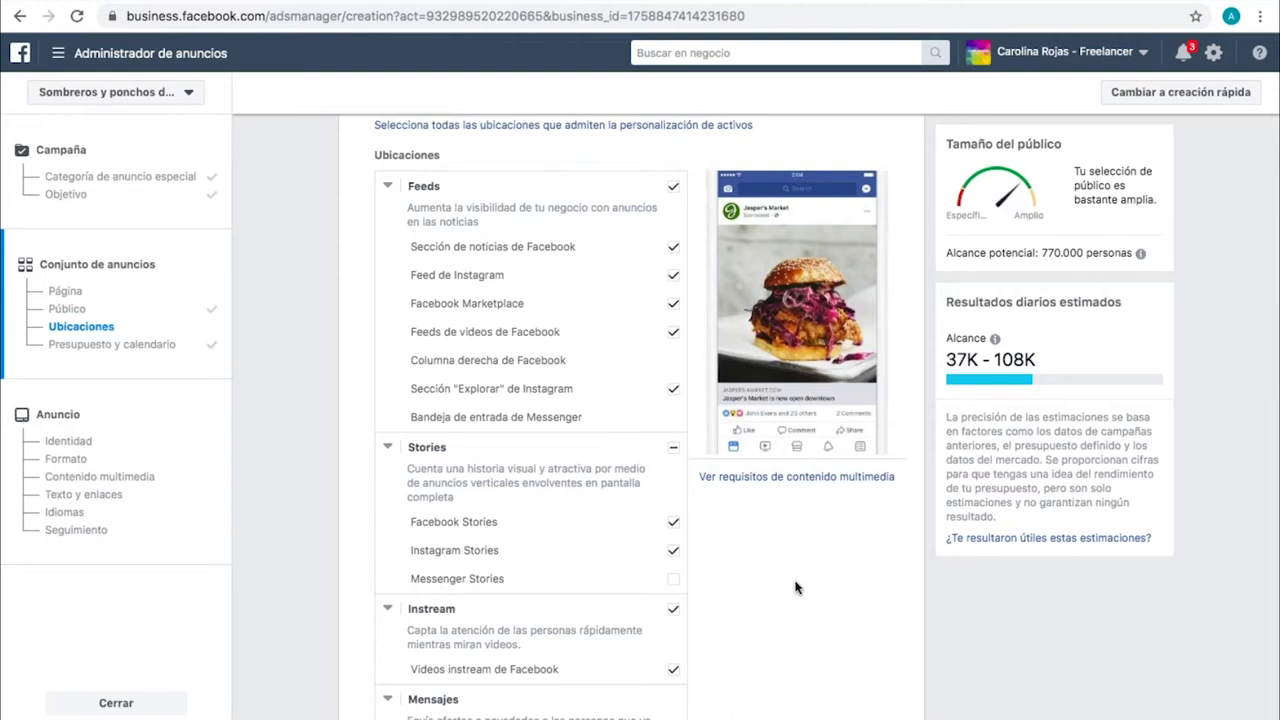
pyautogui.scroll(1, 796, 587)
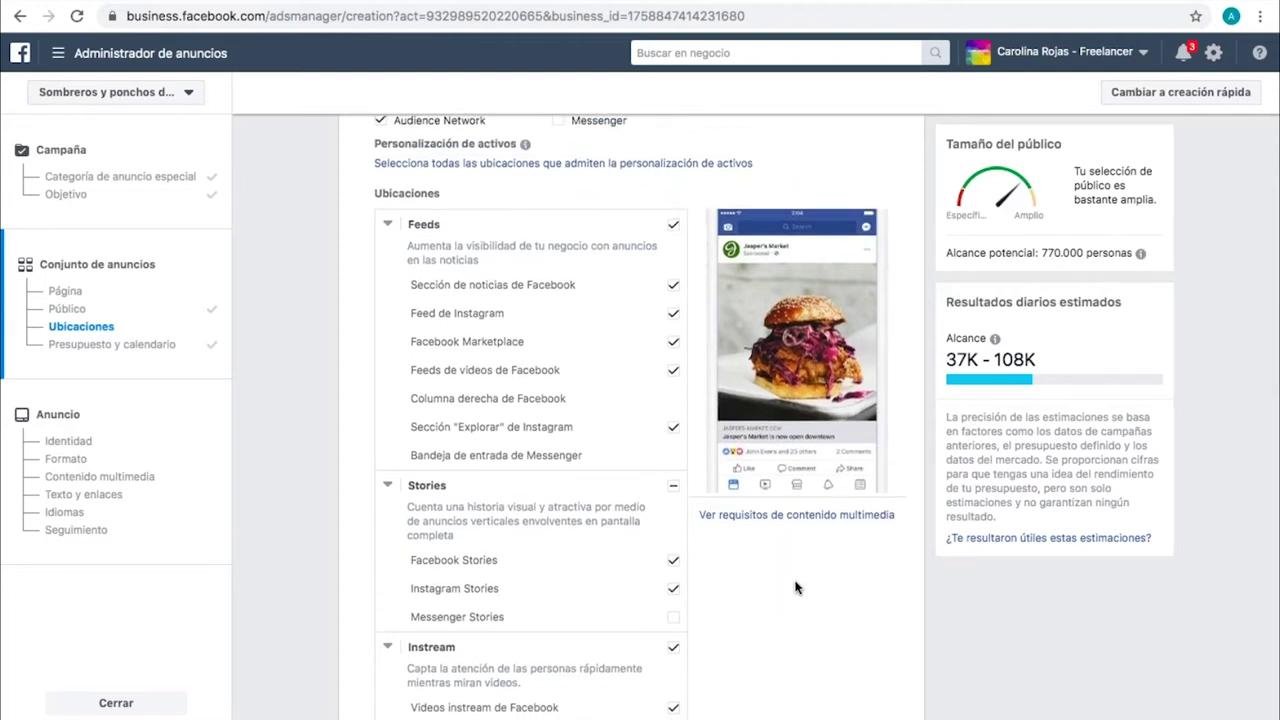
pyautogui.scroll(-2, 796, 587)
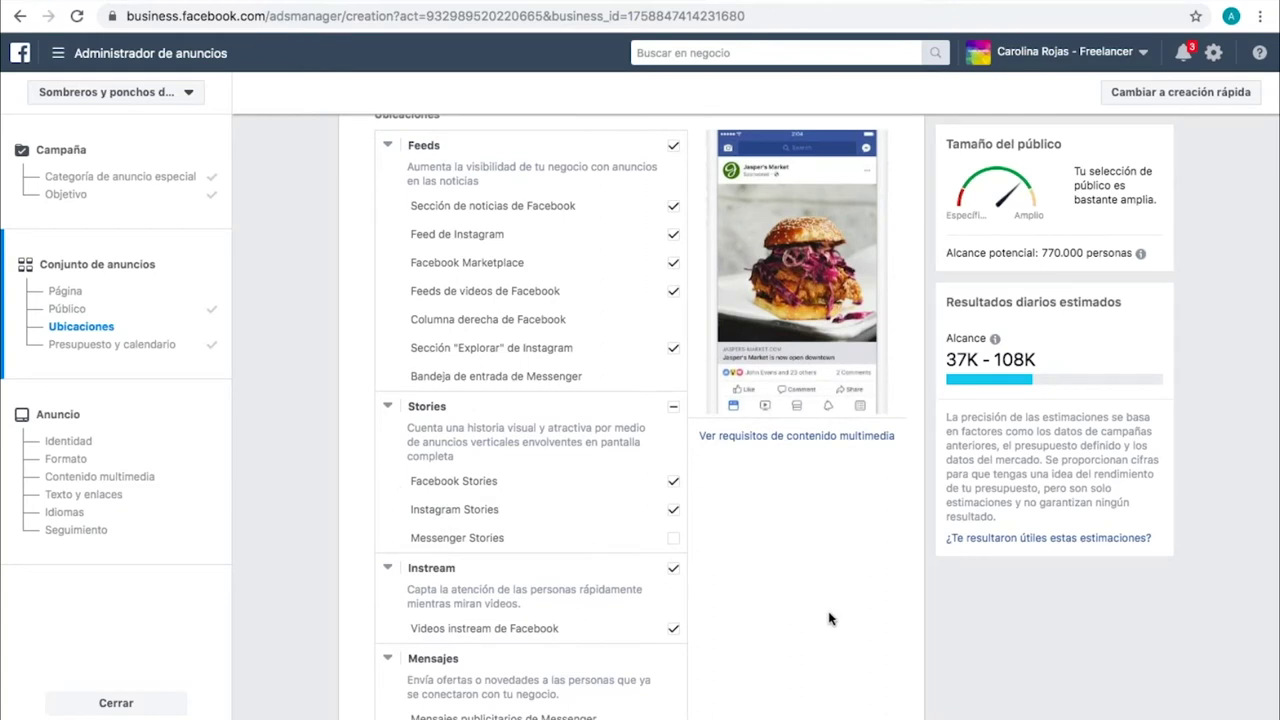
pyautogui.scroll(1, 828, 619)
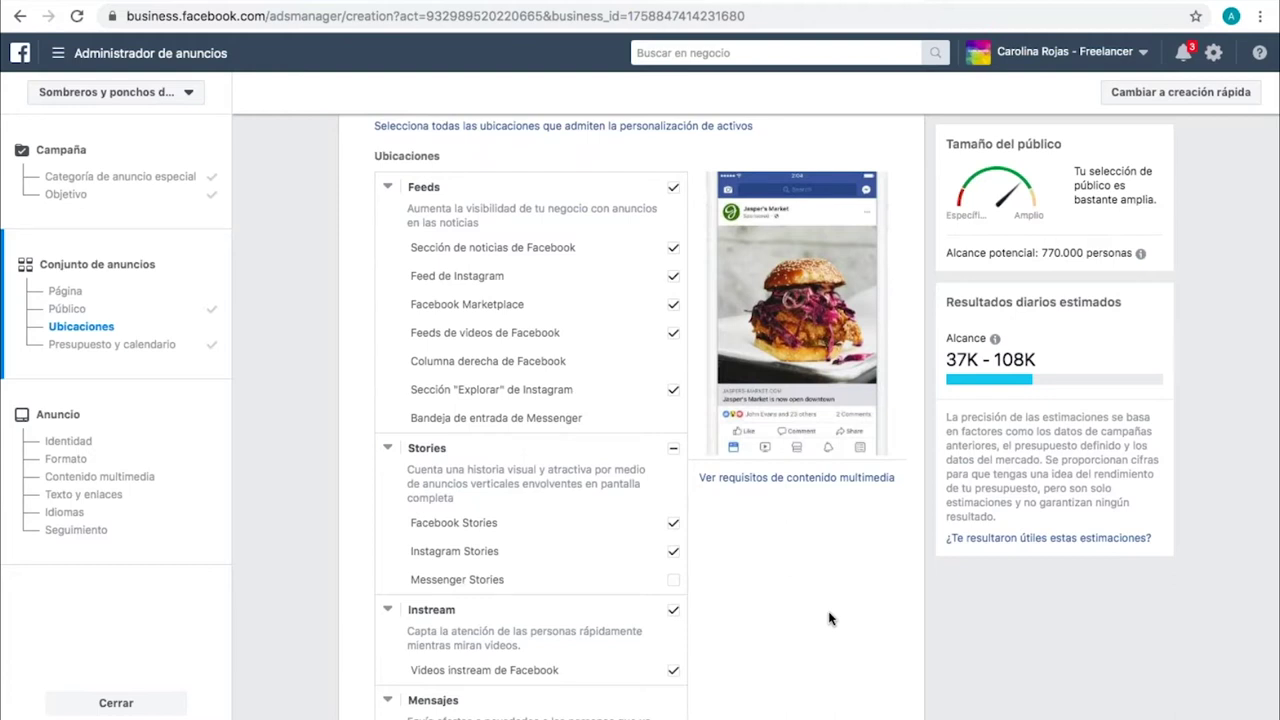
# Step: Show the media content requirements and examine the recommended formats and the remaining placements through Apps y sitios web
pyautogui.click(809, 478)
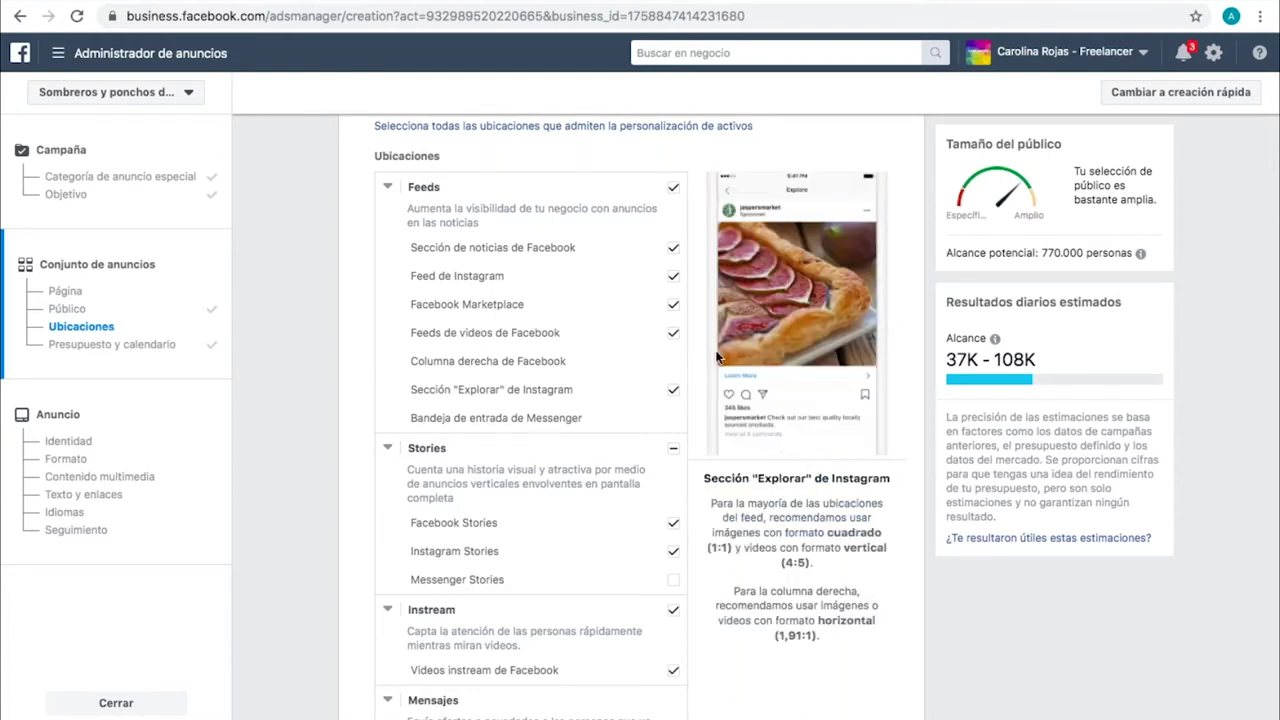
pyautogui.moveTo(440, 276)
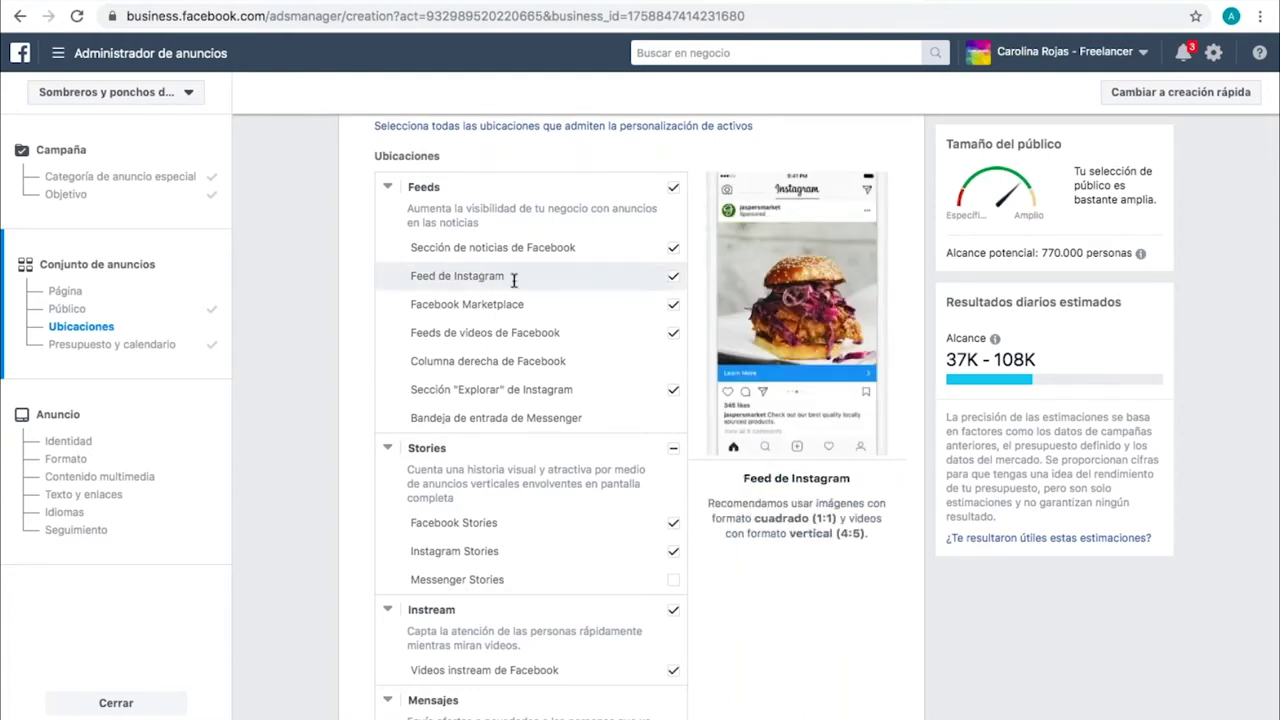
pyautogui.moveTo(588, 300)
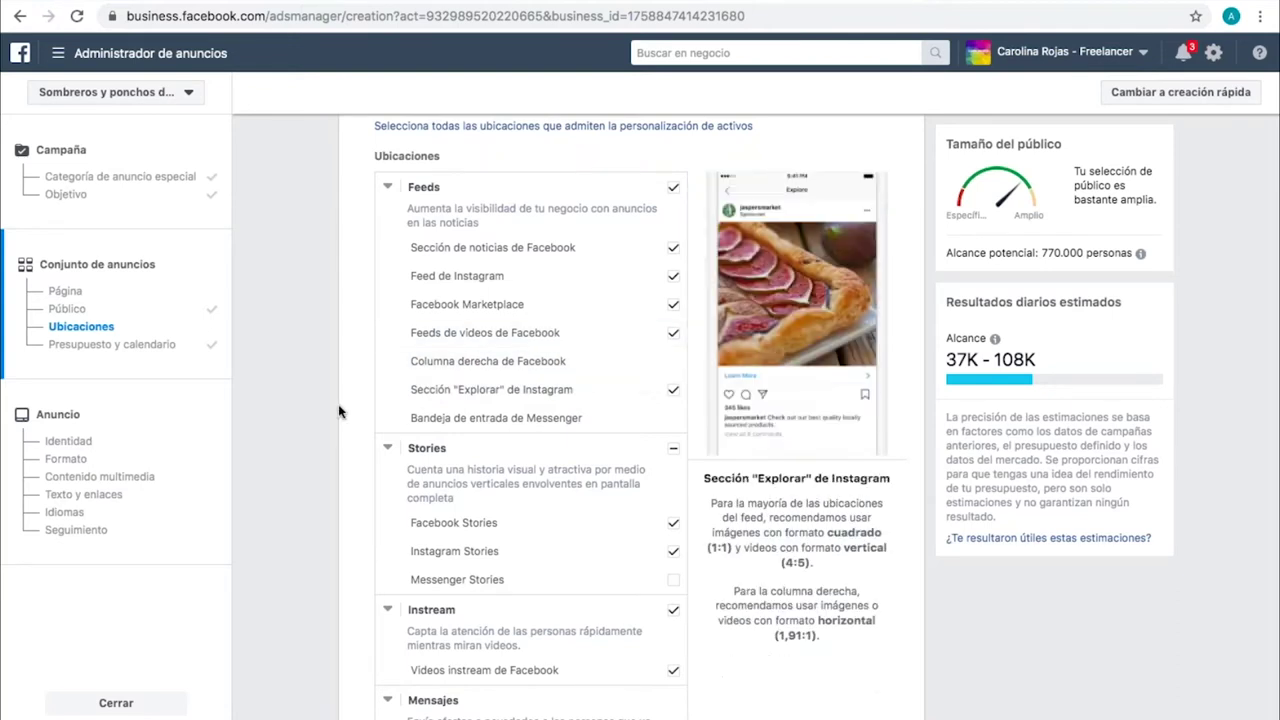
pyautogui.scroll(-2, 338, 406)
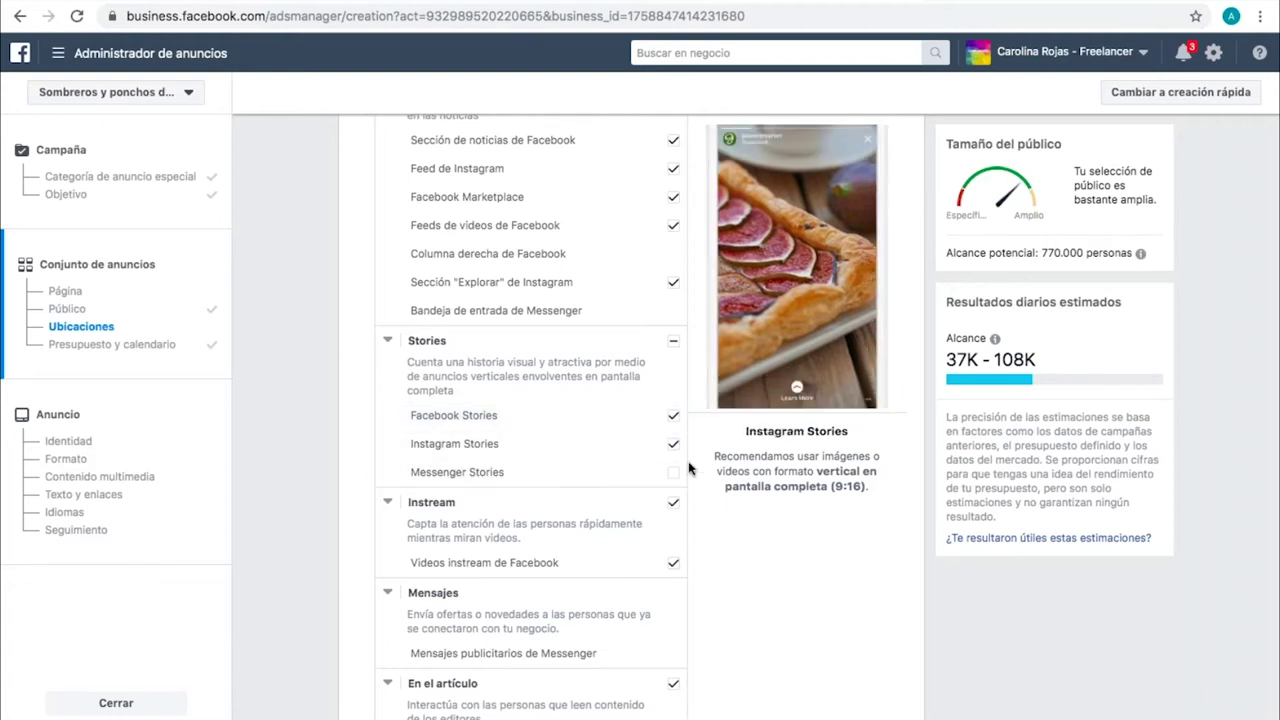
pyautogui.scroll(-3, 775, 605)
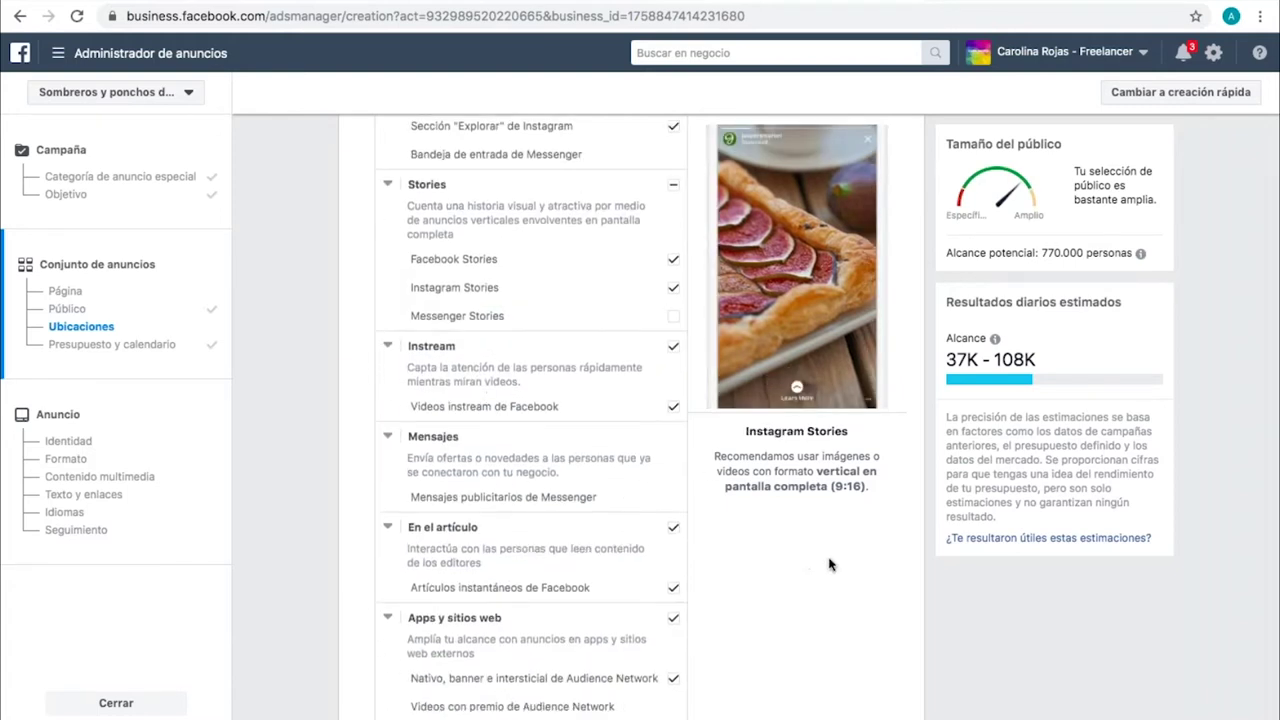
pyautogui.scroll(-3, 830, 562)
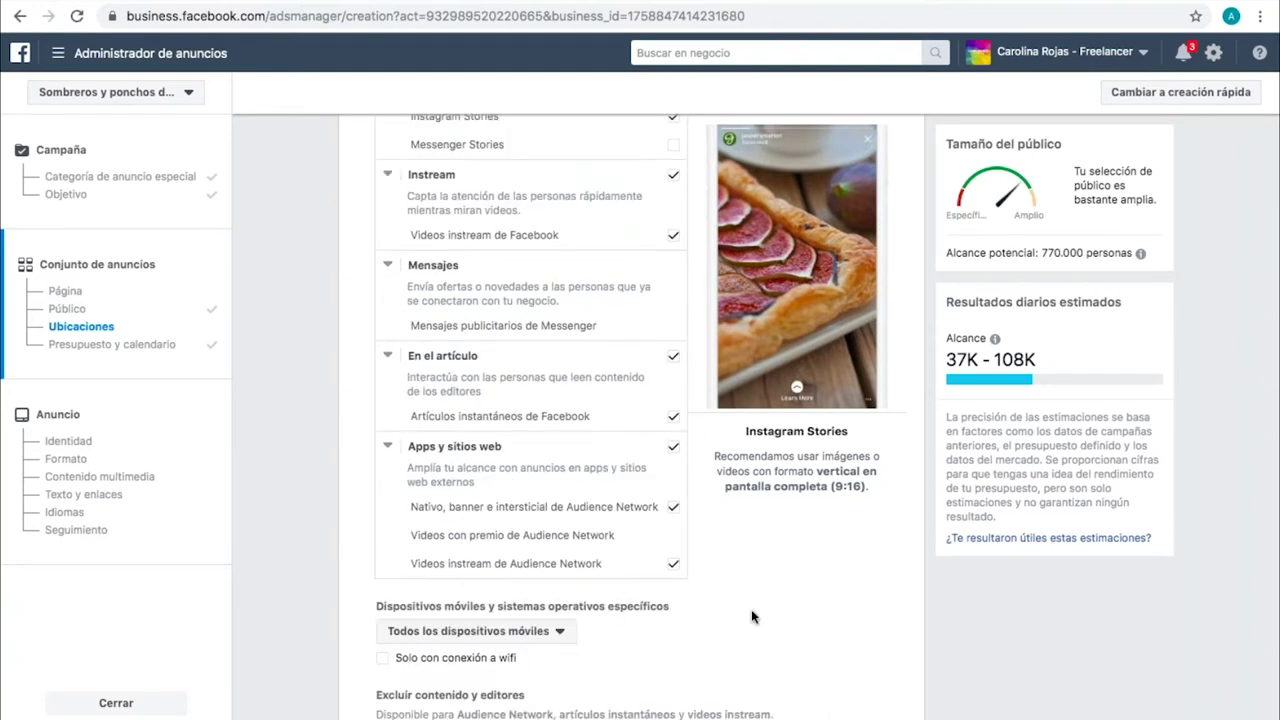
pyautogui.scroll(3, 751, 609)
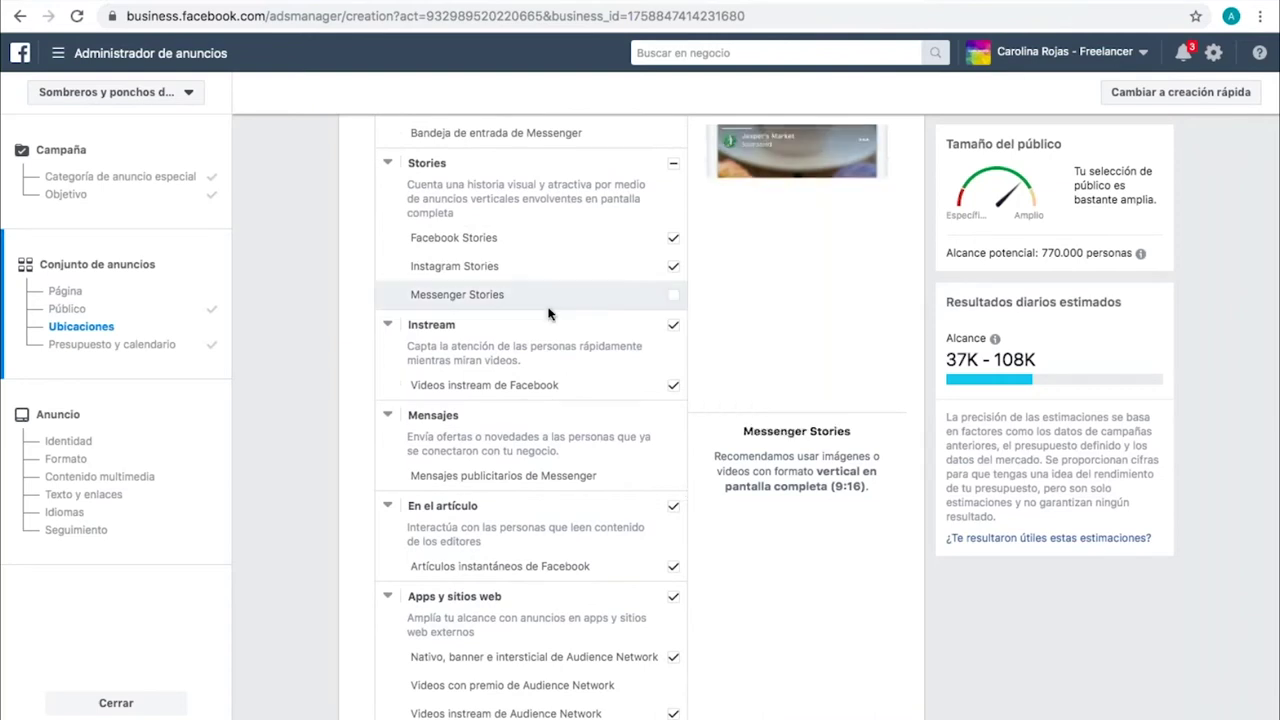
# Step: Exclude Feeds de videos de Facebook and Sección "Explorar" de Instagram from the ad set's manual placements
pyautogui.scroll(1, 548, 314)
pyautogui.scroll(2, 548, 314)
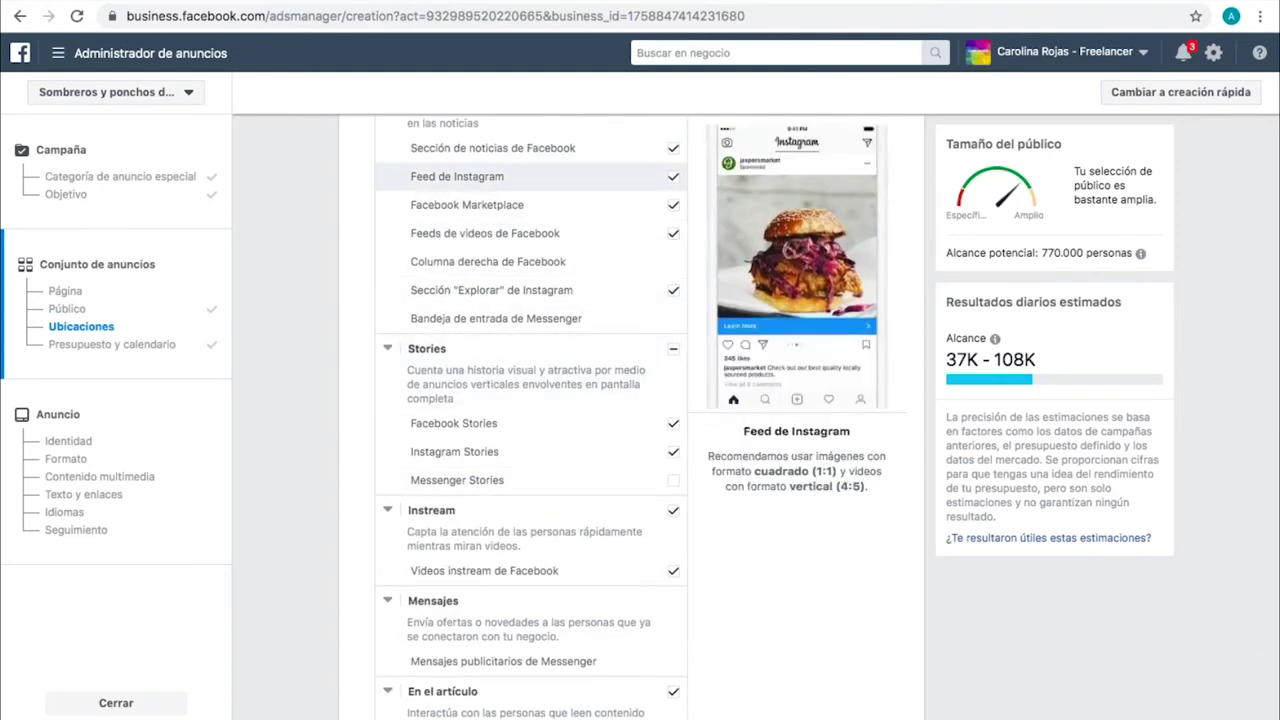
pyautogui.click(672, 238)
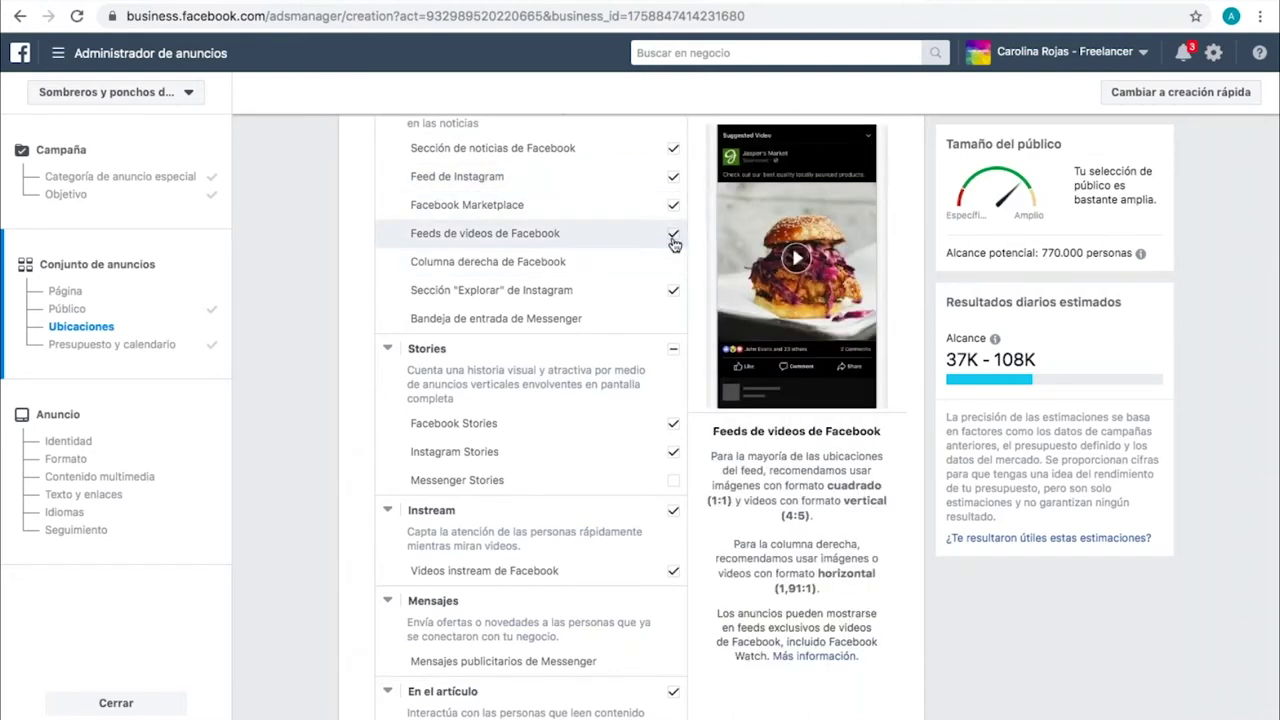
pyautogui.click(674, 293)
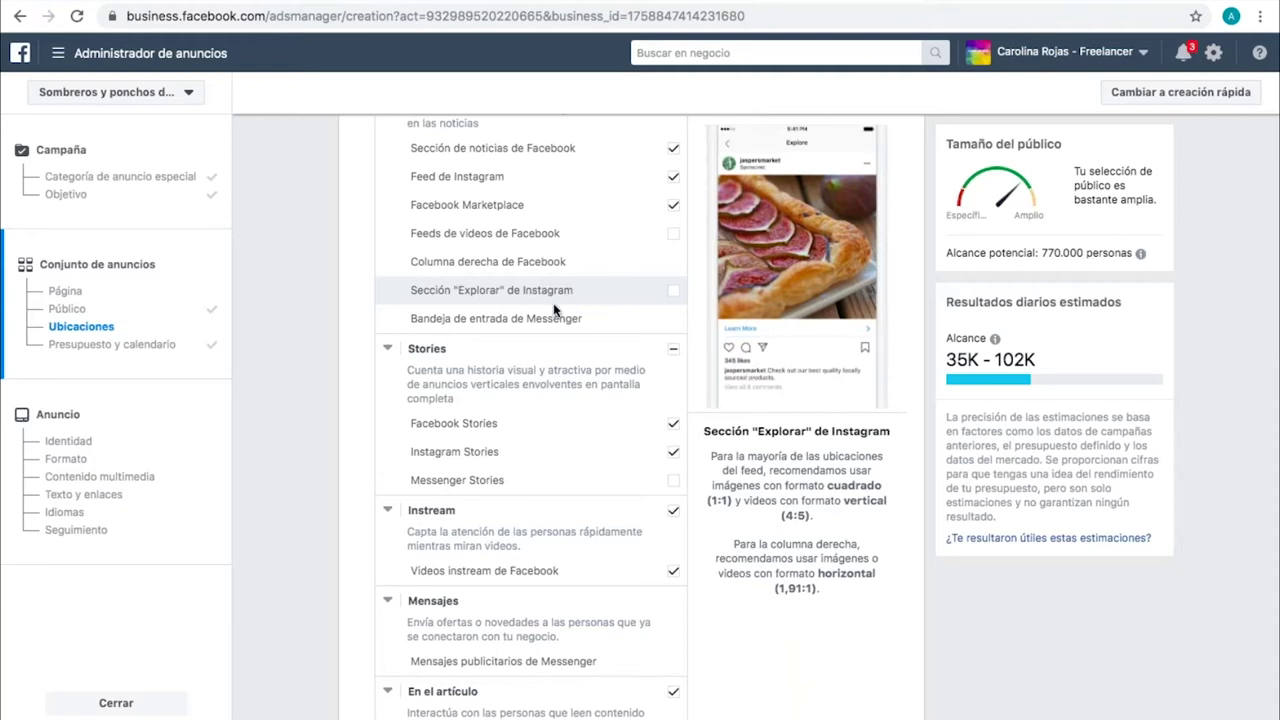
# Step: Select Alcance as the ad delivery optimization in the ad set's optimization and spending controls
pyautogui.scroll(-2, 530, 420)
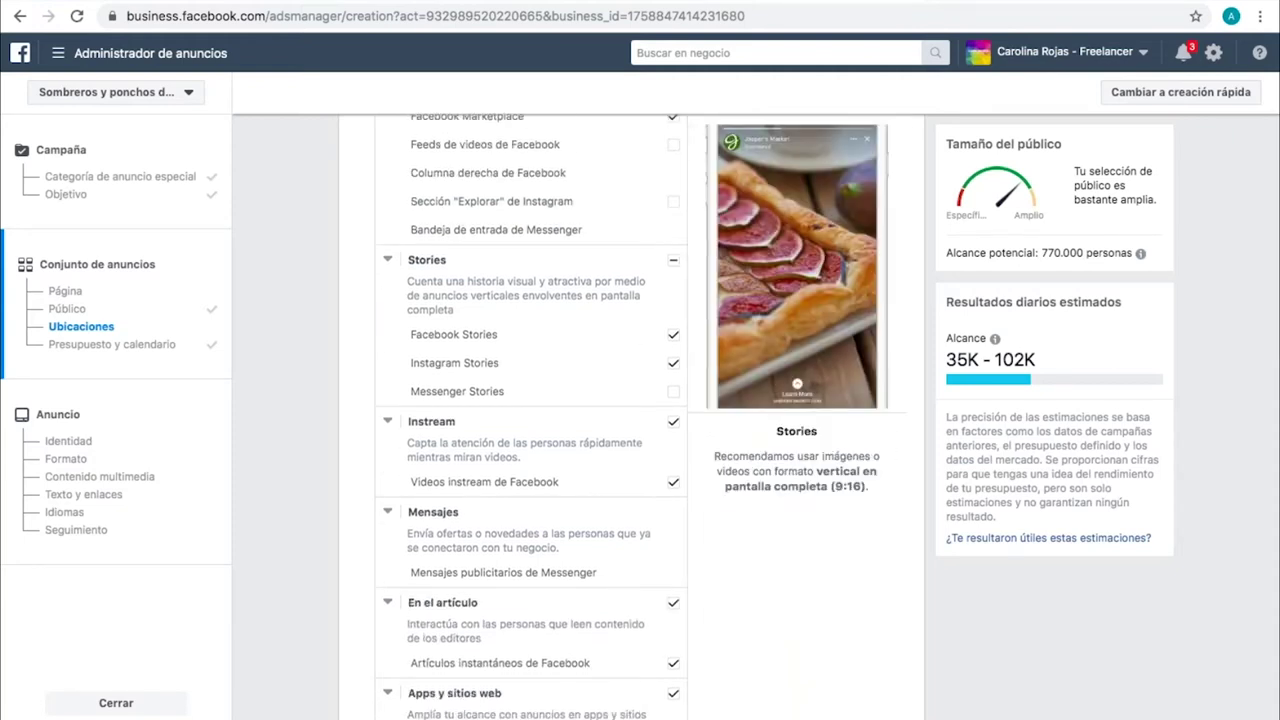
pyautogui.scroll(-2, 530, 420)
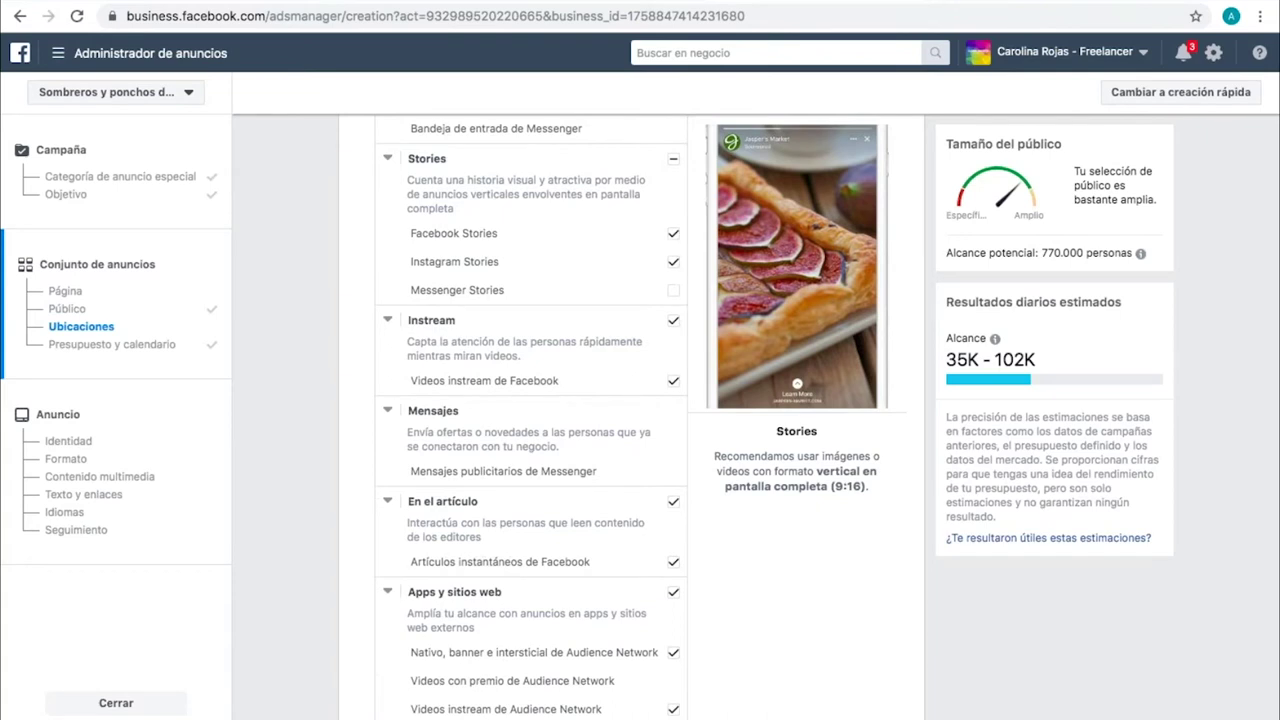
pyautogui.scroll(-1, 532, 417)
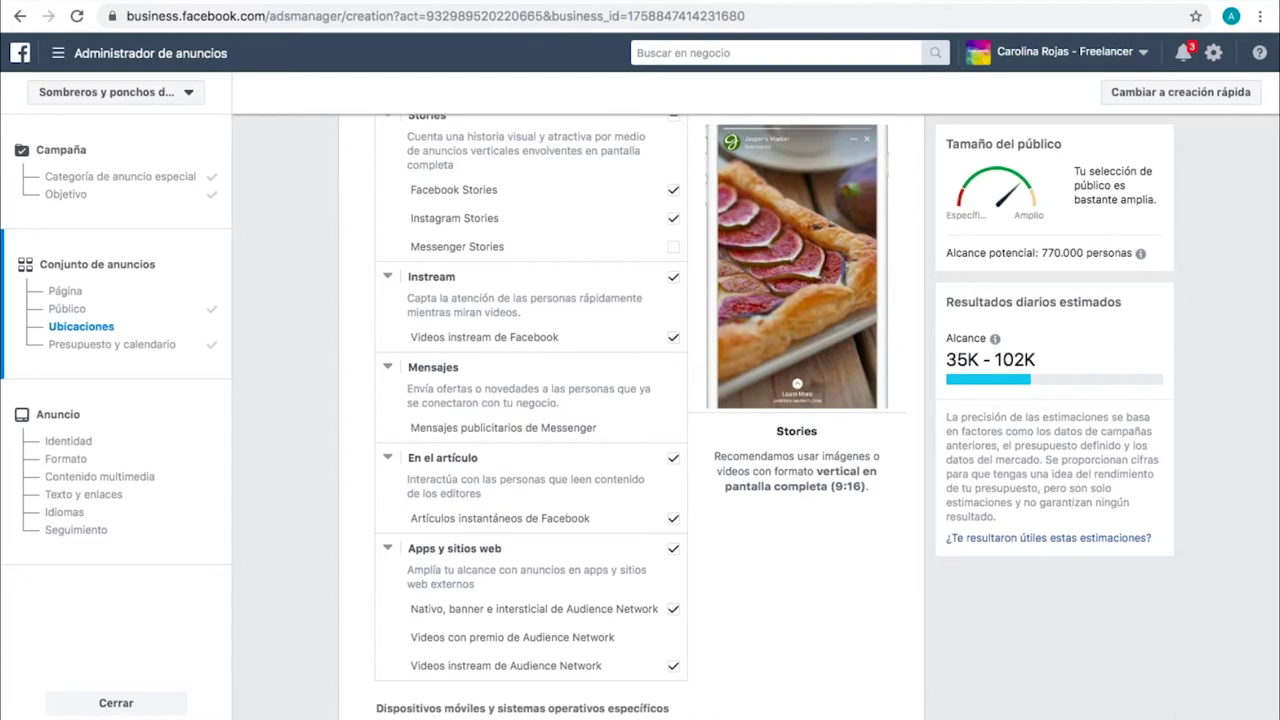
pyautogui.scroll(-3, 529, 437)
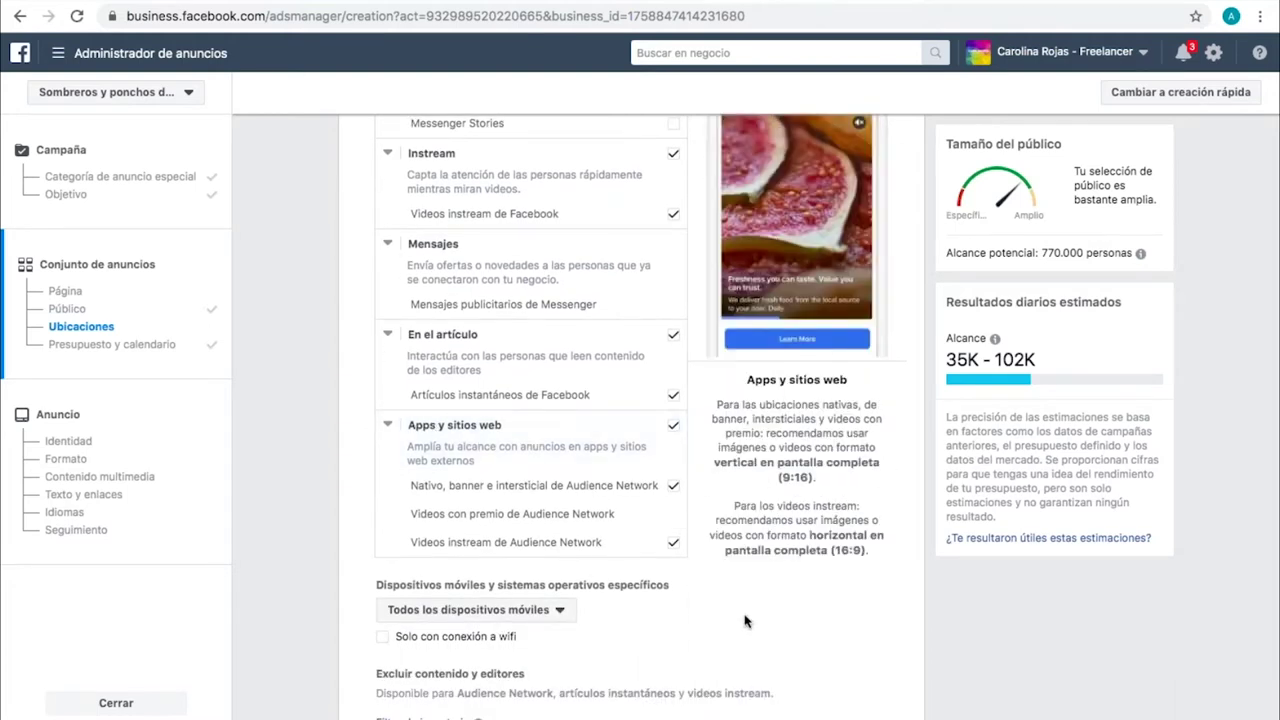
pyautogui.scroll(-6, 744, 621)
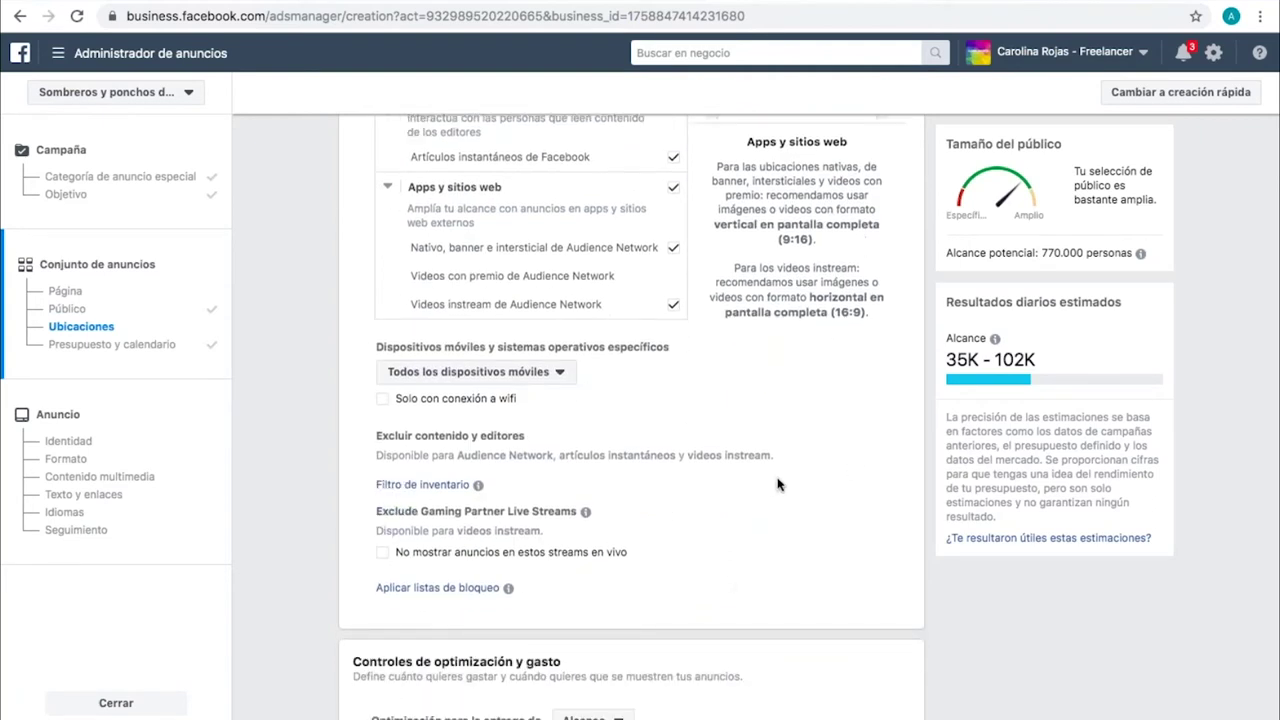
pyautogui.scroll(-9, 778, 485)
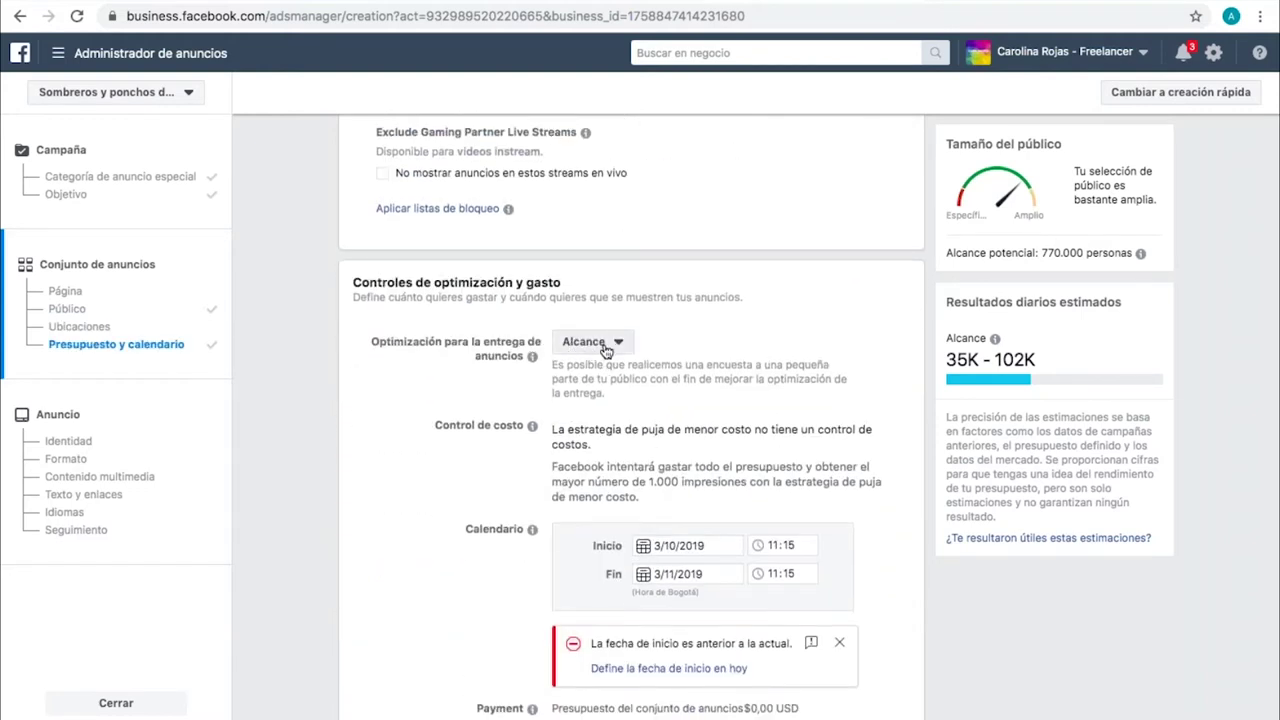
pyautogui.click(602, 348)
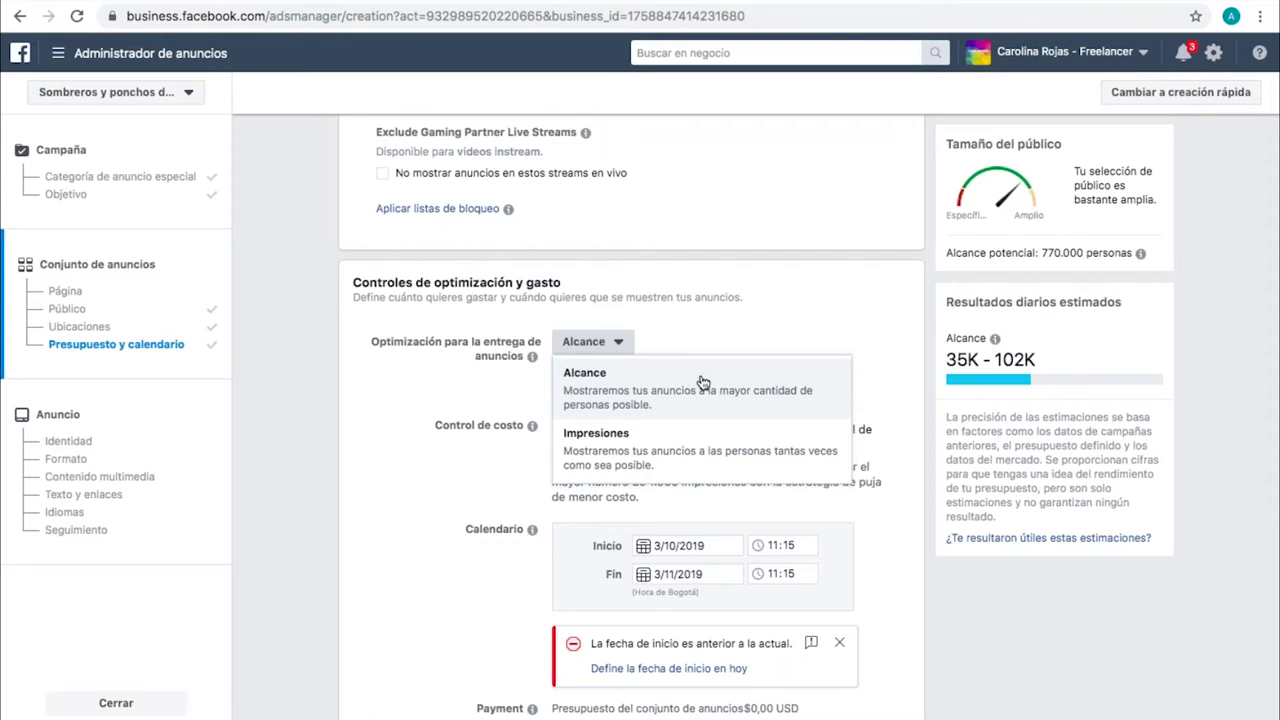
pyautogui.click(778, 378)
# Step: Set the ad set's start to 4/10/2019 at 14:00
pyautogui.scroll(-5, 648, 311)
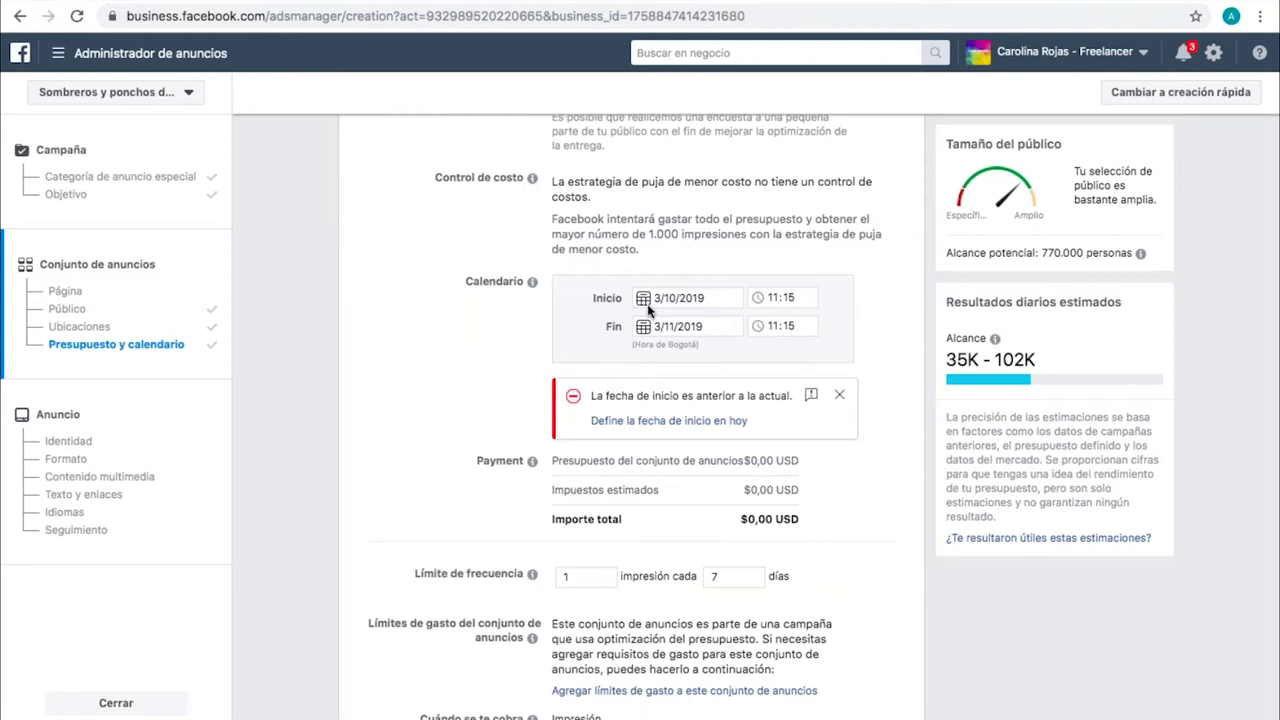
pyautogui.click(706, 294)
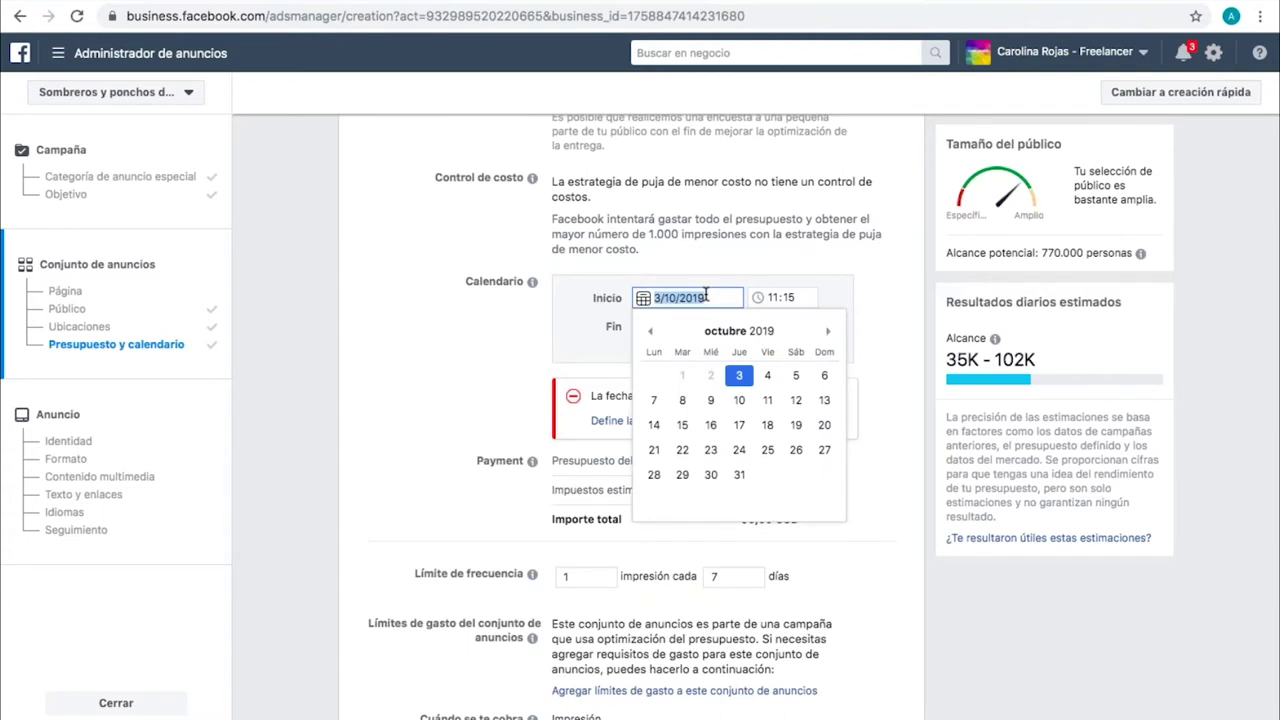
pyautogui.click(766, 375)
pyautogui.click(772, 304)
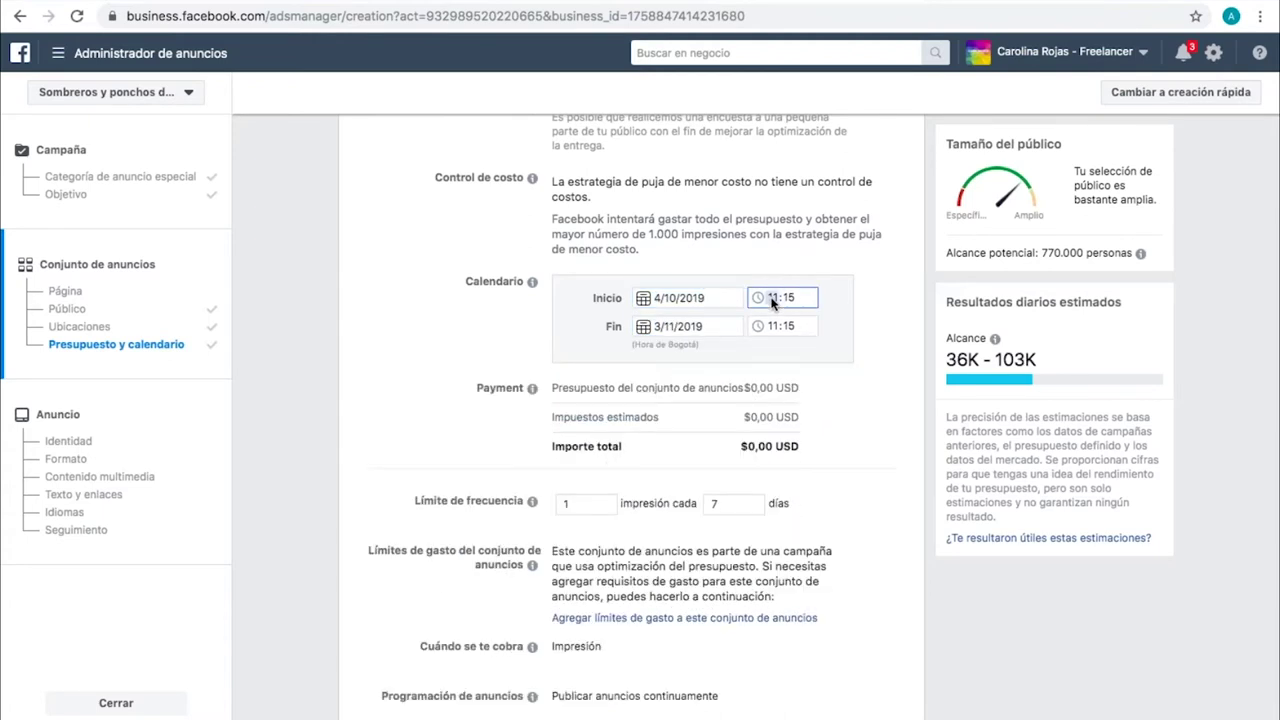
pyautogui.write('14:0004:00')
# Step: Set the ad set's end to 4/11/2019 at 14:00
pyautogui.click(710, 330)
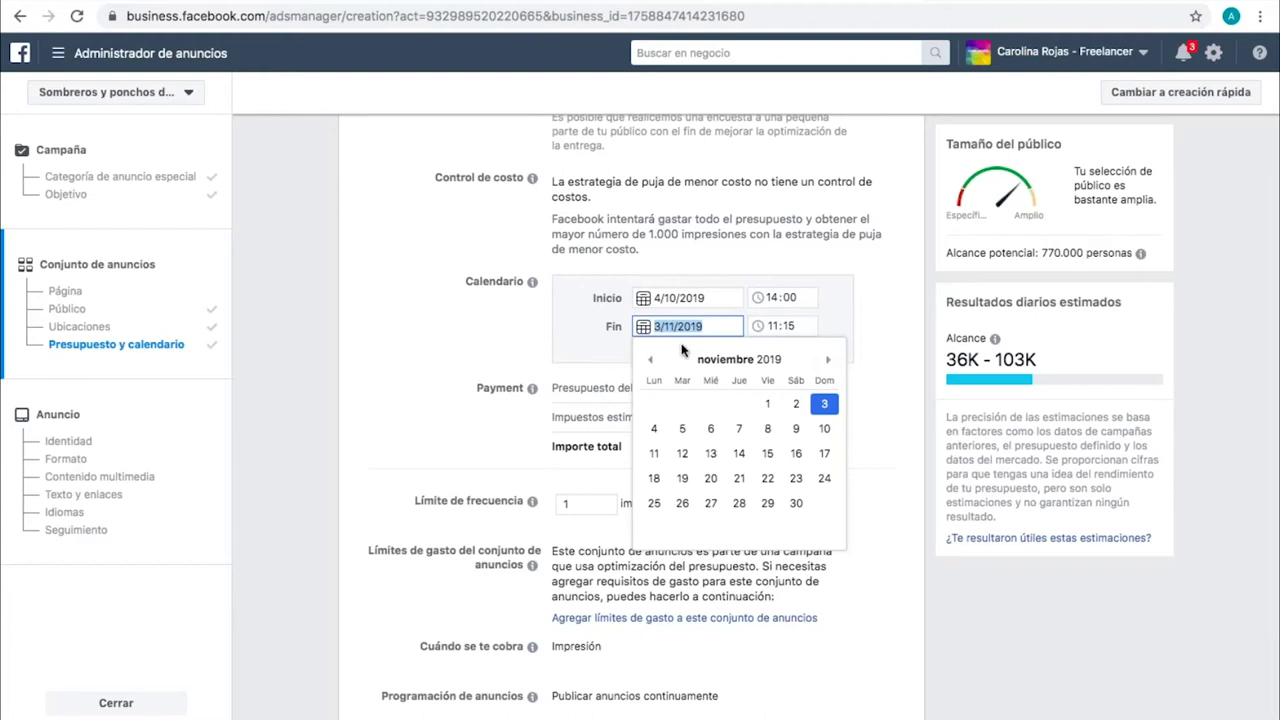
pyautogui.click(654, 429)
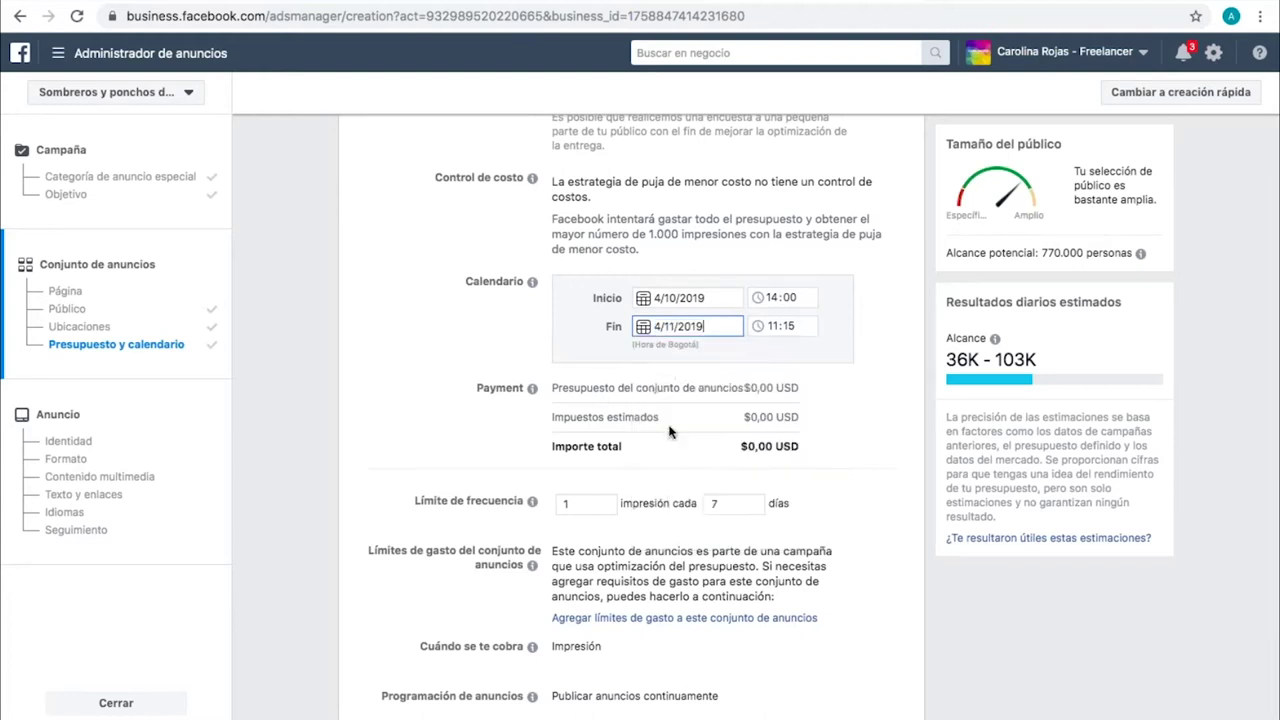
pyautogui.click(777, 334)
pyautogui.write('14')
pyautogui.press('Tab')
pyautogui.write('00')
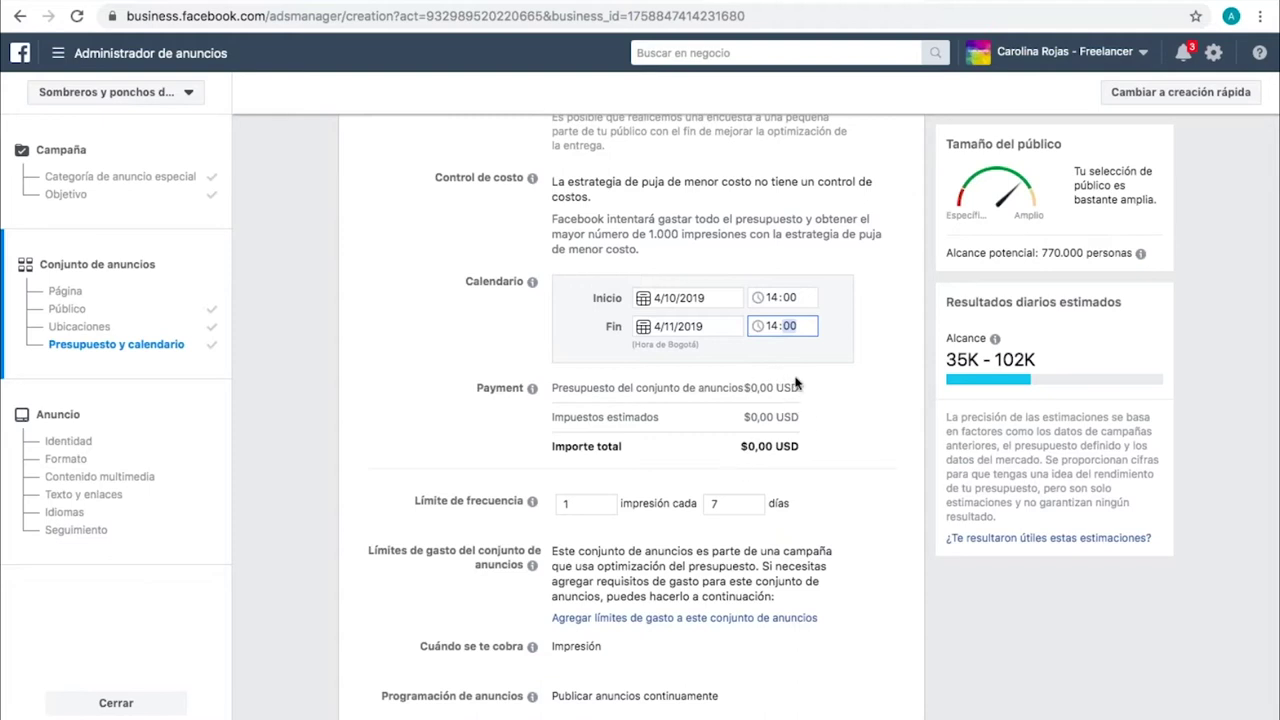
# Step: Set the frequency limit to 3 impressions every 1 day and continue to the ad setup
pyautogui.scroll(-3, 835, 440)
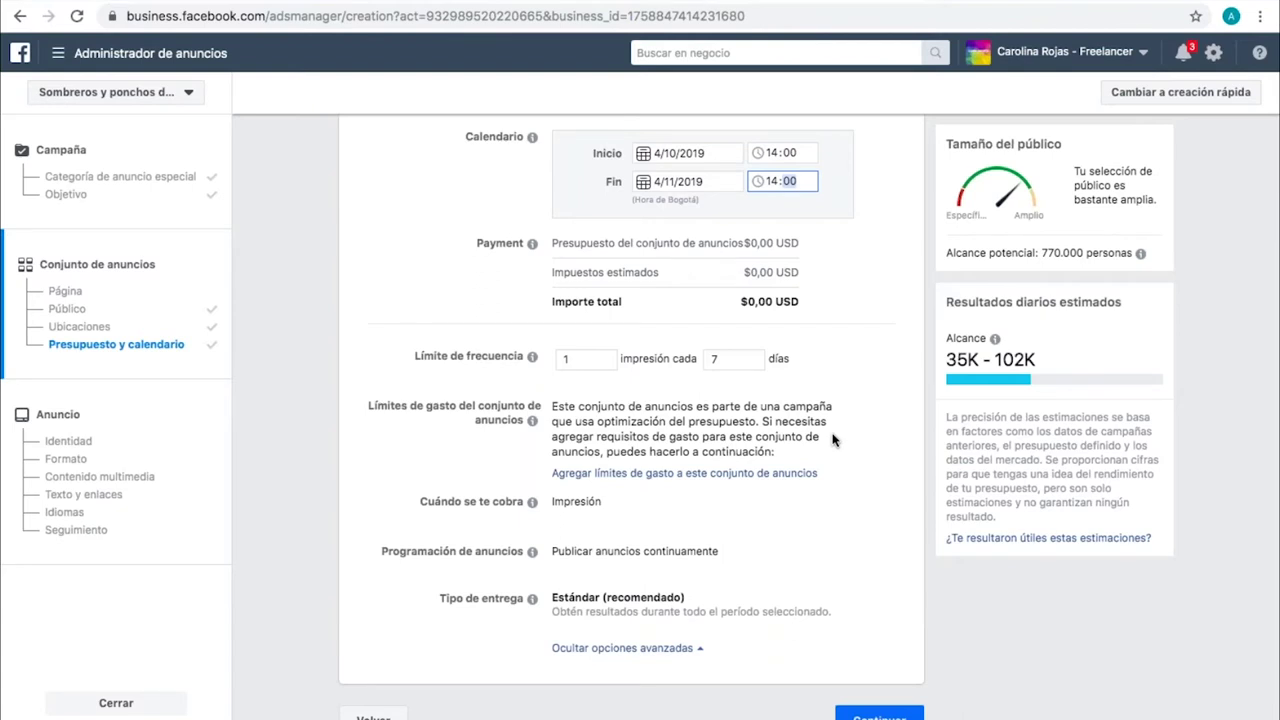
pyautogui.click(860, 385)
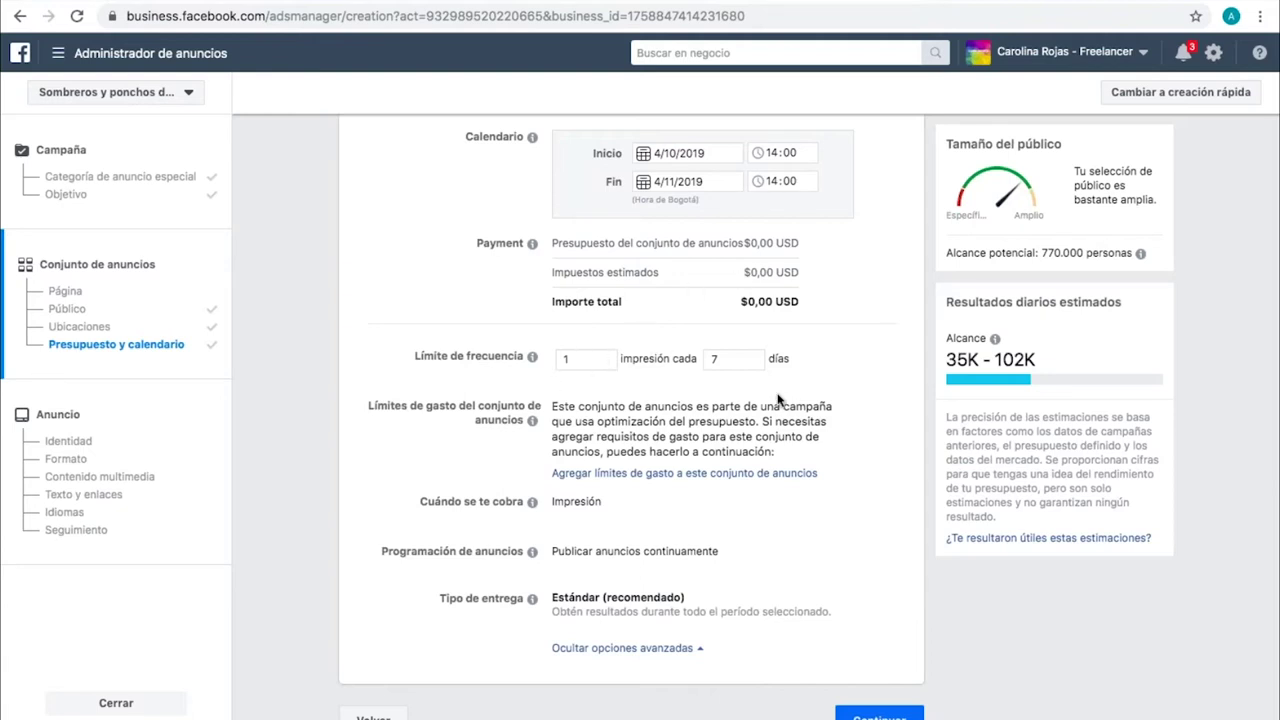
pyautogui.click(580, 363)
pyautogui.press('BackSpace')
pyautogui.write('3')
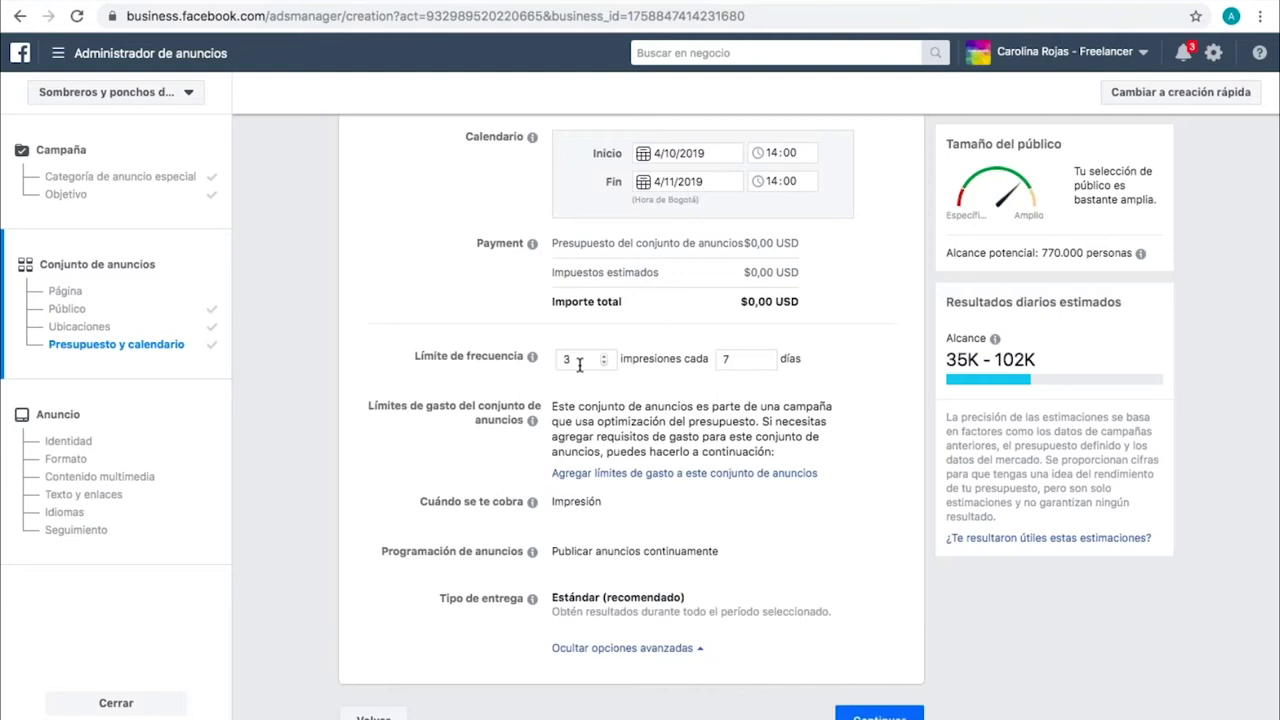
pyautogui.click(739, 359)
pyautogui.press('BackSpace')
pyautogui.write('1')
pyautogui.scroll(-1, 812, 534)
pyautogui.click(864, 703)
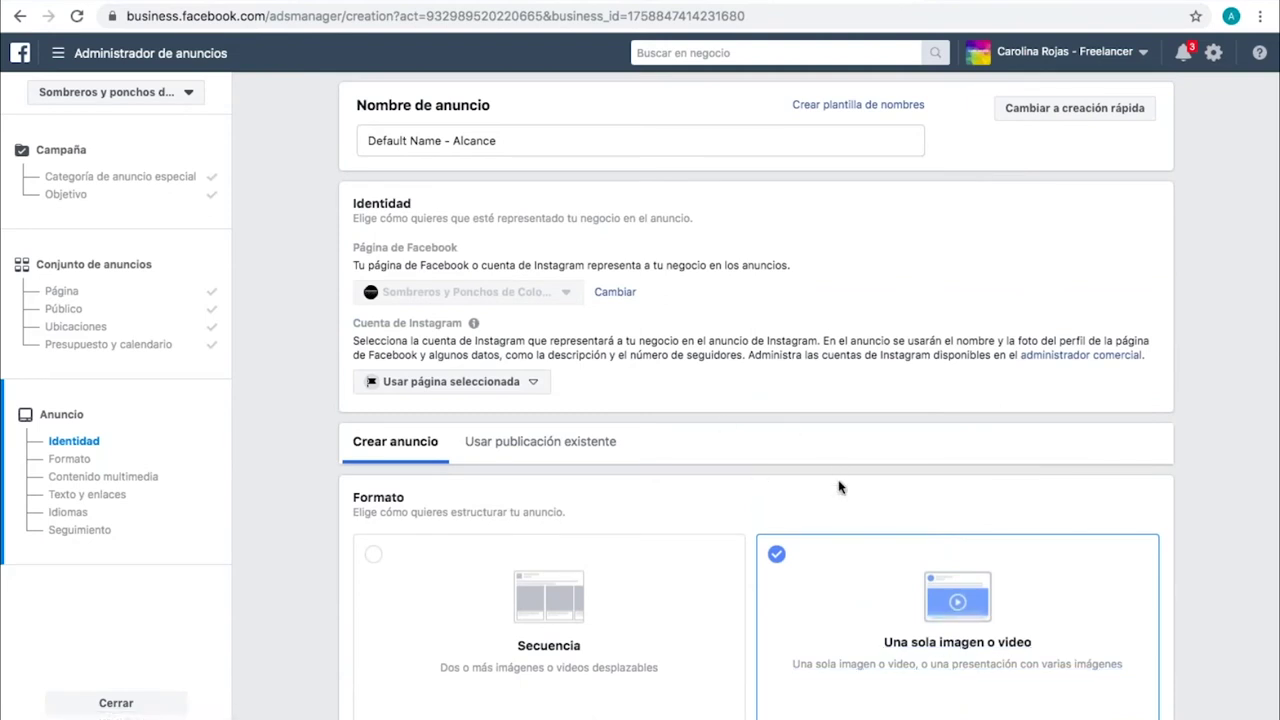
# Step: Choose sombrerosyponchosdecolombia as the Instagram account representing the business in the ad
pyautogui.click(528, 386)
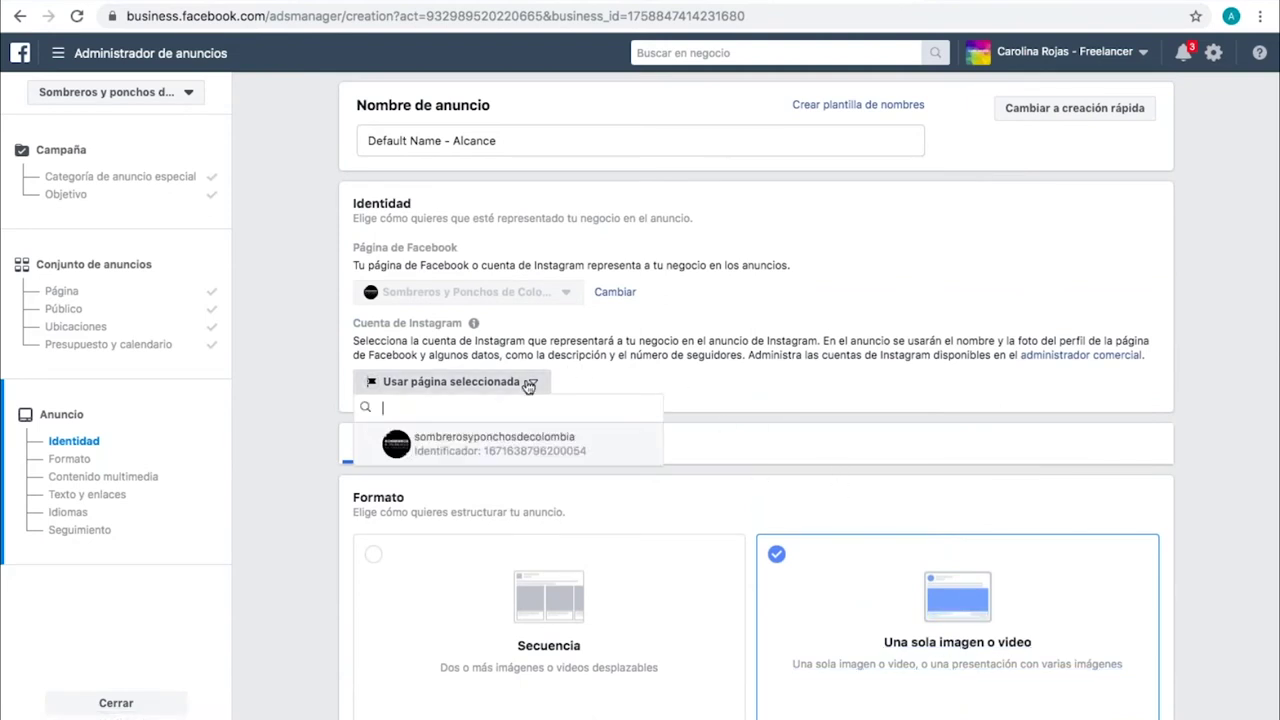
pyautogui.click(474, 449)
pyautogui.moveTo(473, 323)
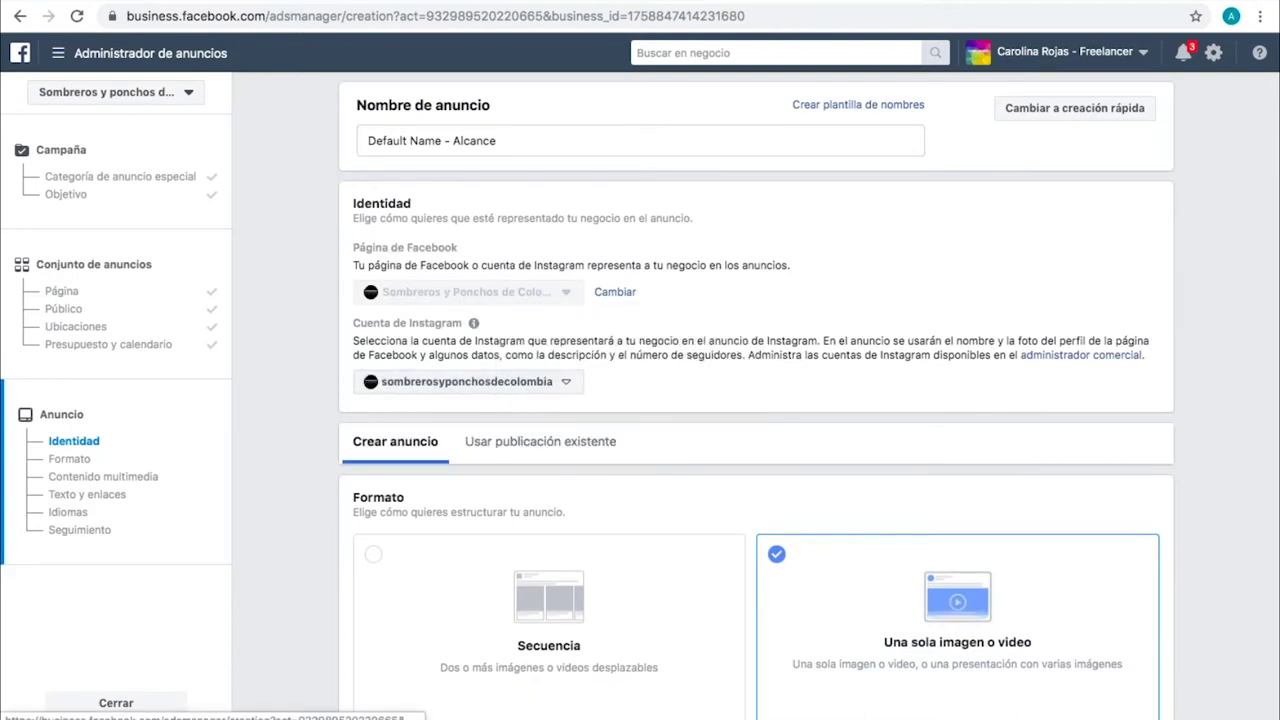
# Step: Keep the single image or video format and remove the existing 820 × 312 image from the ad's media content
pyautogui.scroll(-3, 407, 391)
pyautogui.scroll(-2, 623, 371)
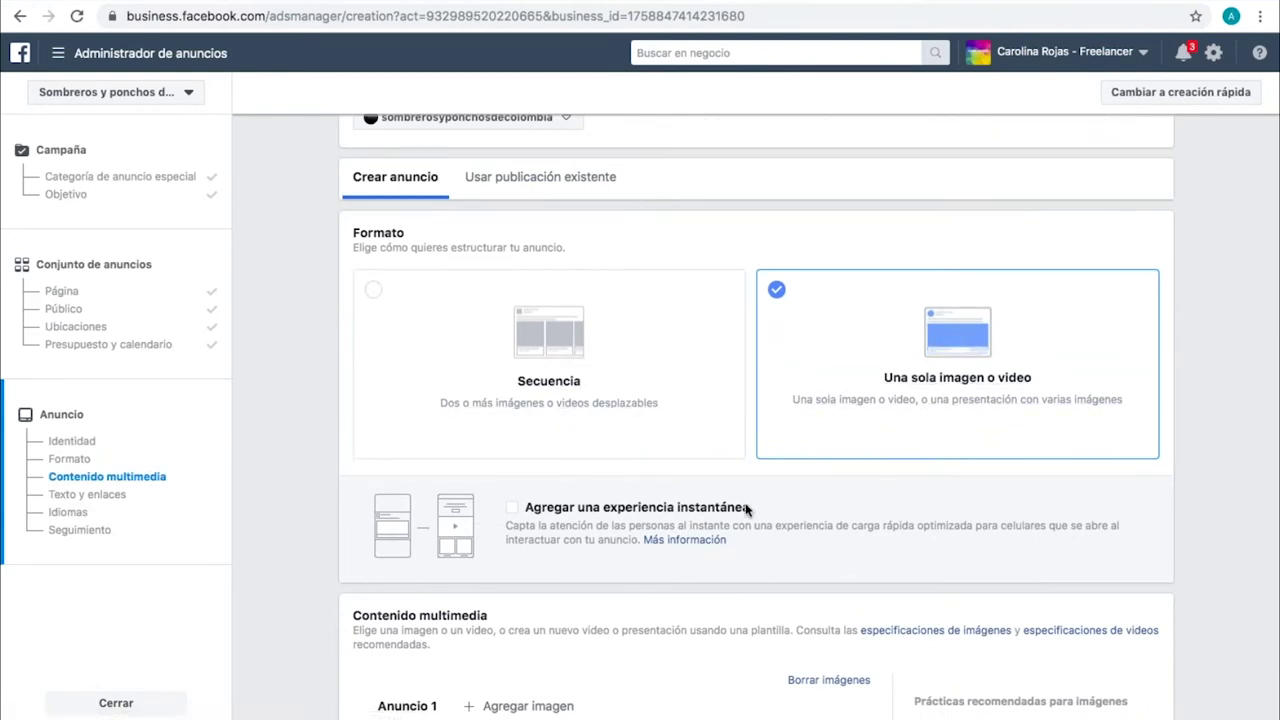
pyautogui.scroll(-1, 745, 510)
pyautogui.scroll(-2, 745, 510)
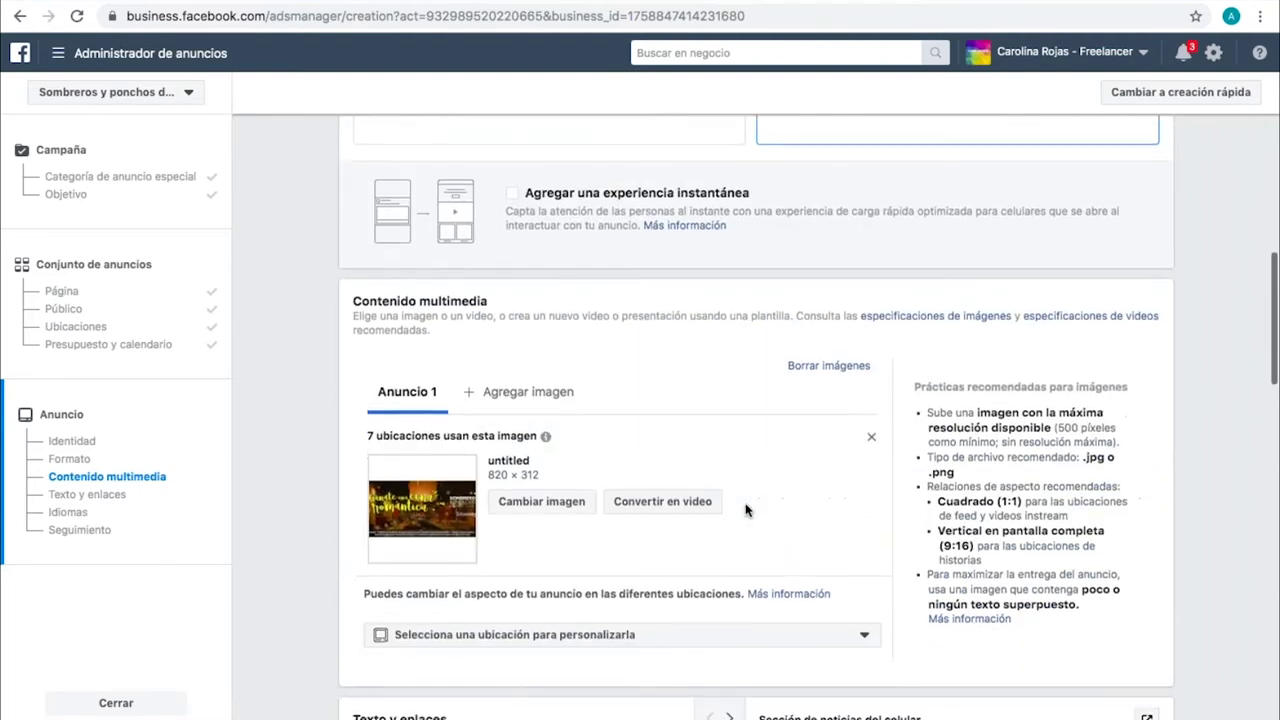
pyautogui.scroll(2, 745, 510)
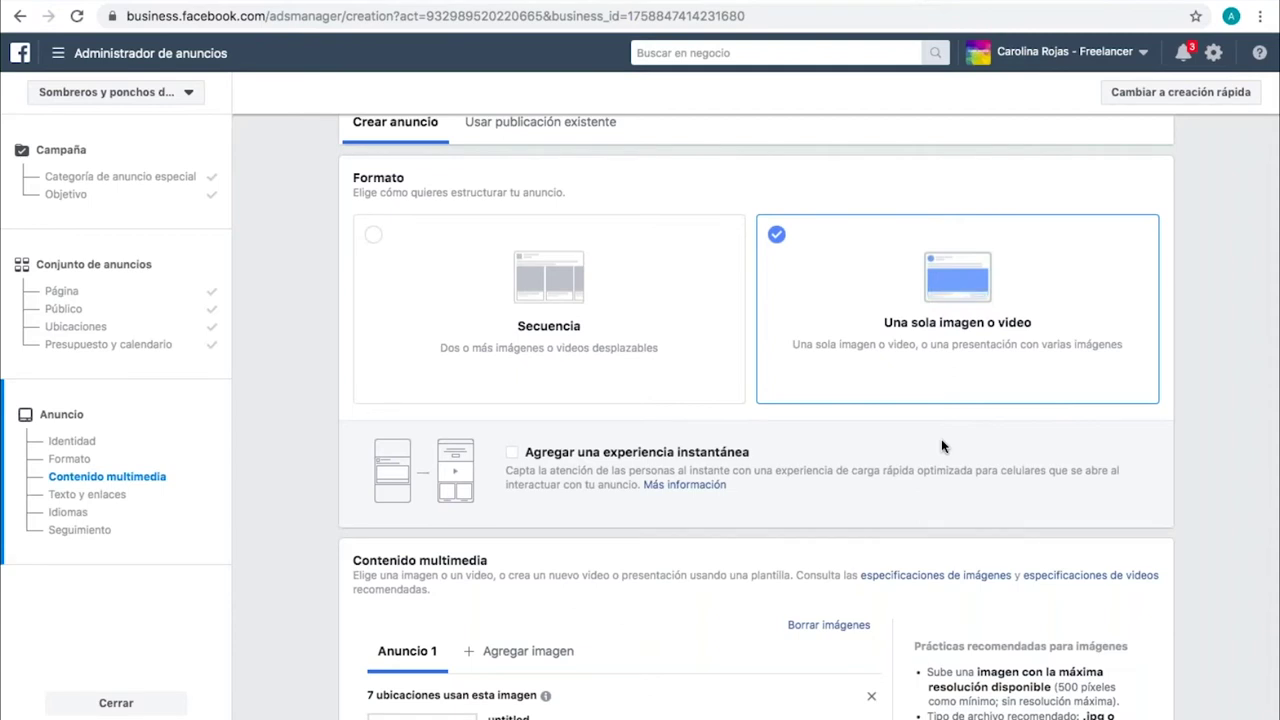
pyautogui.scroll(-2, 737, 394)
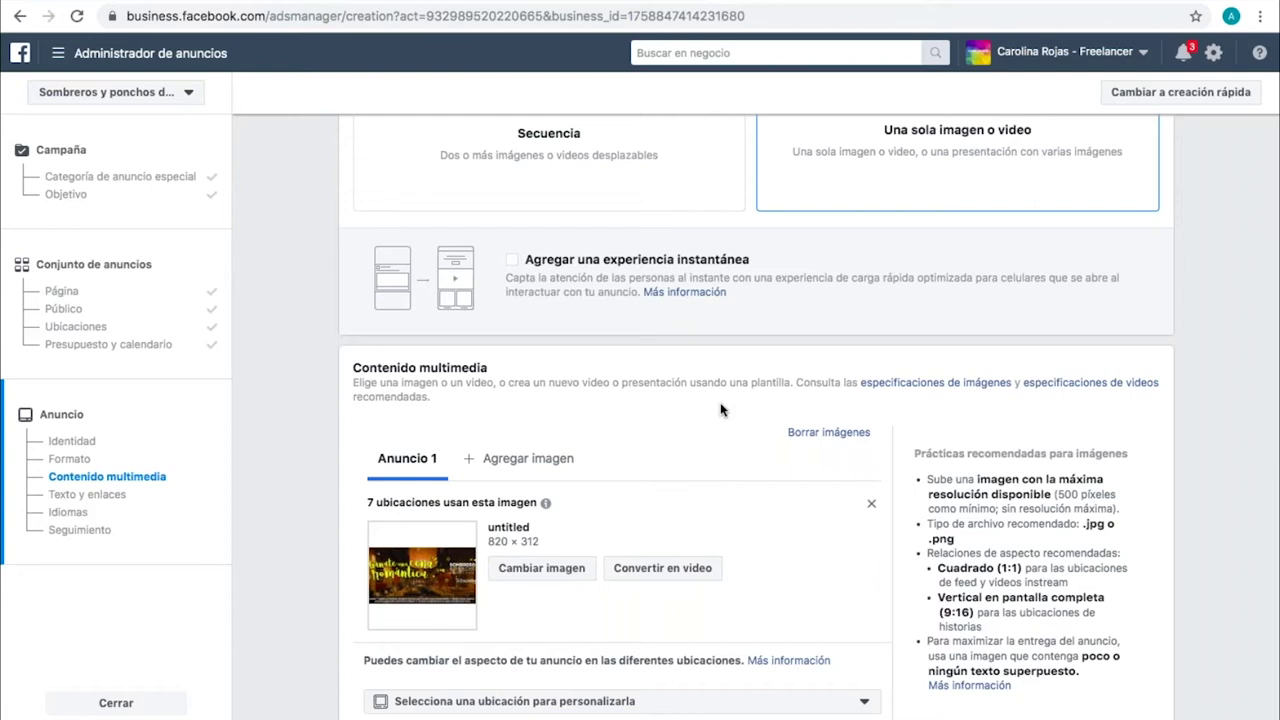
pyautogui.scroll(-2, 720, 410)
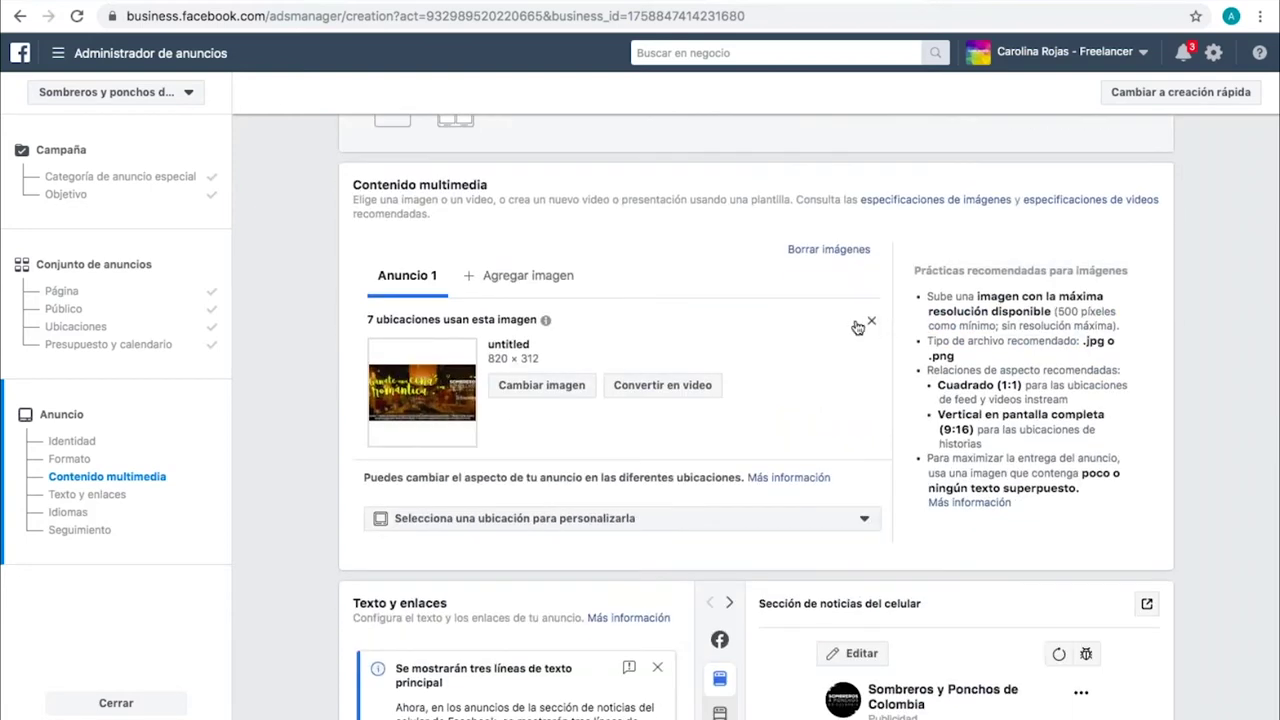
pyautogui.click(870, 322)
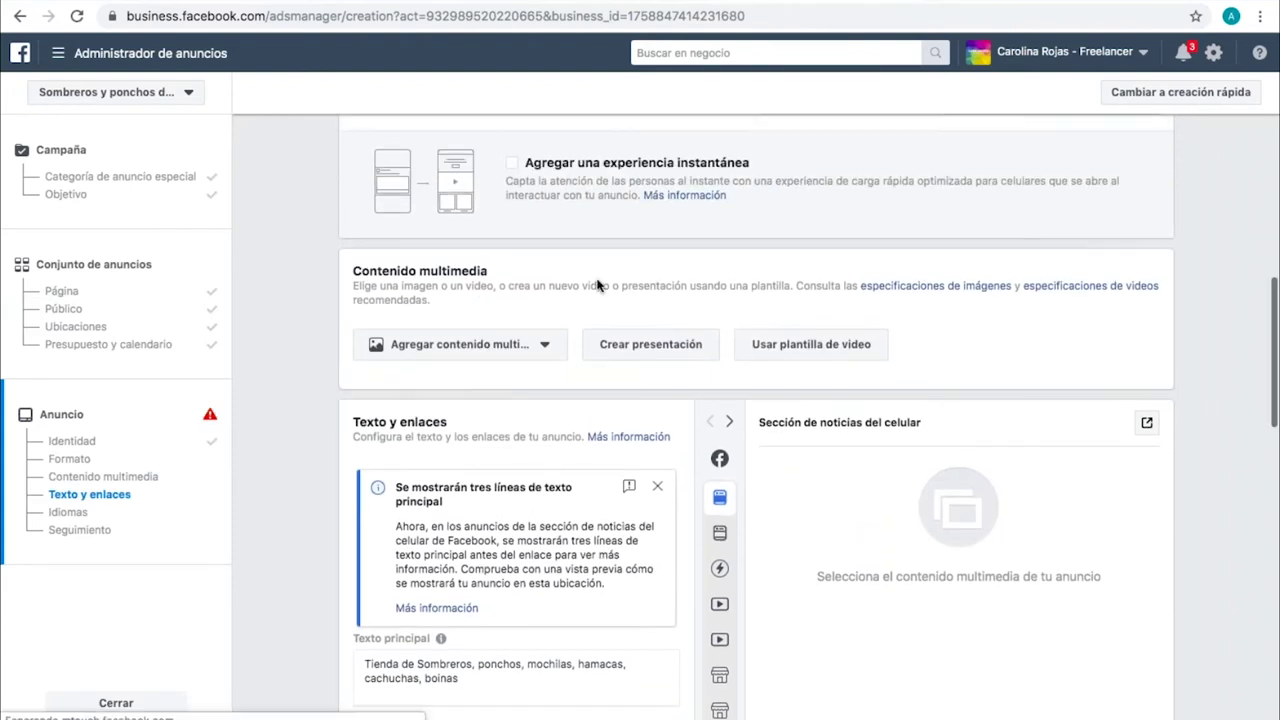
# Step: Start adding images from the Instagram assets and select the 1080 × 1080 picture with the pink heart and bags
pyautogui.click(492, 350)
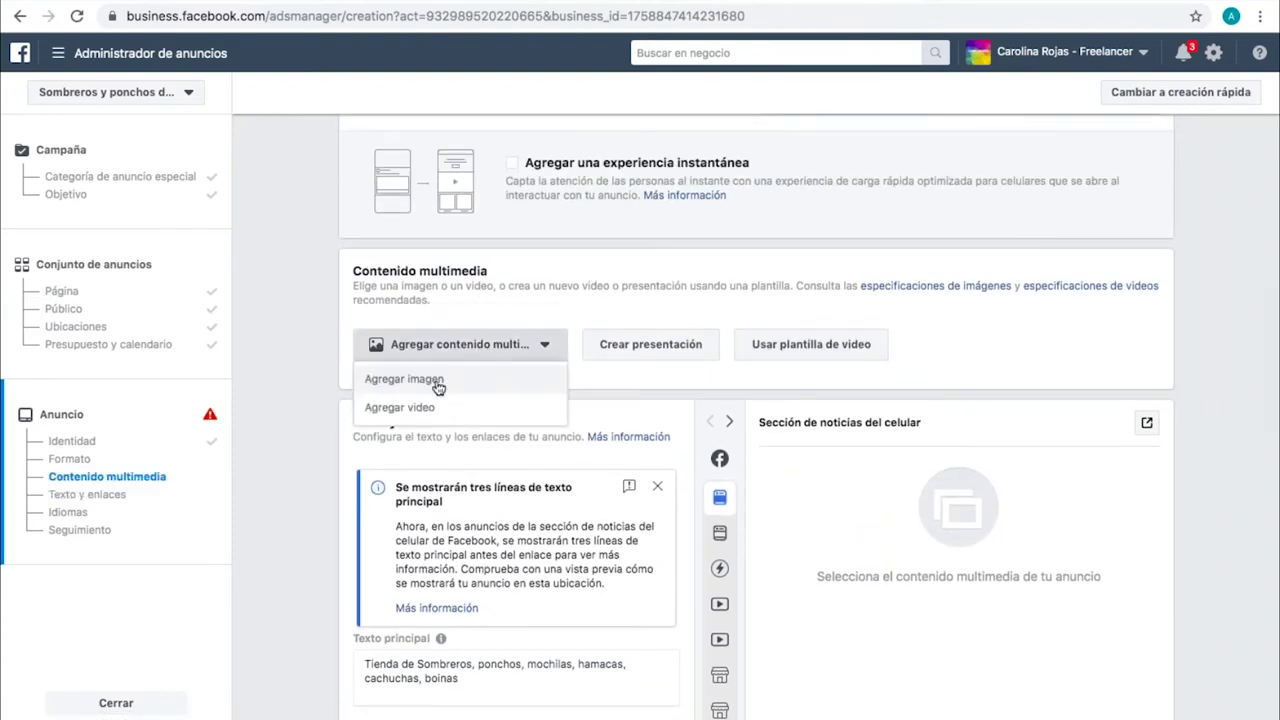
pyautogui.click(438, 386)
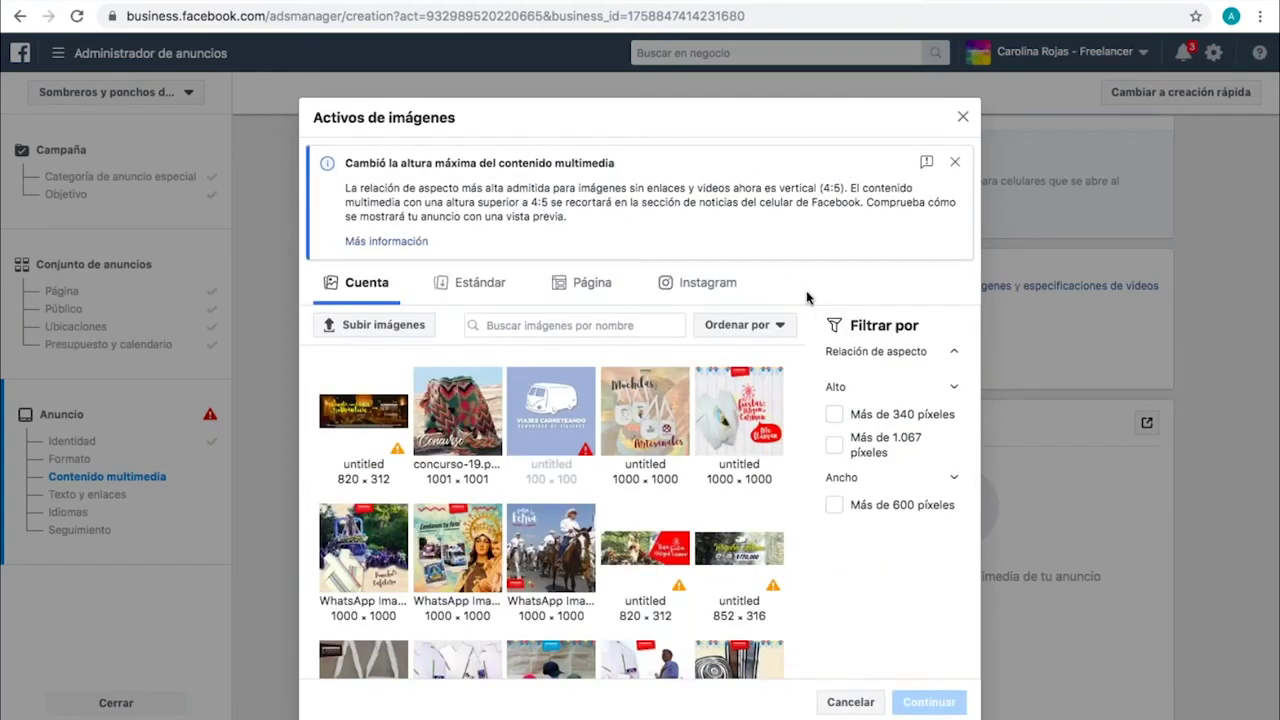
pyautogui.click(729, 282)
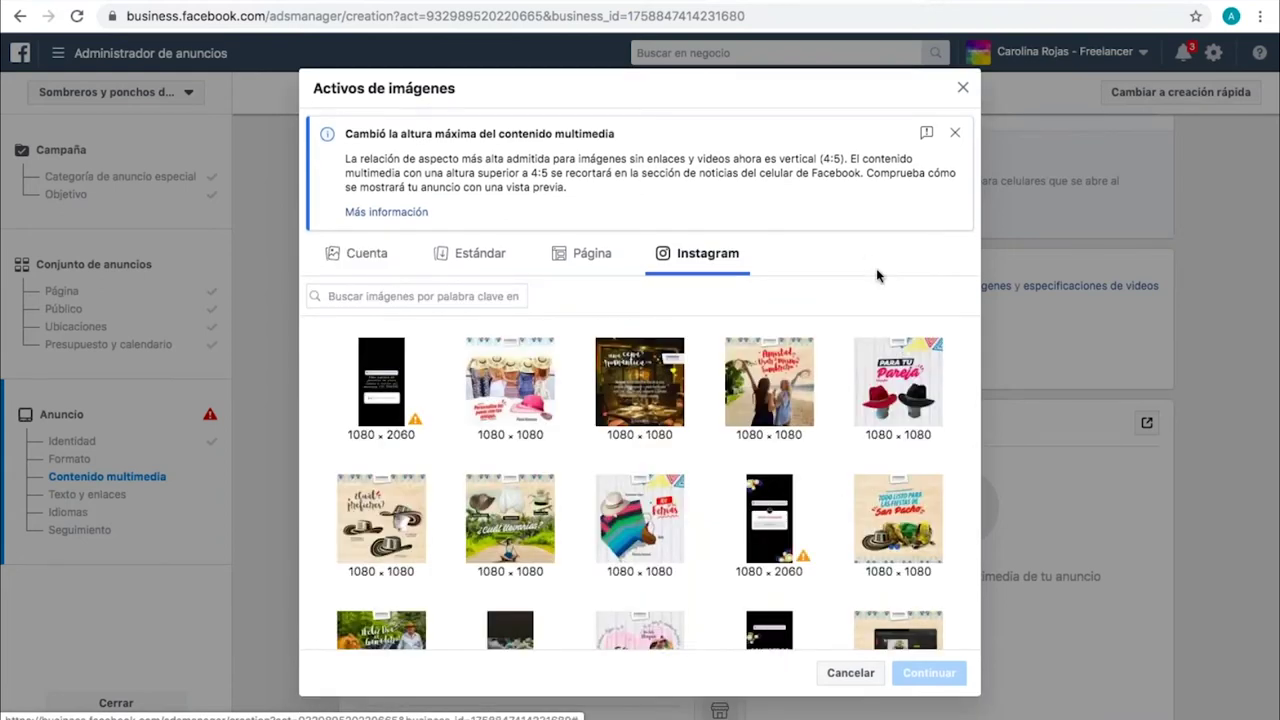
pyautogui.scroll(-3, 833, 482)
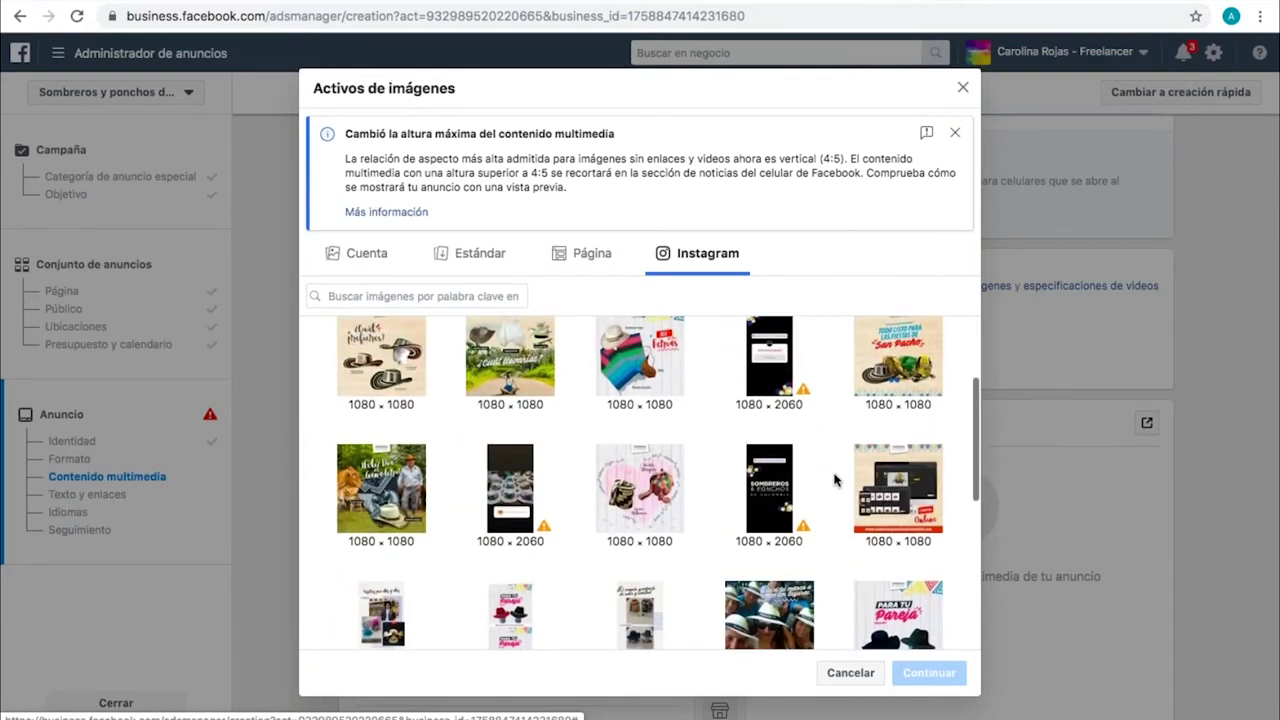
pyautogui.click(641, 511)
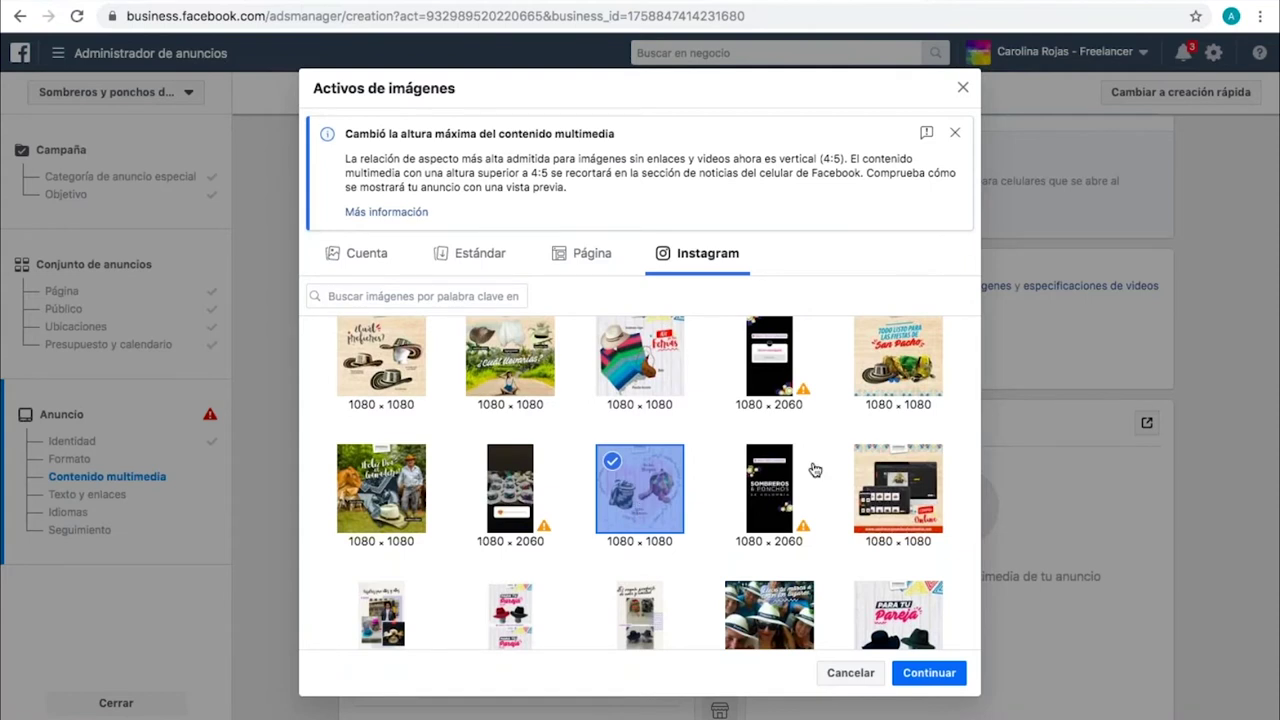
# Step: Select also the 1080 × 1080 Instagram photo of the red patterned mochila and add both selected images to the ad's media content
pyautogui.scroll(-5, 815, 470)
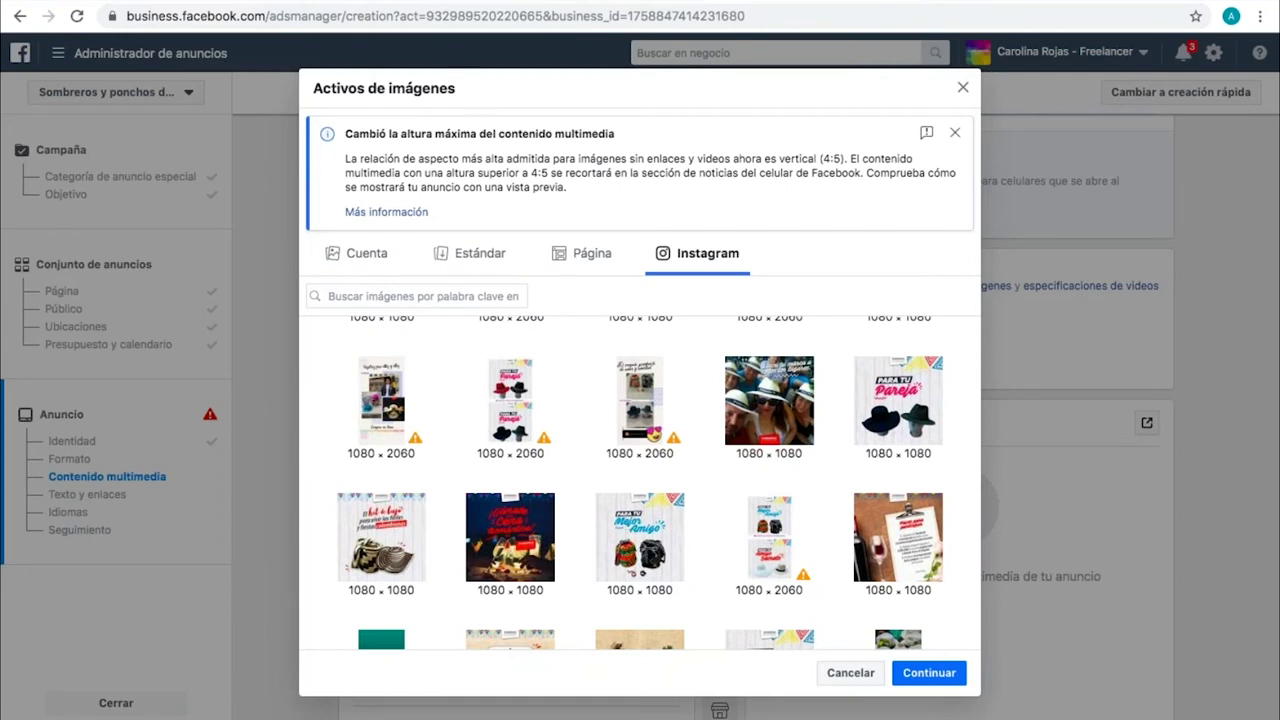
pyautogui.scroll(-3, 623, 550)
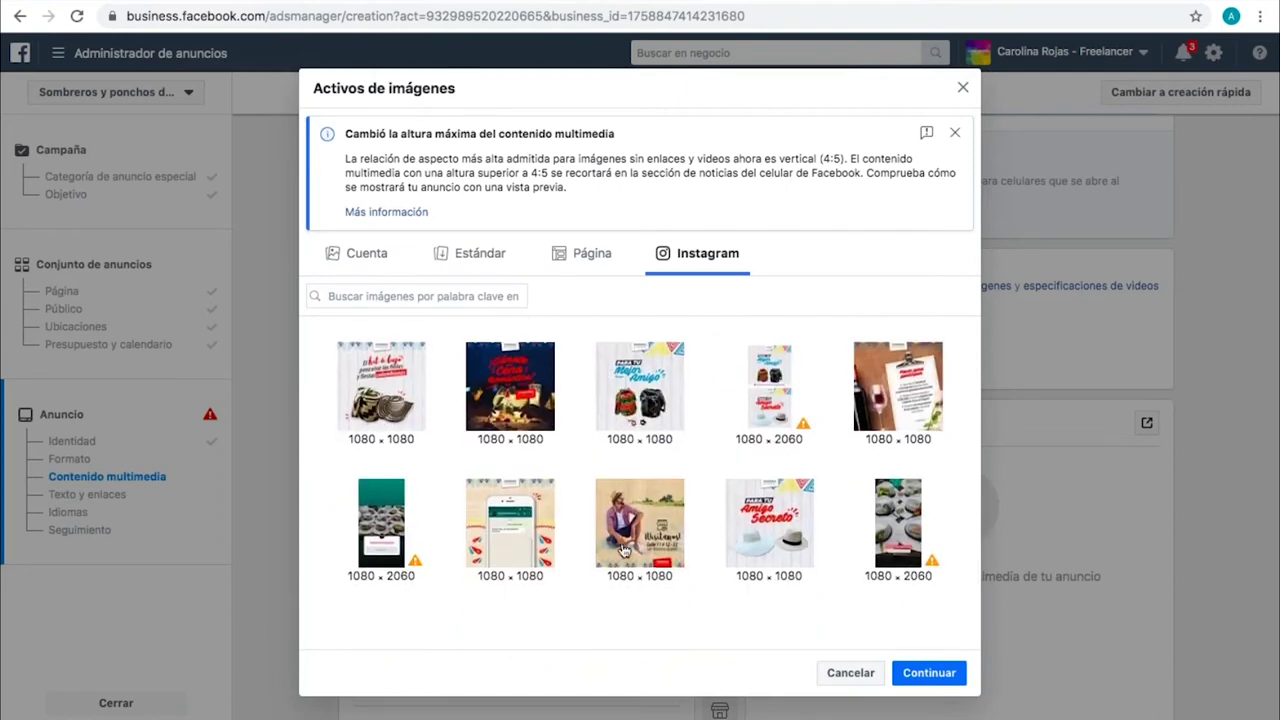
pyautogui.scroll(-5, 623, 550)
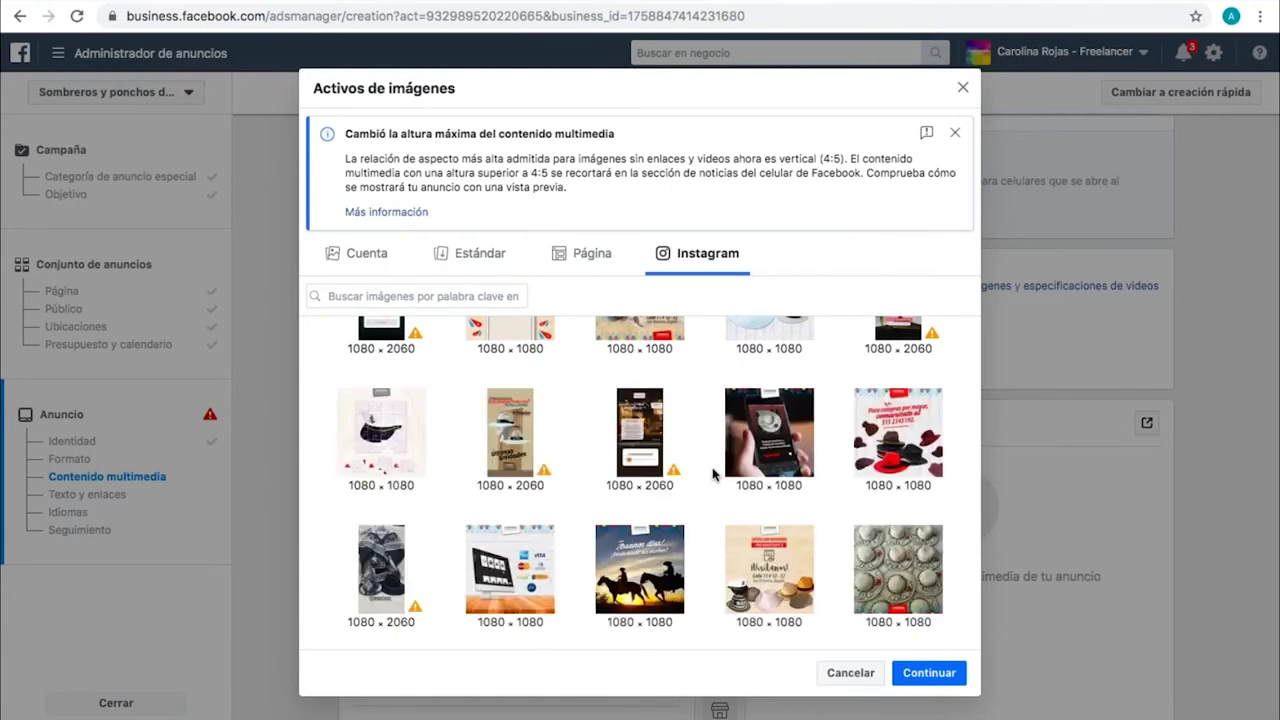
pyautogui.scroll(-5, 713, 460)
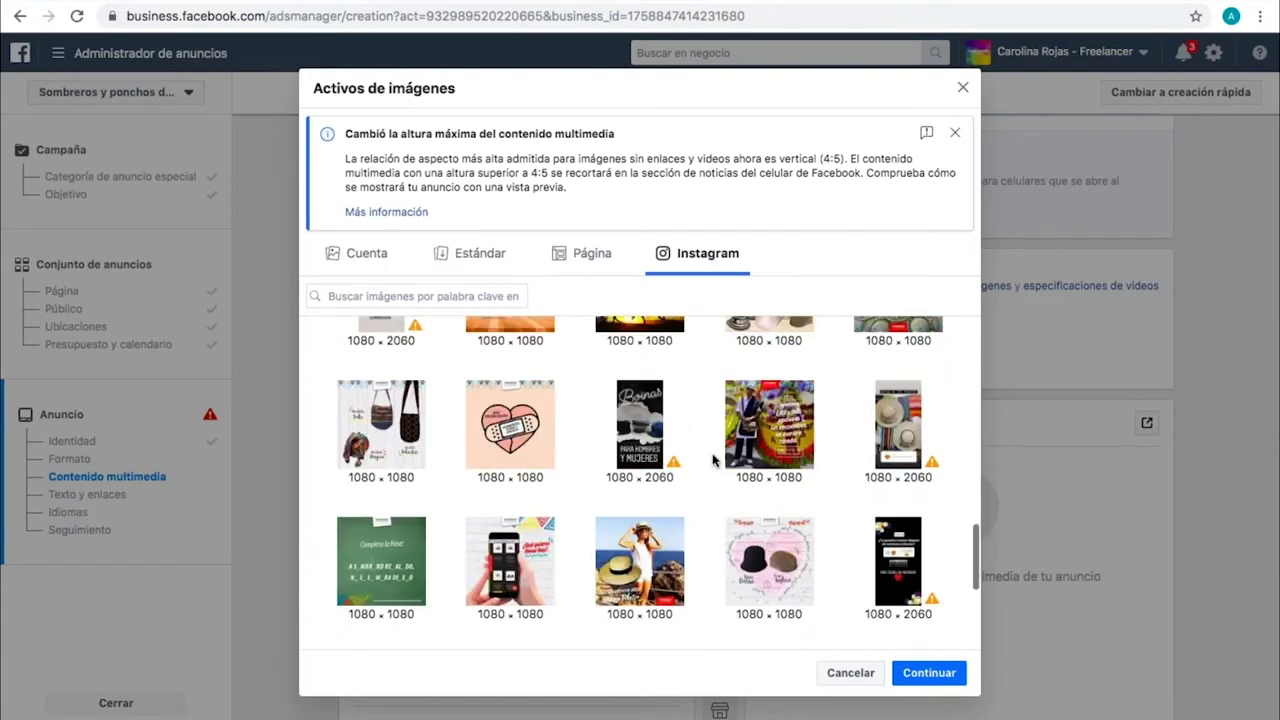
pyautogui.scroll(-5, 713, 460)
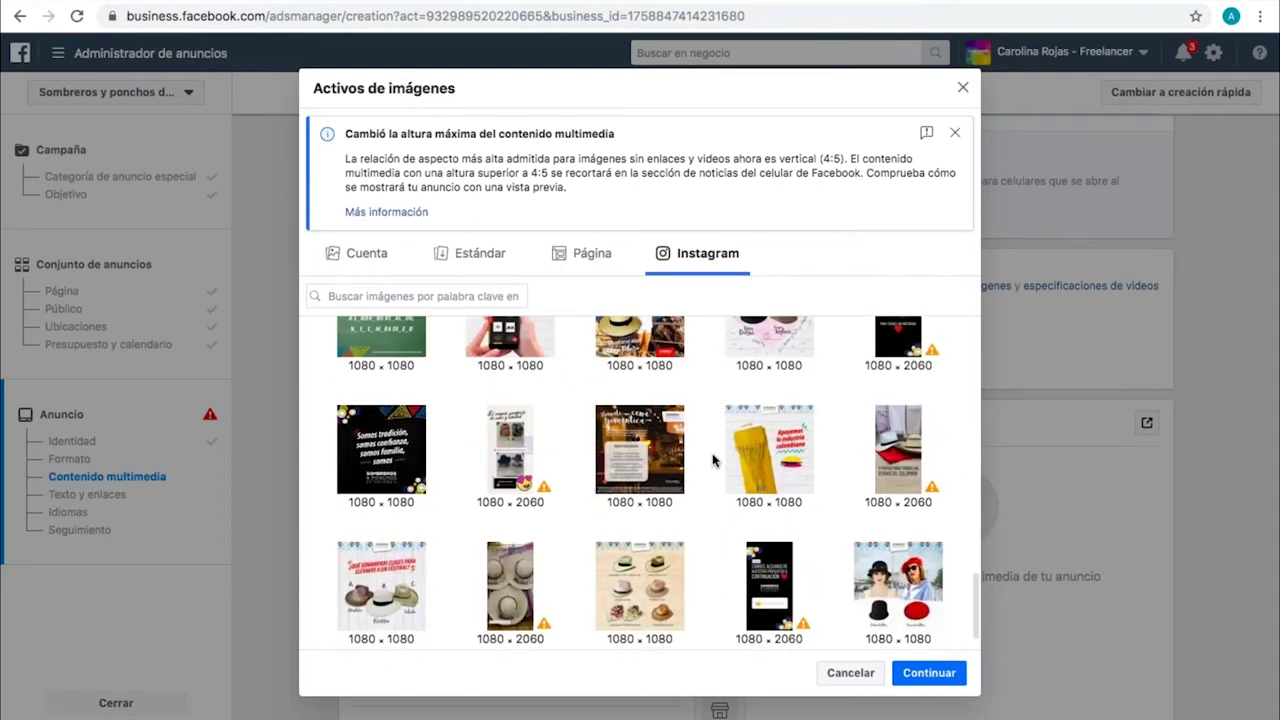
pyautogui.scroll(-3, 713, 460)
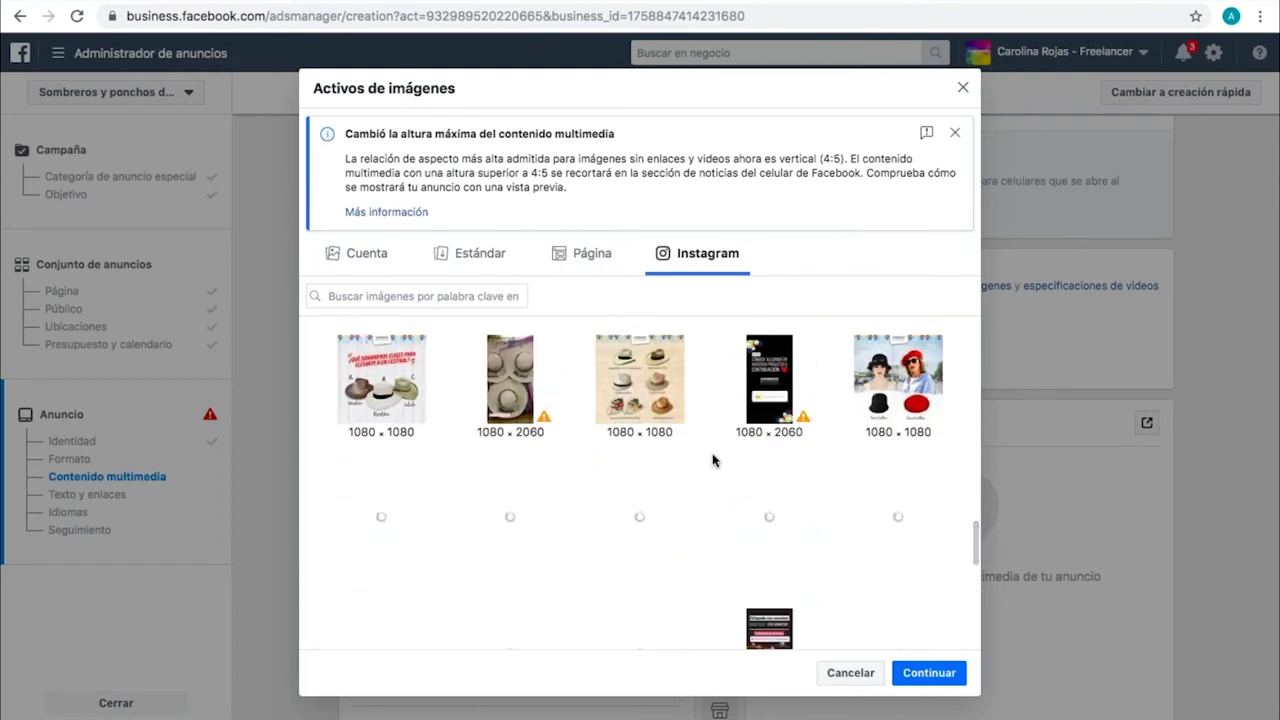
pyautogui.scroll(-3, 718, 466)
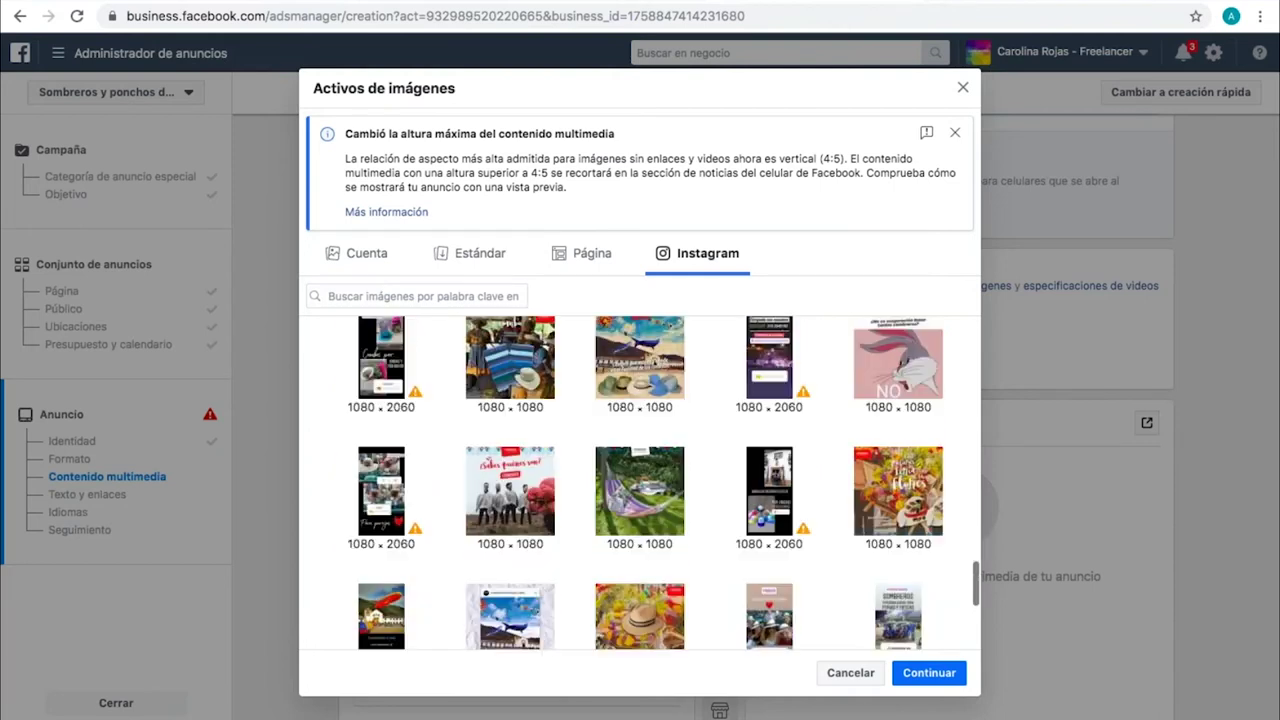
pyautogui.scroll(-5, 640, 483)
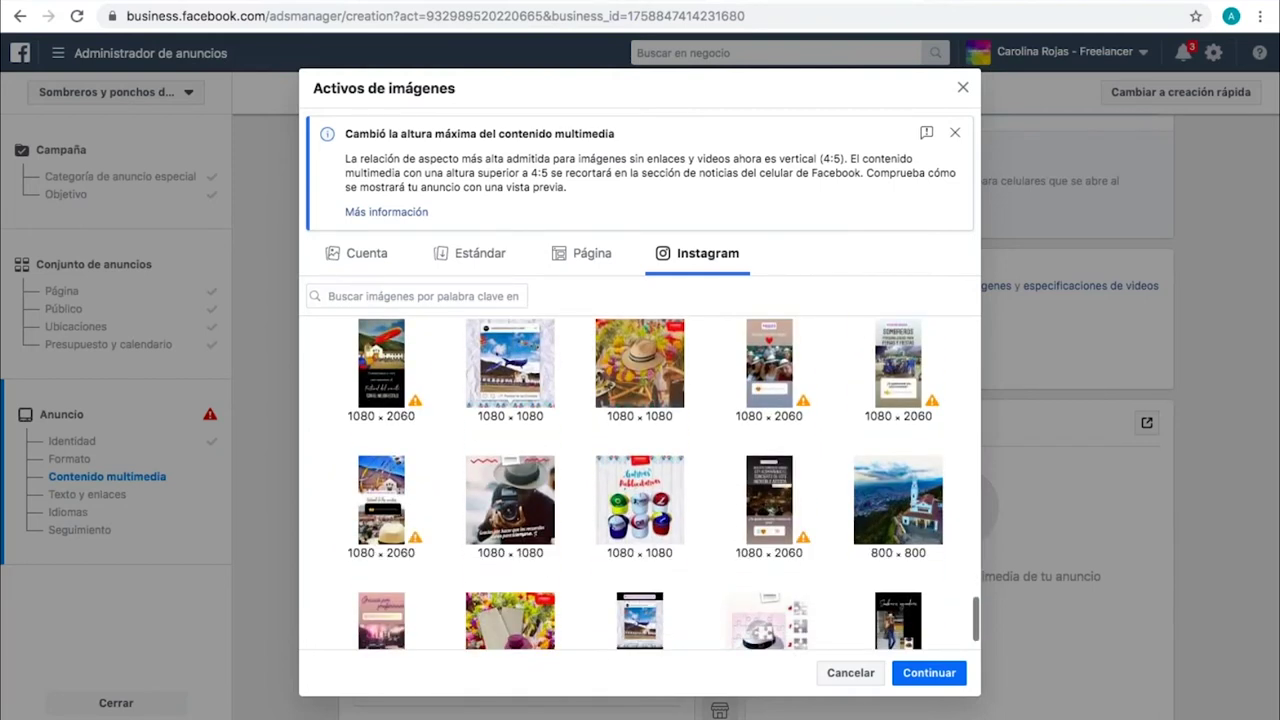
pyautogui.scroll(-1, 640, 480)
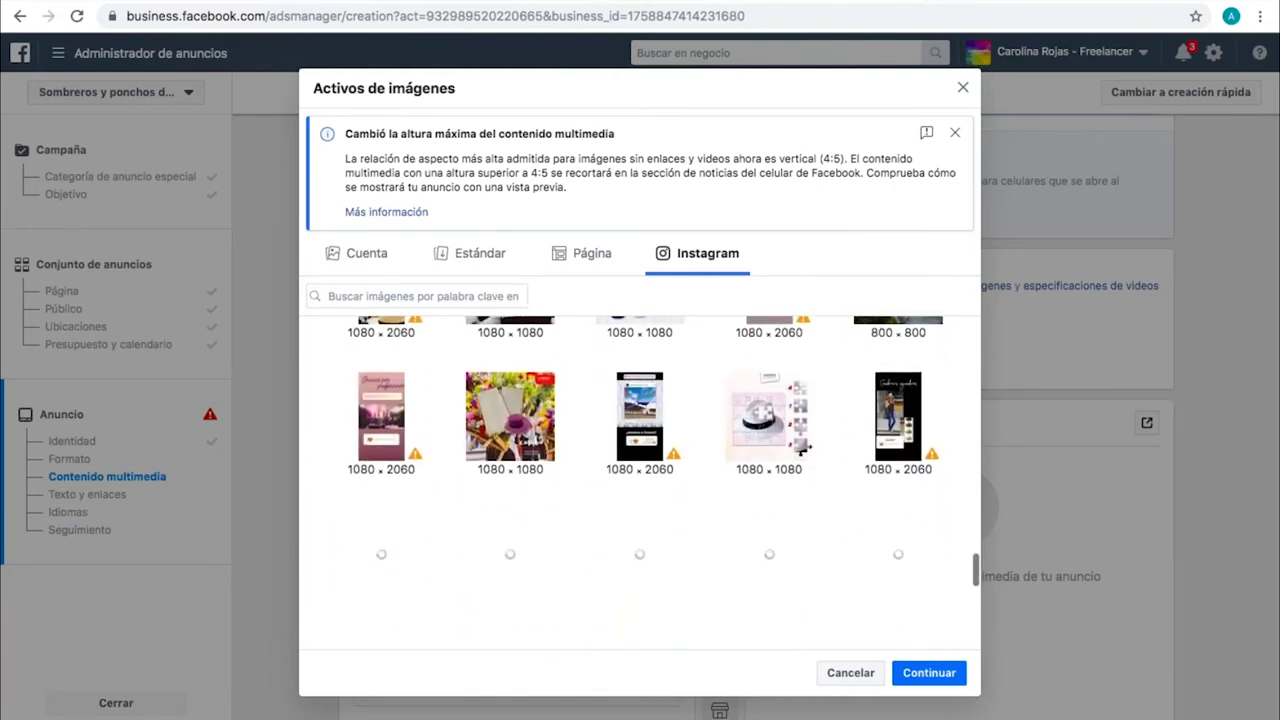
pyautogui.scroll(-3, 690, 466)
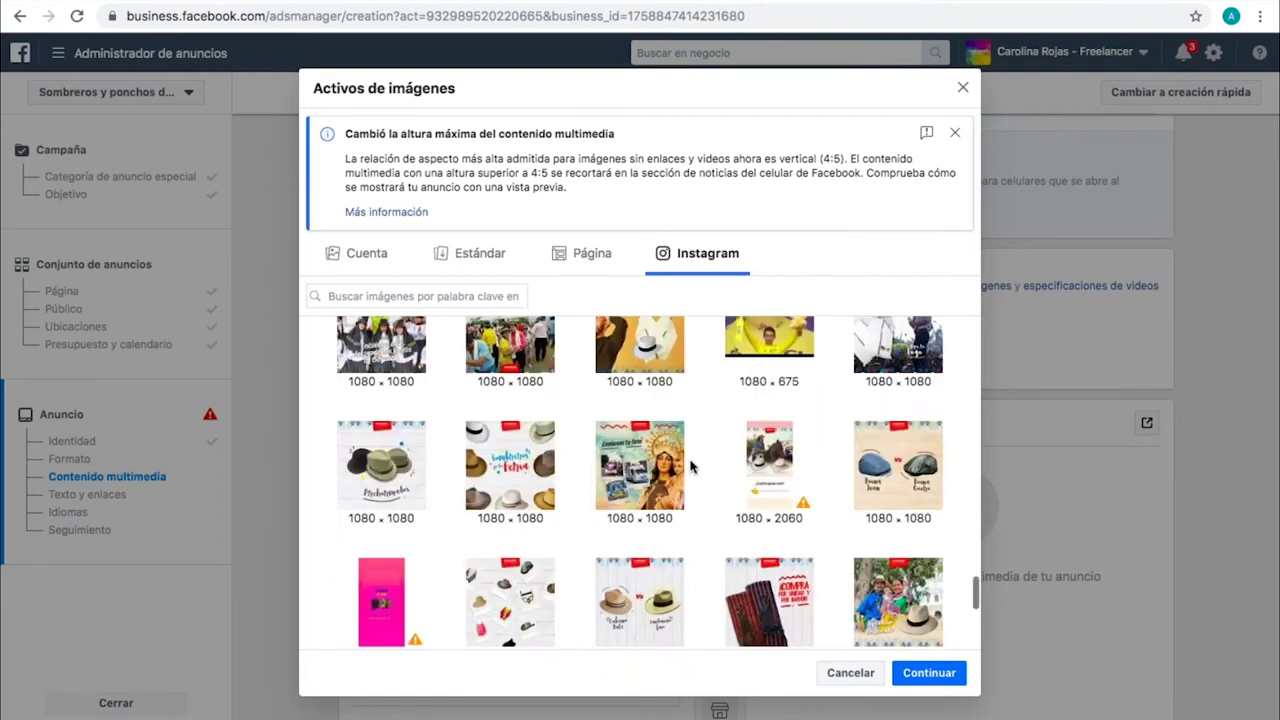
pyautogui.scroll(-1, 690, 466)
pyautogui.scroll(-10, 690, 466)
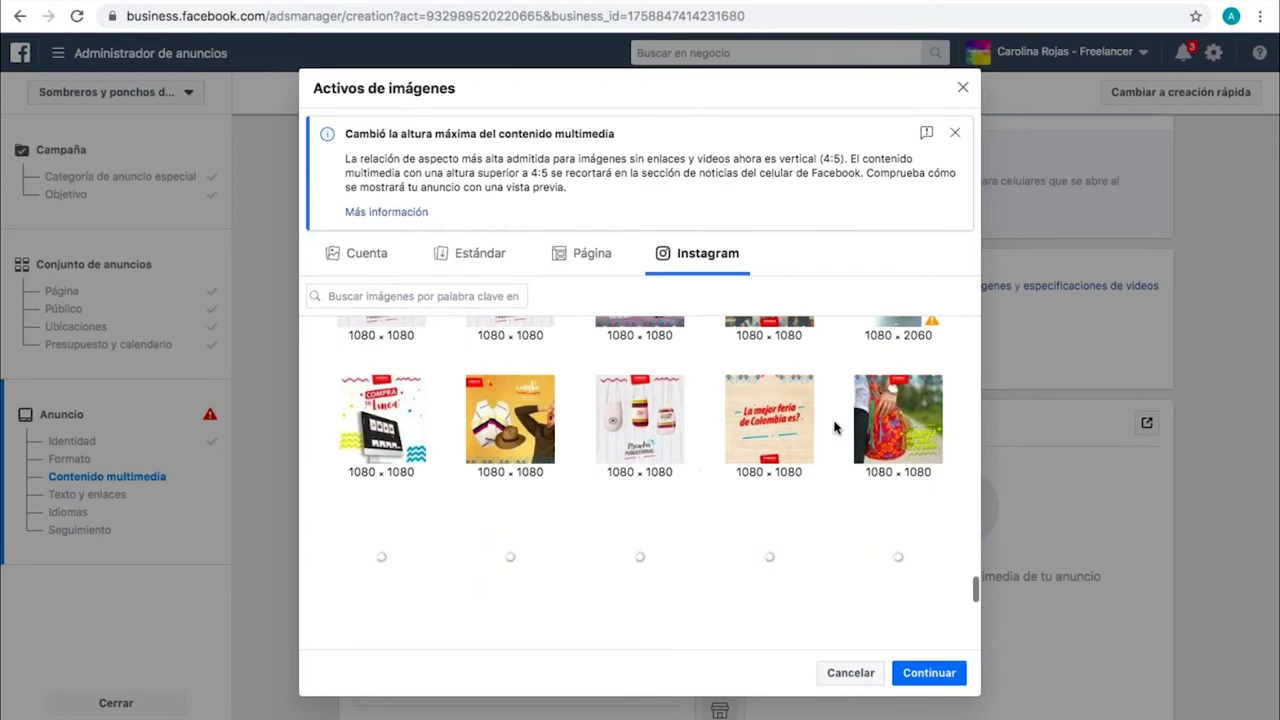
pyautogui.click(898, 440)
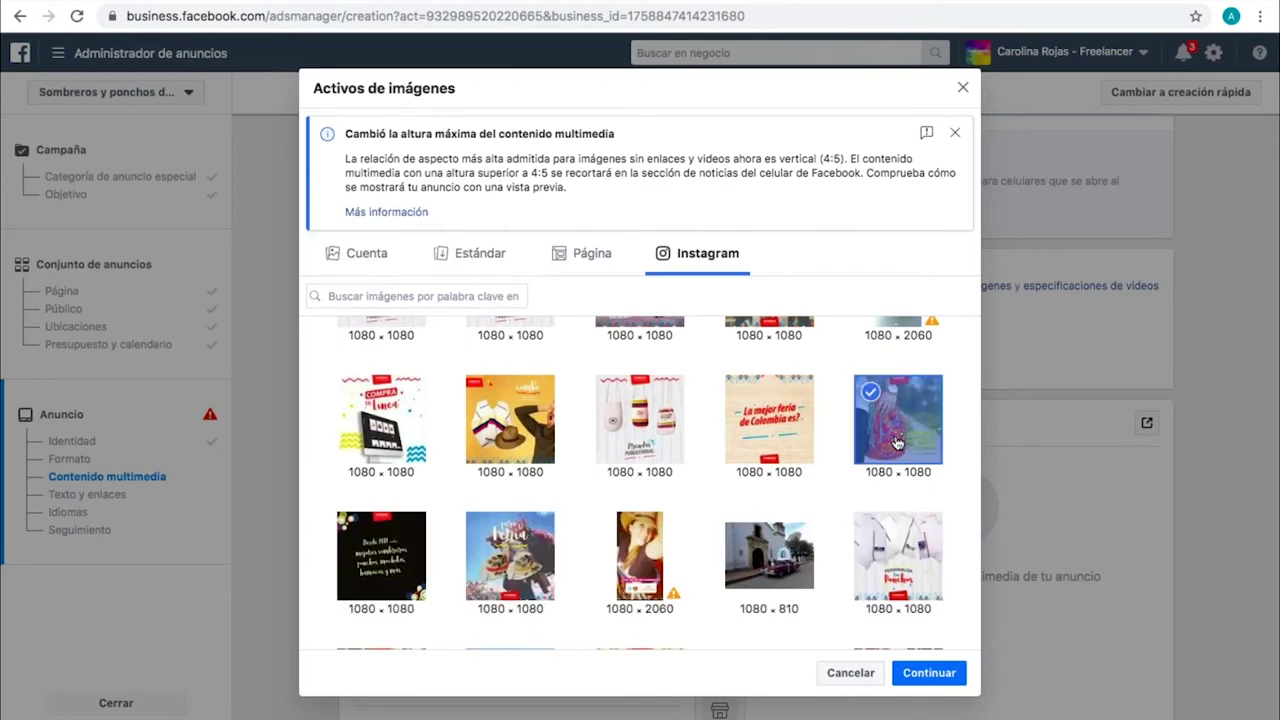
pyautogui.scroll(-5, 896, 442)
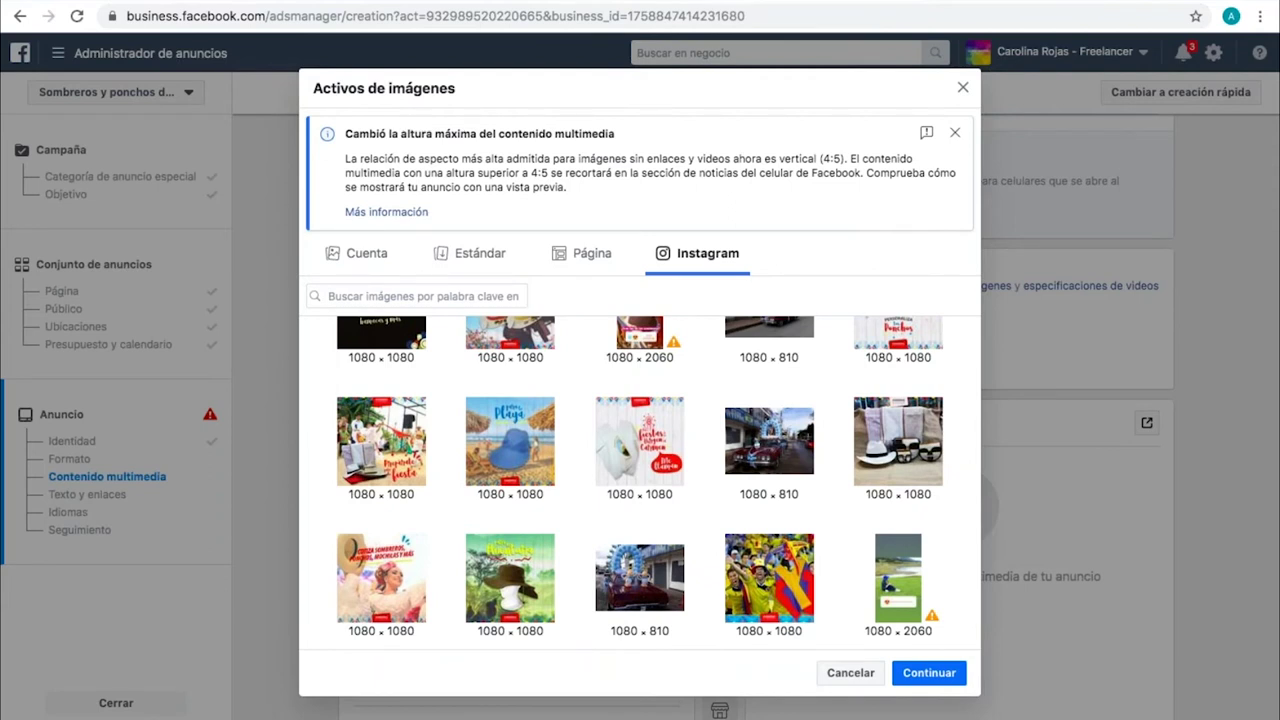
pyautogui.scroll(-10, 818, 552)
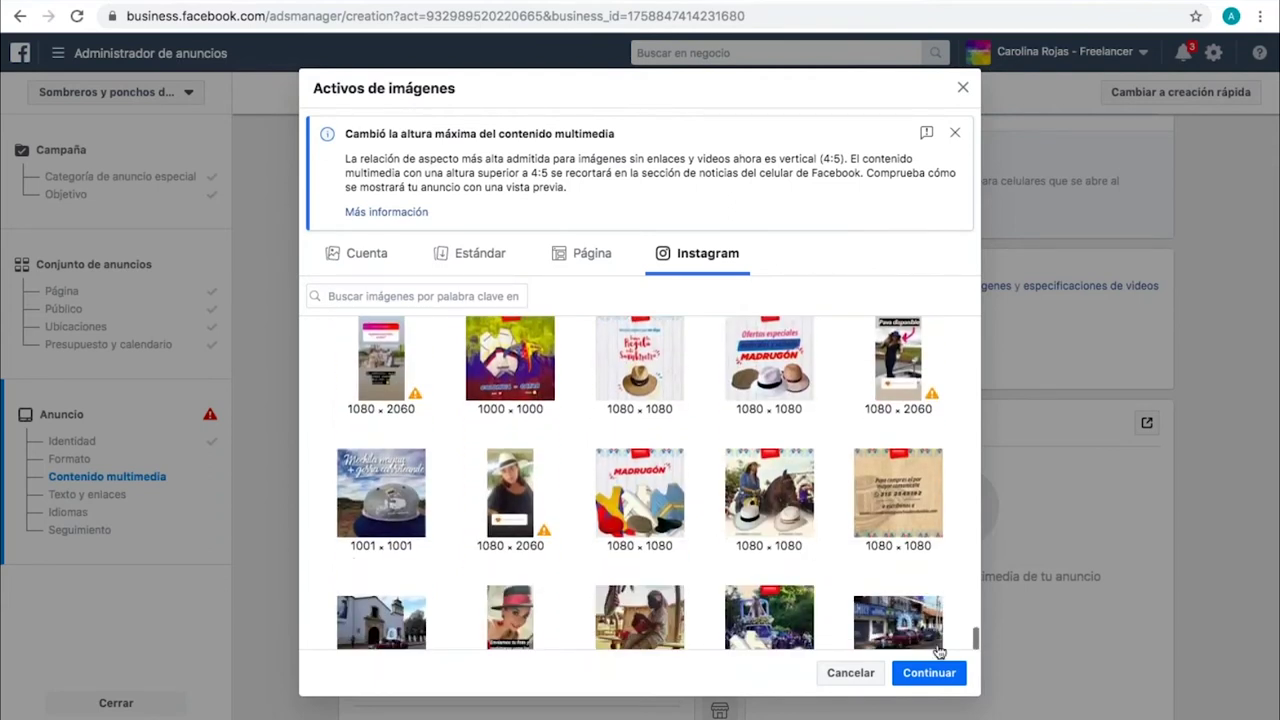
pyautogui.doubleClick(660, 513)
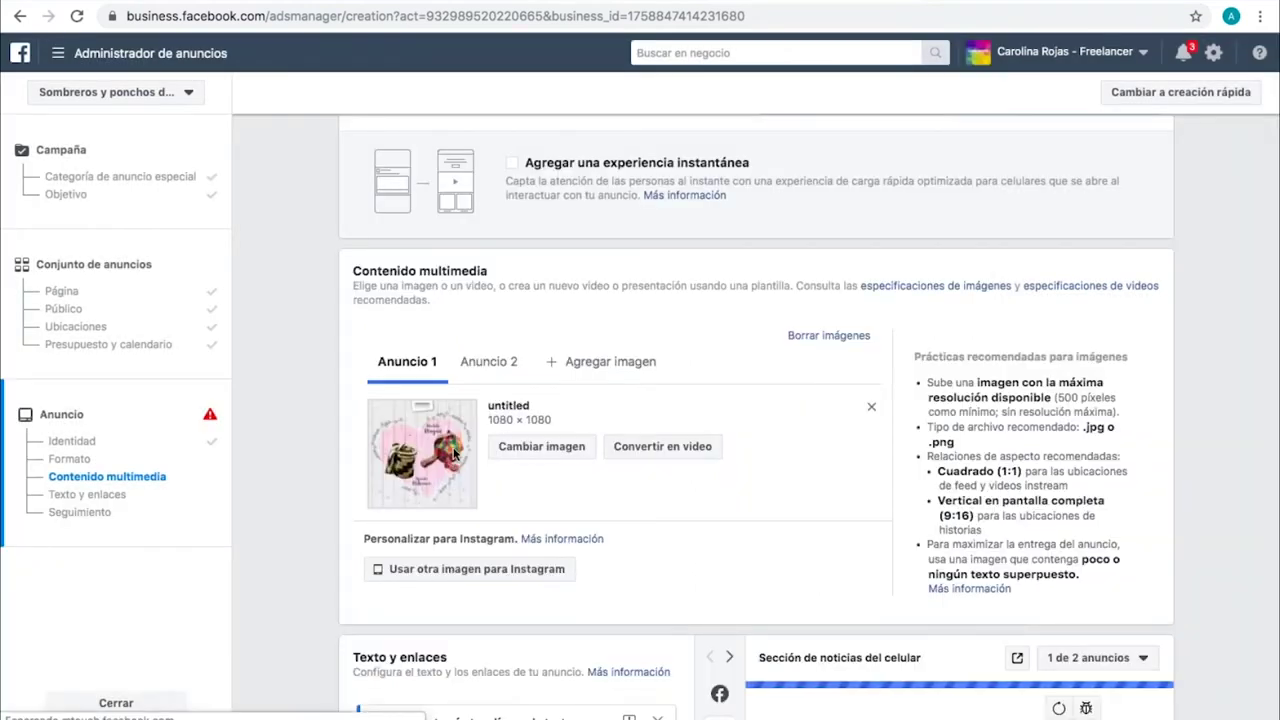
# Step: Switch to Anuncio 2, review its mobile news feed preview and dismiss the notice about three lines of main text
pyautogui.click(518, 365)
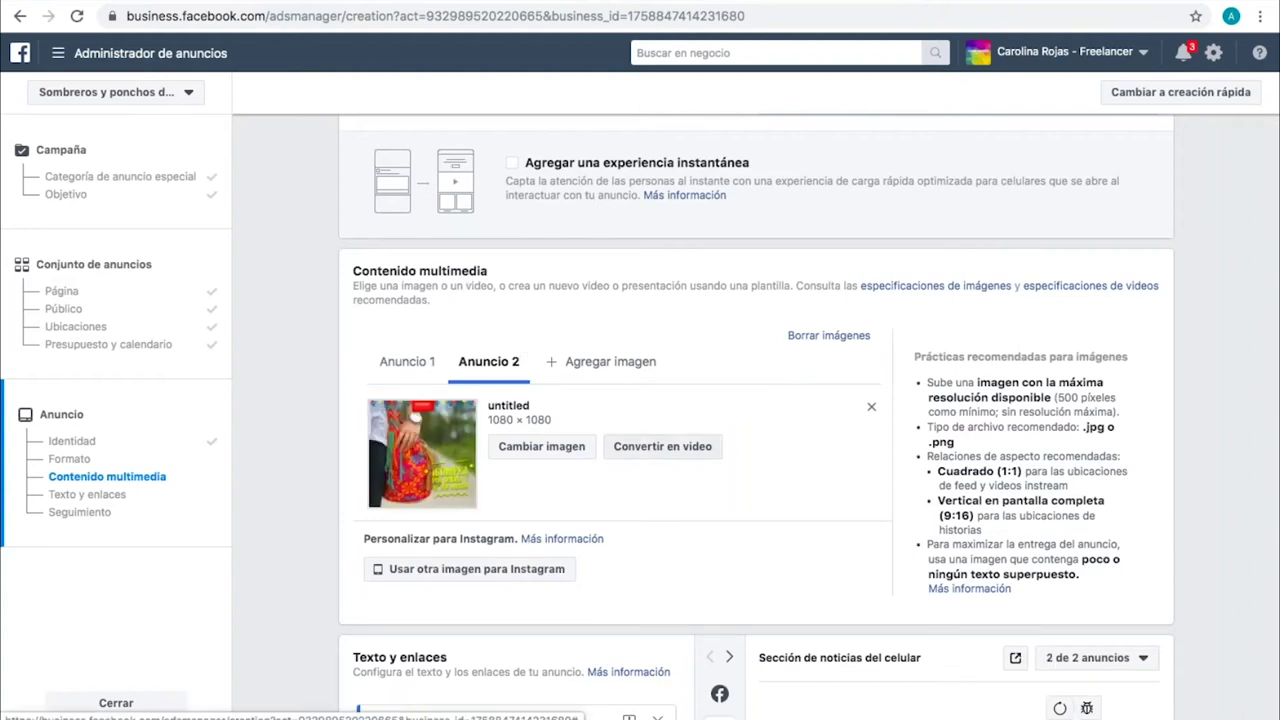
pyautogui.scroll(-5, 634, 287)
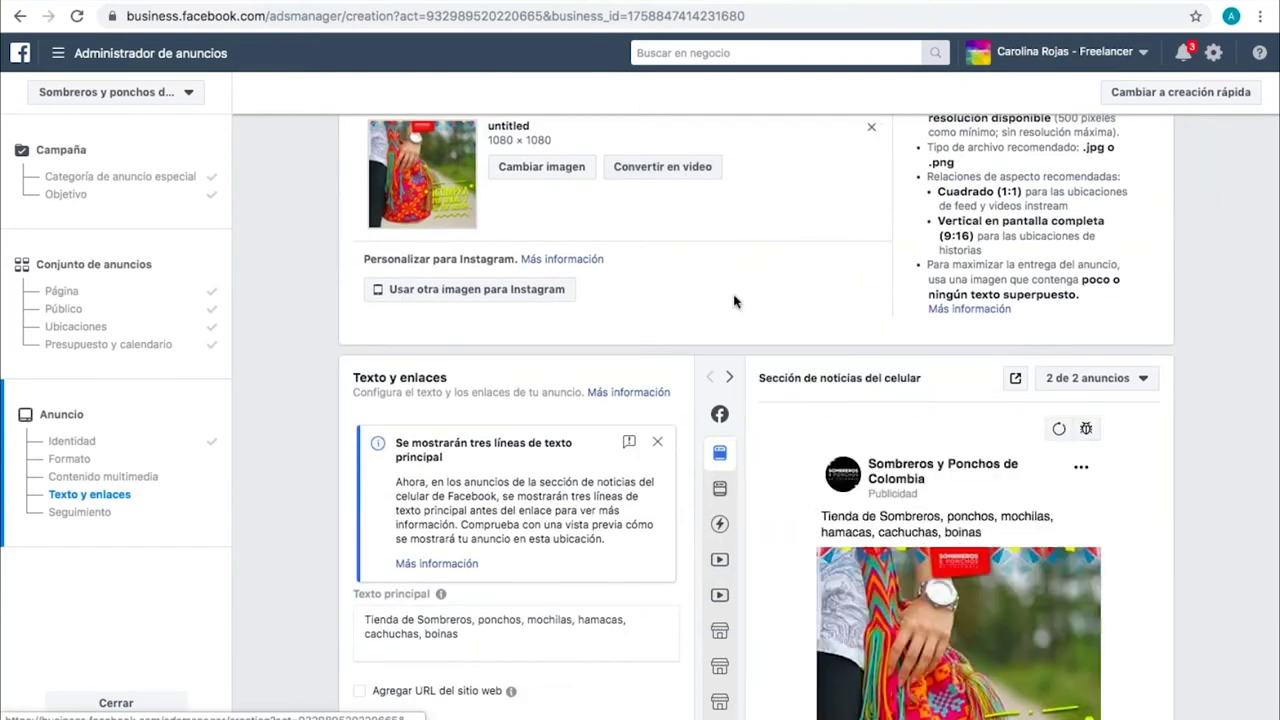
pyautogui.scroll(3, 734, 301)
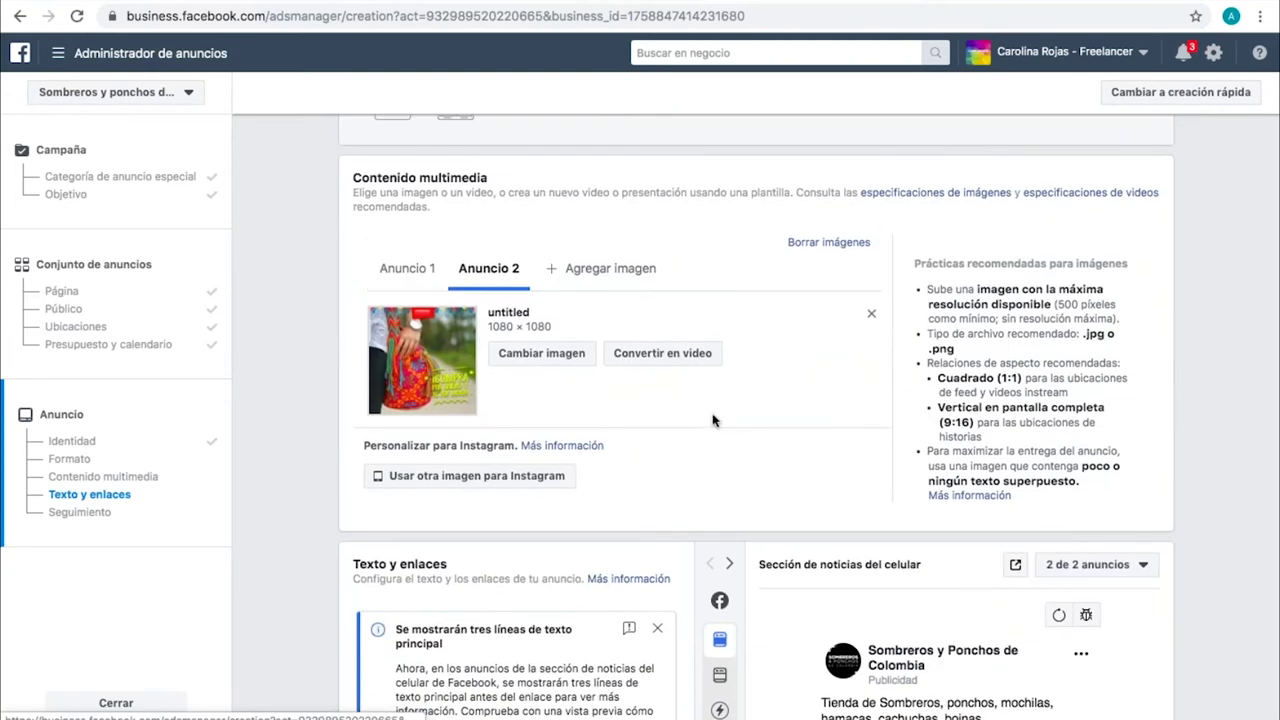
pyautogui.scroll(-8, 713, 420)
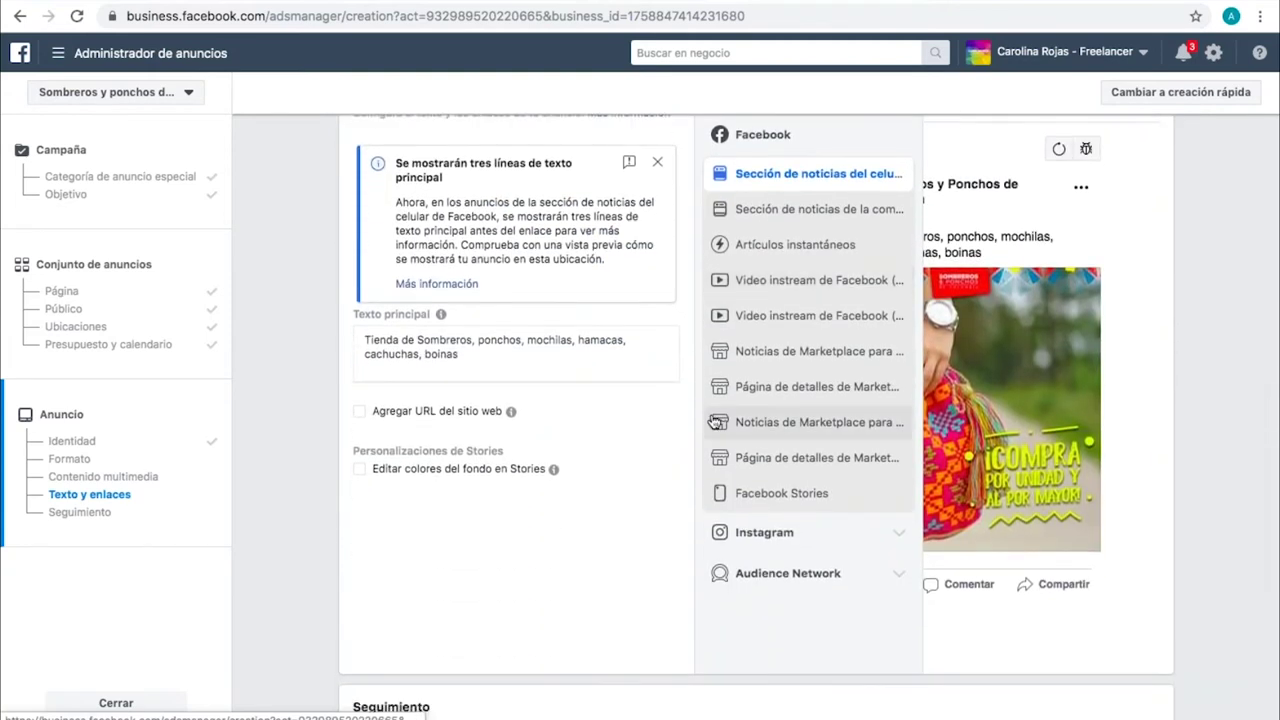
pyautogui.click(657, 161)
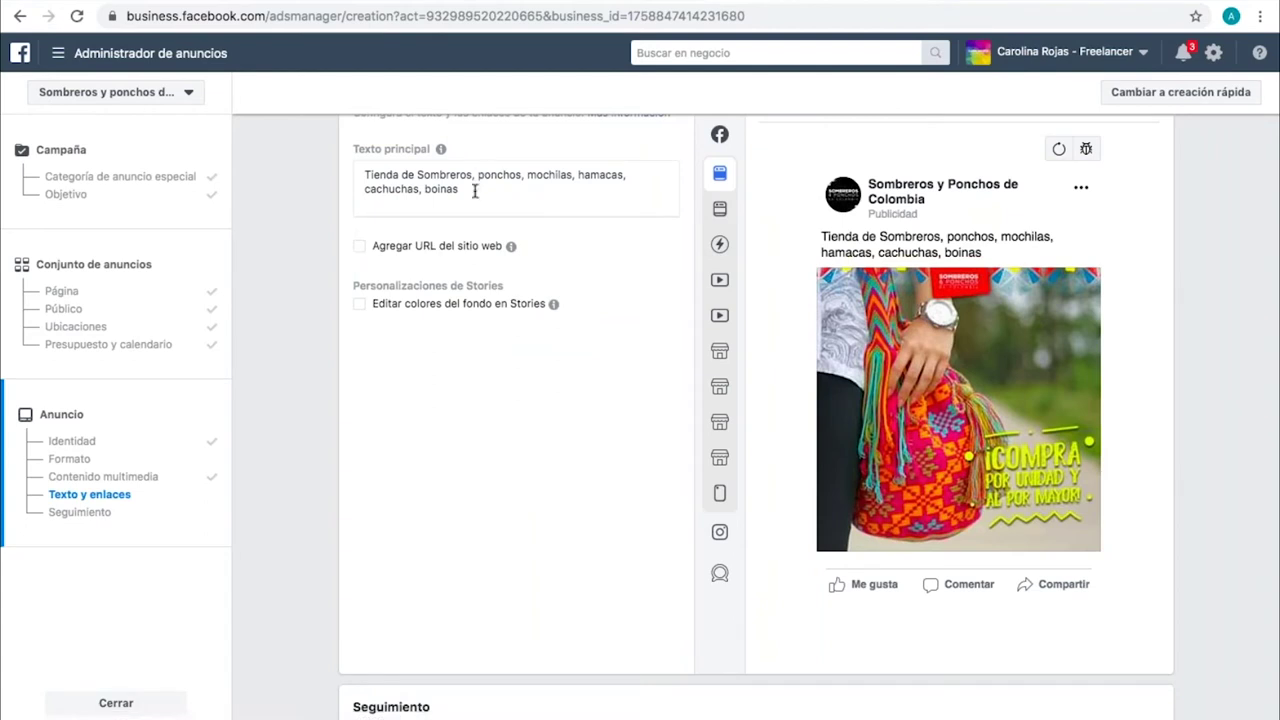
# Step: Replace the ad's main text with "¿Estas buscando una mochila wayuu?"
pyautogui.moveTo(474, 190); pyautogui.dragTo(345, 178)
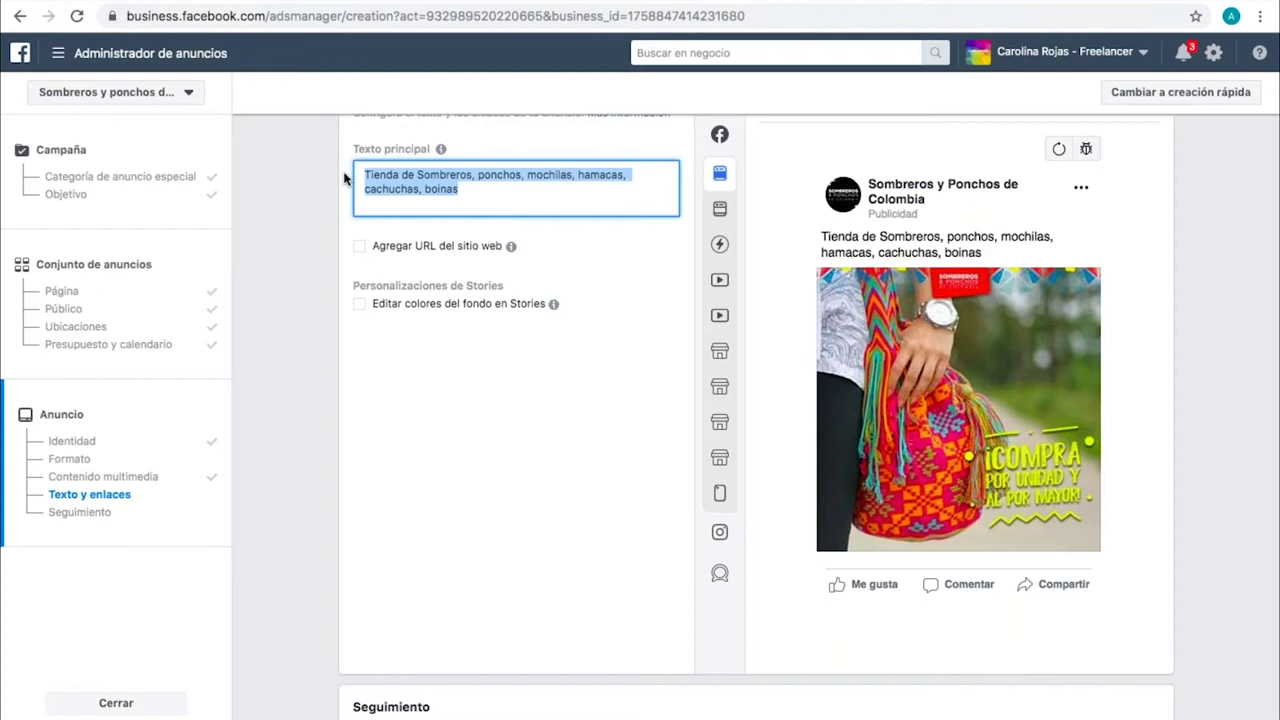
pyautogui.scroll(-1, 495, 180)
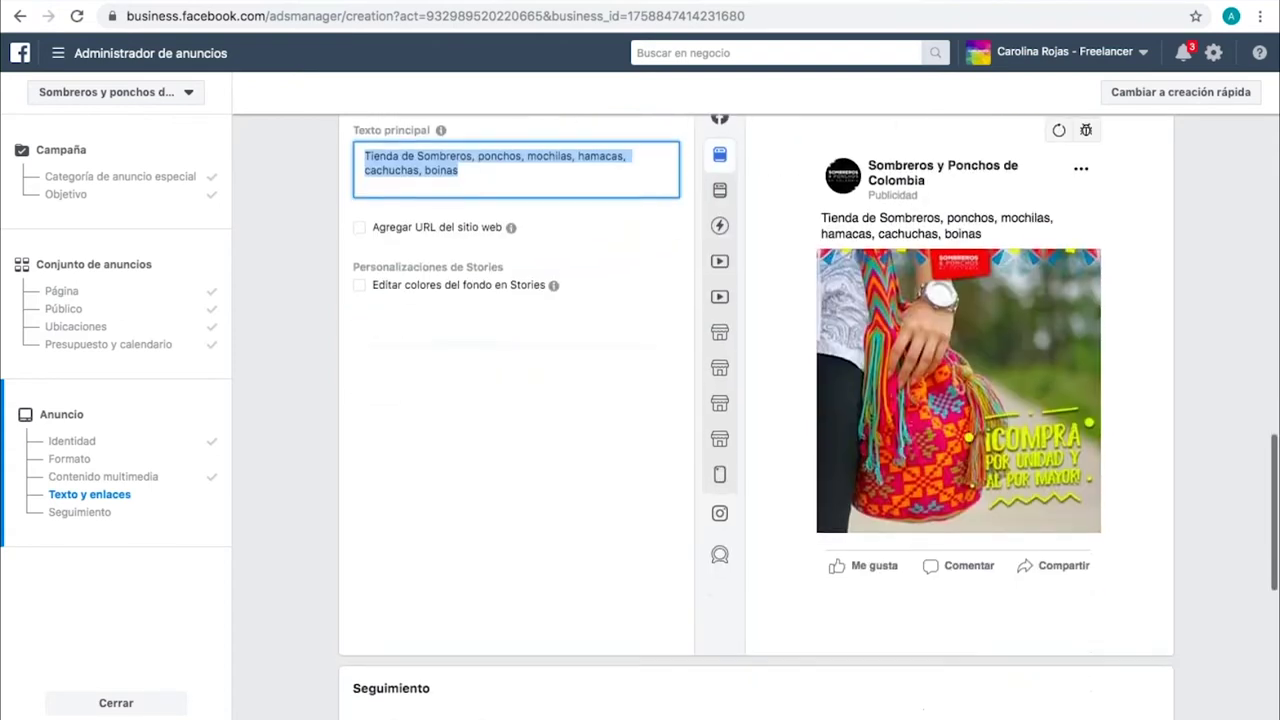
pyautogui.press('BackSpace')
pyautogui.write('¿')
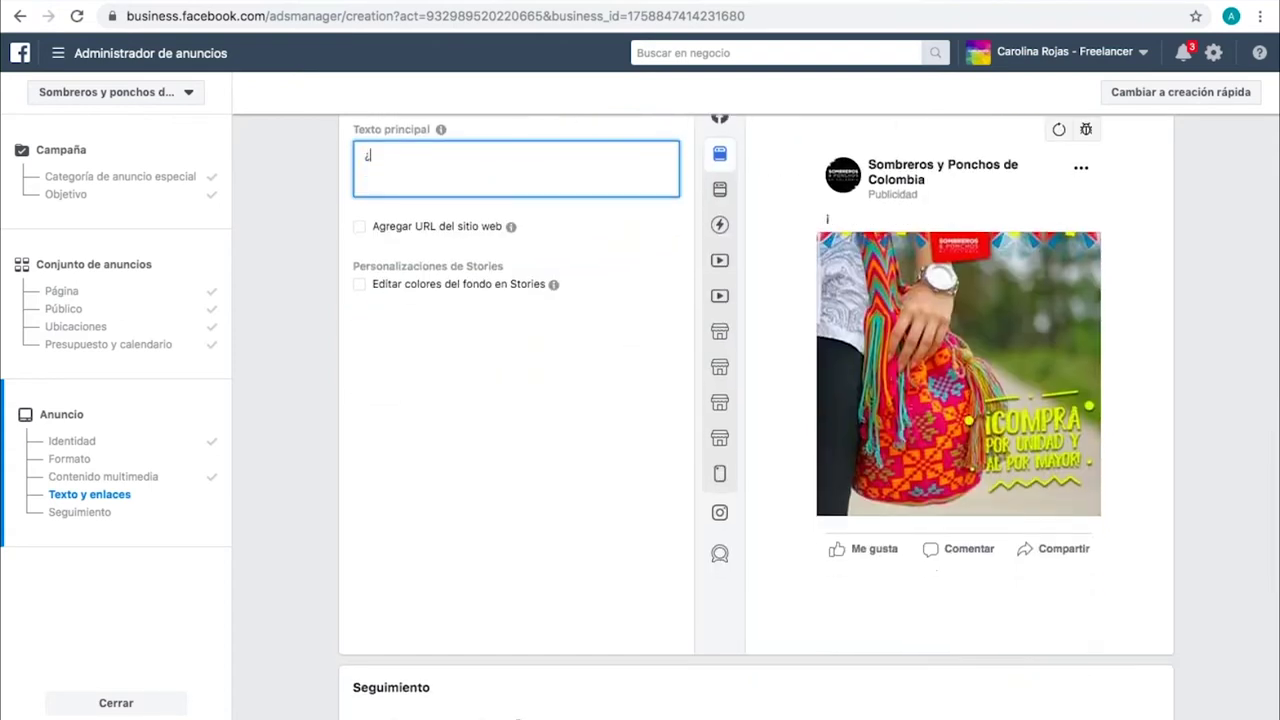
pyautogui.write('Est')
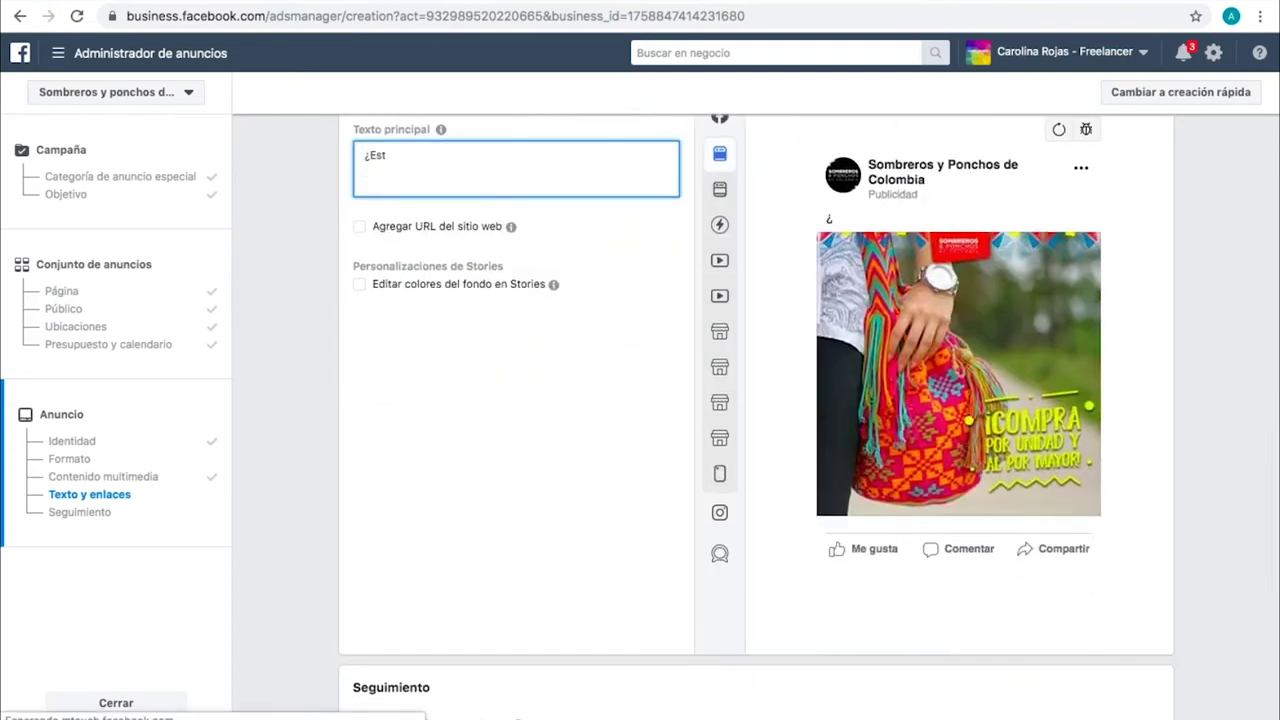
pyautogui.write('as')
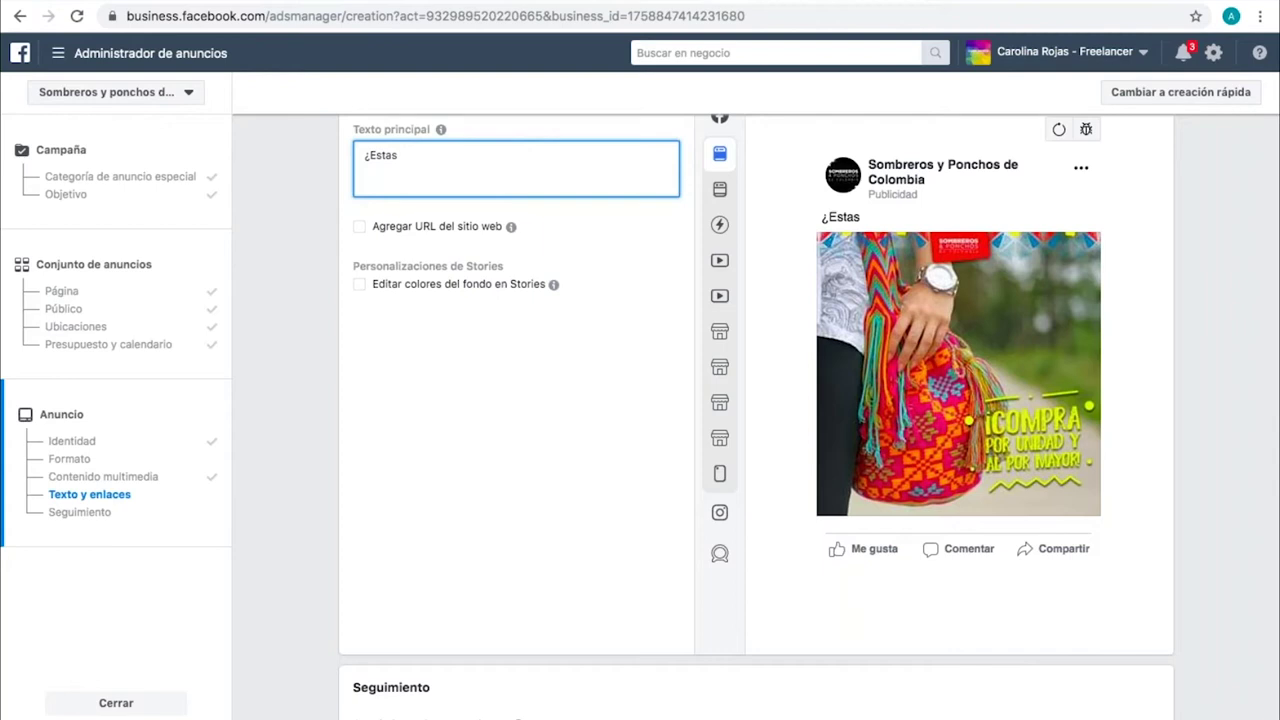
pyautogui.write('buscando una mochila wayuu?')
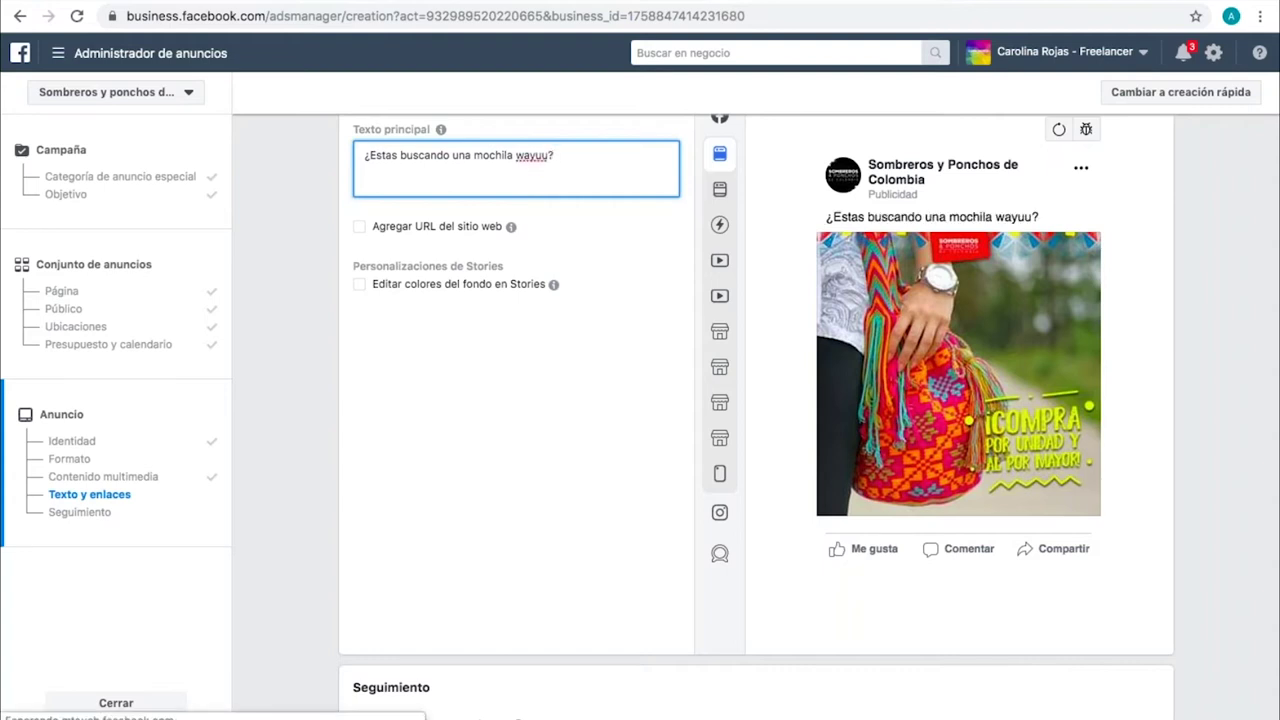
# Step: Continue the ad's main text with "En sombreros y ponchos de Colombia encuentras el mejor diseño y precio."
pyautogui.write(' En sob')
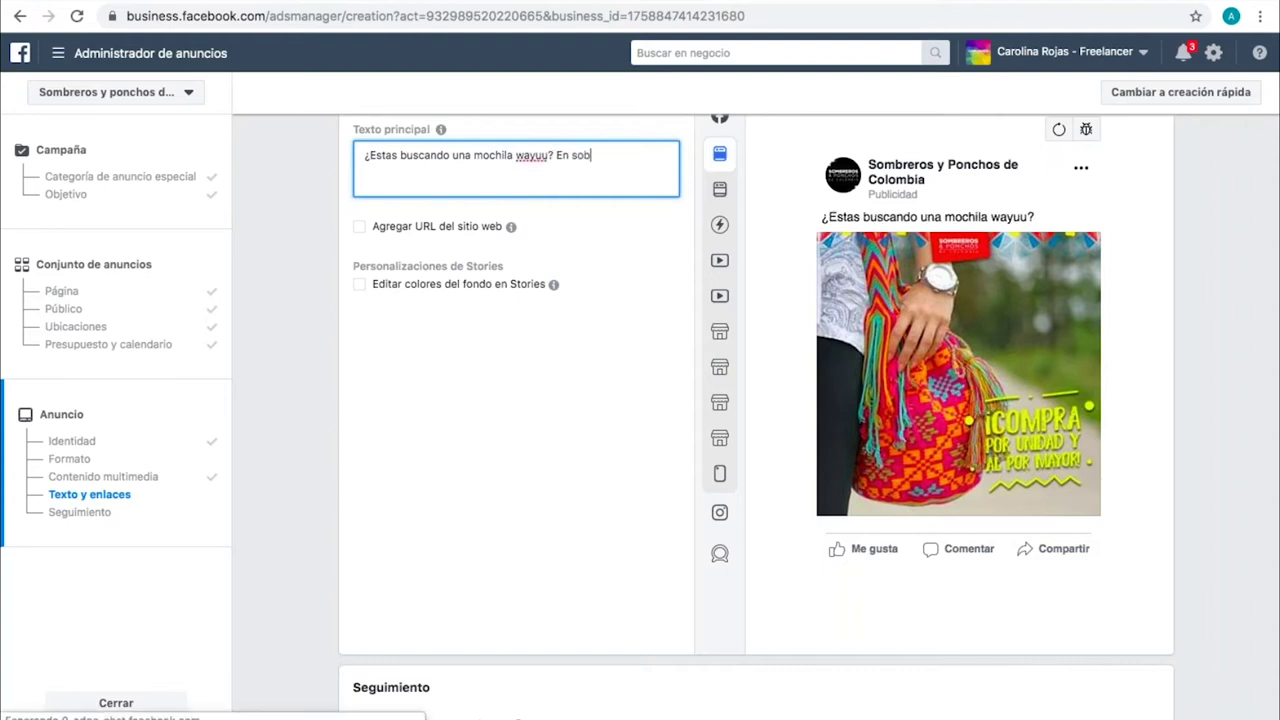
pyautogui.press('BackSpace')
pyautogui.write('mbreros ')
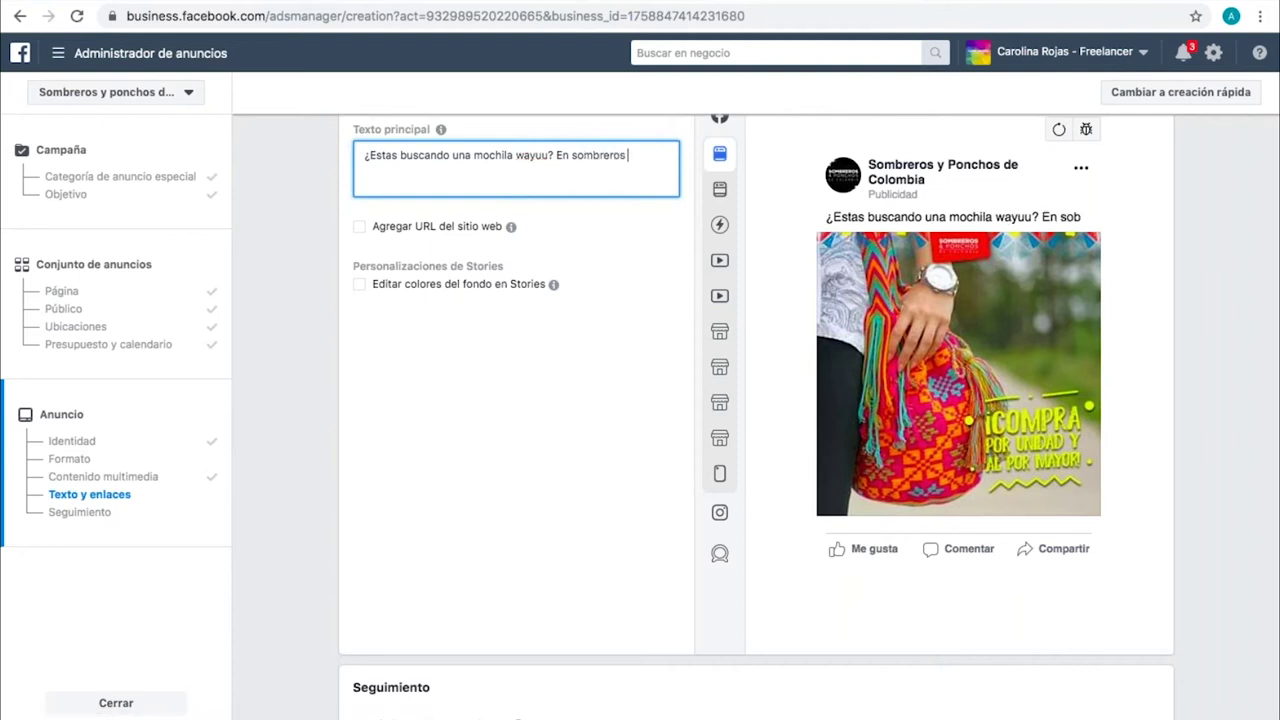
pyautogui.write('y ponchos de ')
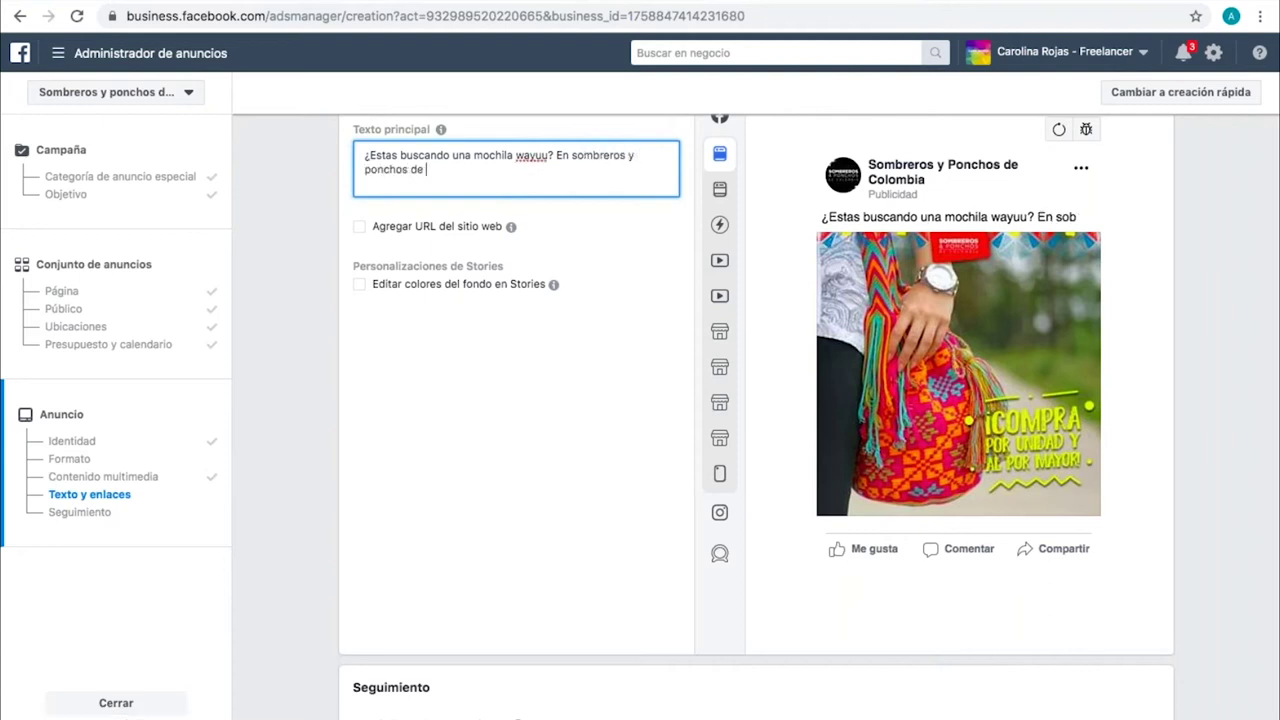
pyautogui.write('Colombia enci')
pyautogui.press('BackSpace')
pyautogui.write('uentras di')
pyautogui.press('BackSpace')
pyautogui.press('BackSpace')
pyautogui.write('el mej')
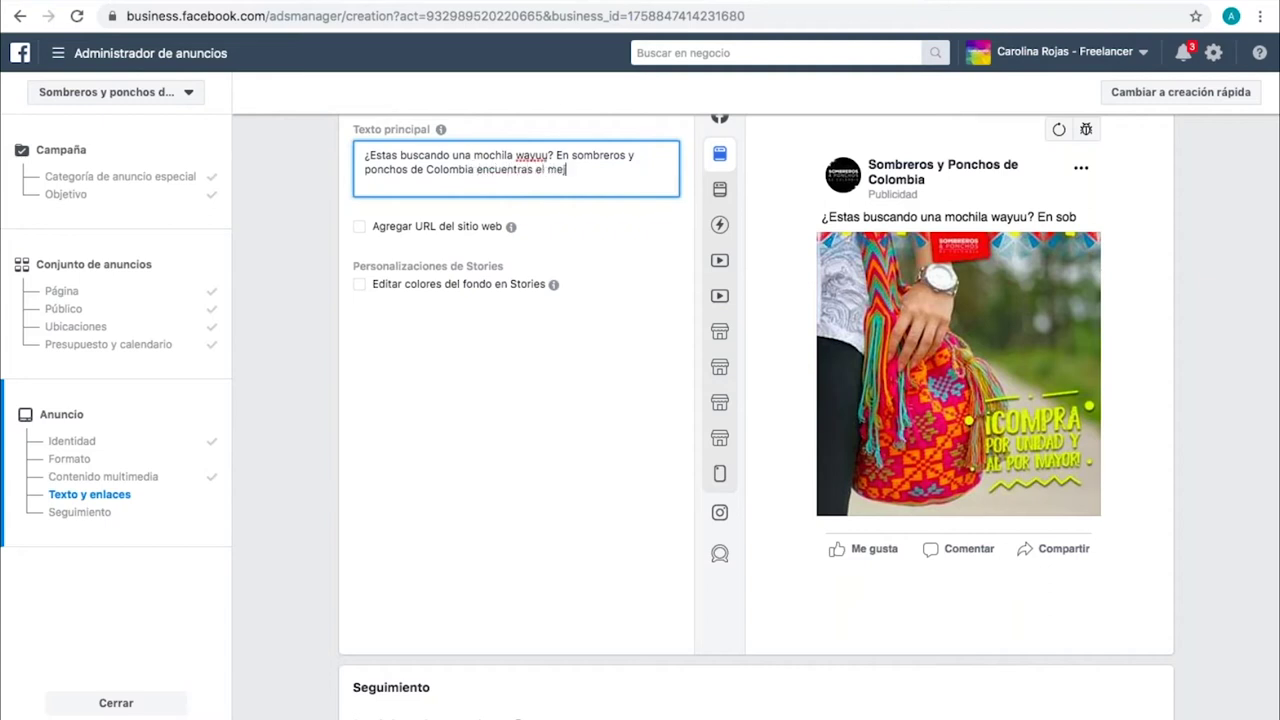
pyautogui.write('or diseño y precio')
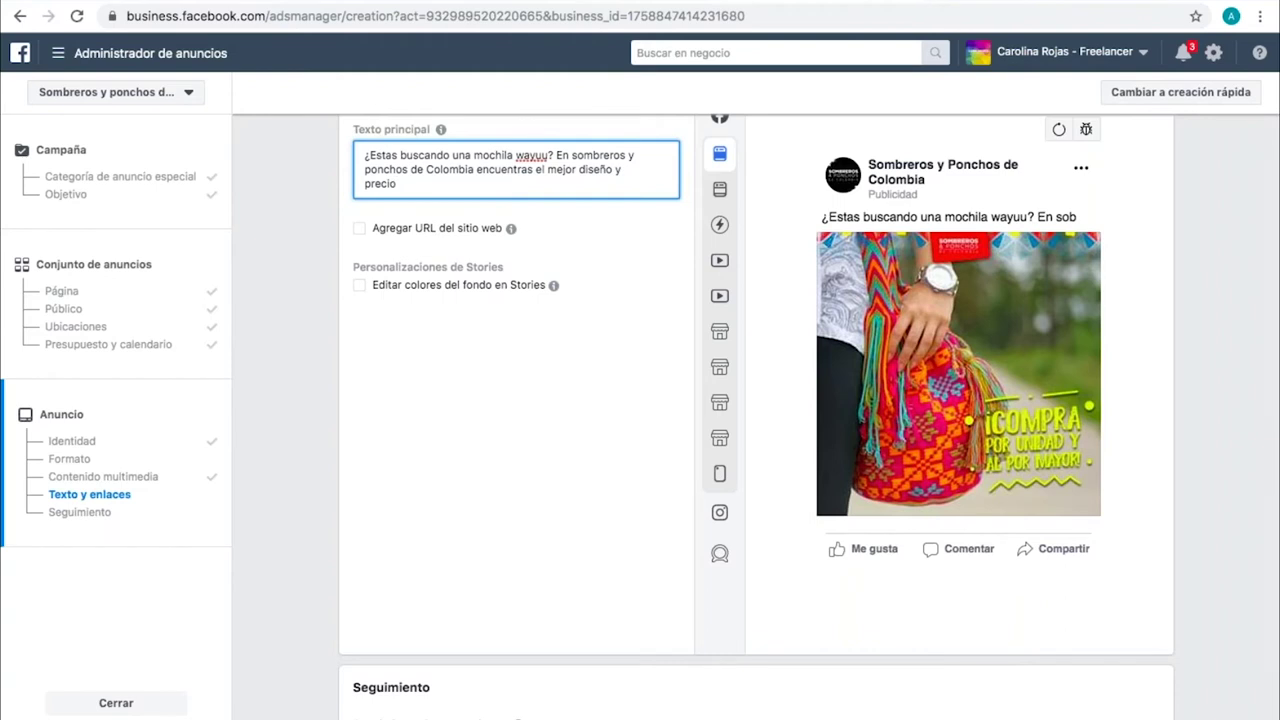
pyautogui.write('.')
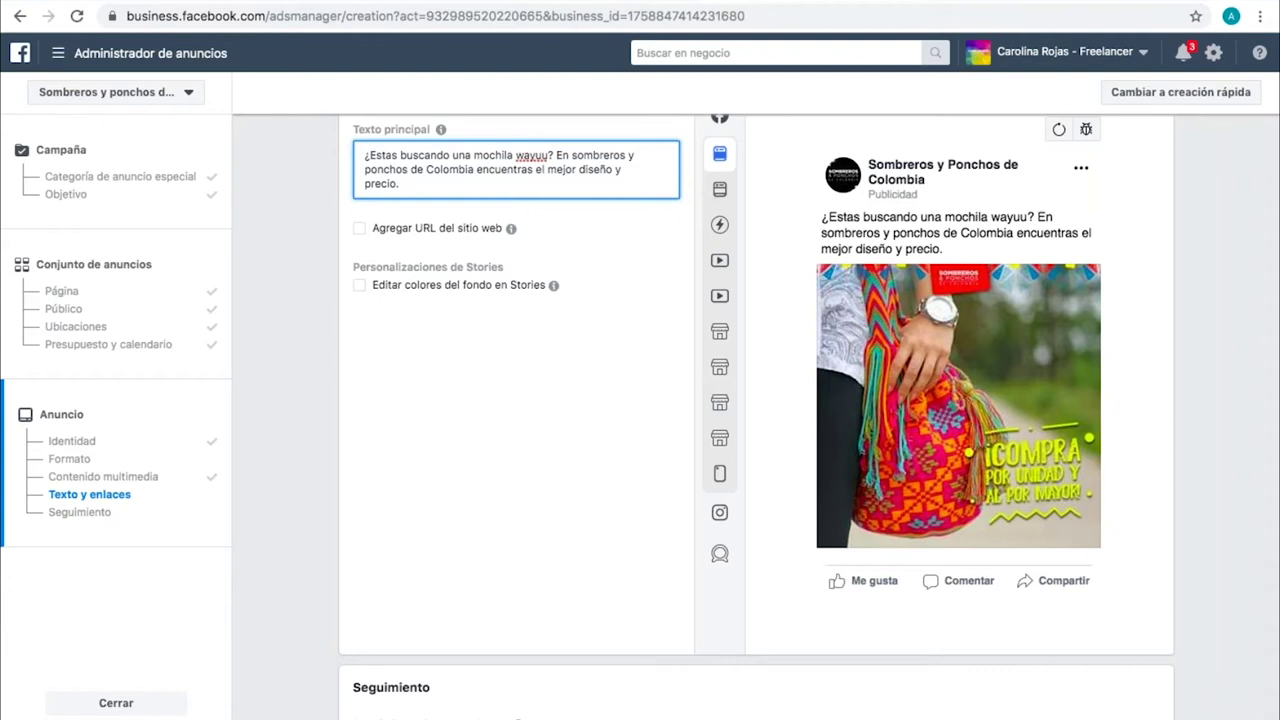
# Step: Add a contact phone number at the end of the main text and put "Más informacion:" in front of it
pyautogui.write('3456789')
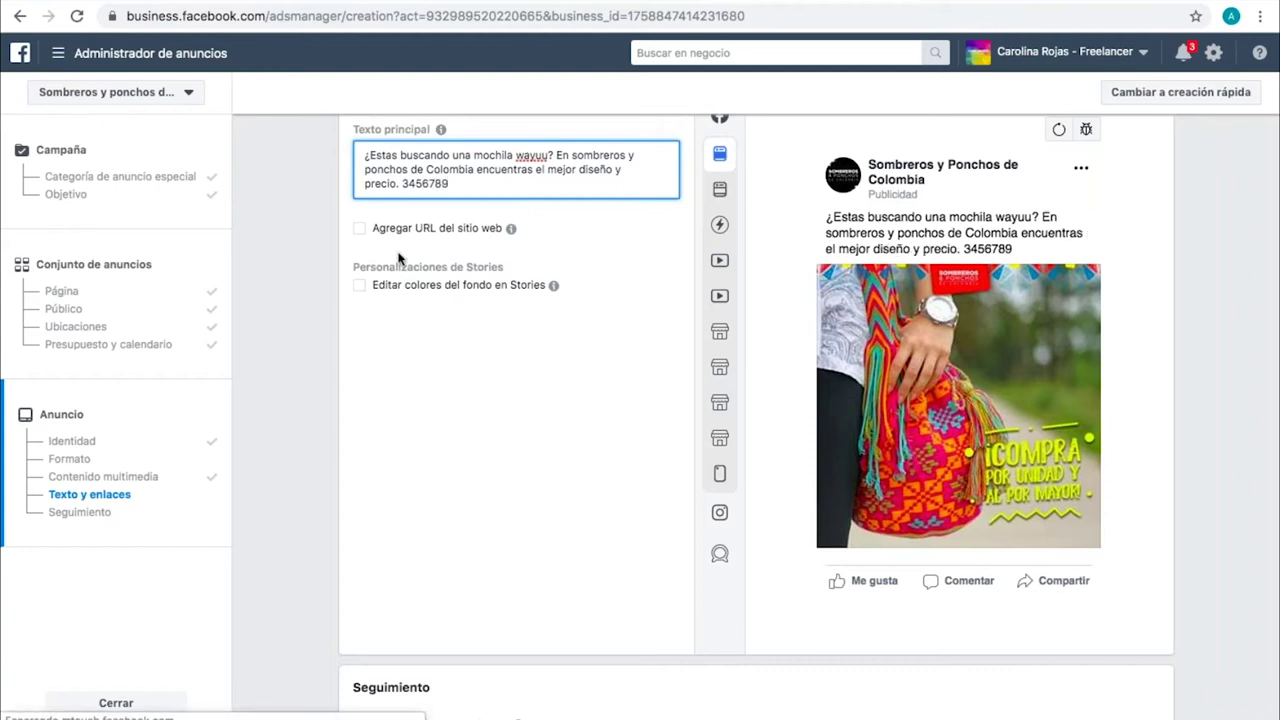
pyautogui.doubleClick(405, 184)
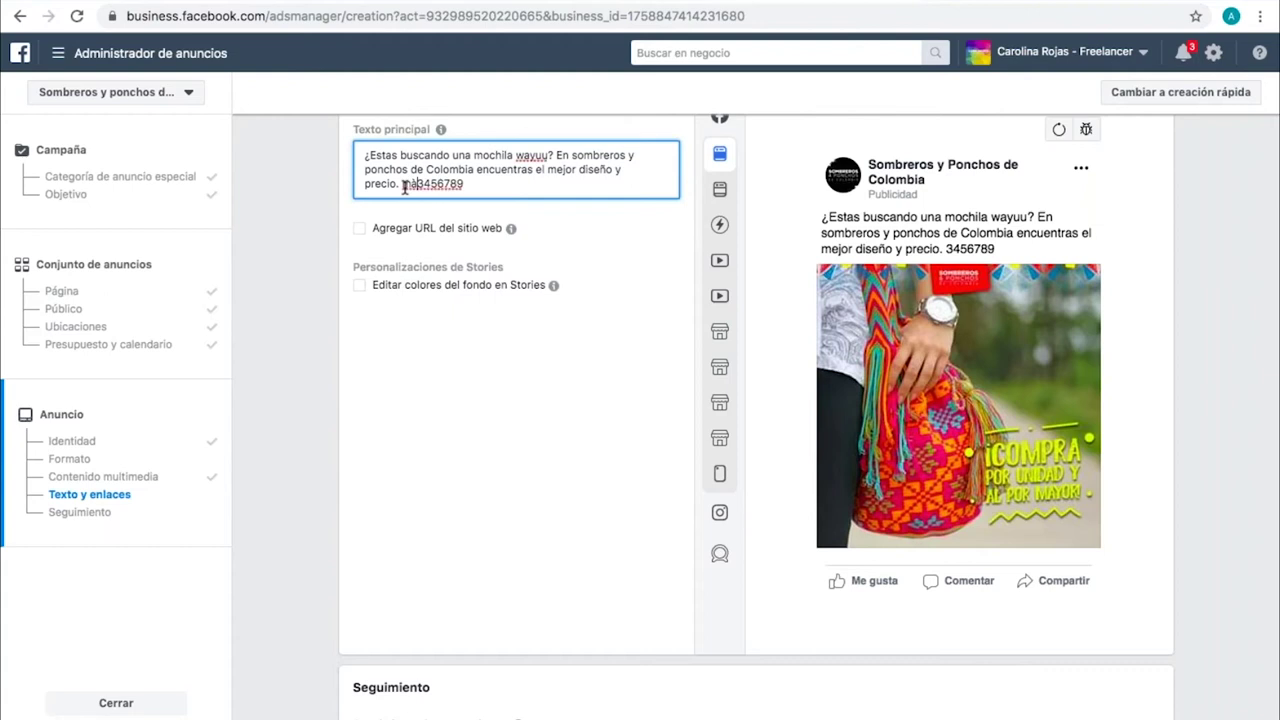
pyautogui.click(405, 184)
pyautogui.write('Más infor')
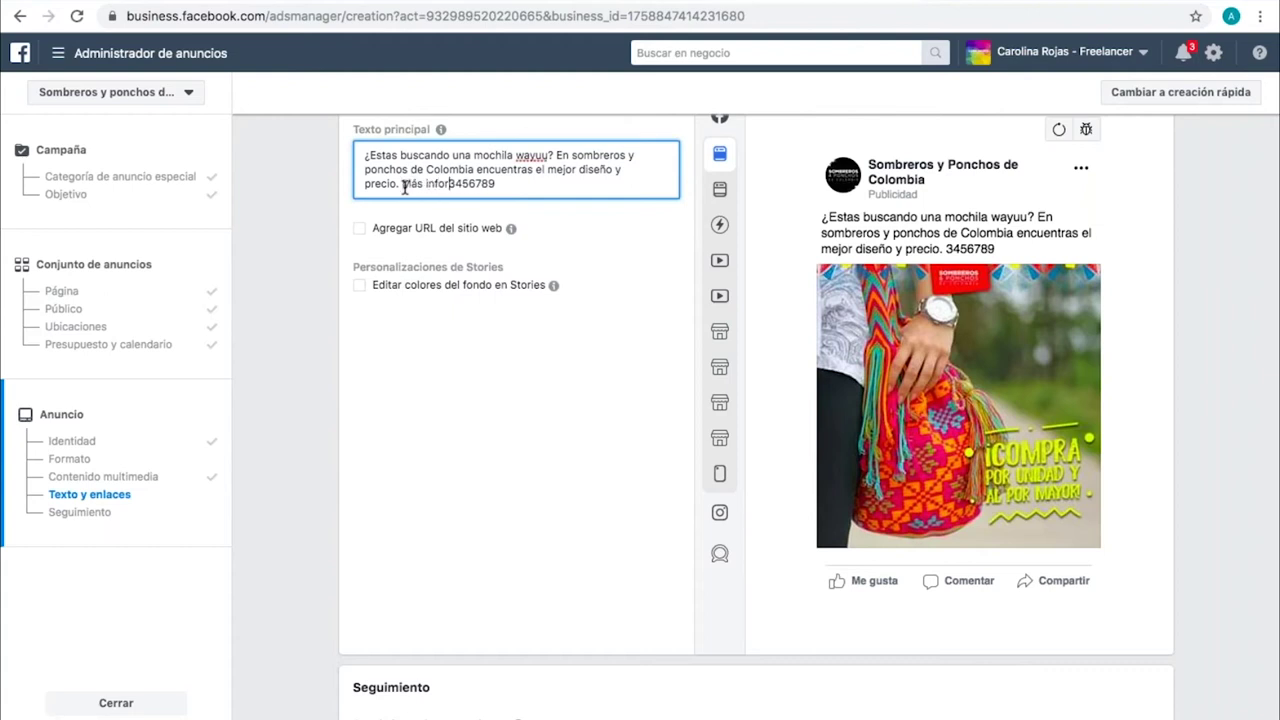
pyautogui.write('macion:')
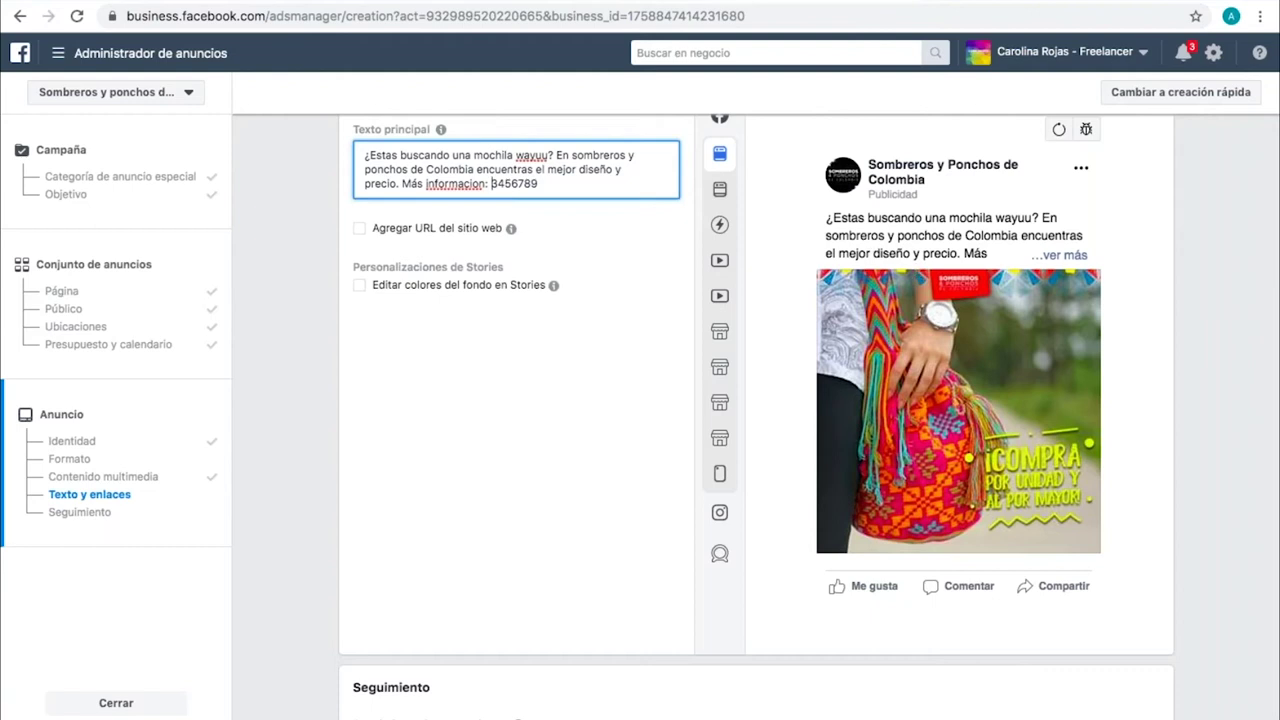
# Step: Review the ad's Seguimiento settings, including the Facebook pixel, offline events and URL parameters
pyautogui.scroll(-5, 808, 446)
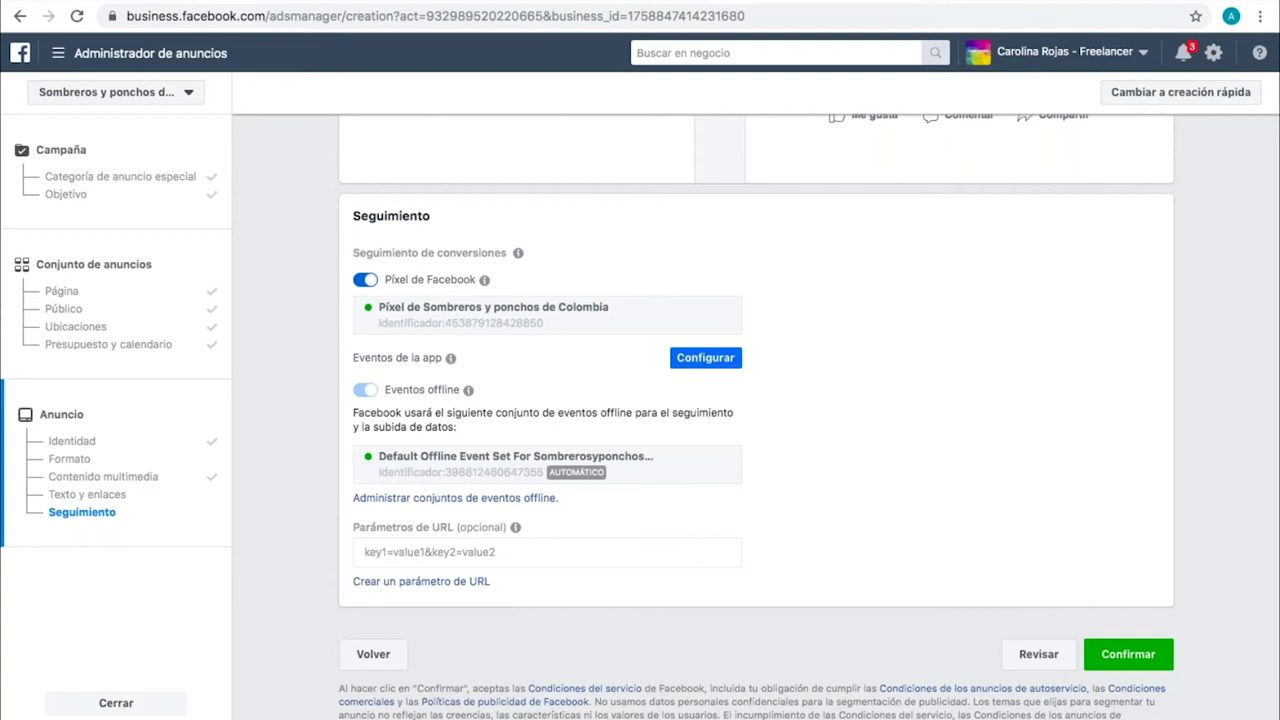
pyautogui.scroll(-1, 1060, 505)
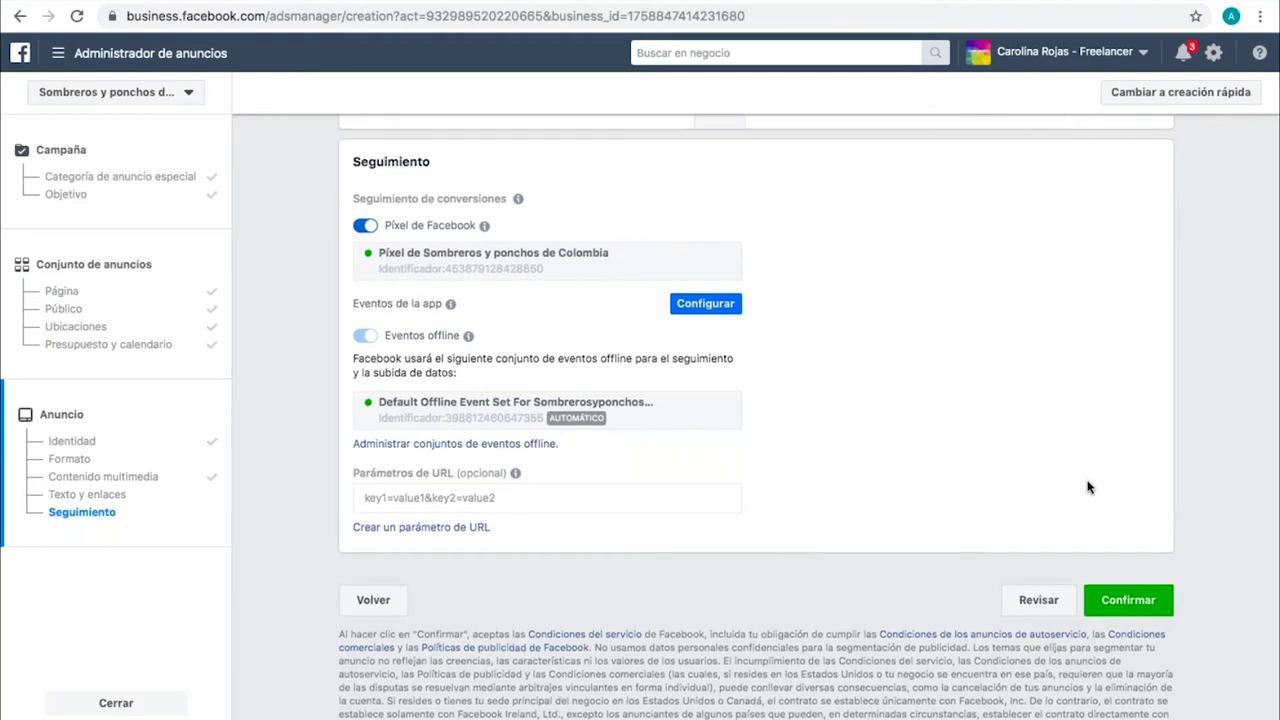
pyautogui.scroll(5, 1086, 486)
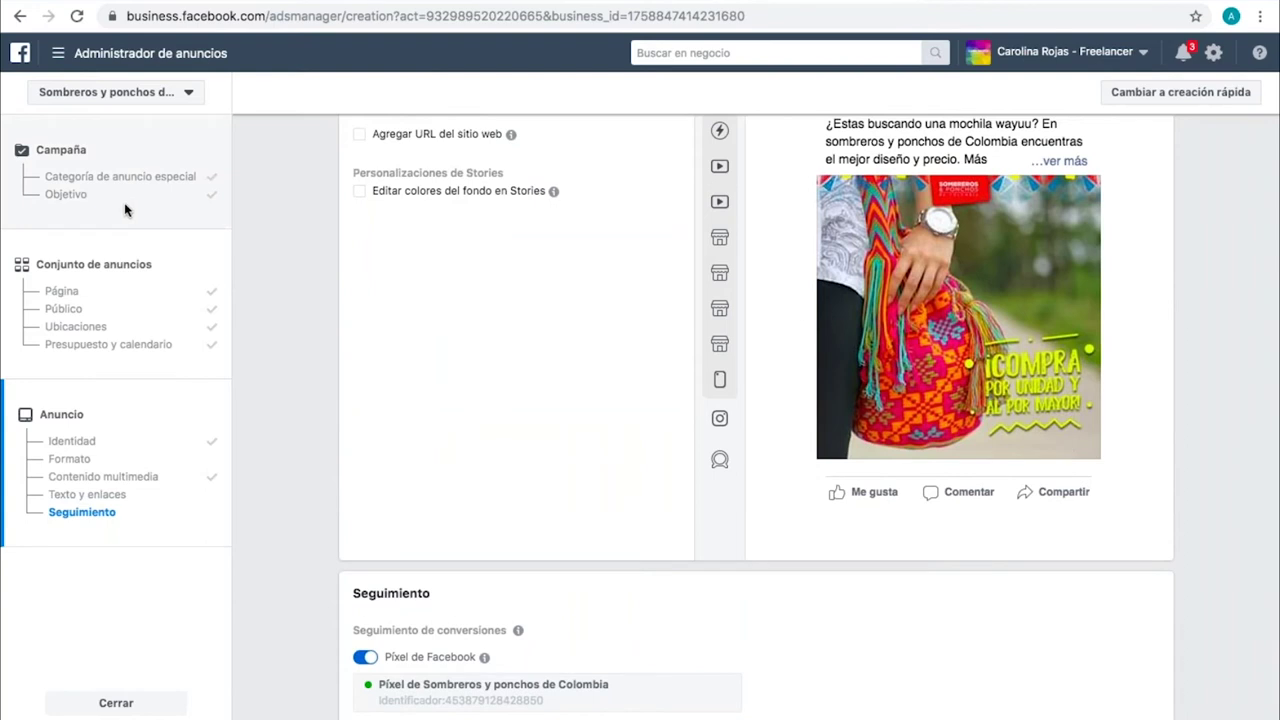
# Step: Leave the ad creation without saving, return to Administrador de anuncios and choose the Sombreros y ponchos de Colombia ad account
pyautogui.click(114, 50)
pyautogui.click(120, 148)
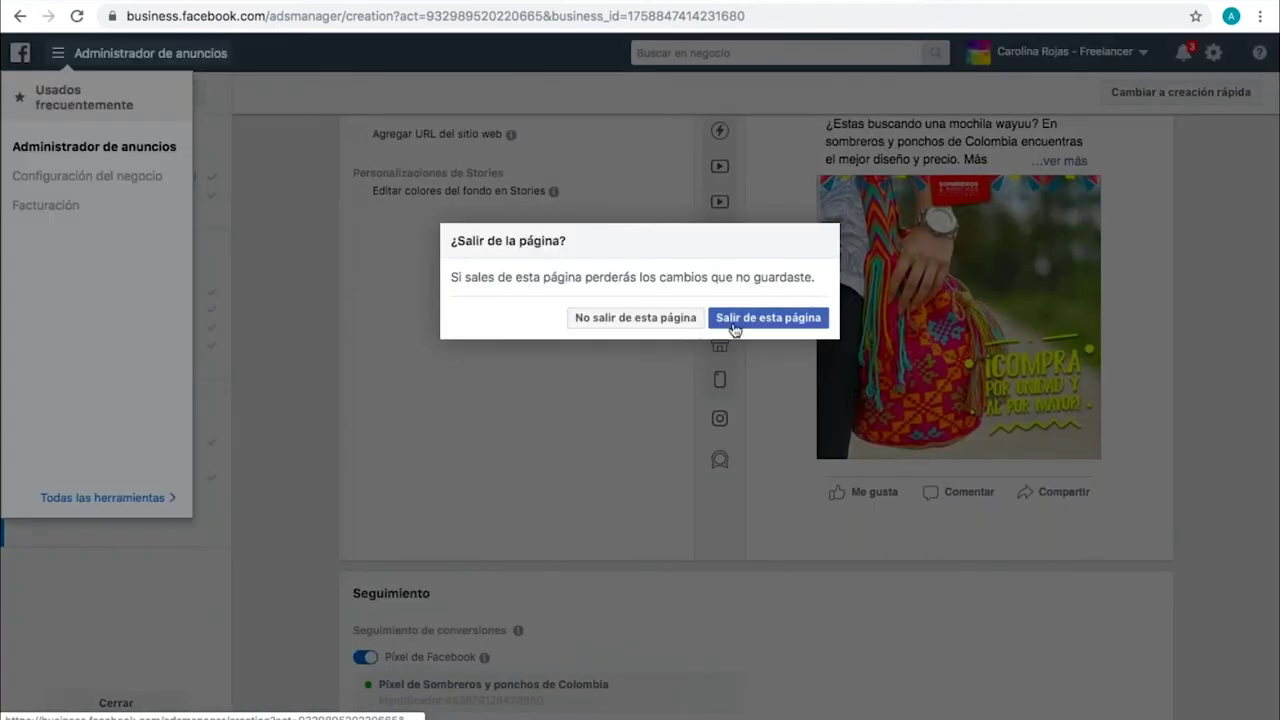
pyautogui.click(732, 322)
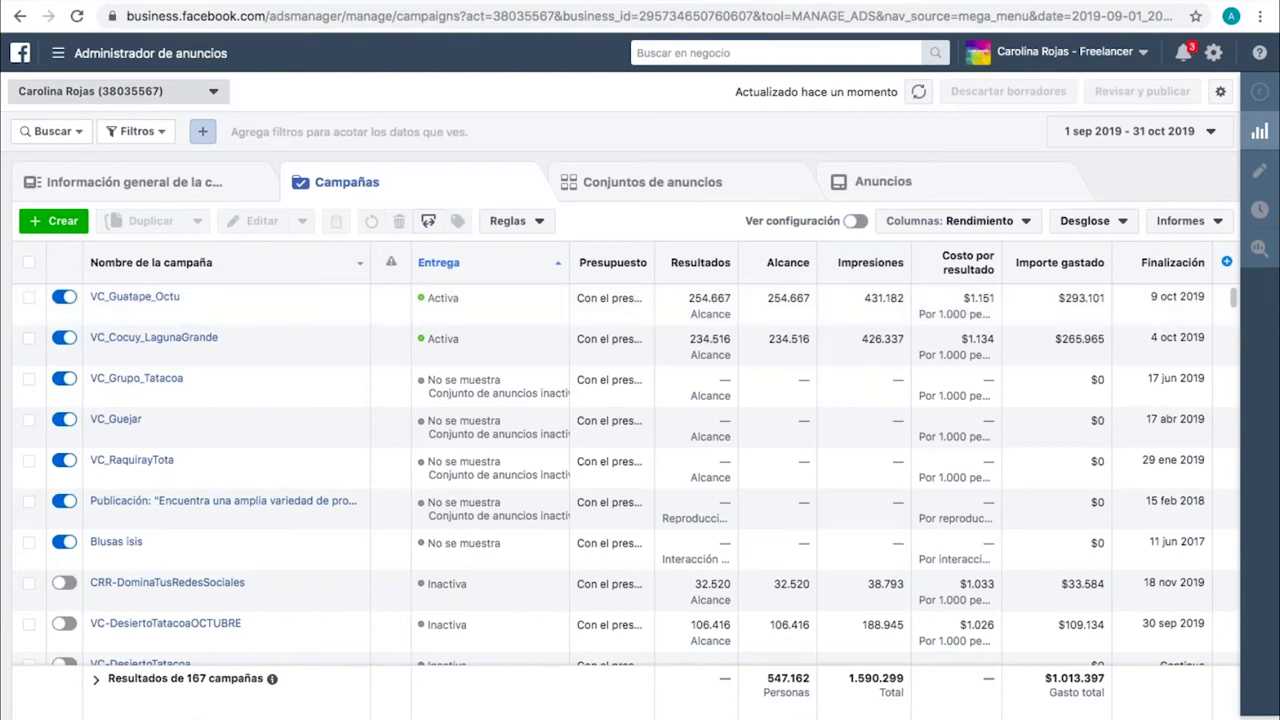
pyautogui.click(138, 100)
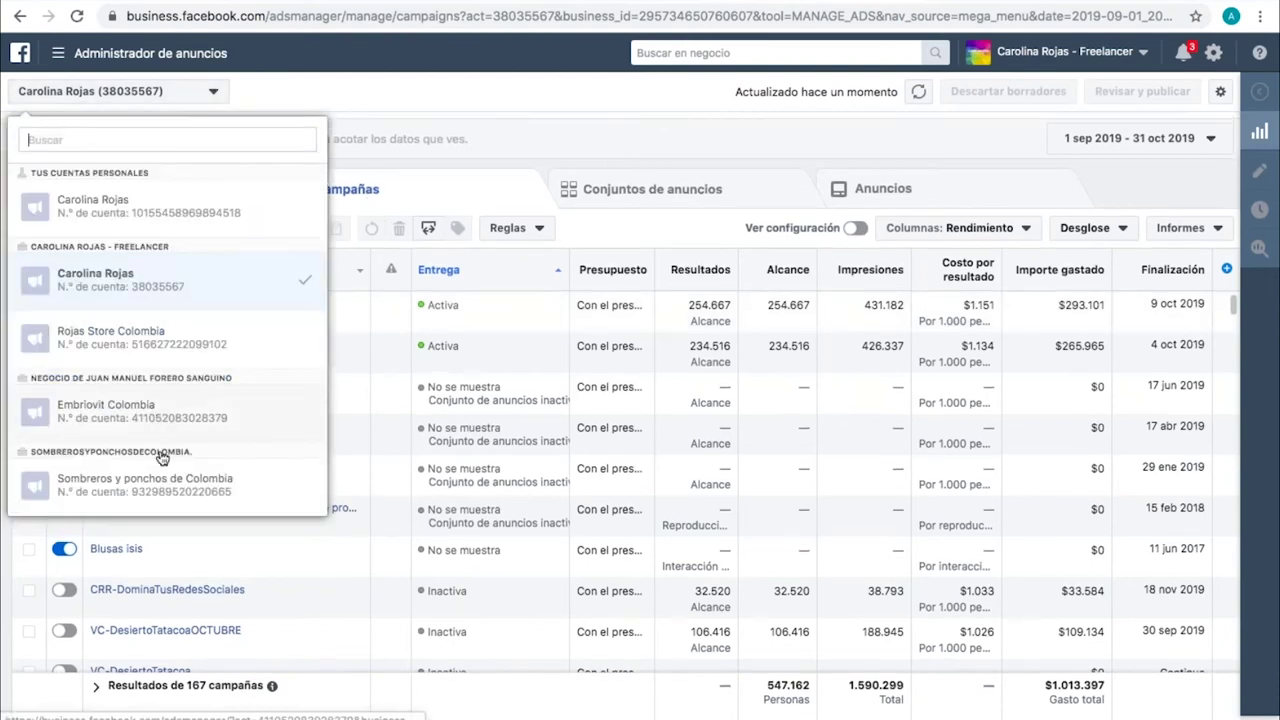
pyautogui.click(160, 485)
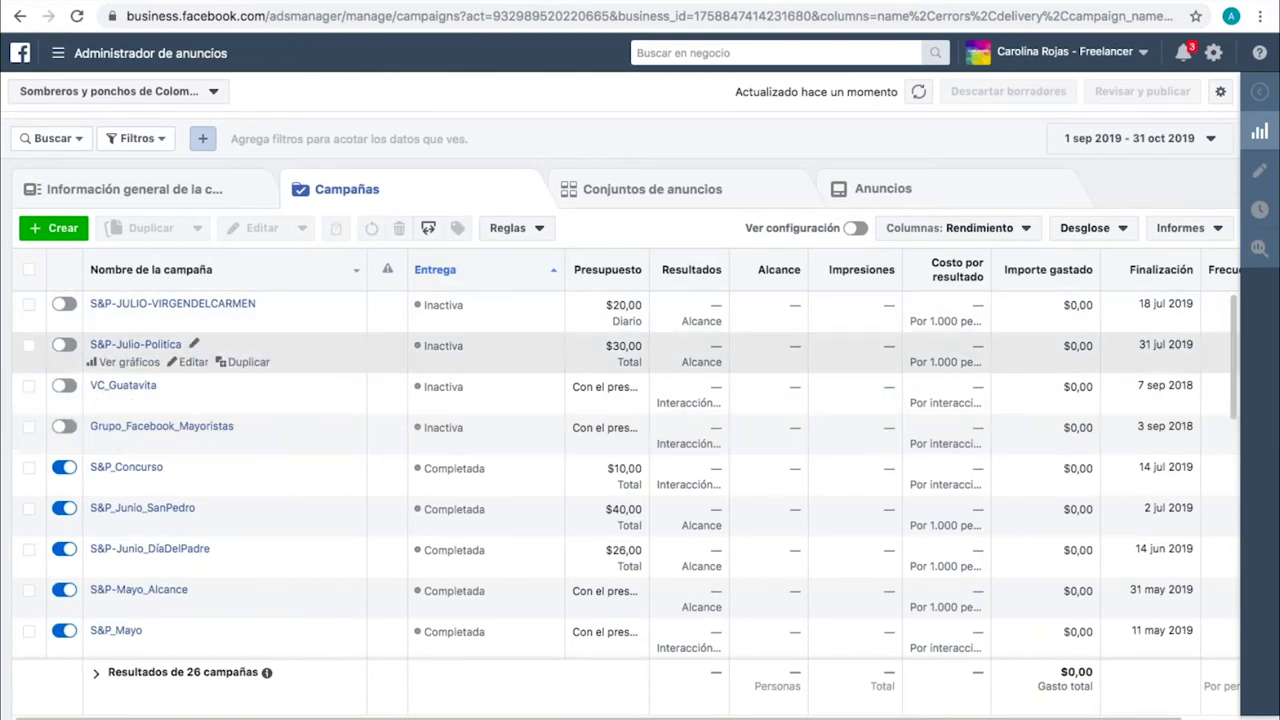
# Step: Set the campaign report's date range to 1 jul 2019 - 31 oct 2019 and review the campaigns' results
pyautogui.hscroll(2, 757, 317)
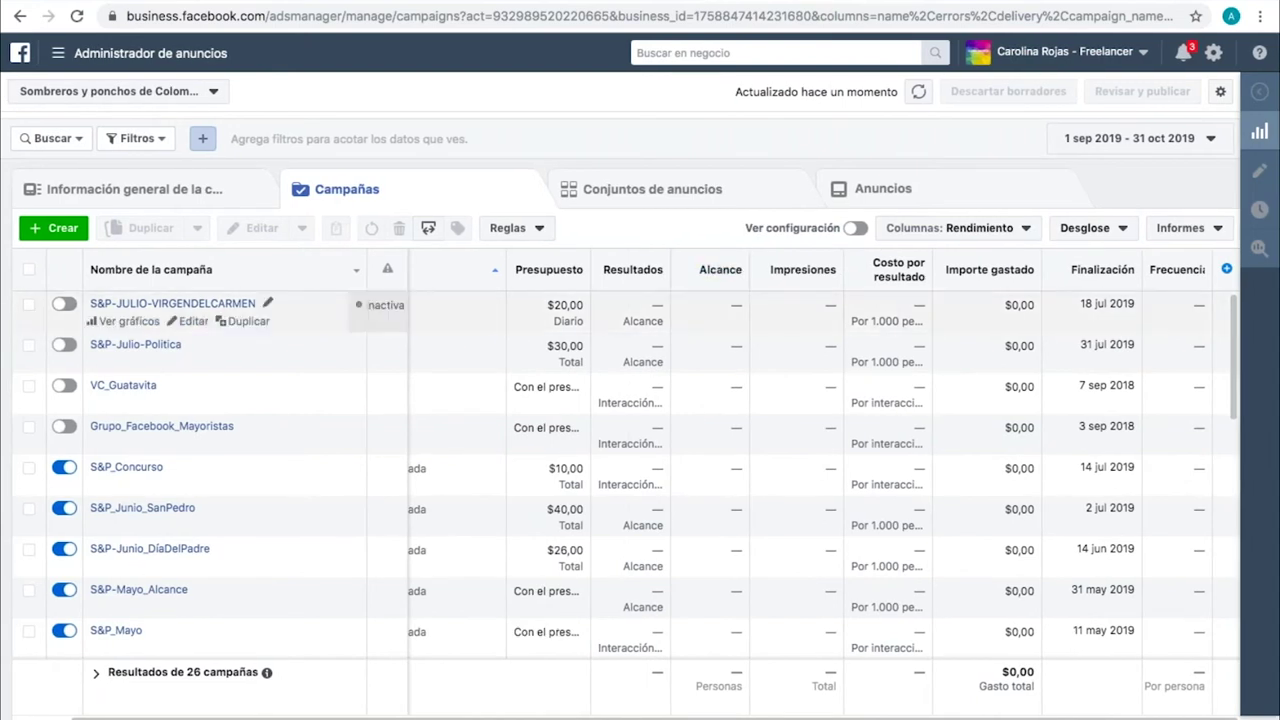
pyautogui.click(1138, 138)
pyautogui.click(673, 213)
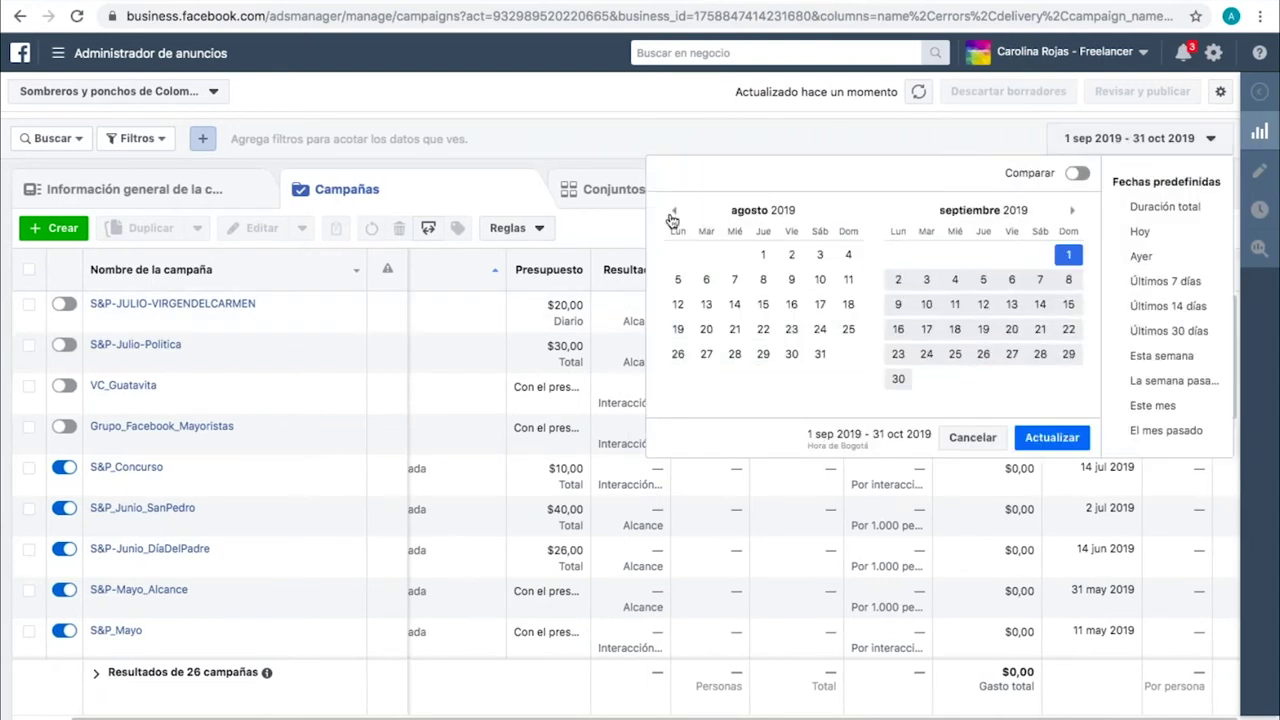
pyautogui.click(673, 213)
pyautogui.click(678, 255)
pyautogui.click(1071, 212)
pyautogui.click(1071, 212)
pyautogui.click(983, 354)
pyautogui.click(1053, 439)
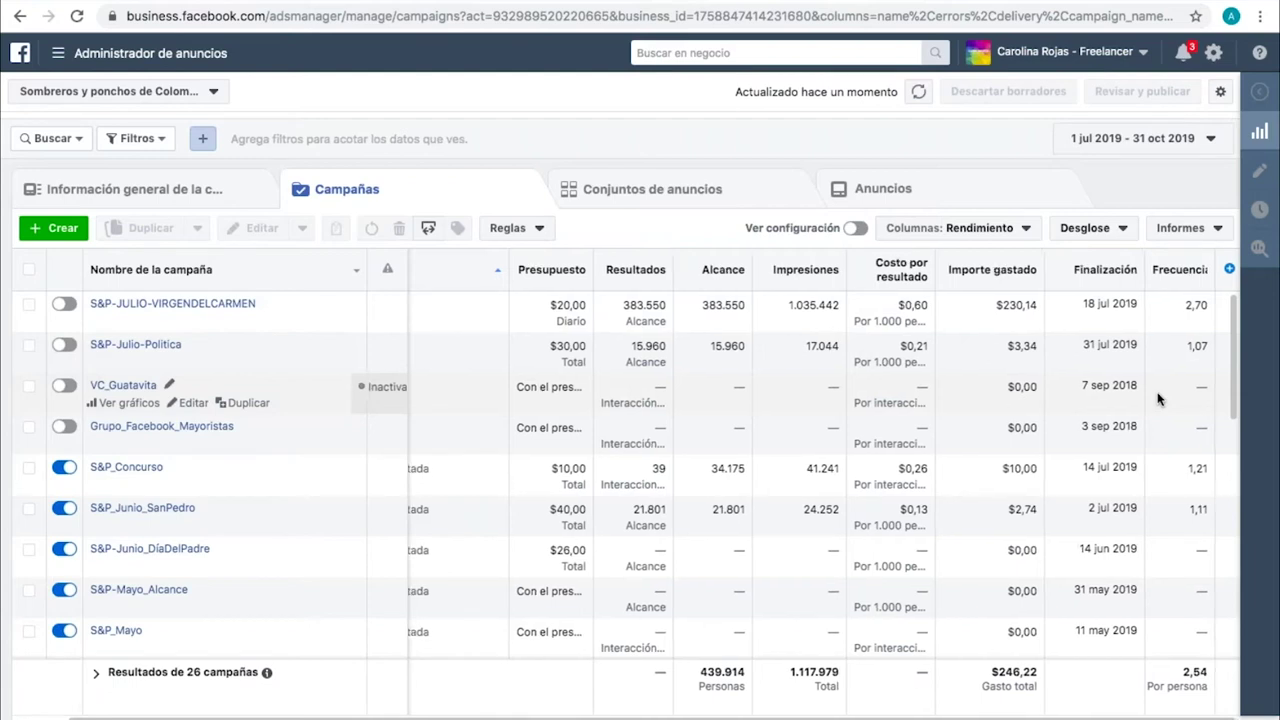
pyautogui.scroll(-1, 1157, 398)
pyautogui.hscroll(-1, 1157, 398)
pyautogui.scroll(1, 990, 530)
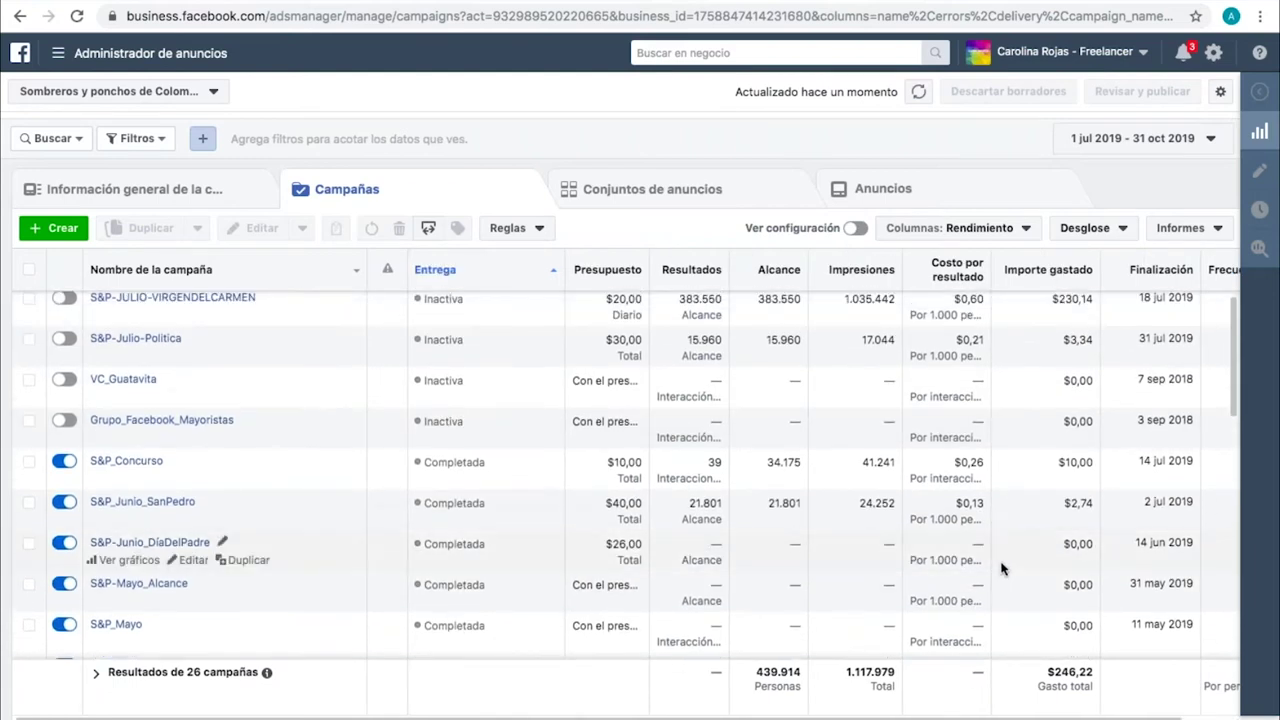
pyautogui.scroll(1, 1003, 568)
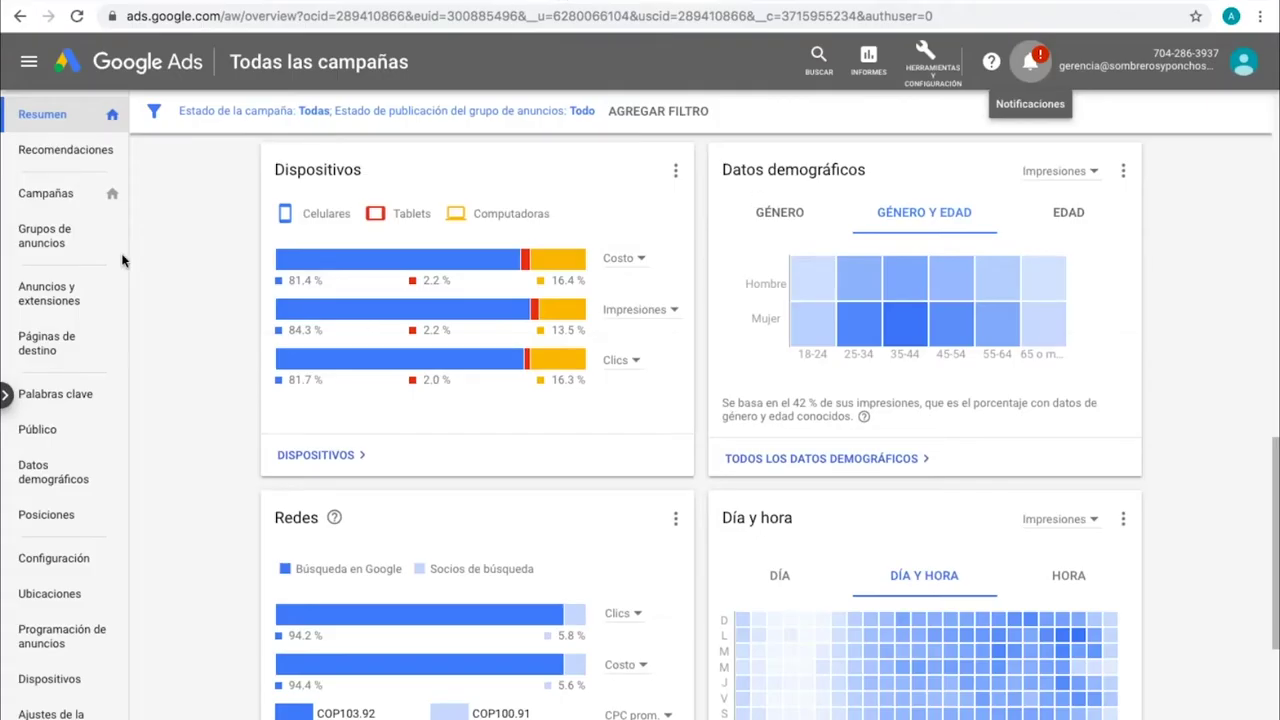
# Step: Switch to Google Ads and examine the ad groups' Estadísticas de subastas, also checking the Campañas list
pyautogui.click(67, 245)
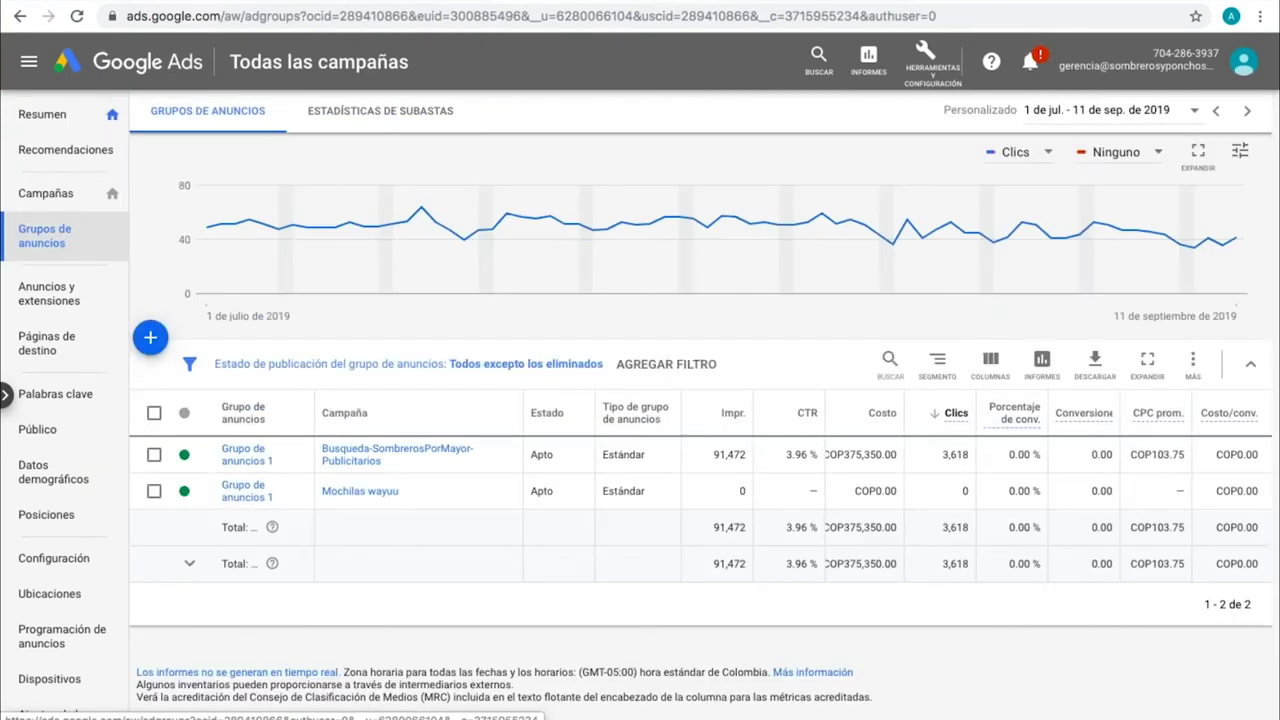
pyautogui.click(380, 130)
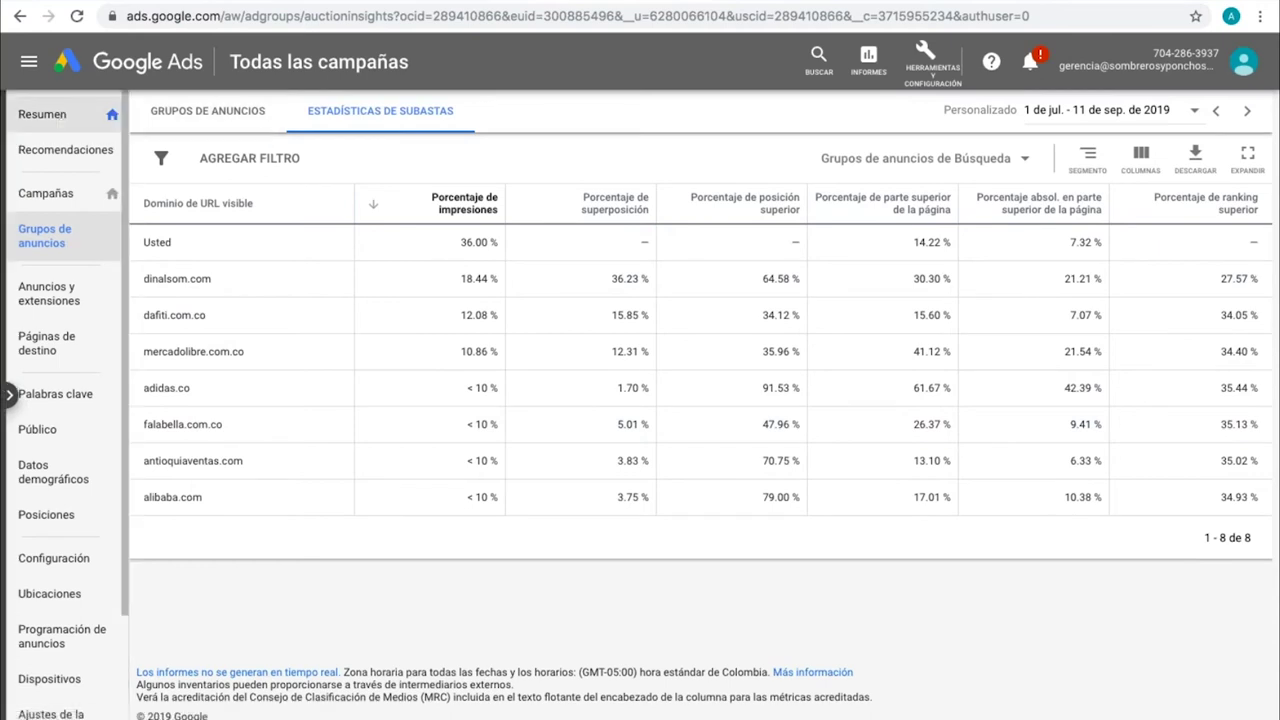
pyautogui.click(141, 63)
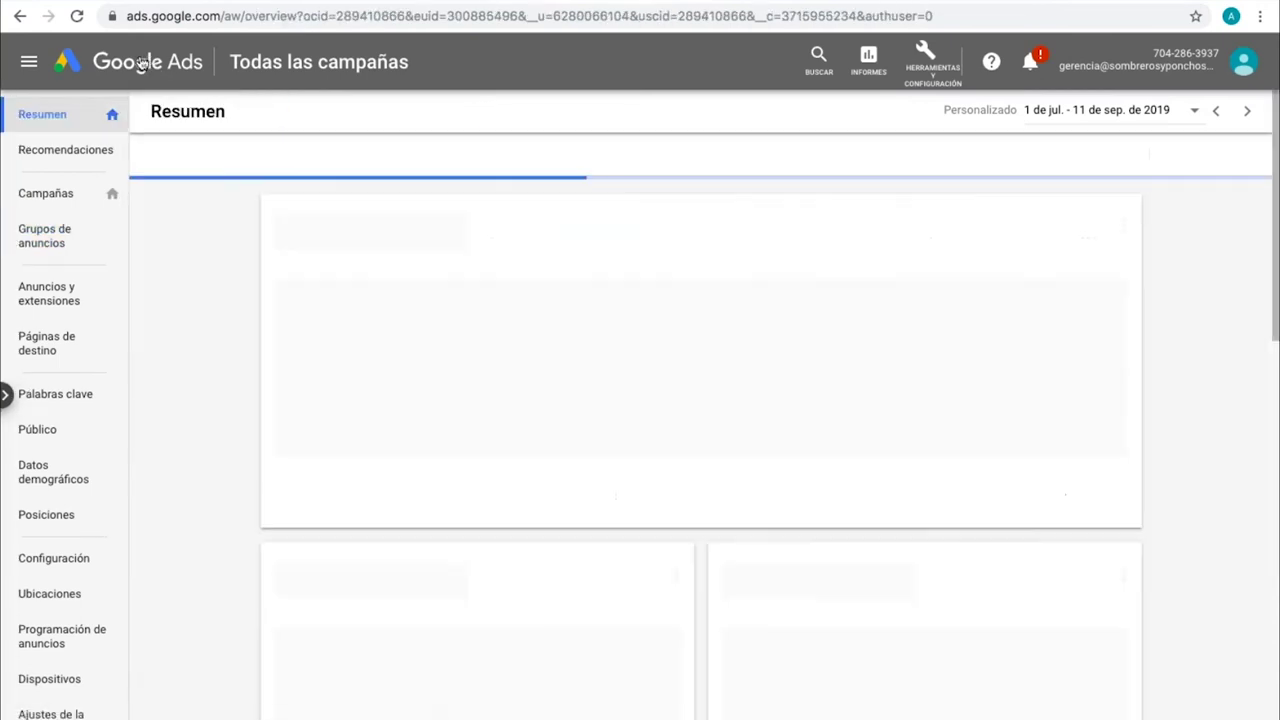
pyautogui.click(45, 194)
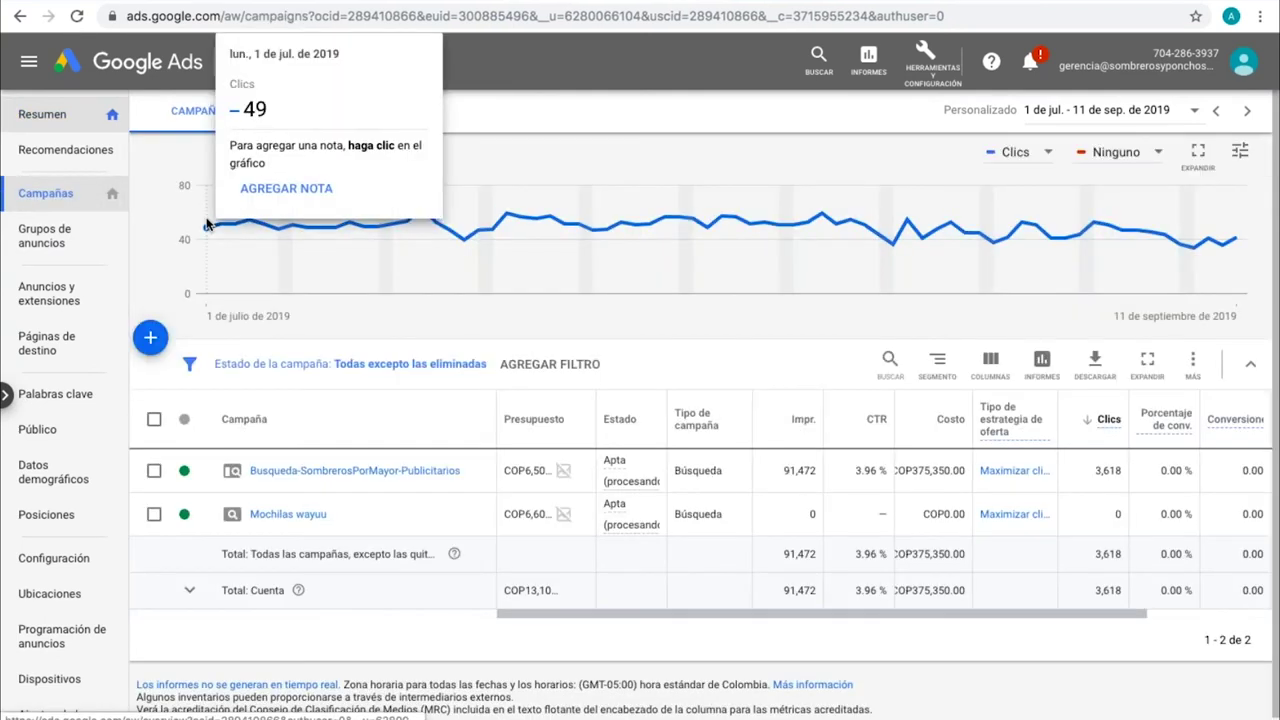
pyautogui.click(47, 248)
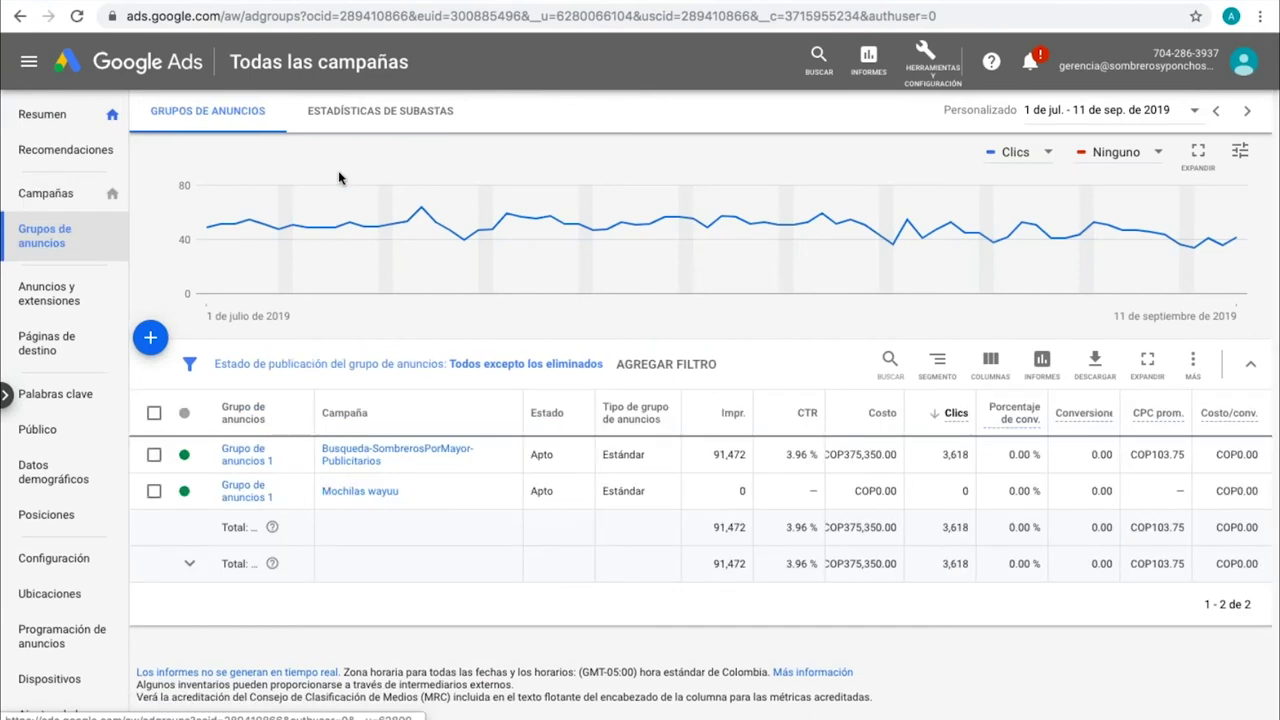
pyautogui.click(357, 120)
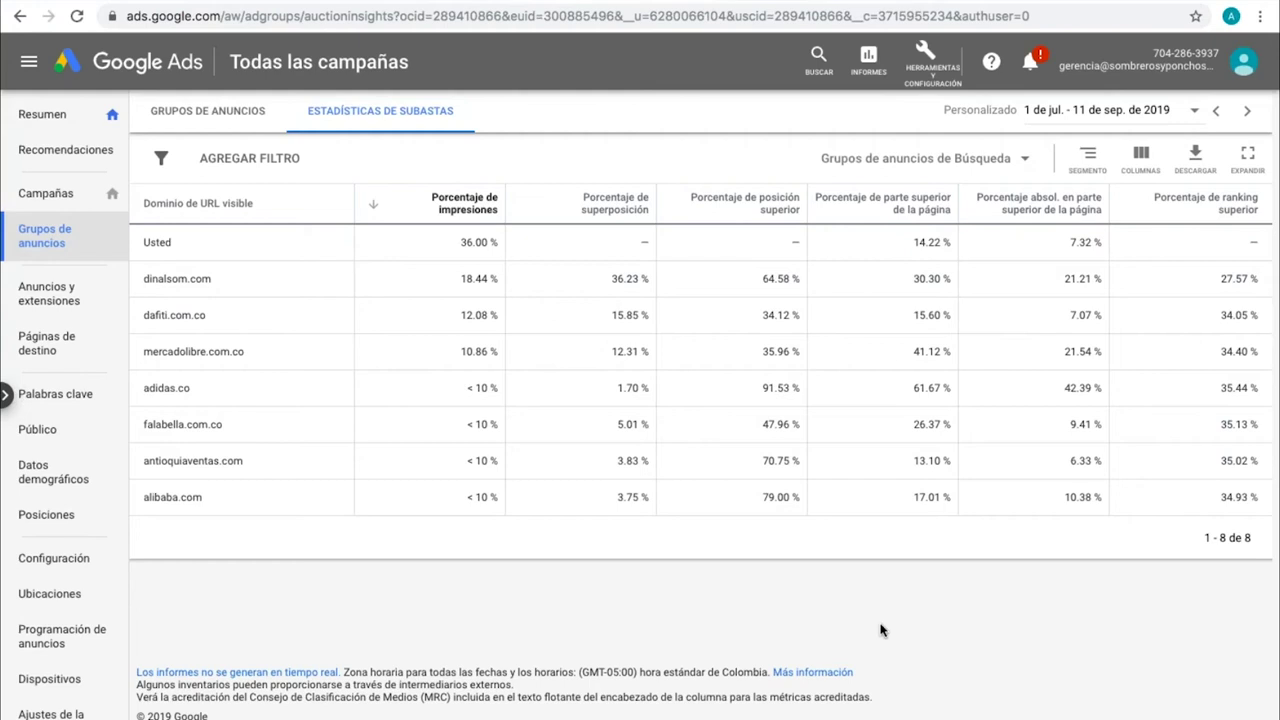
# Step: Open Grupo de anuncios 1 of the Busqueda-SombrerosPorMayor-Publicitarios campaign and view its keywords' Estadísticas de subastas
pyautogui.click(46, 240)
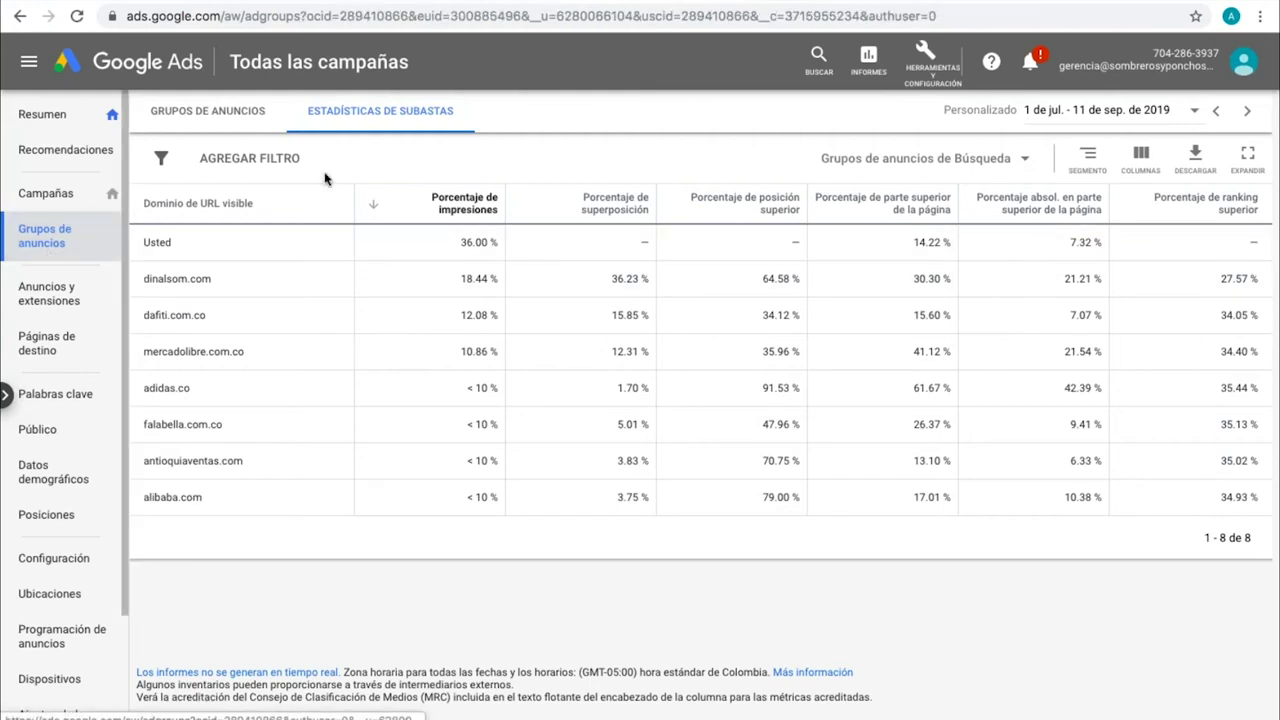
pyautogui.click(258, 454)
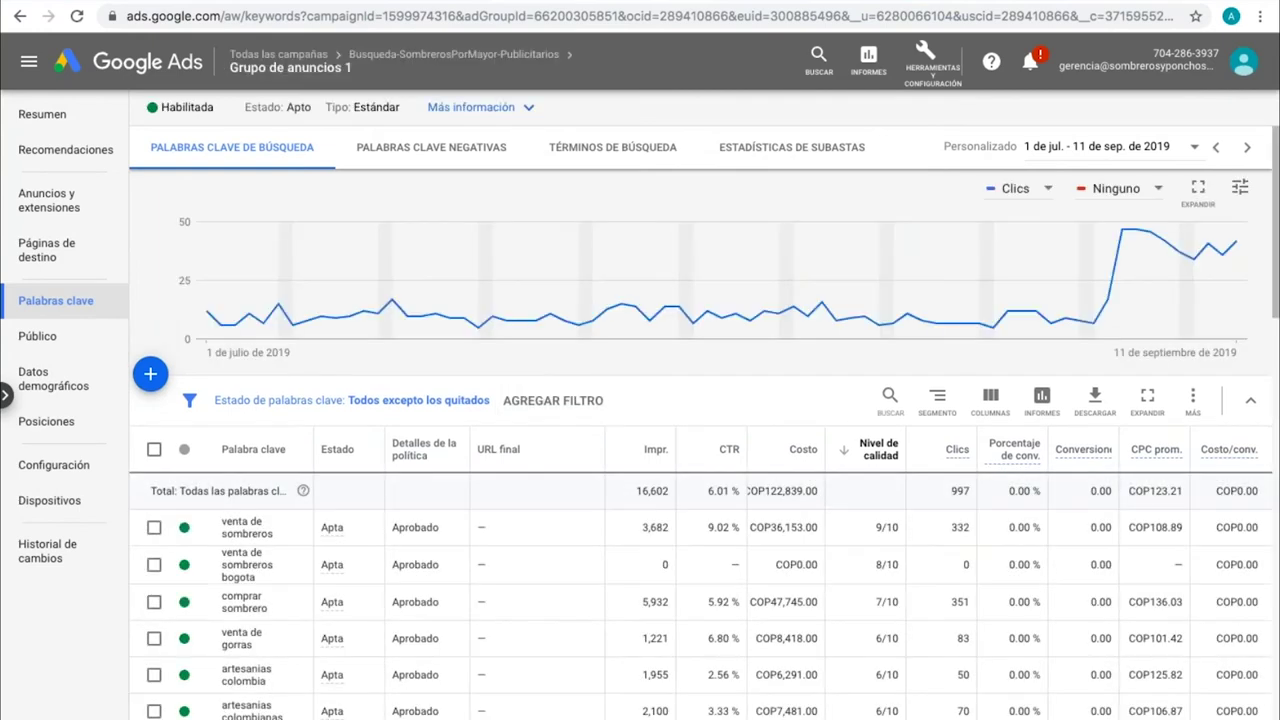
pyautogui.click(817, 152)
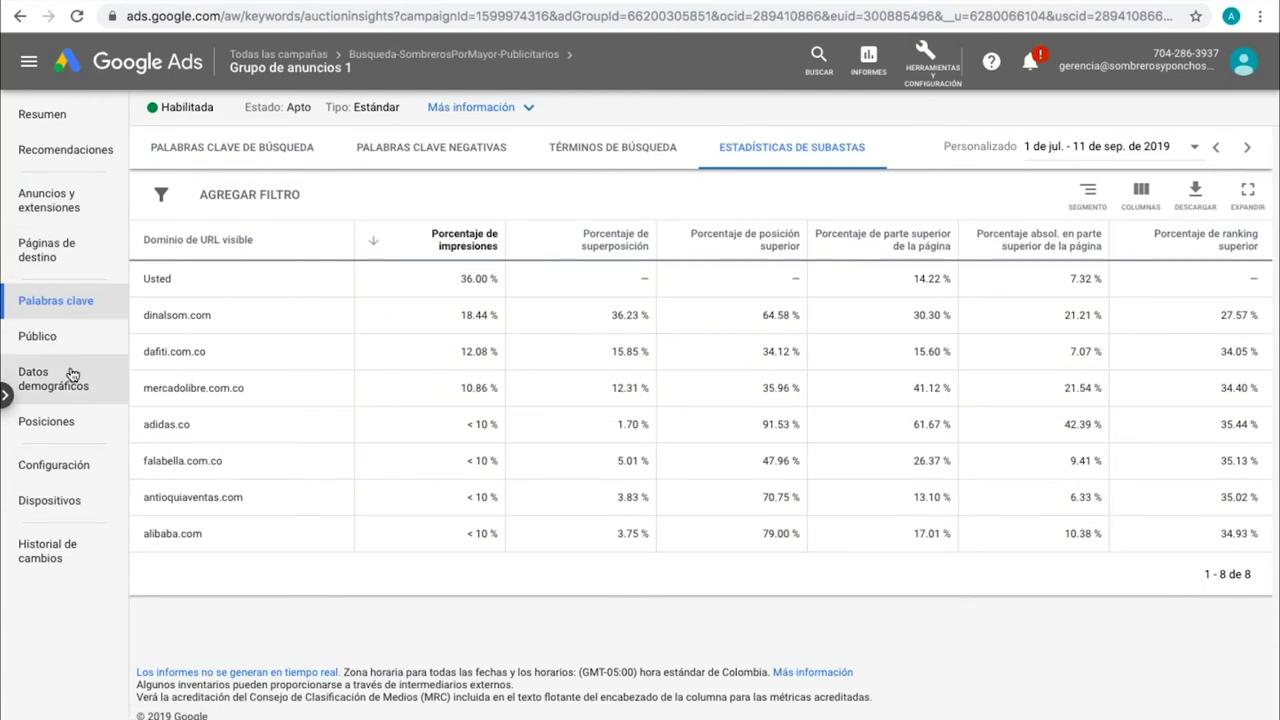
# Step: Check the ad group's ads, reopen the keywords' Estadísticas de subastas and sort the domains by Porcentaje de posición superior
pyautogui.click(57, 222)
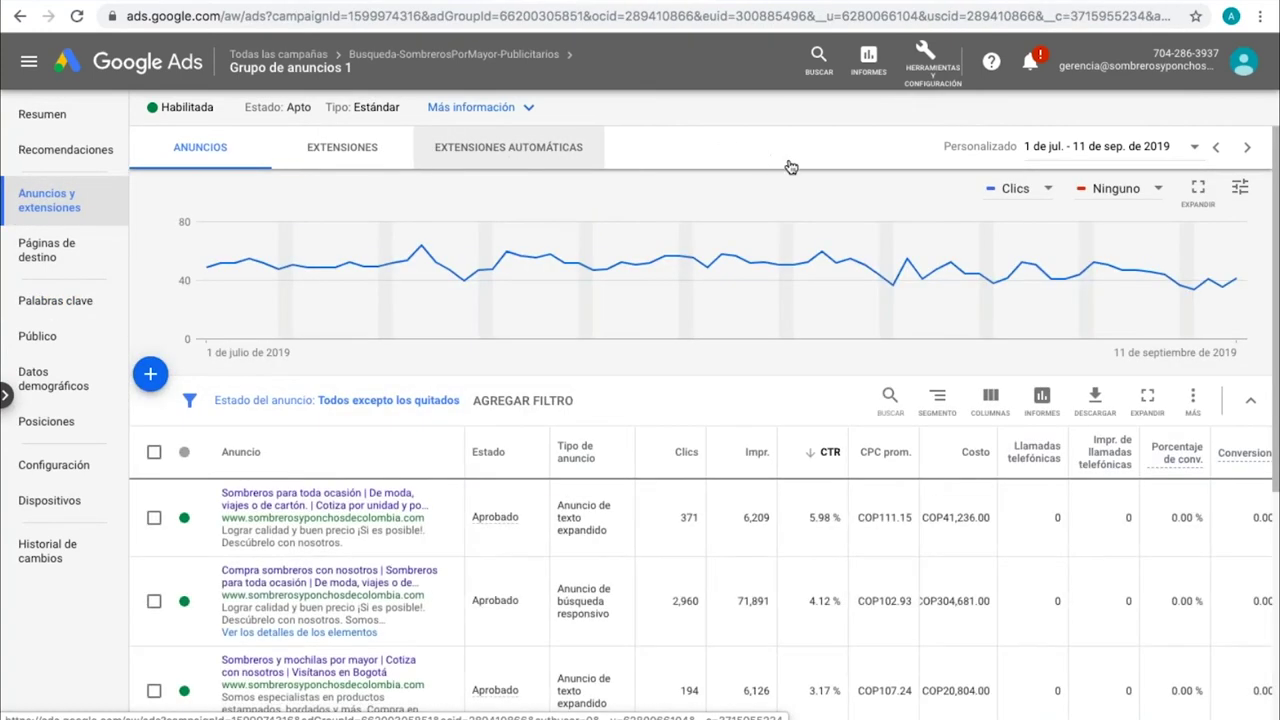
pyautogui.click(62, 315)
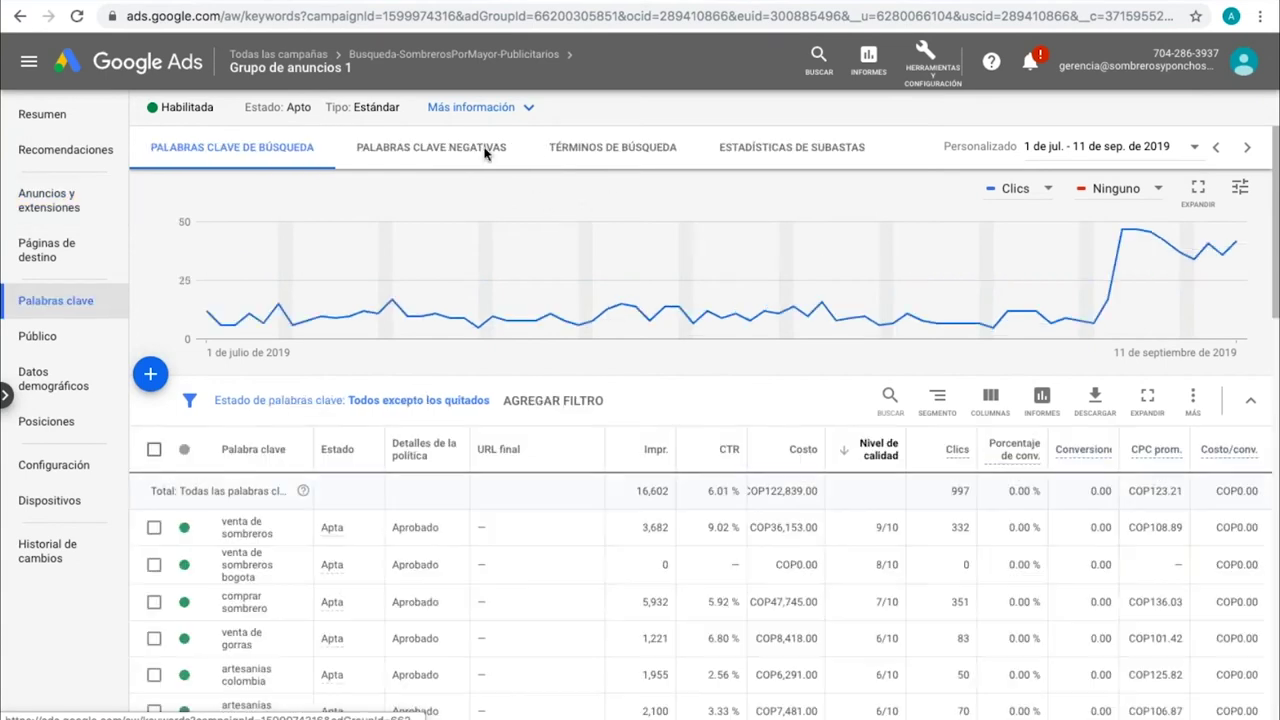
pyautogui.click(831, 155)
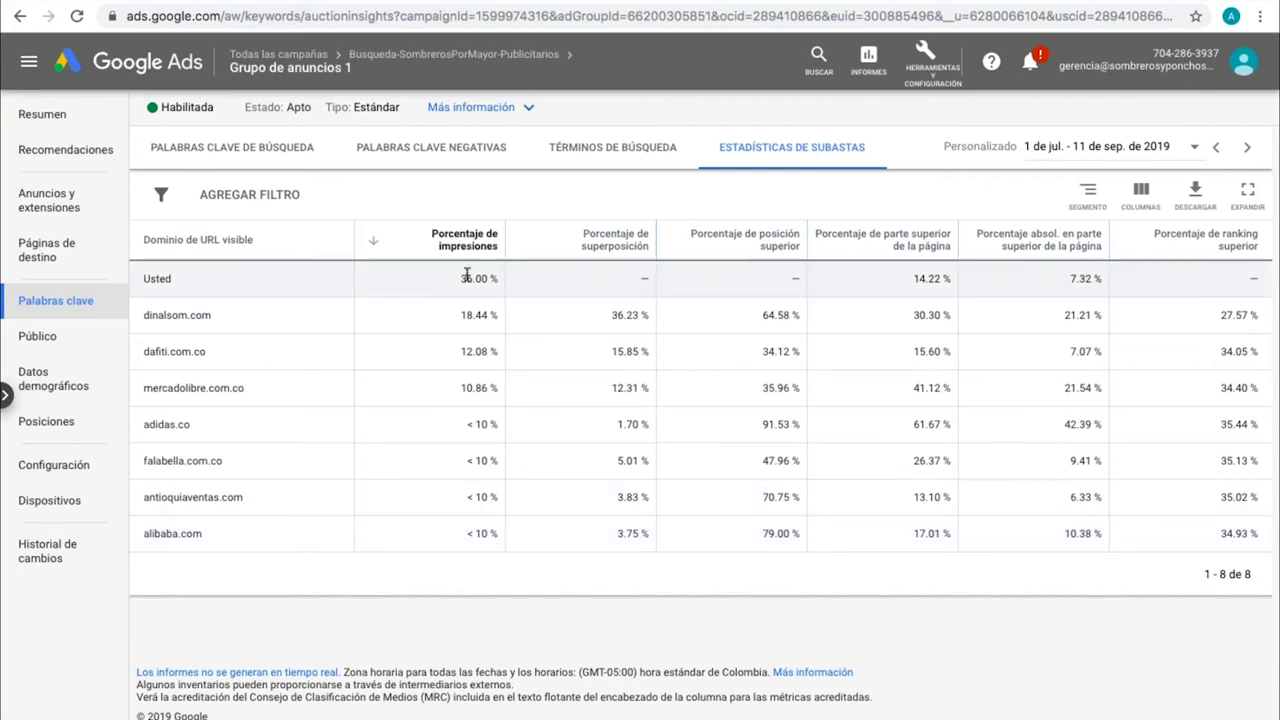
pyautogui.click(746, 239)
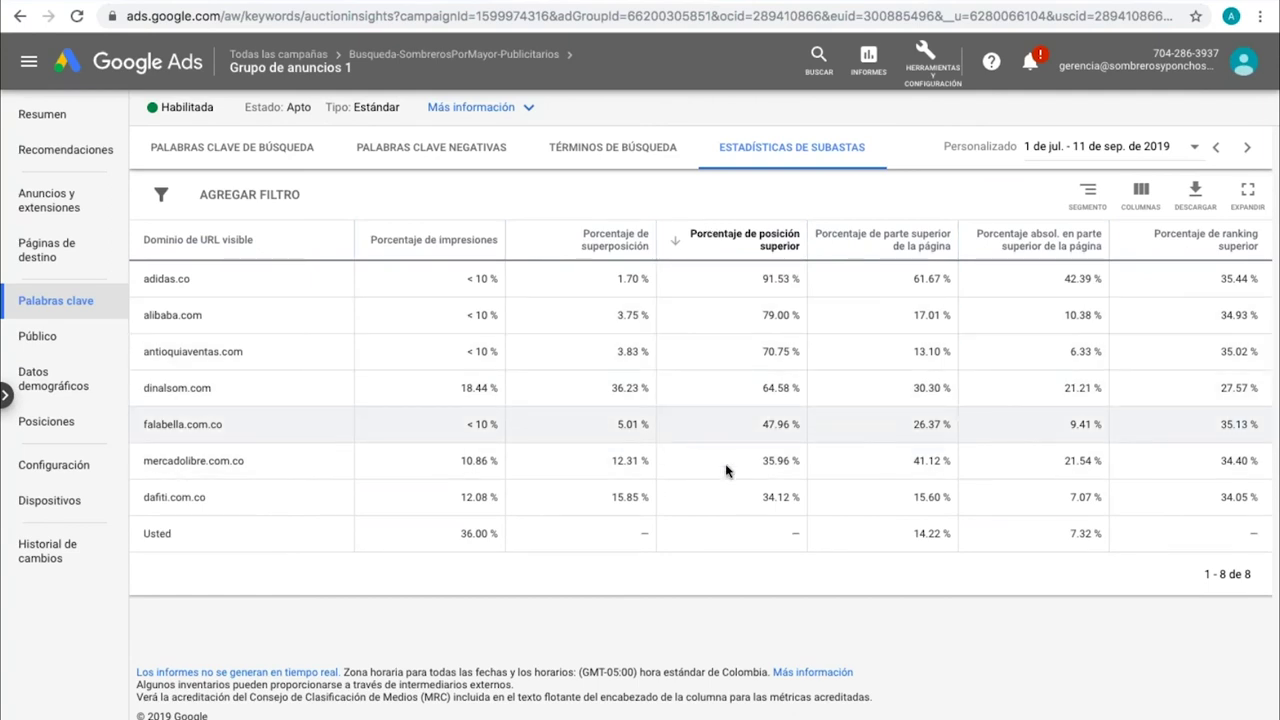
# Step: Check the auction report's date range without changing it and go back to the Resumen of Todas las campañas
pyautogui.click(1112, 158)
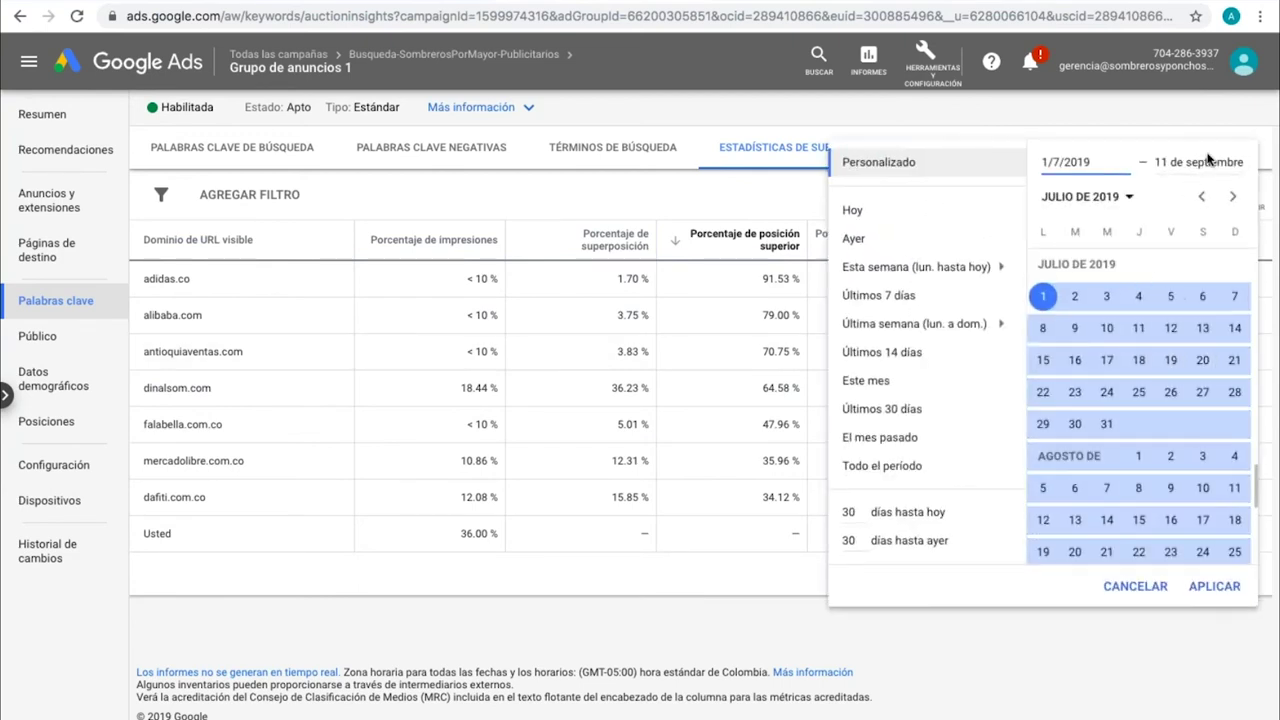
pyautogui.click(1136, 580)
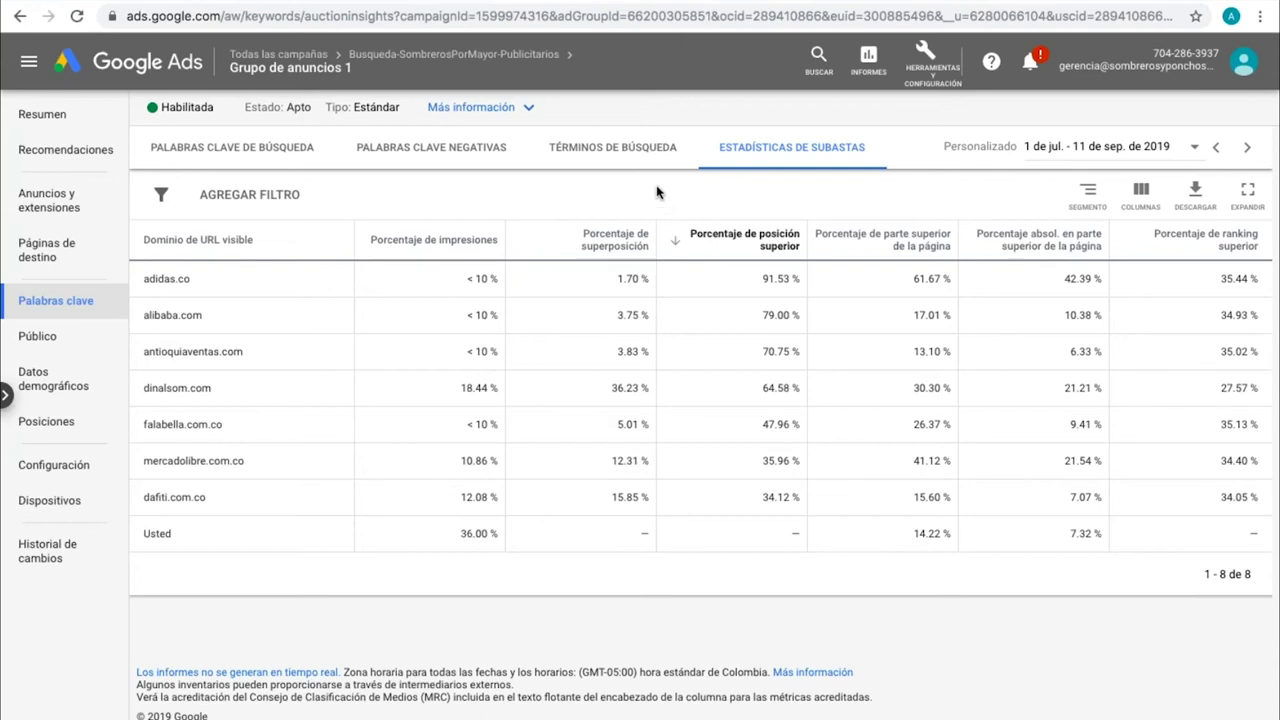
pyautogui.click(130, 76)
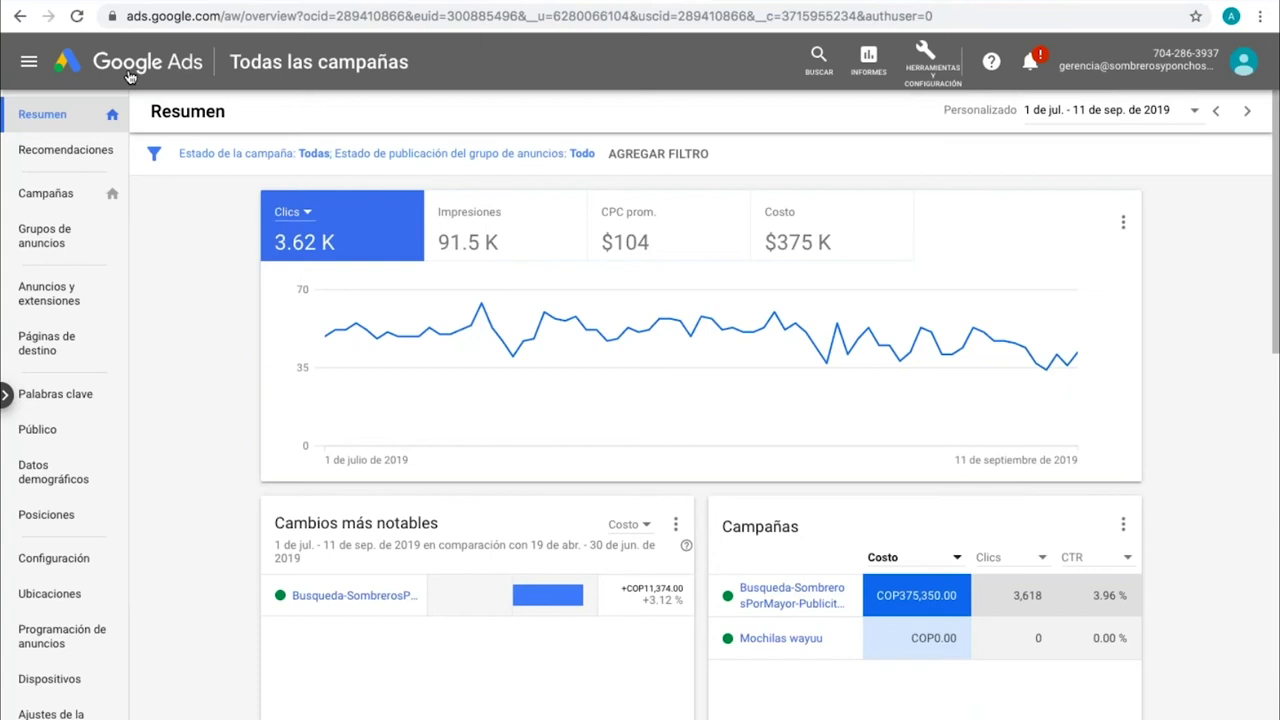
# Step: Switch to Facebook's Administrador de anuncios, resume creating the saved Mochilaswayuu campaign and open its ad set's Ubicaciones section
pyautogui.click(799, 2)
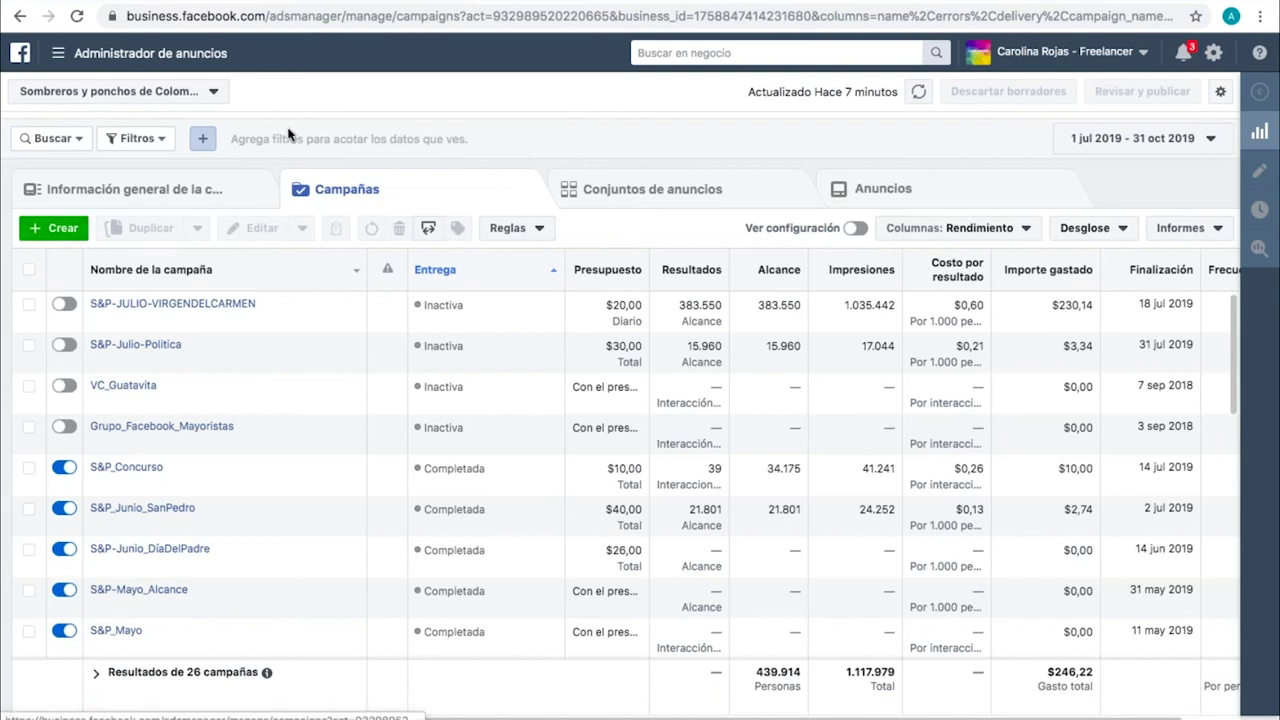
pyautogui.click(45, 231)
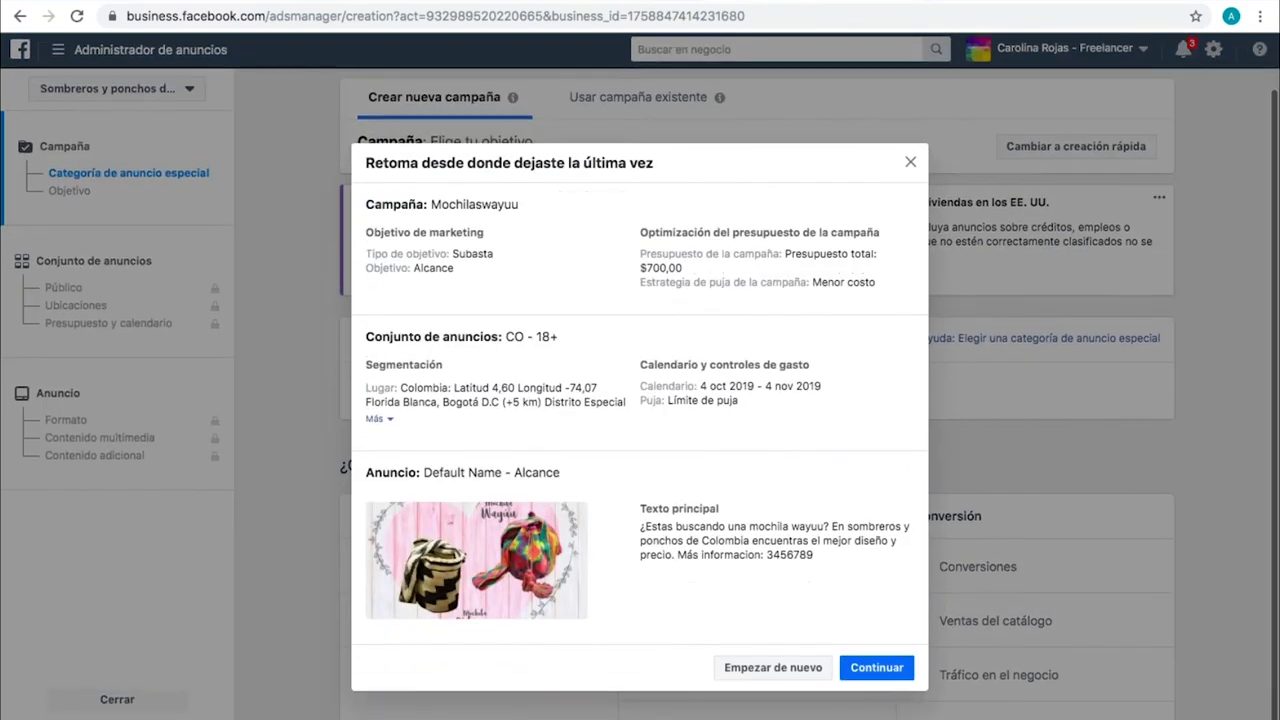
pyautogui.click(866, 672)
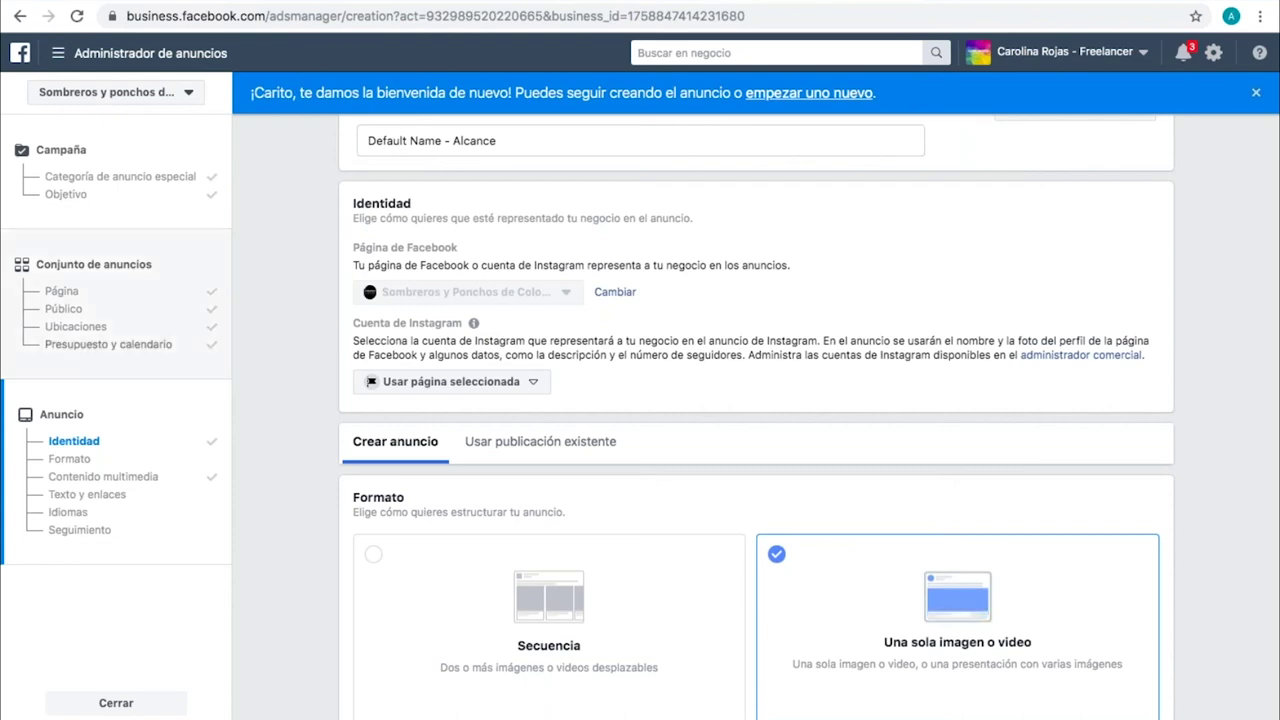
pyautogui.click(98, 328)
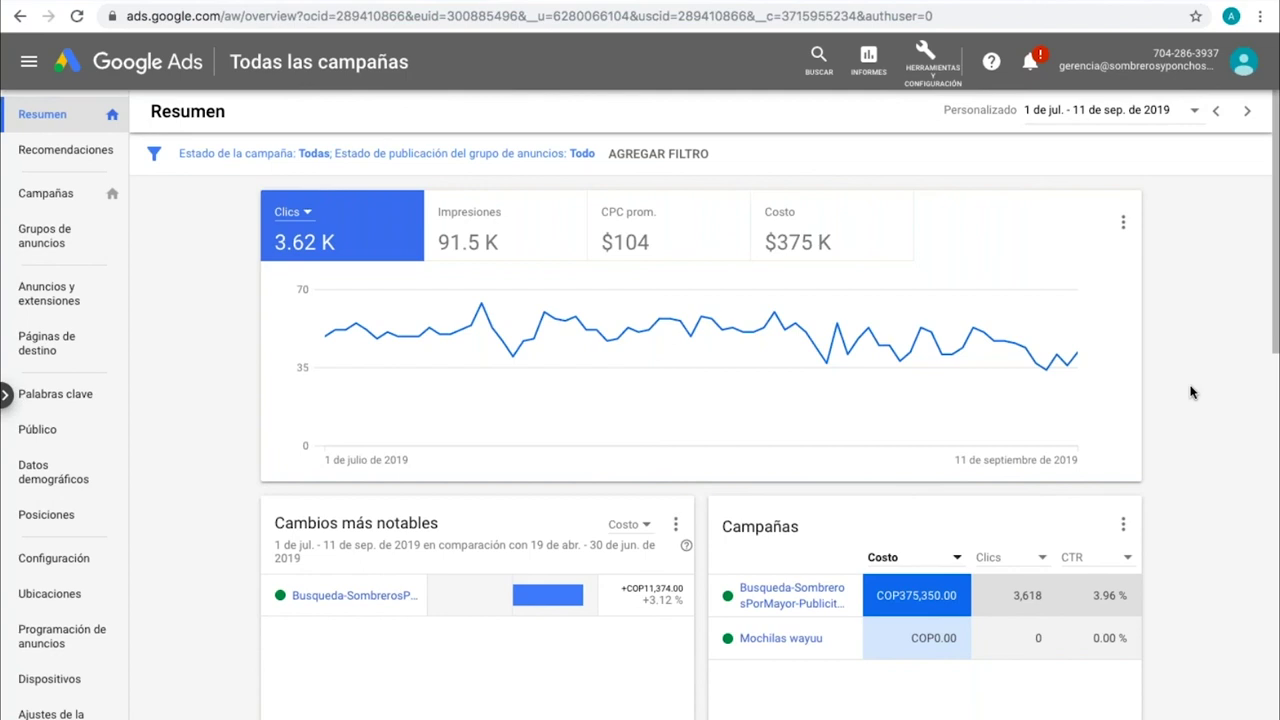
# Step: Search Google for "cupon google" in a new tab and refine the search to "cupon google adwors"
pyautogui.hotkey('ctrl', 't')
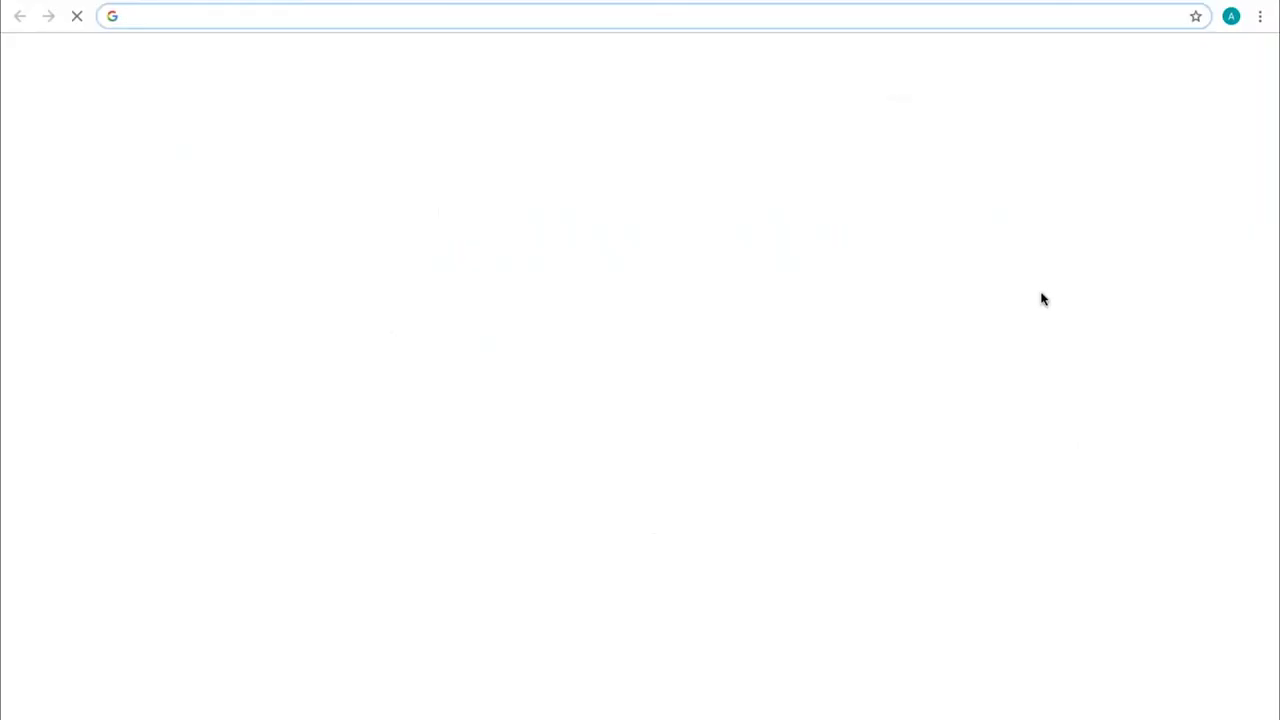
pyautogui.write('cupon google')
pyautogui.press('Return')
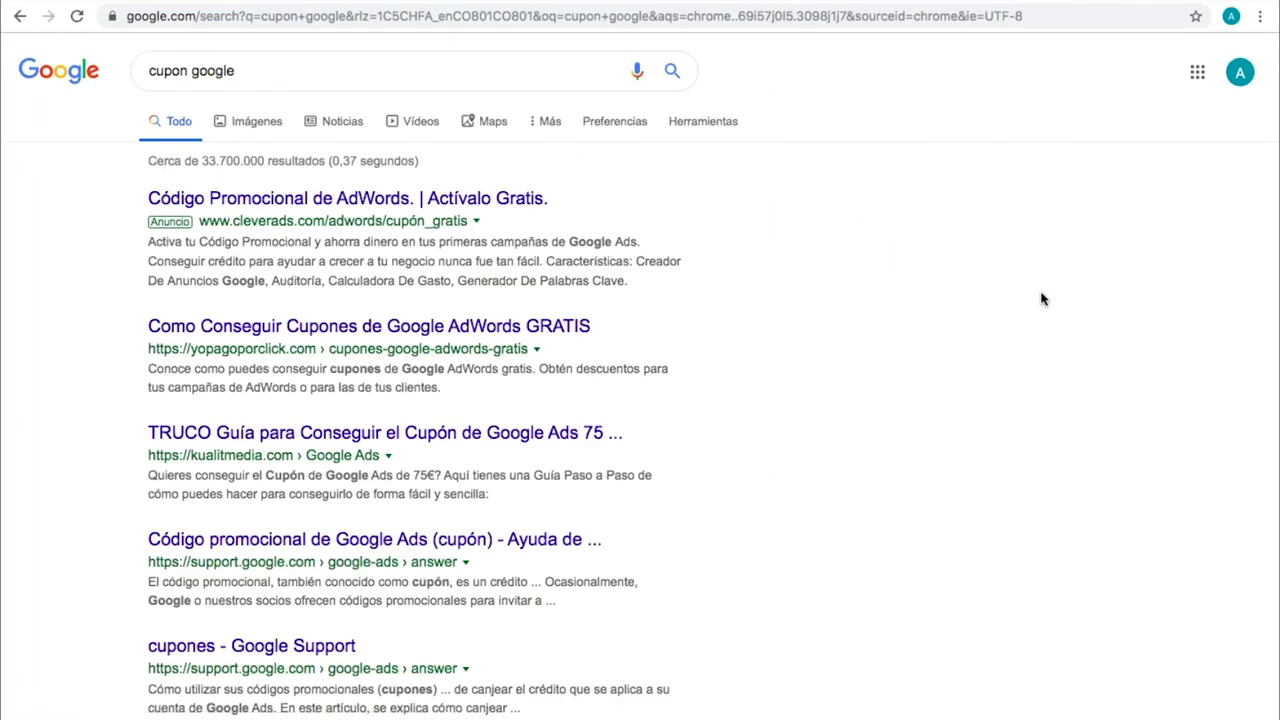
pyautogui.click(299, 77)
pyautogui.write('adwors')
pyautogui.press('Return')
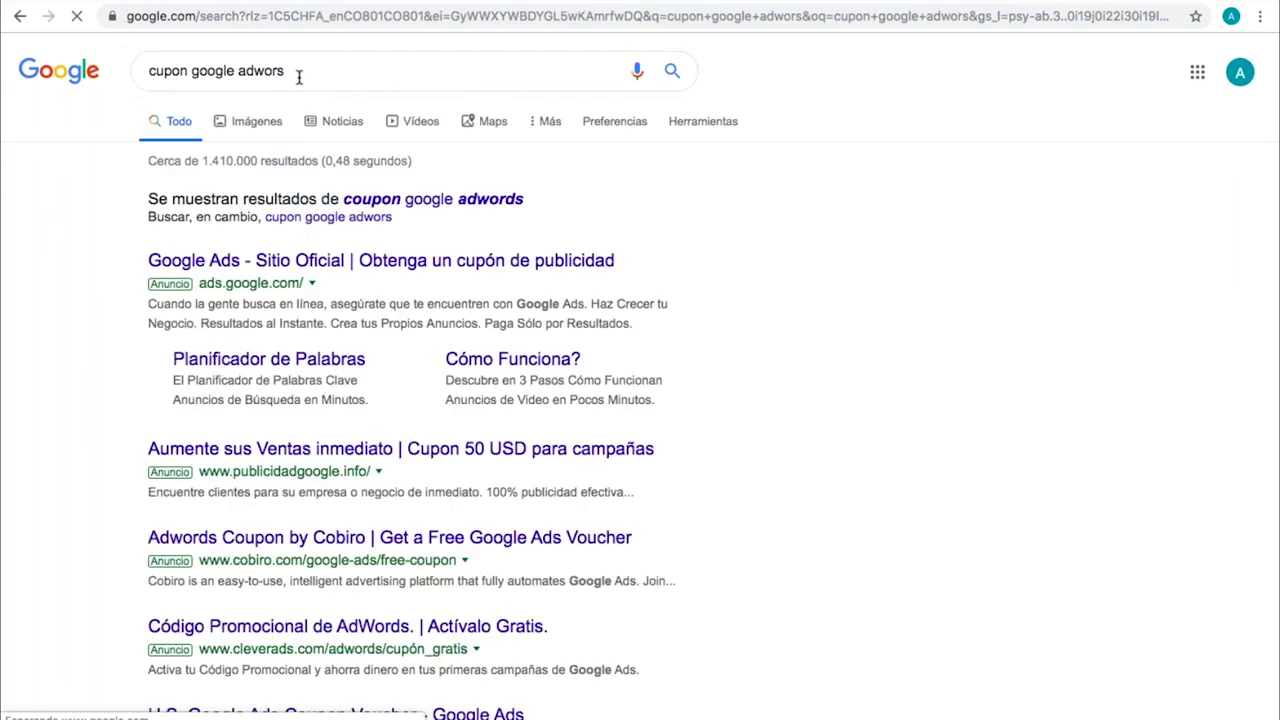
# Step: Open the official Google Ads ad offering a "cupón de publicidad", review its sign-up page and return to the search results
pyautogui.click(405, 265)
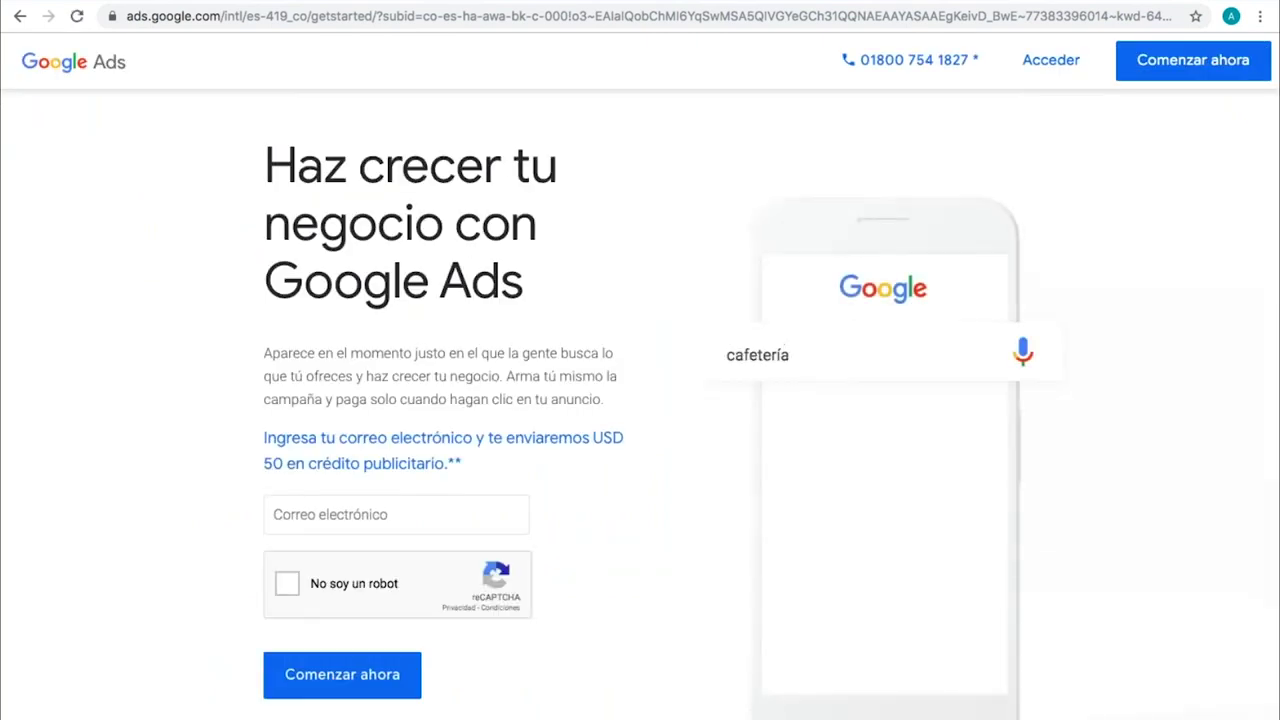
pyautogui.scroll(-2, 206, 149)
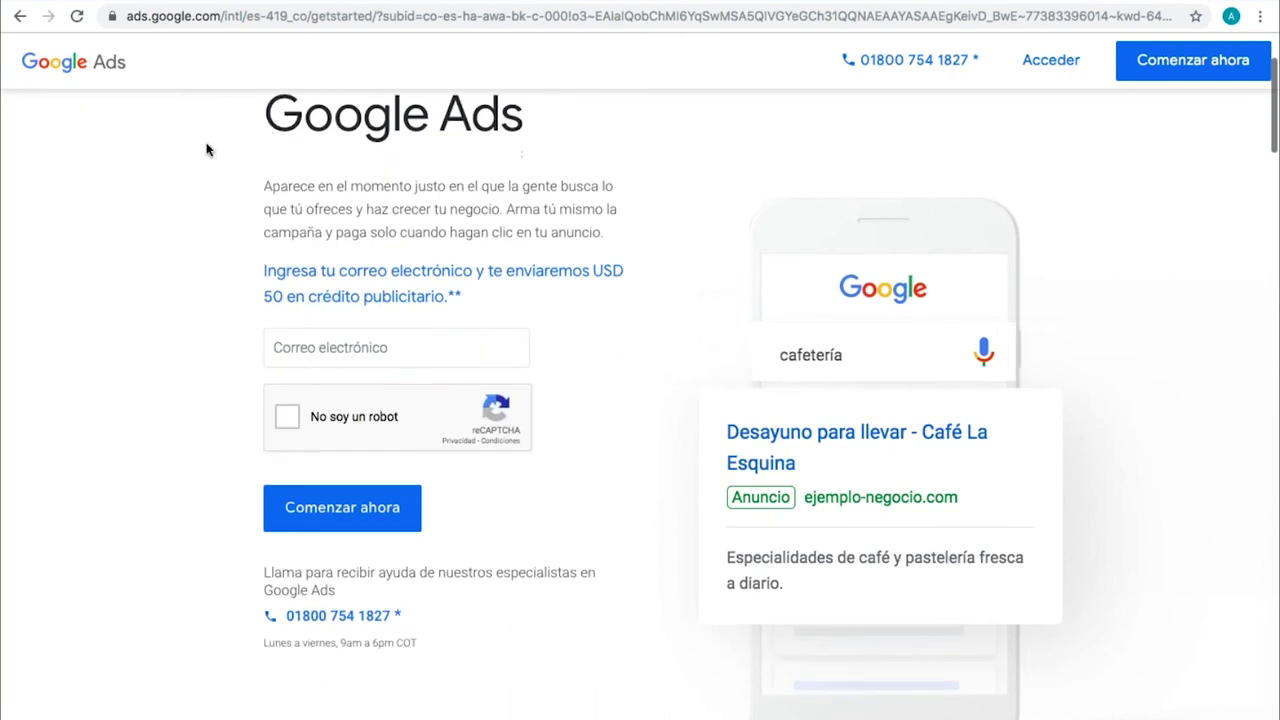
pyautogui.click(14, 18)
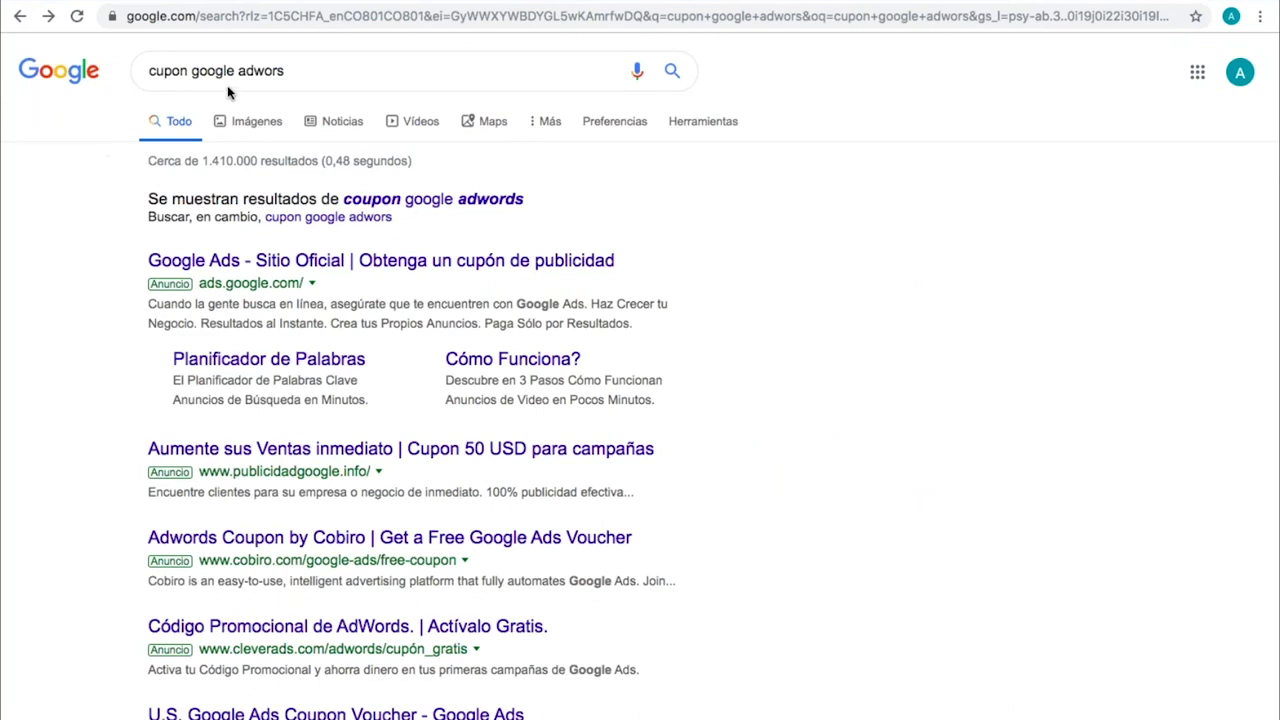
# Step: Open Google Ads' Herramientas y configuración, and switch to Facebook's Administrador de anuncios to show its frequently used tools
pyautogui.click(666, 2)
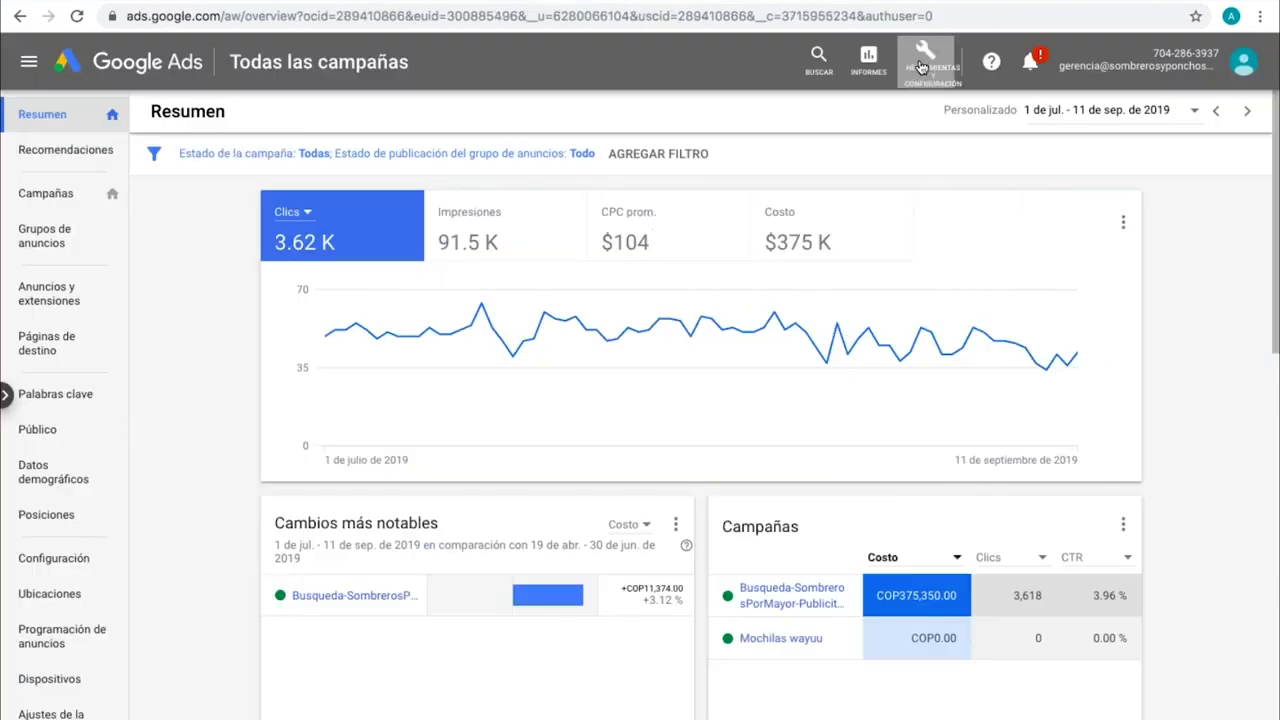
pyautogui.click(922, 66)
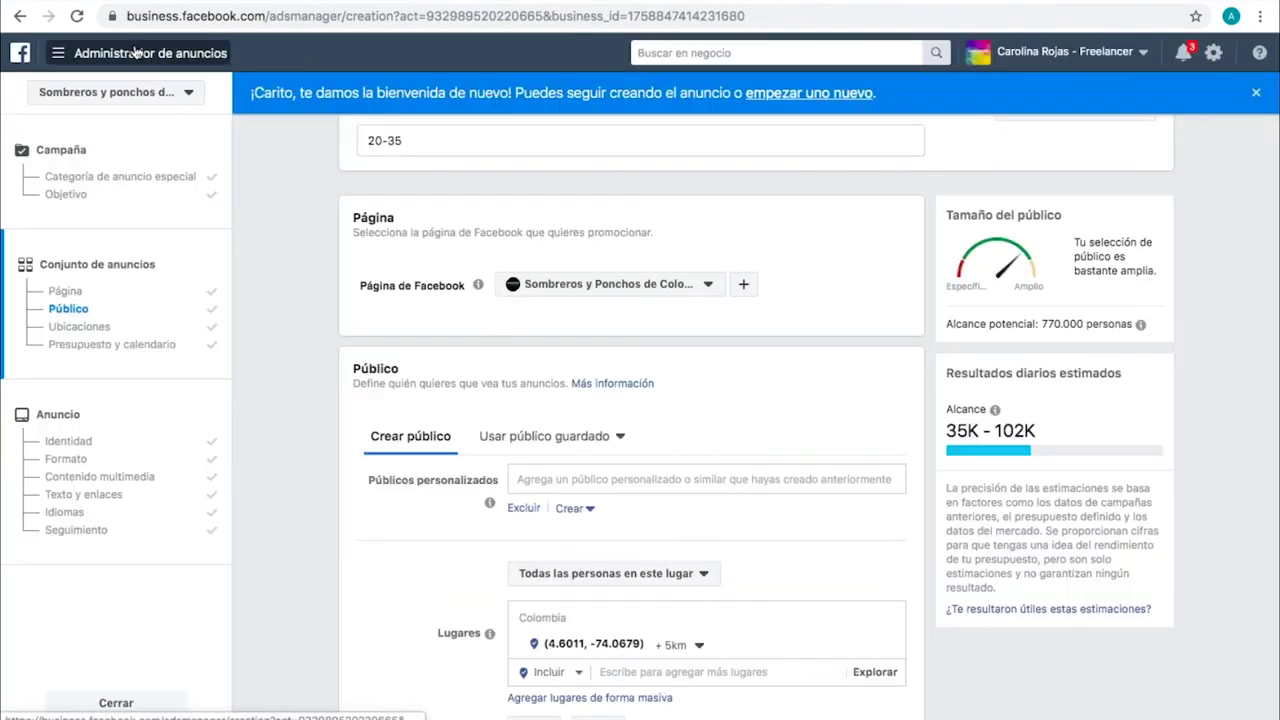
pyautogui.click(136, 53)
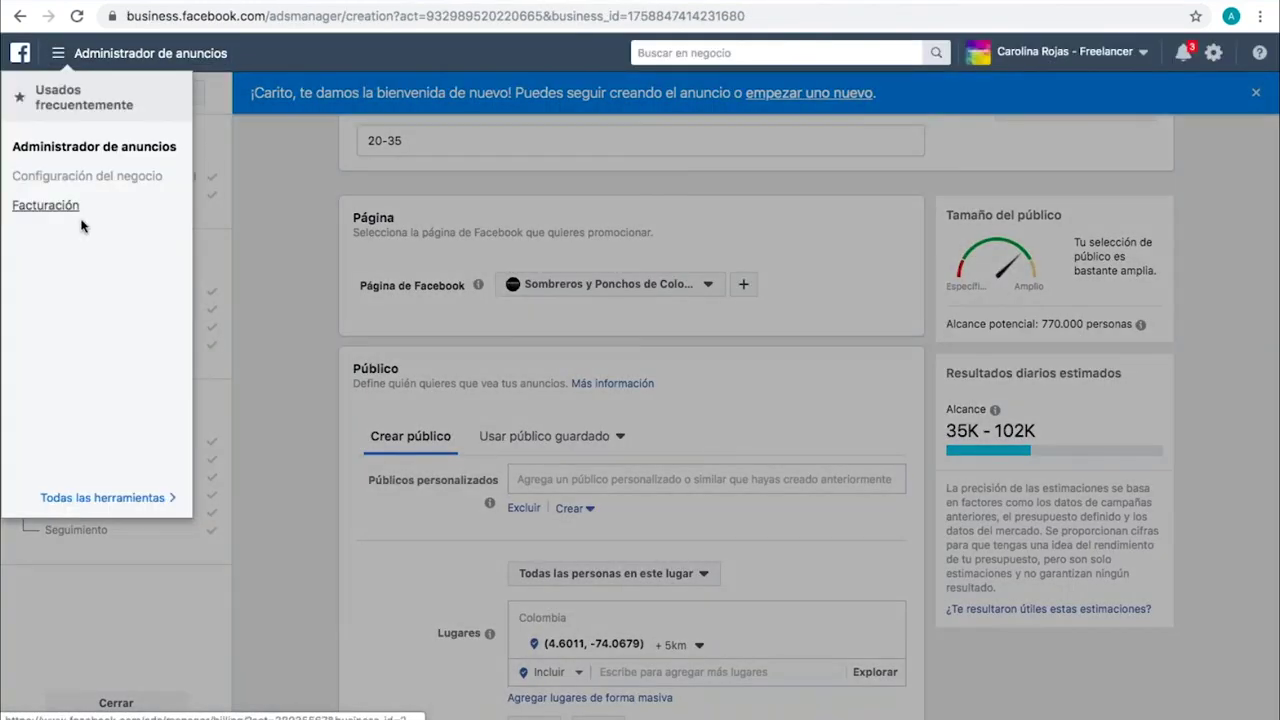